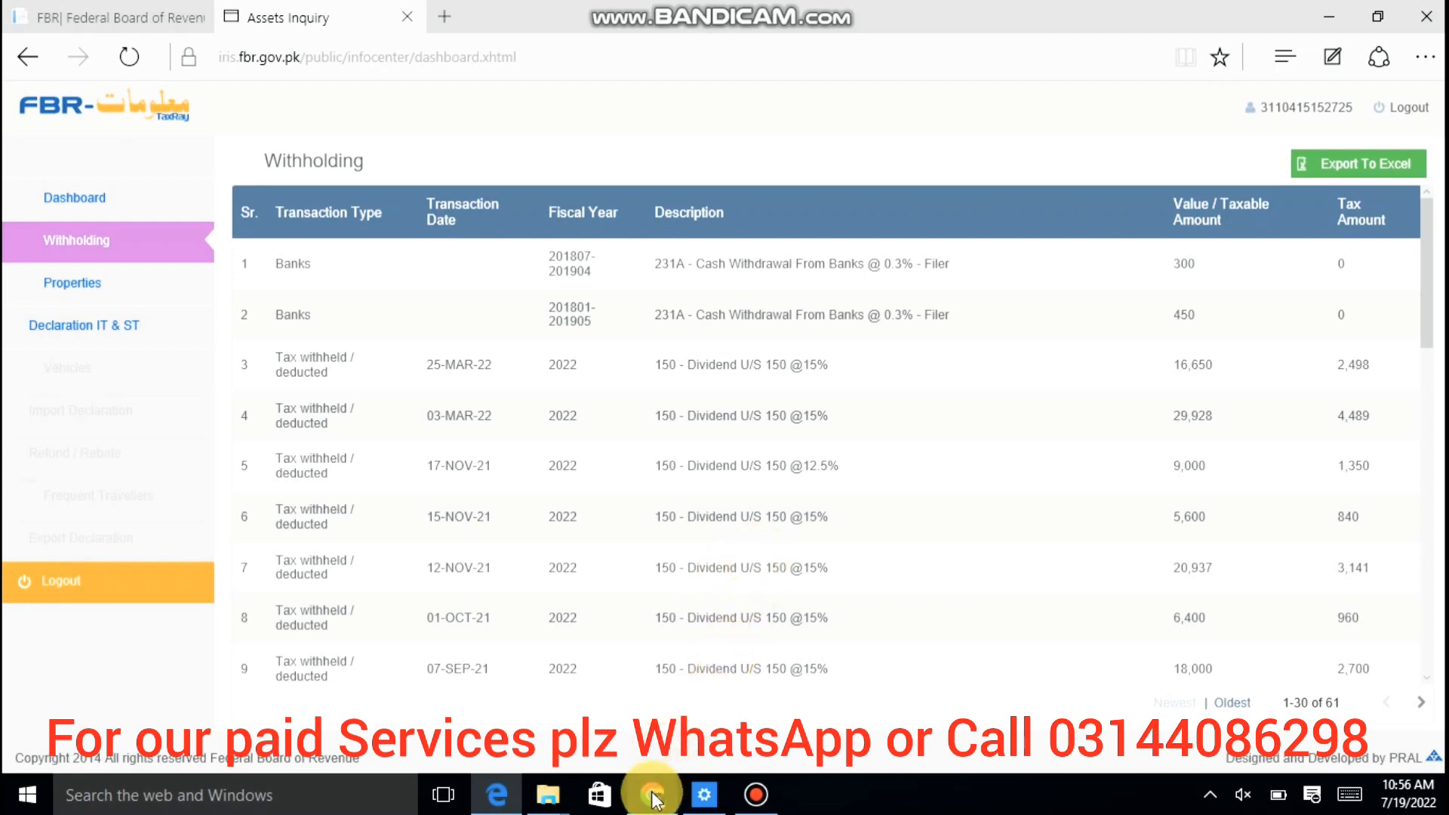
# Step: Bring the browser window showing the FBR website home page to the front
pyautogui.moveTo(652, 799)
pyautogui.click(651, 694)
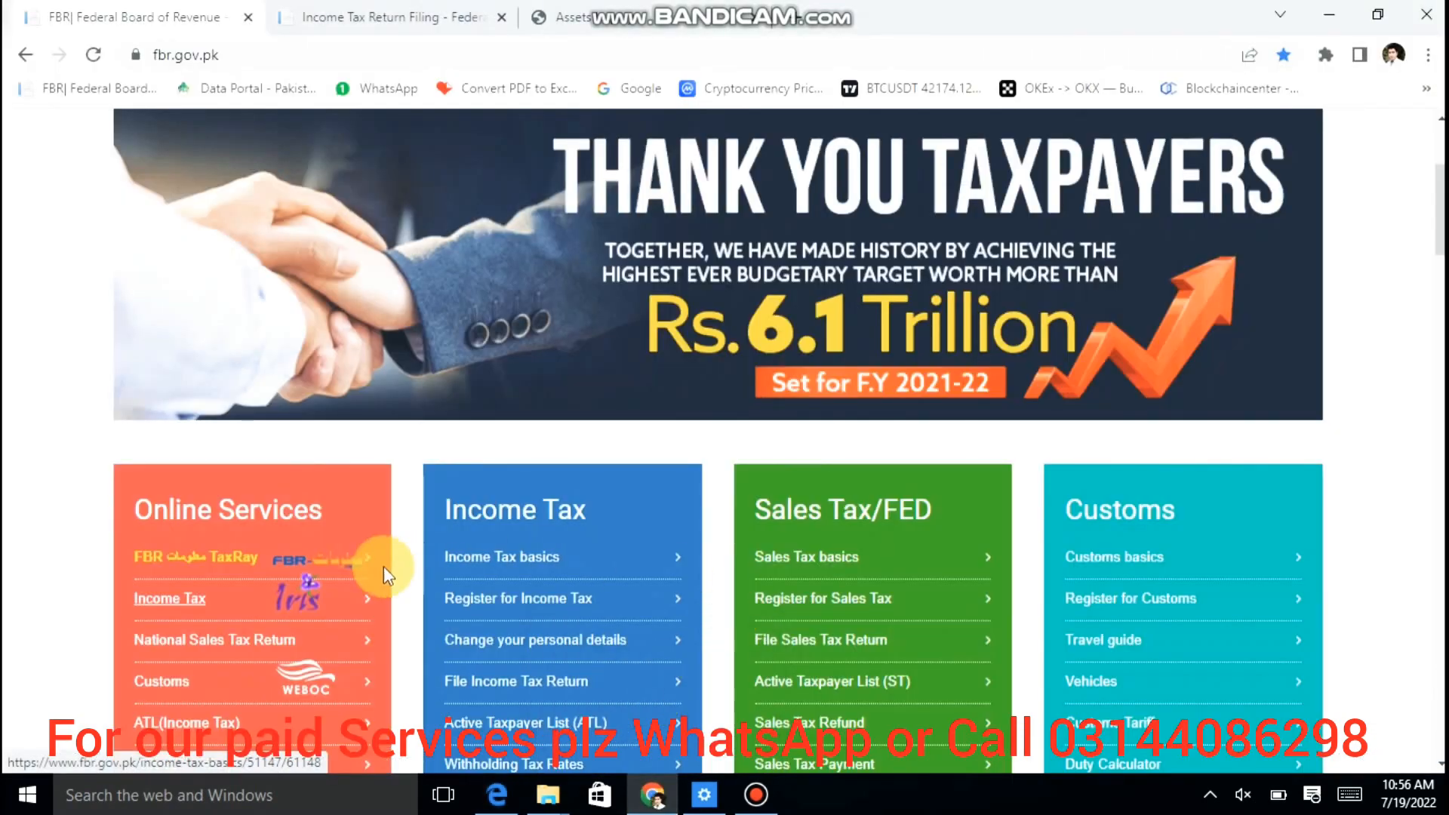
# Step: Go to Income Tax Return Filing, close two extra tabs, and open IRIS login for users within Pakistan
pyautogui.click(313, 600)
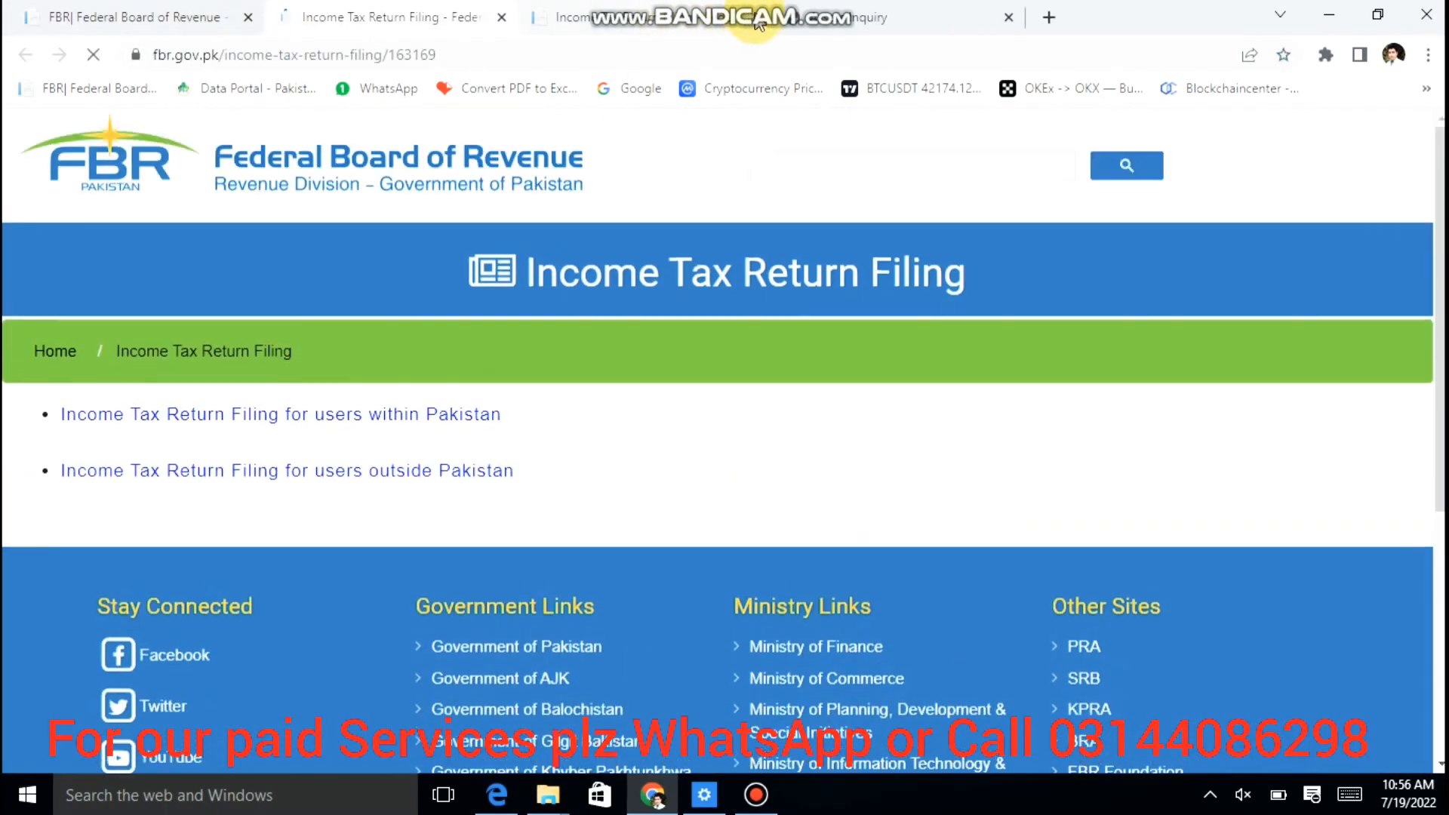
pyautogui.click(756, 19)
pyautogui.click(756, 19)
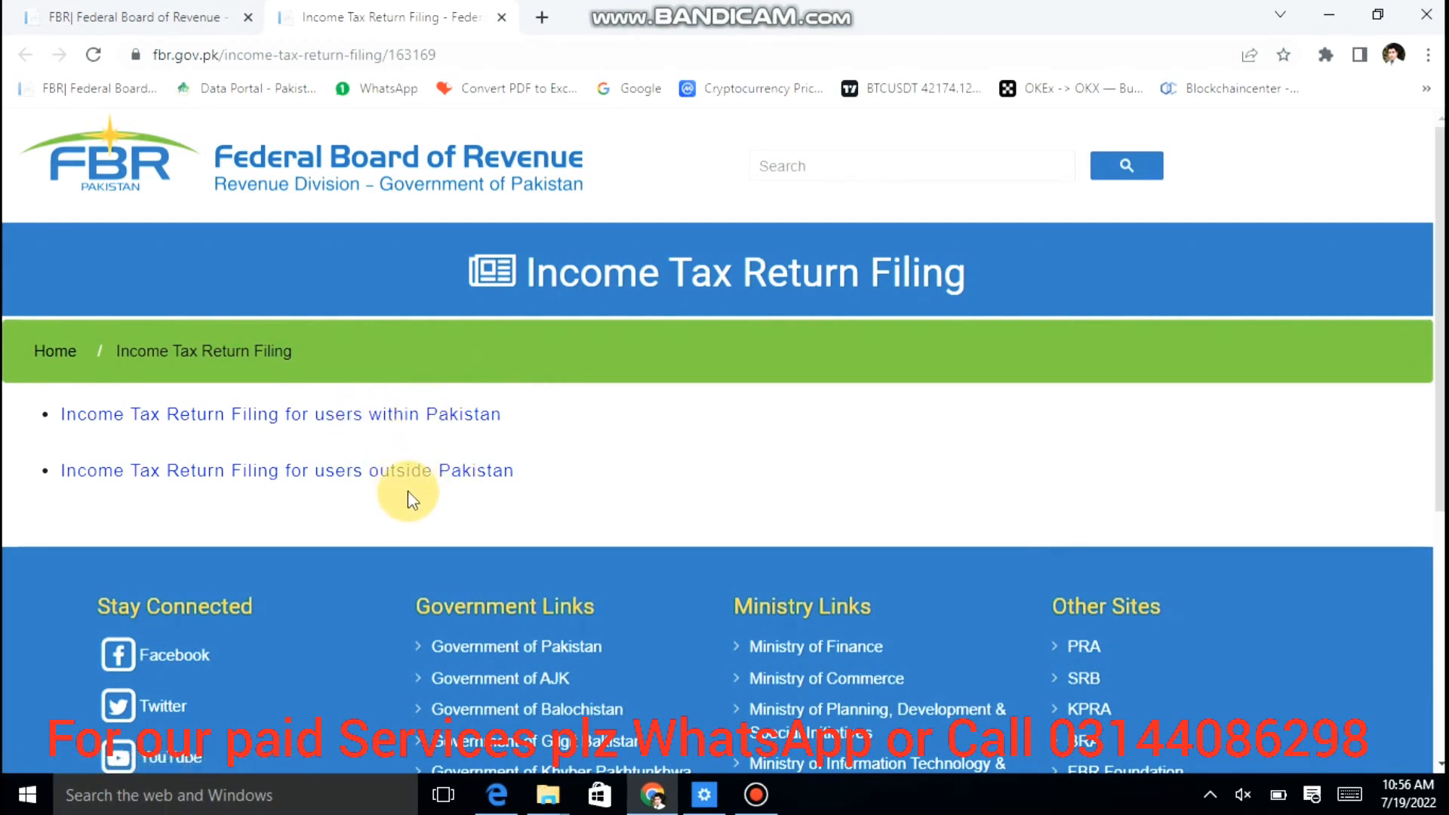
pyautogui.click(407, 417)
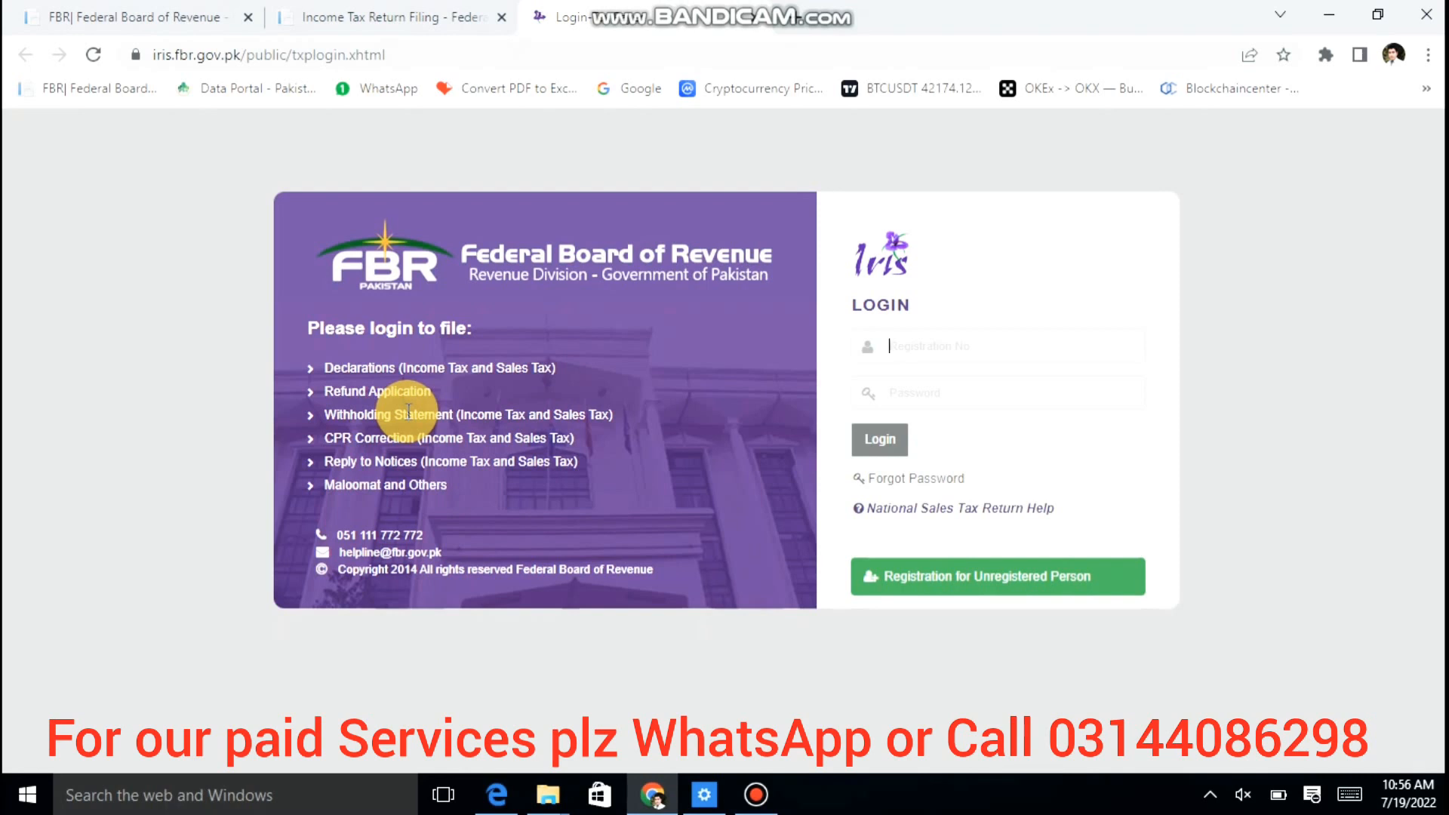
# Step: Log into IRIS with the taxpayer's registration number and password
pyautogui.press('Tab')
pyautogui.write('•••••••')
pyautogui.press('Return')
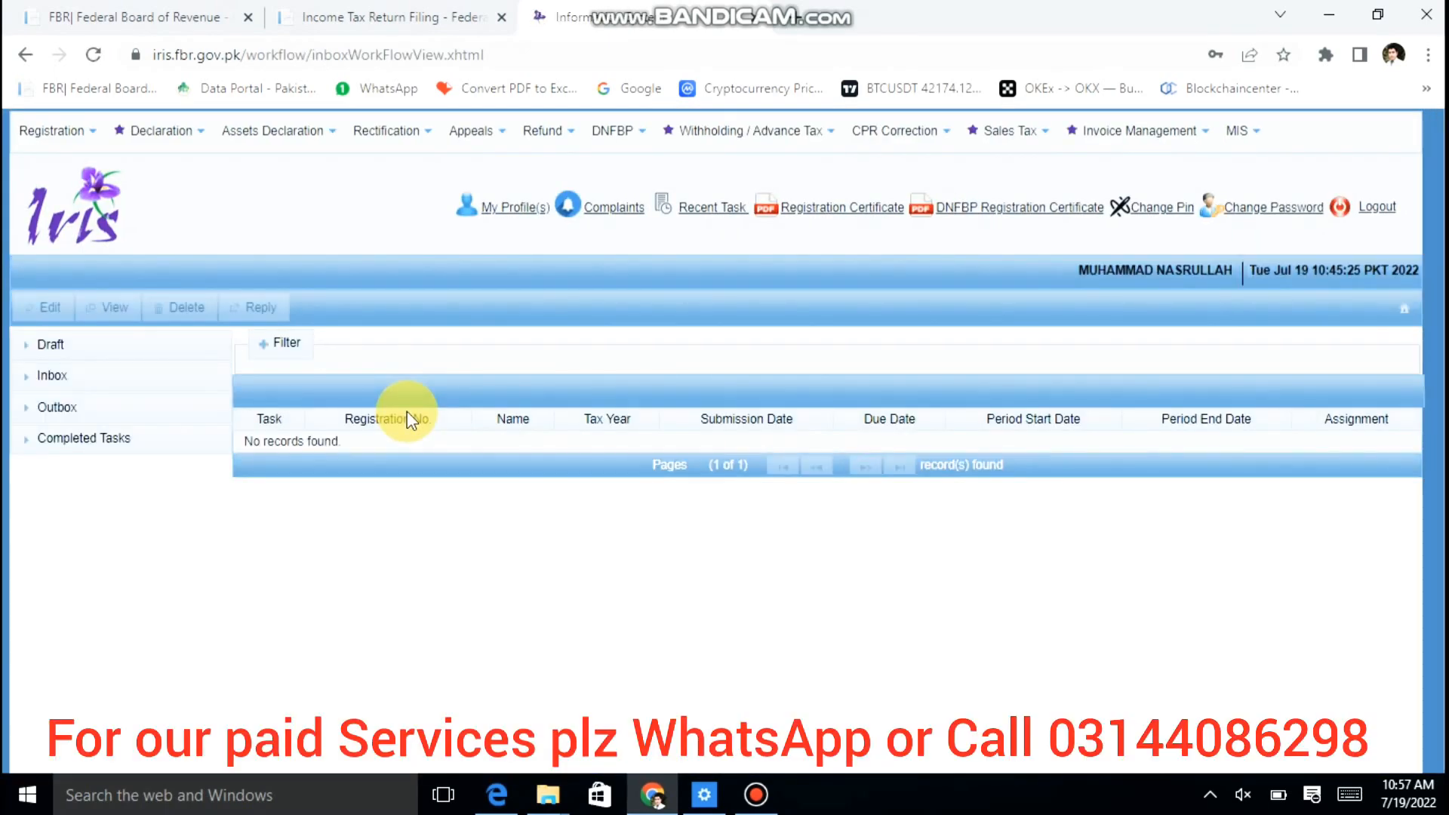
# Step: Delete the draft 114(1) return from the Draft Declaration list
pyautogui.click(189, 353)
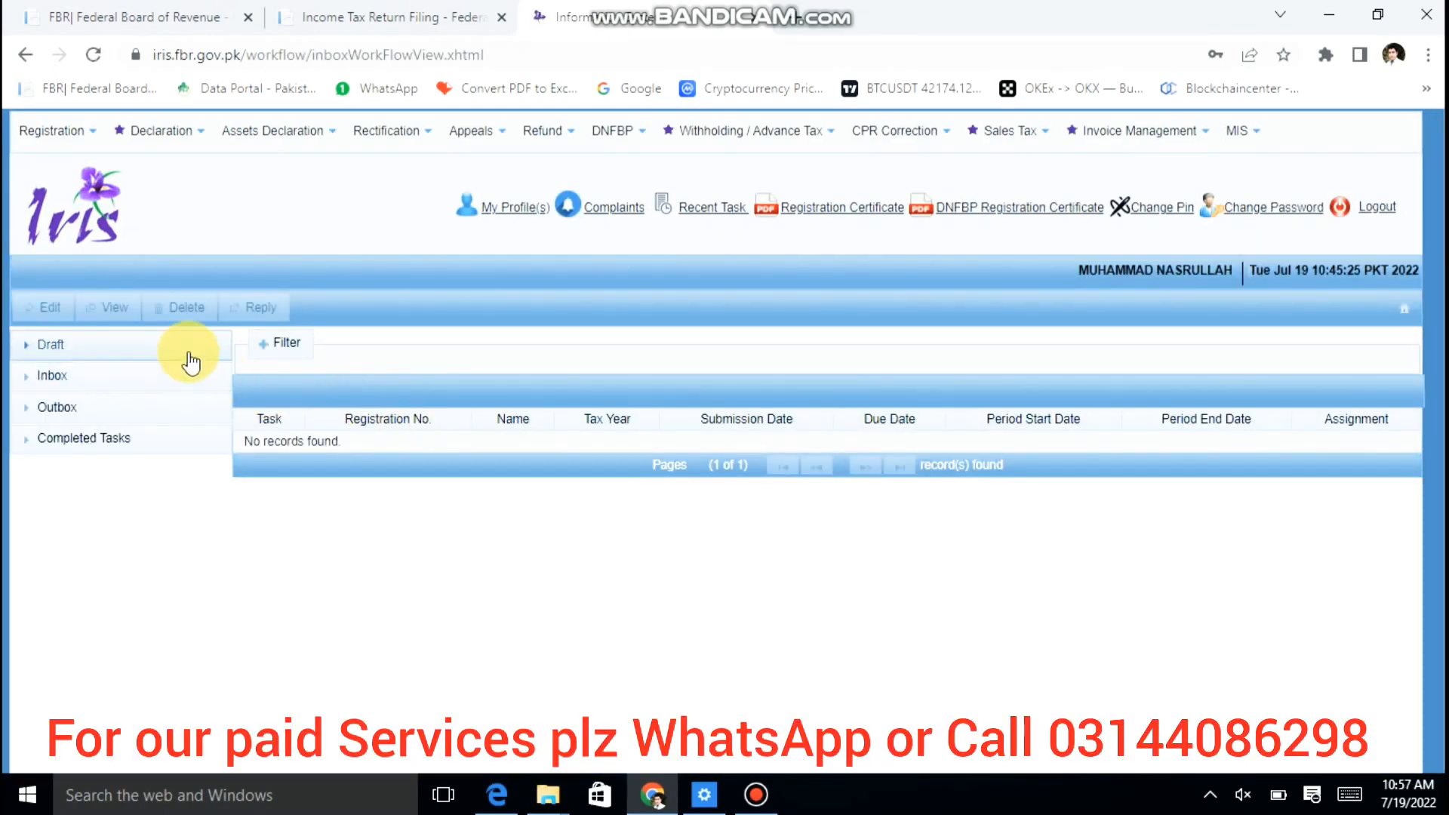
pyautogui.click(134, 390)
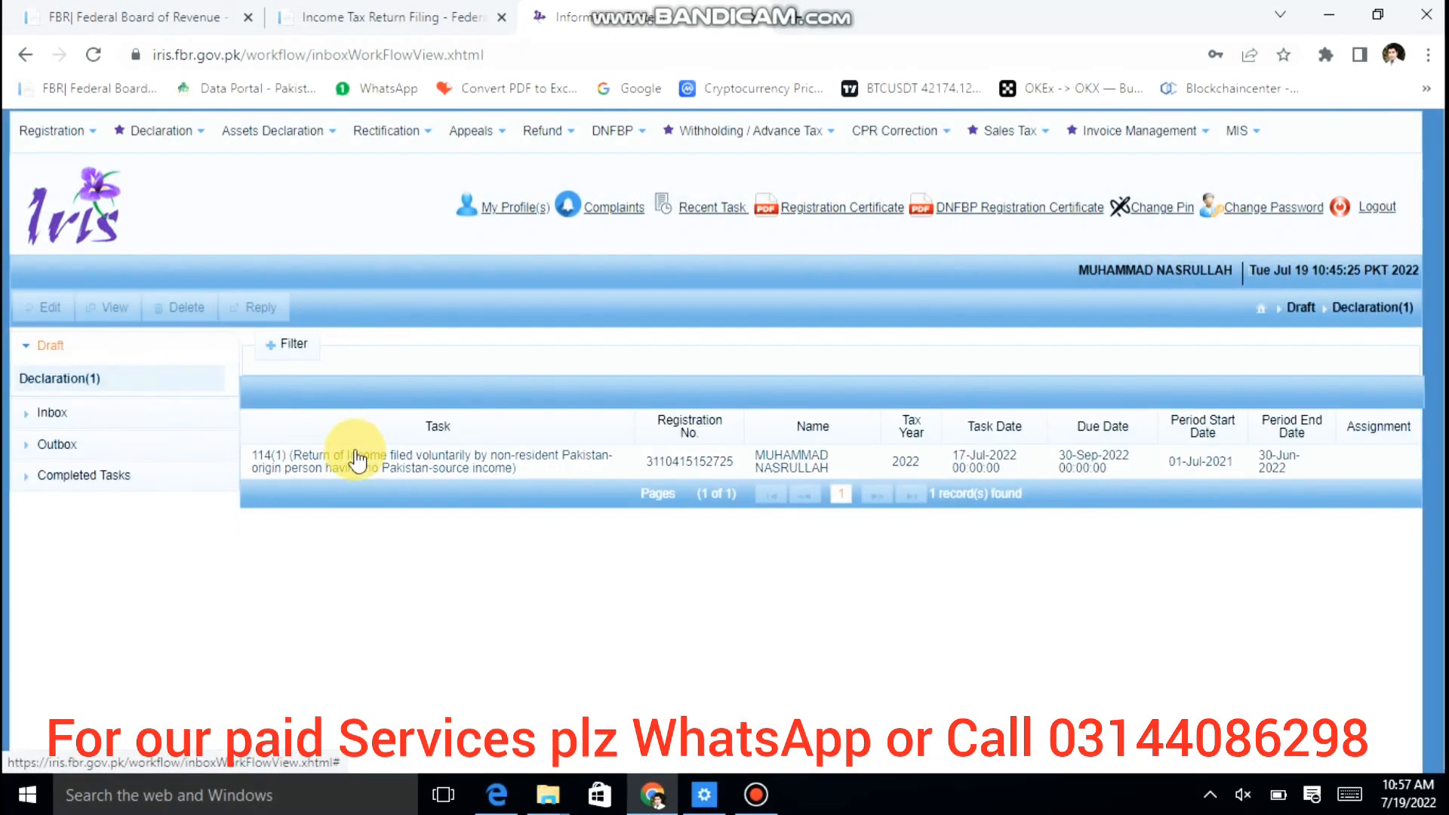
pyautogui.click(356, 462)
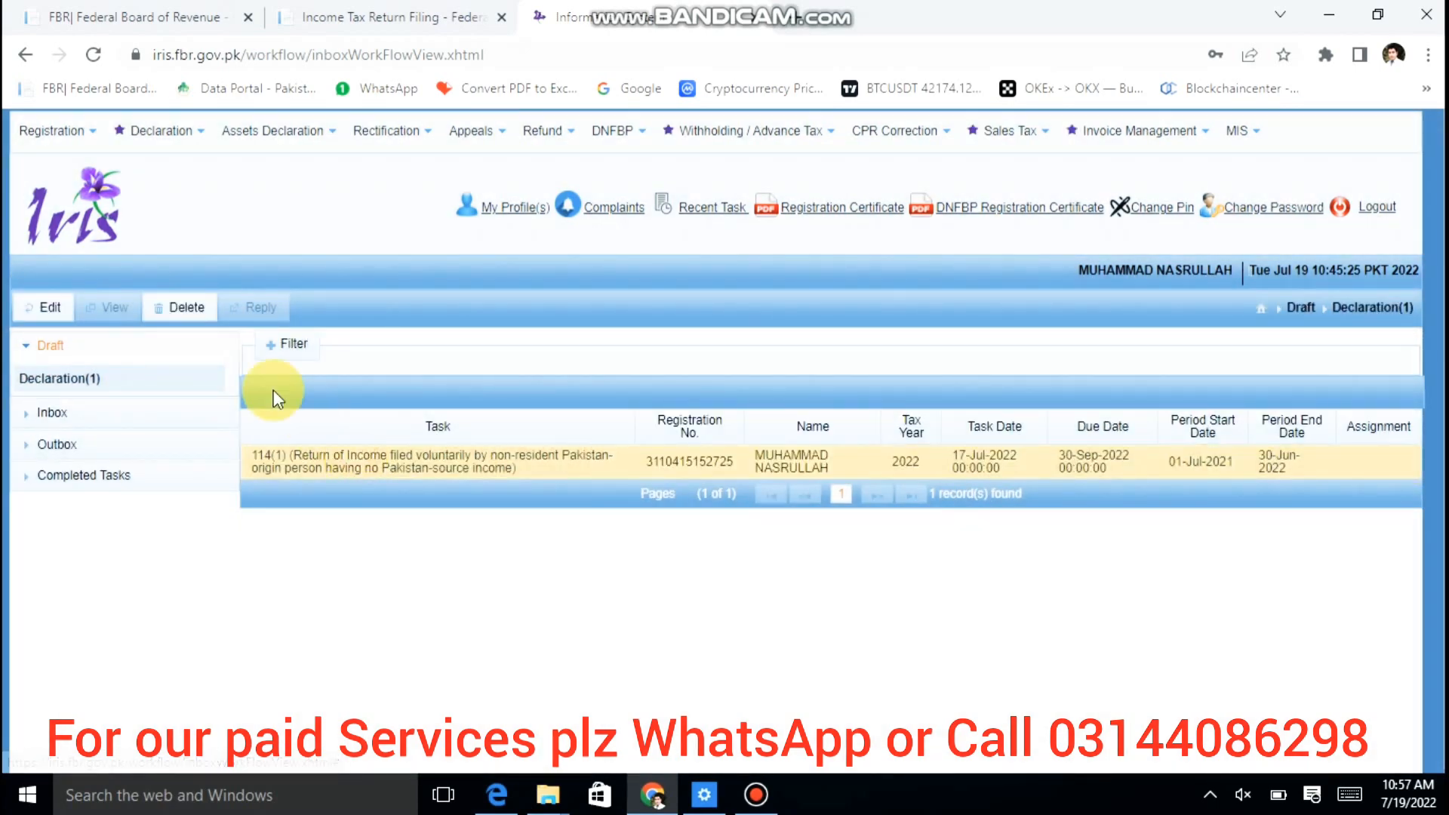
pyautogui.click(184, 313)
pyautogui.click(617, 475)
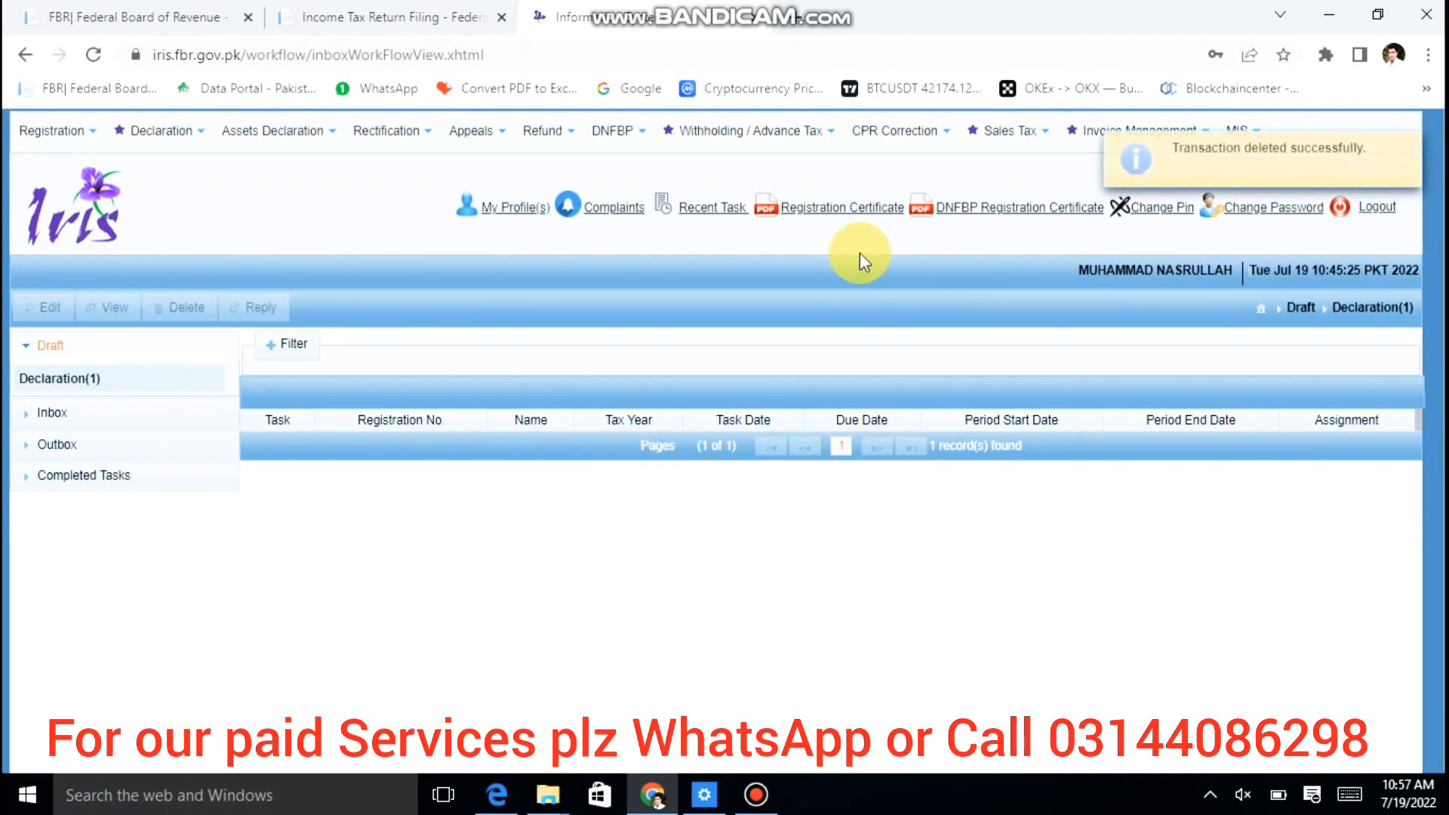
# Step: Open the Change PIN form, close it unchanged, and open the Declaration menu
pyautogui.click(1141, 217)
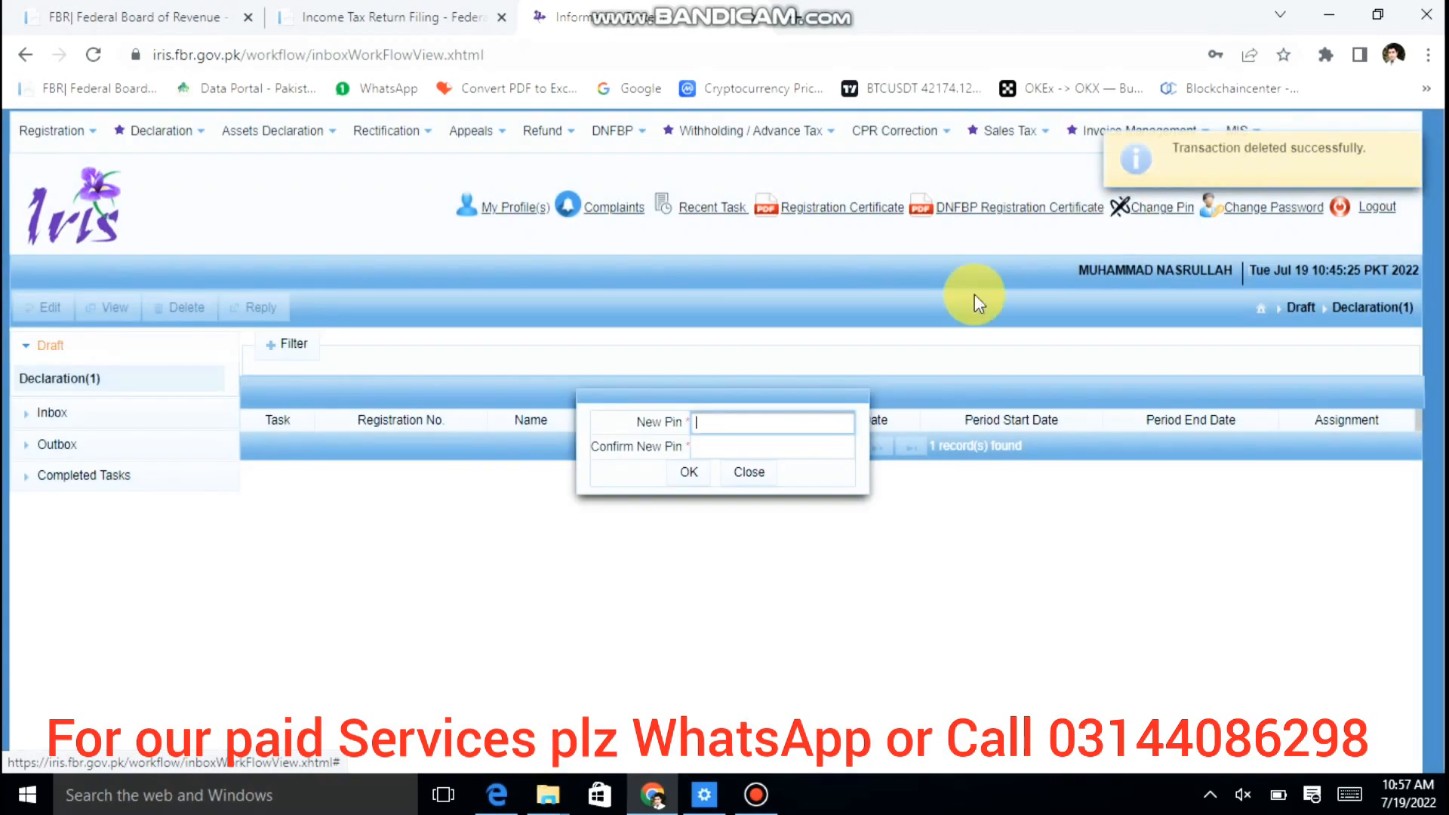
pyautogui.click(751, 473)
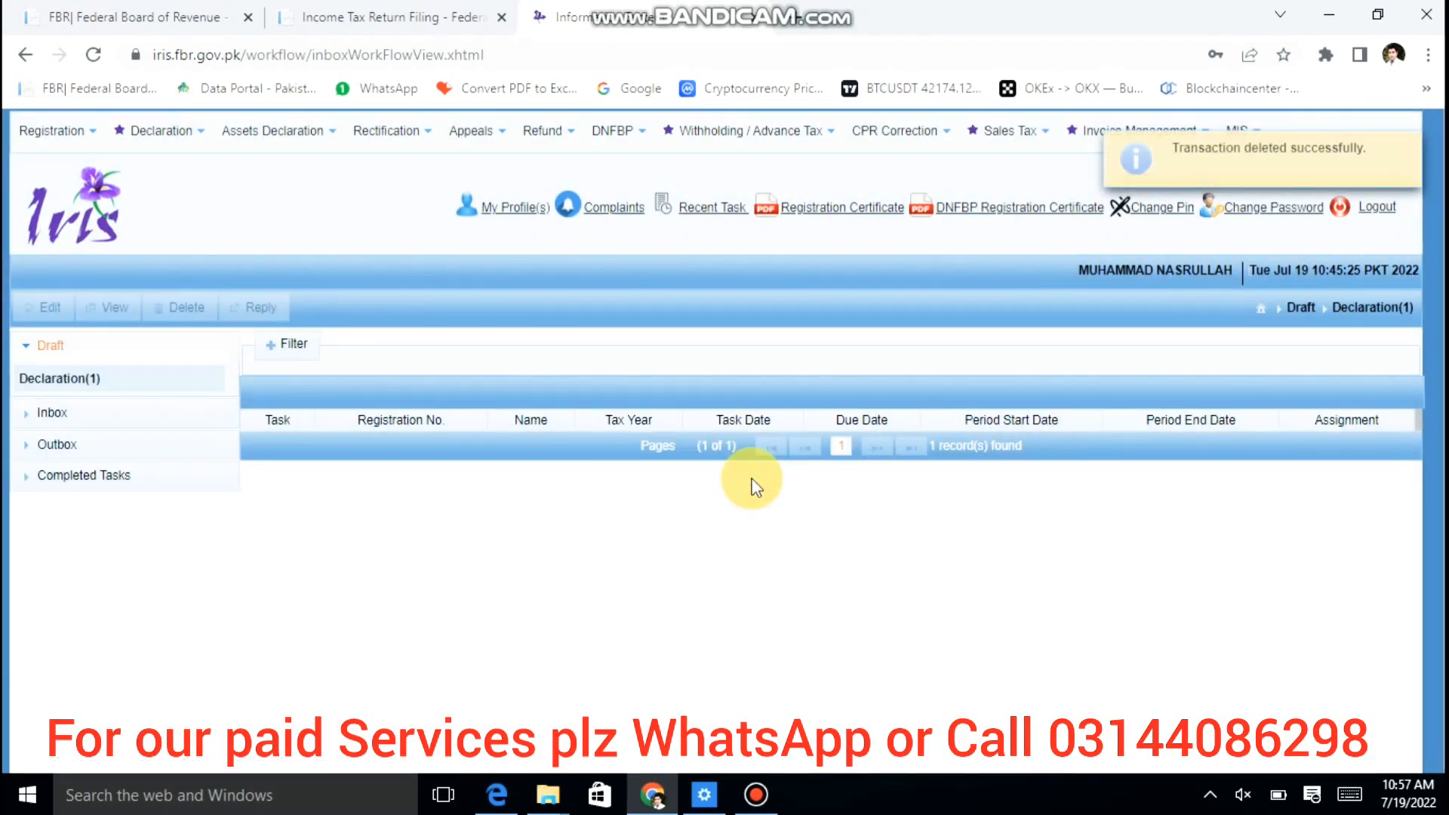
pyautogui.click(157, 137)
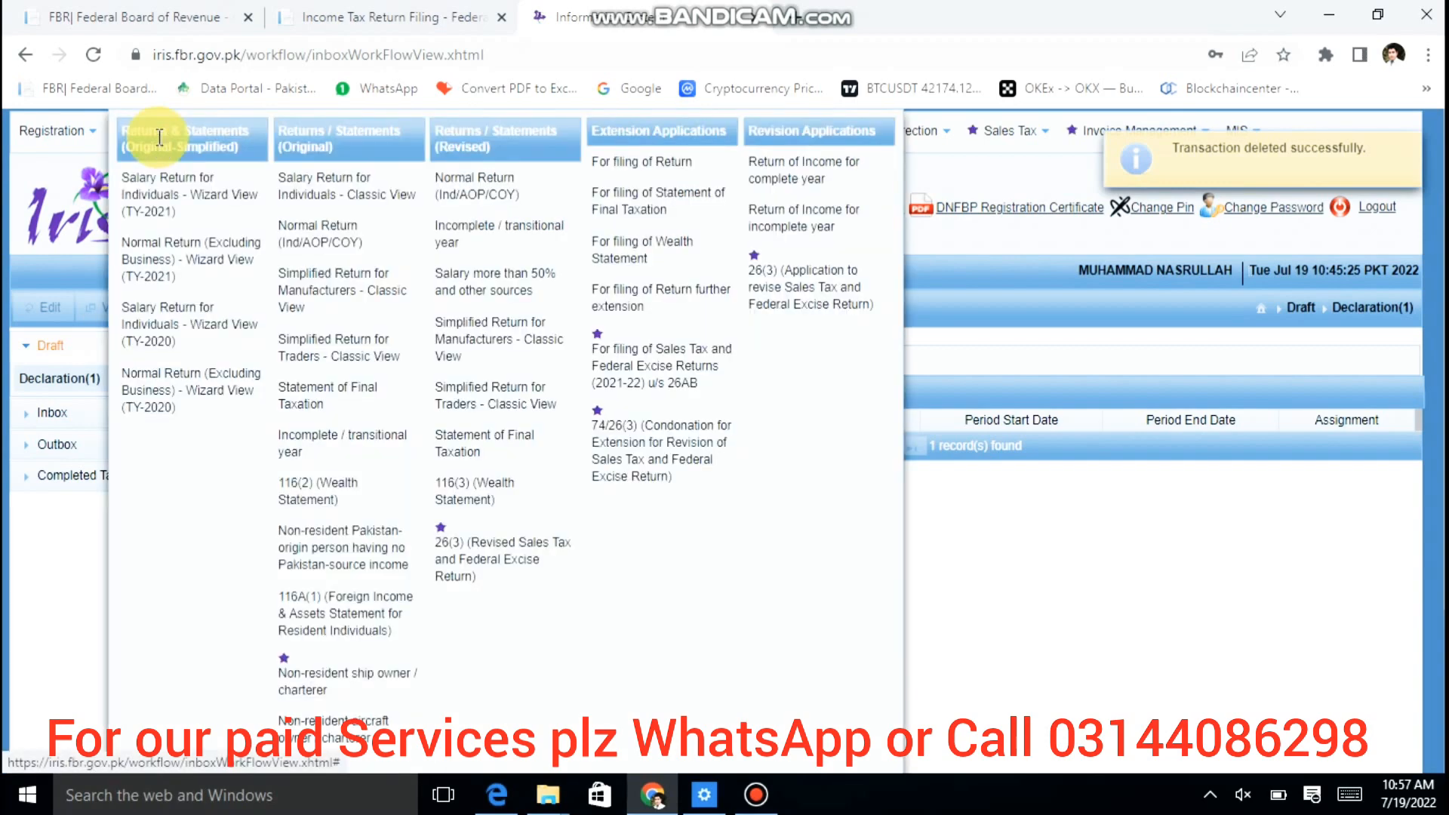
# Step: Start a Normal Return (Ind/AOP/COY) for tax year 2022, period 01-Jul-2021 to 30-Jun-2022
pyautogui.click(340, 227)
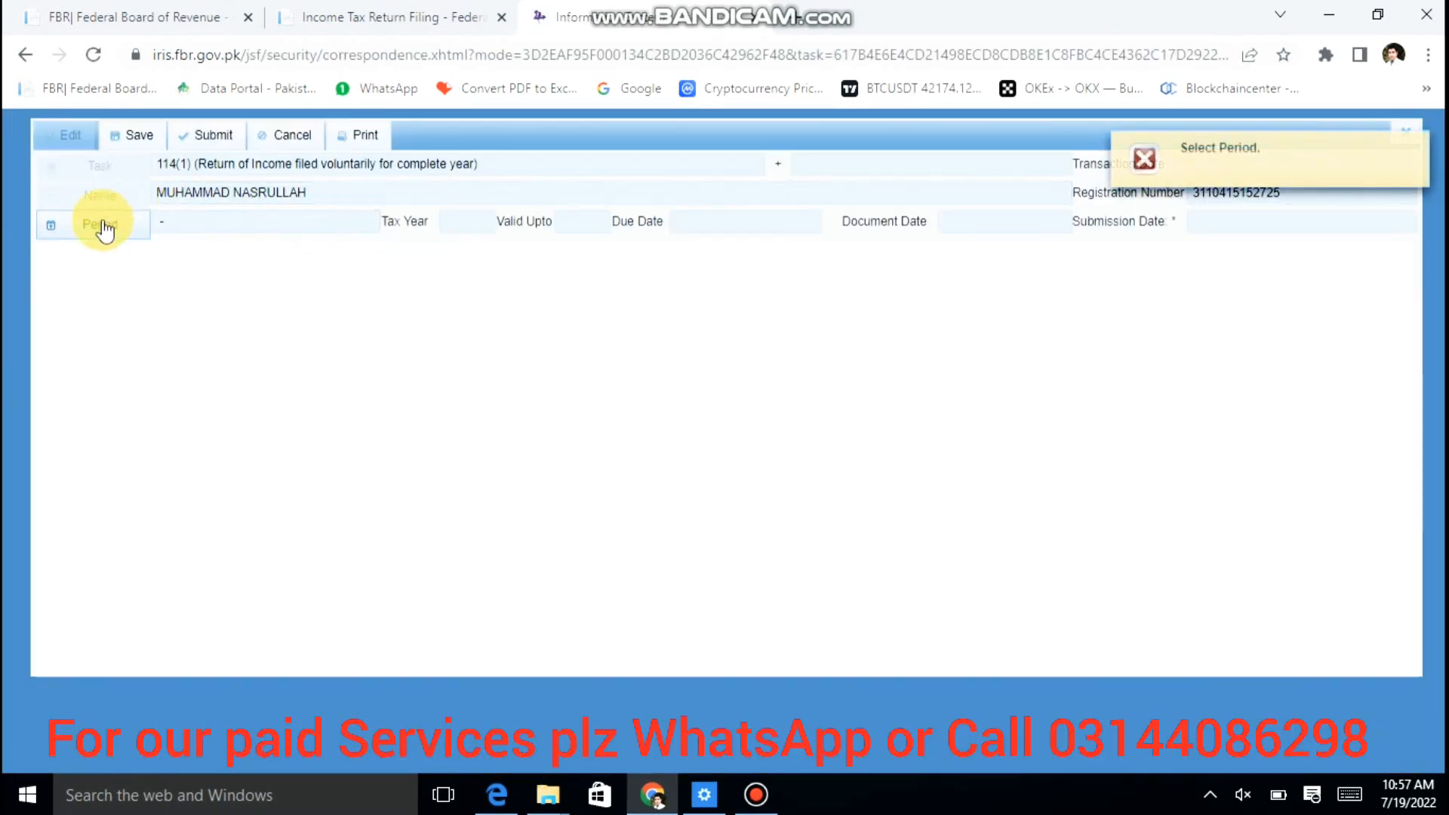
pyautogui.click(102, 225)
pyautogui.write('2022')
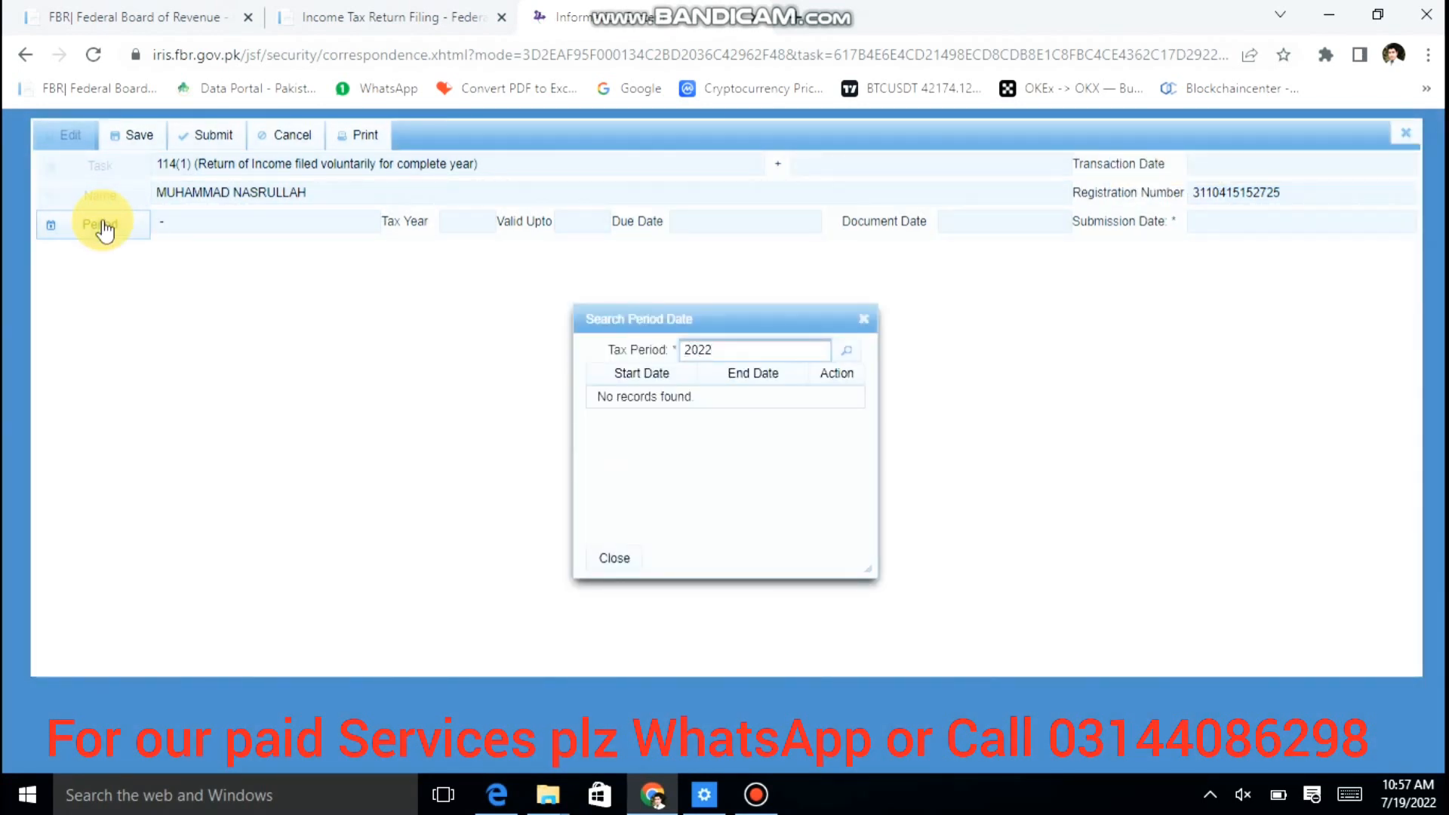
pyautogui.press('Return')
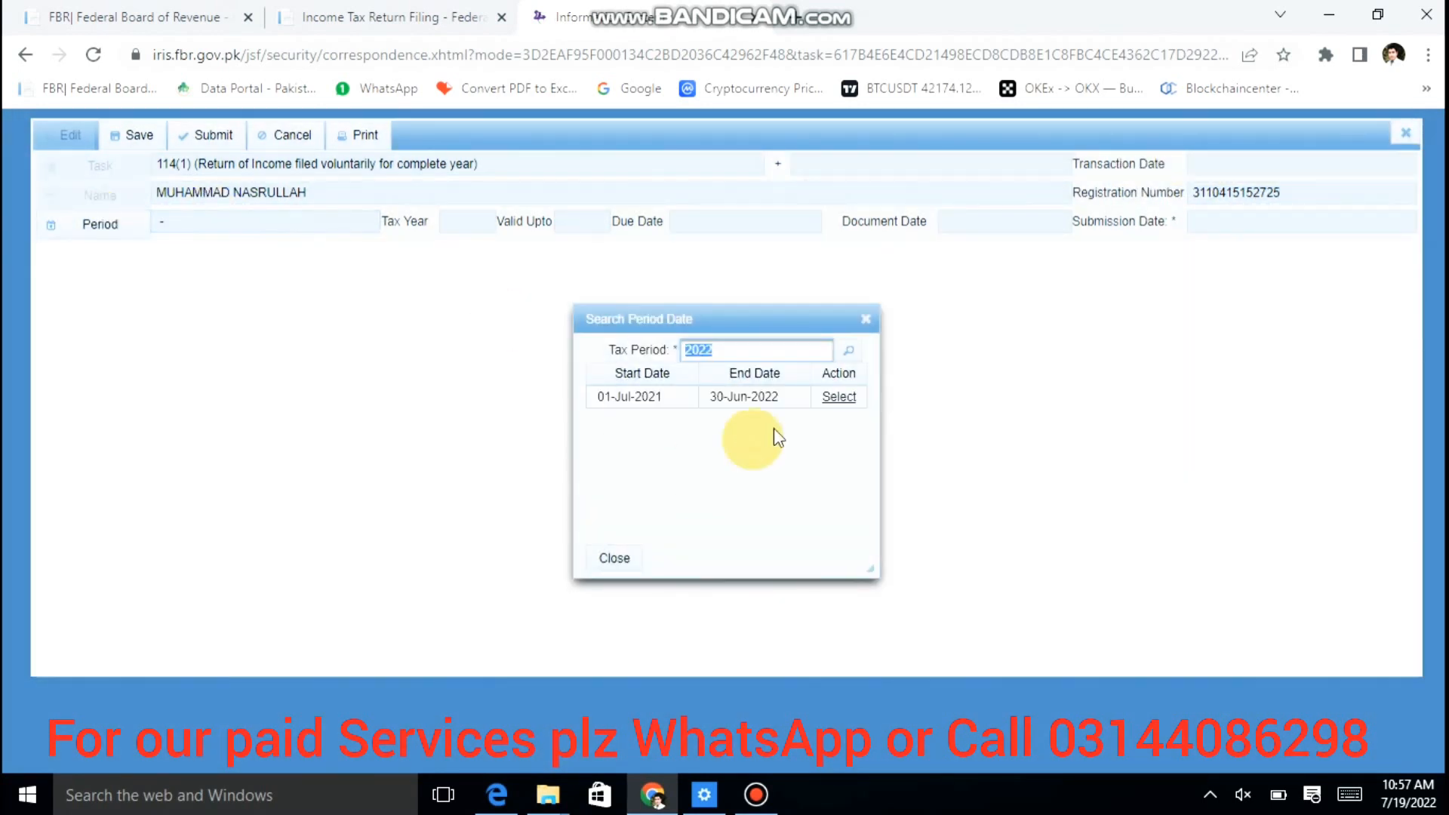
pyautogui.click(846, 398)
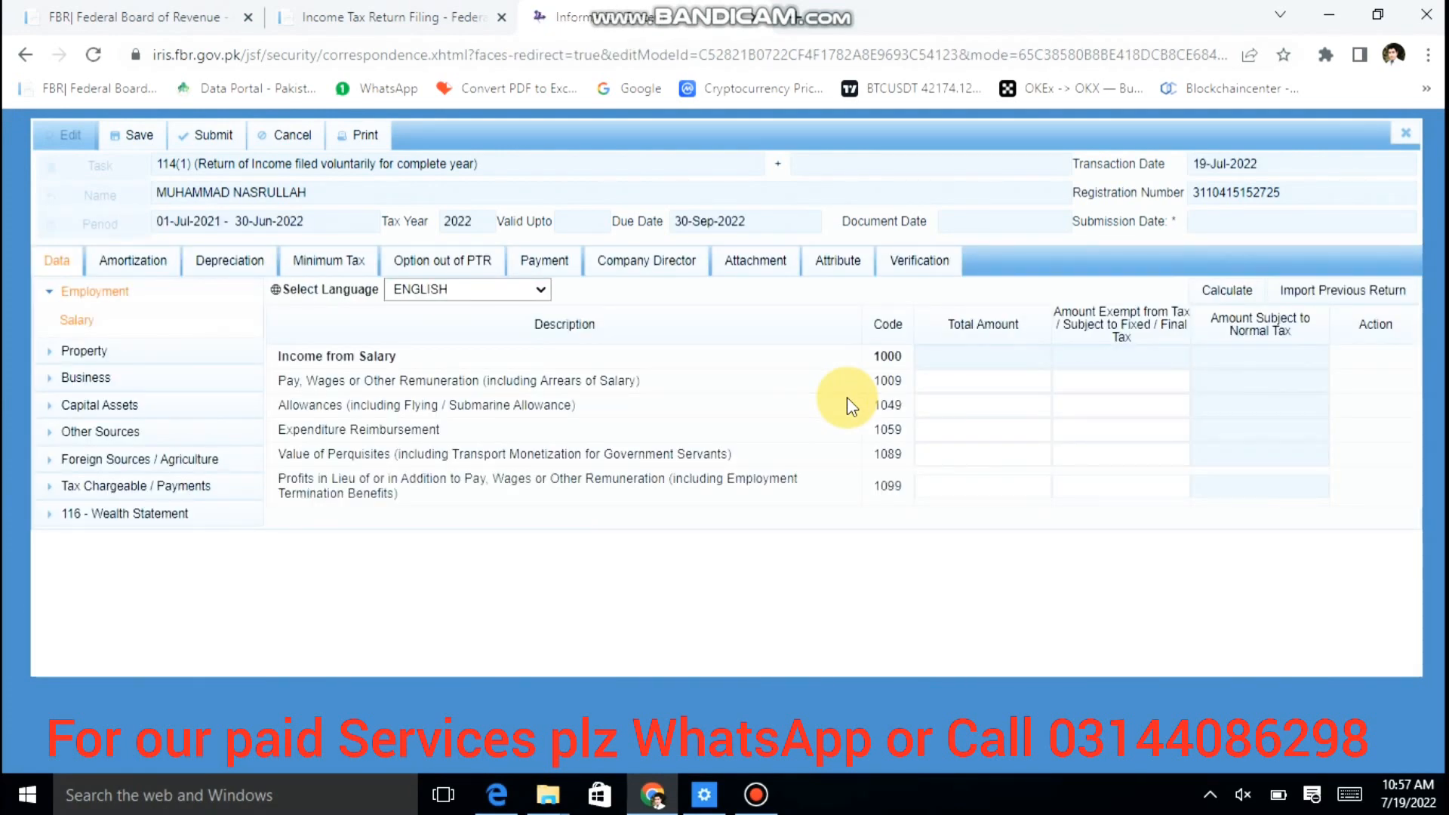
# Step: Set the Residence Status attribute to Non_Resident and return to the Data tab
pyautogui.click(842, 261)
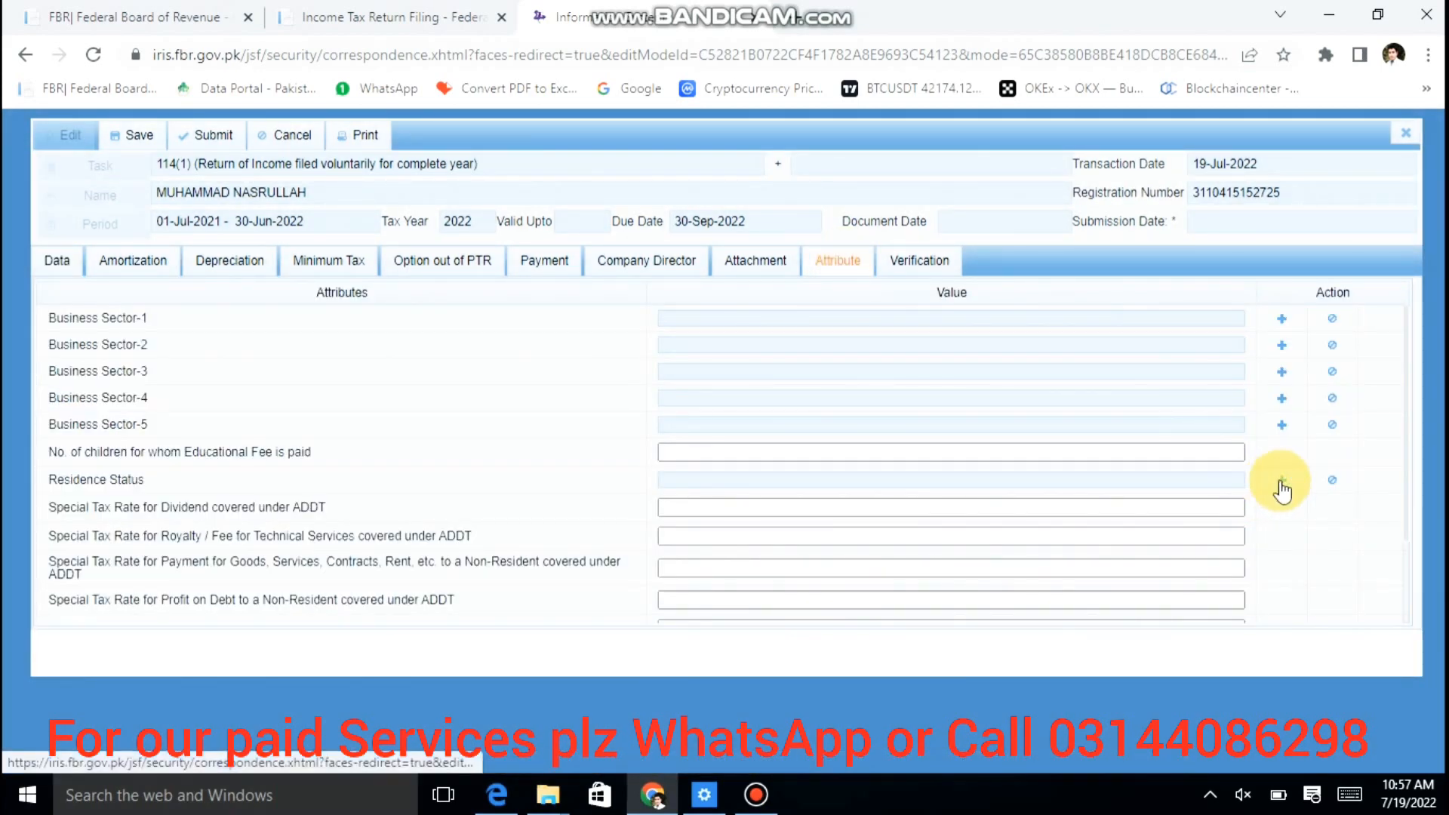
pyautogui.click(1281, 480)
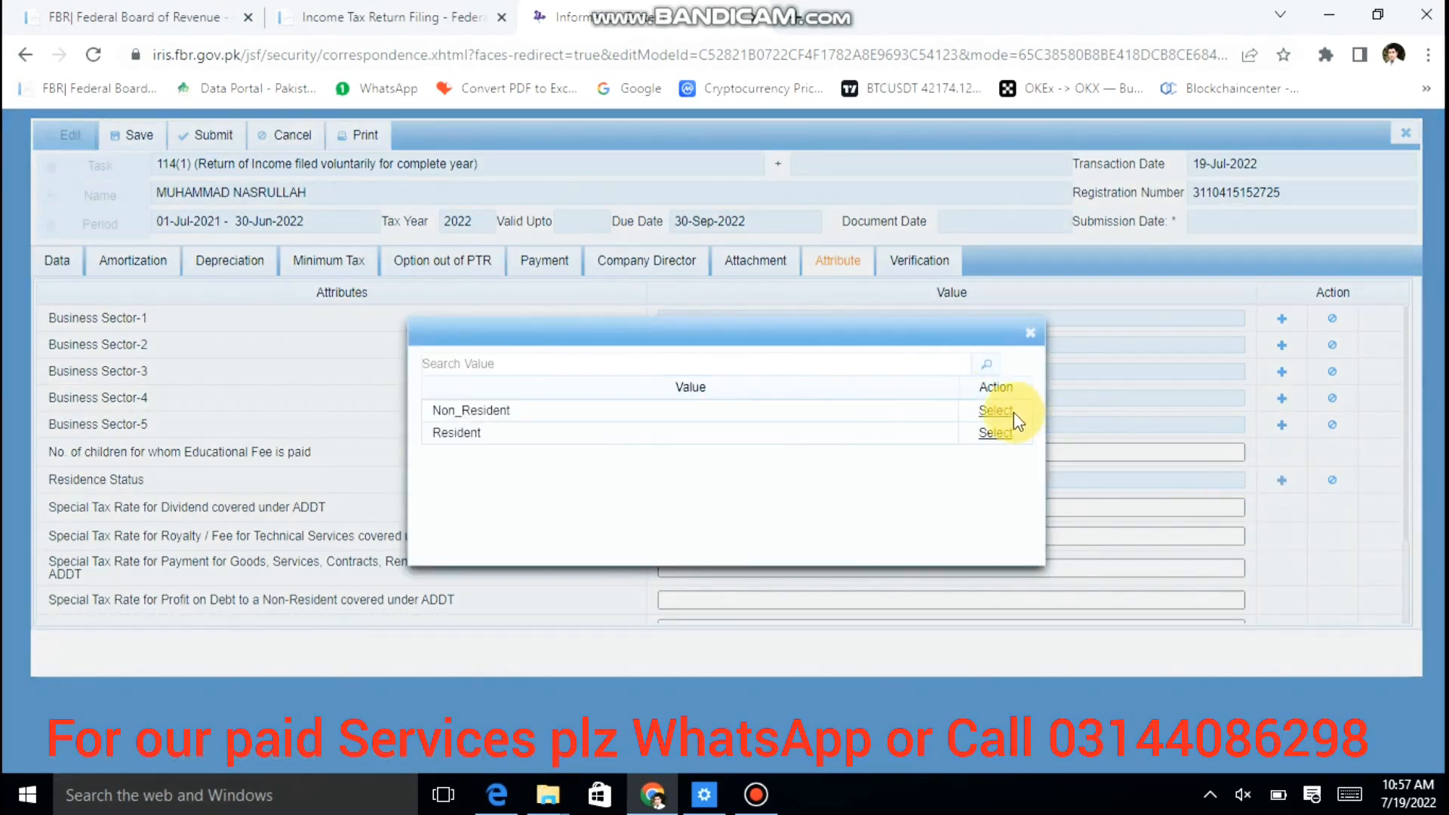
pyautogui.click(1004, 412)
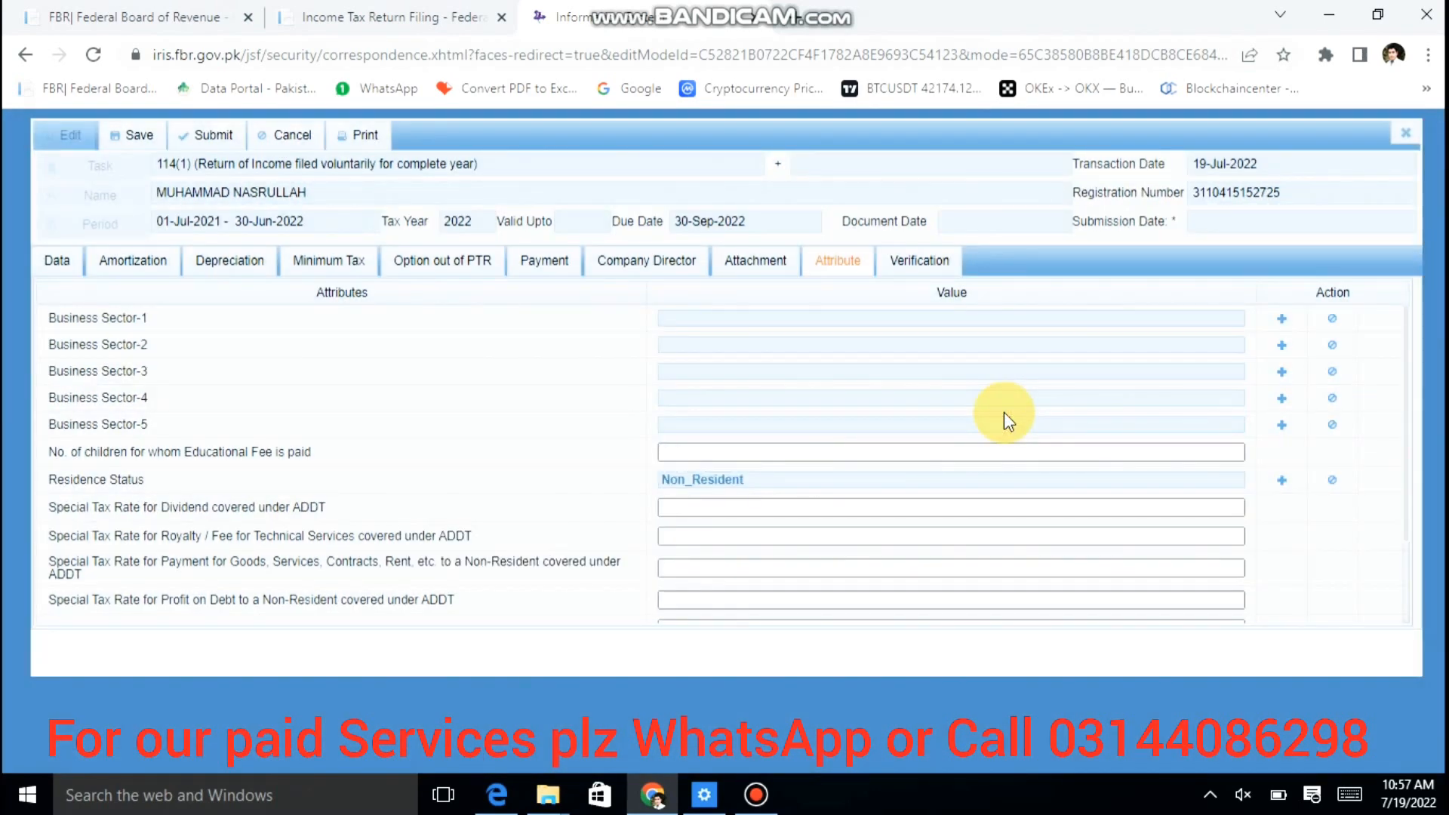
pyautogui.click(45, 266)
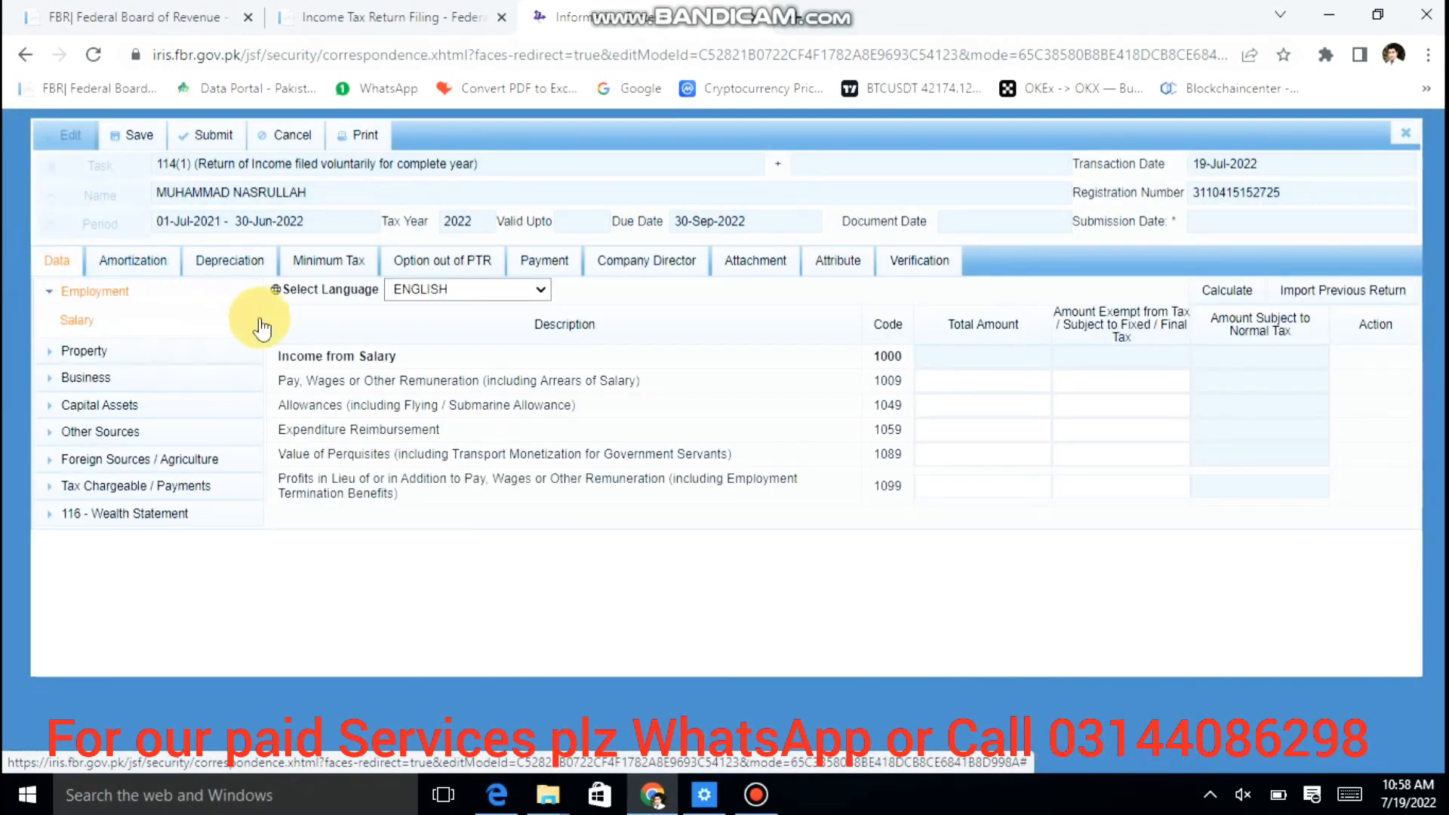
# Step: Browse the Property, Foreign Sources and Other Sources sections to reach the Agriculture income rows
pyautogui.click(201, 353)
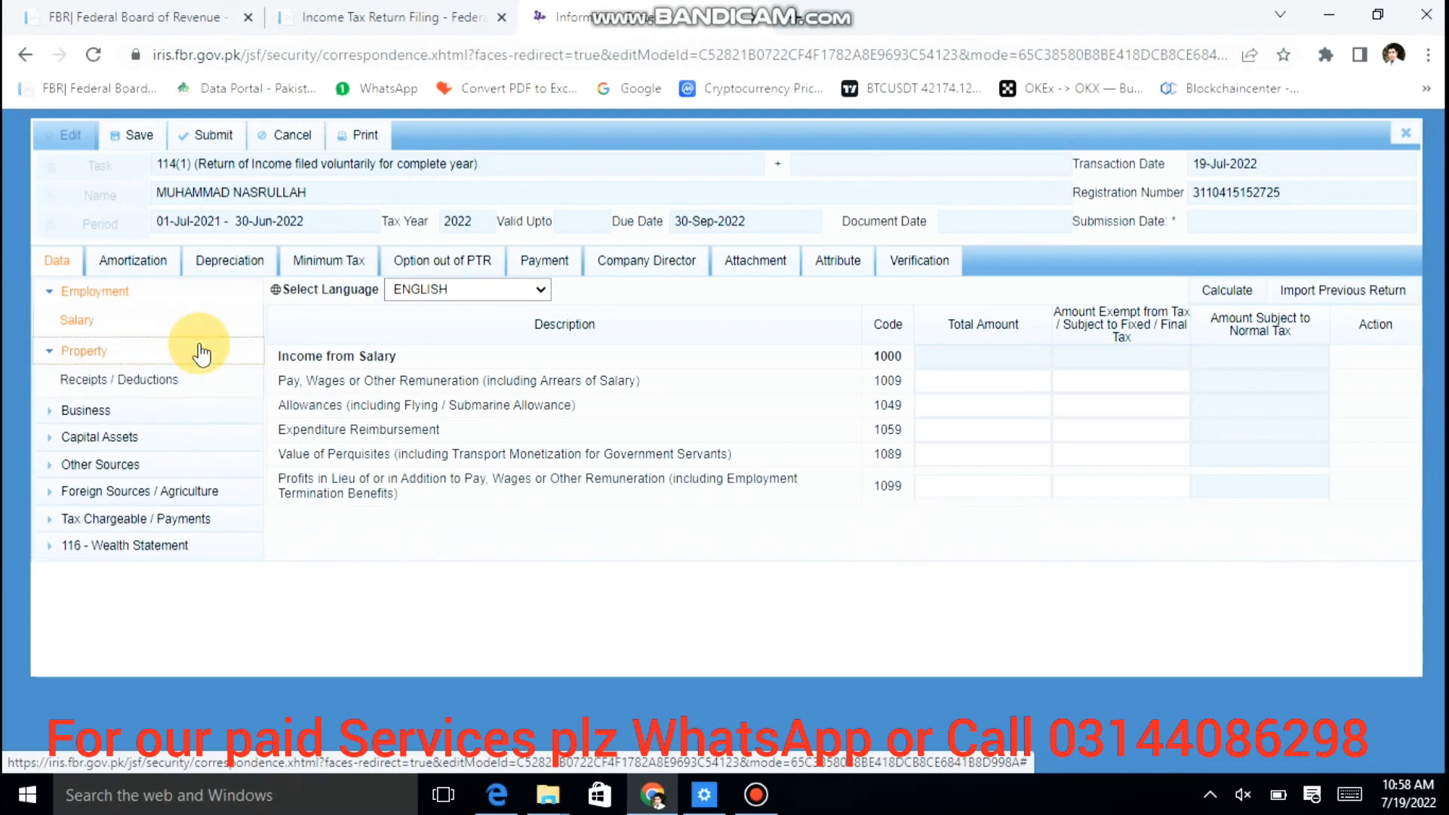
pyautogui.click(201, 350)
pyautogui.click(201, 349)
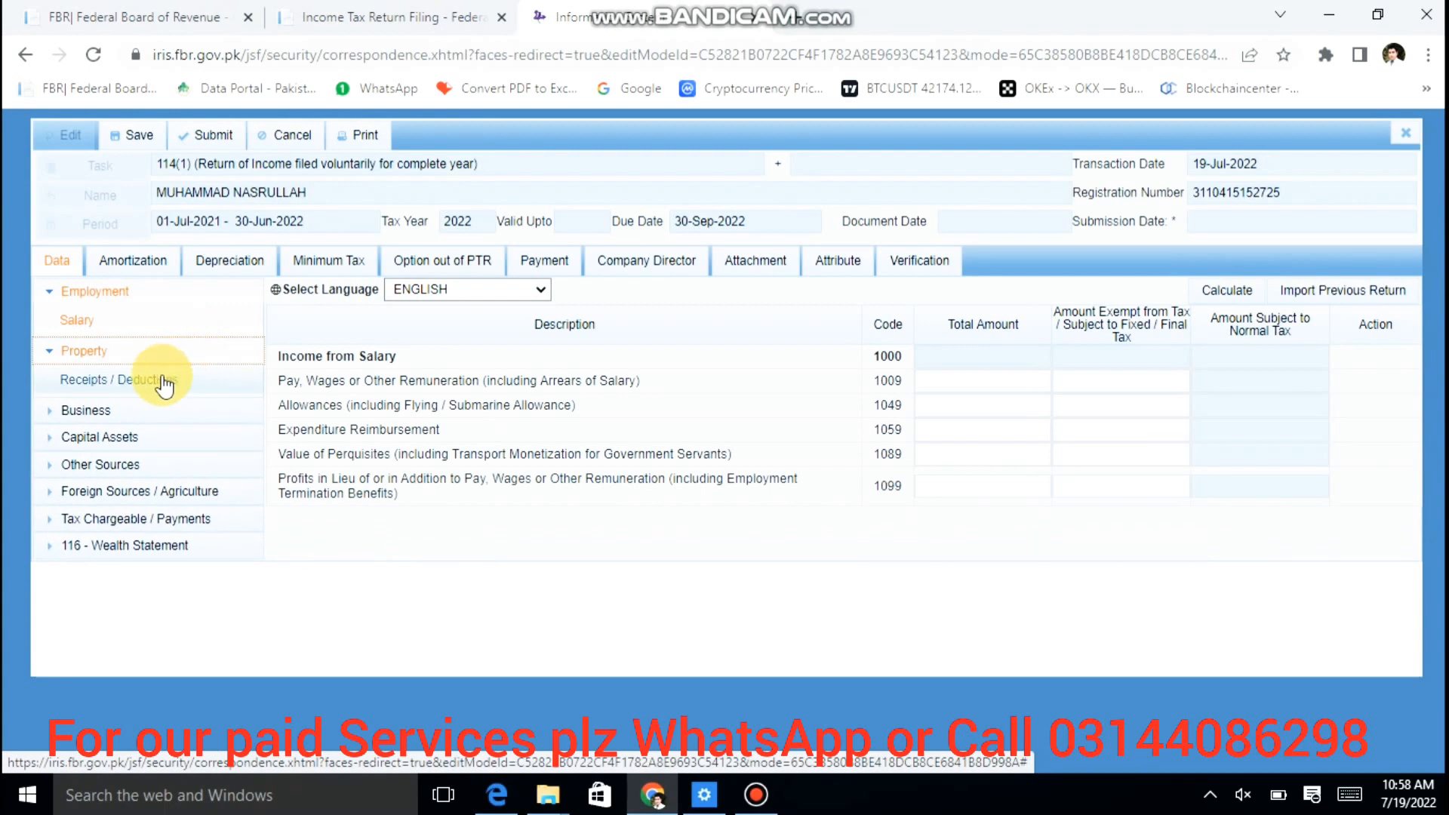
pyautogui.click(132, 353)
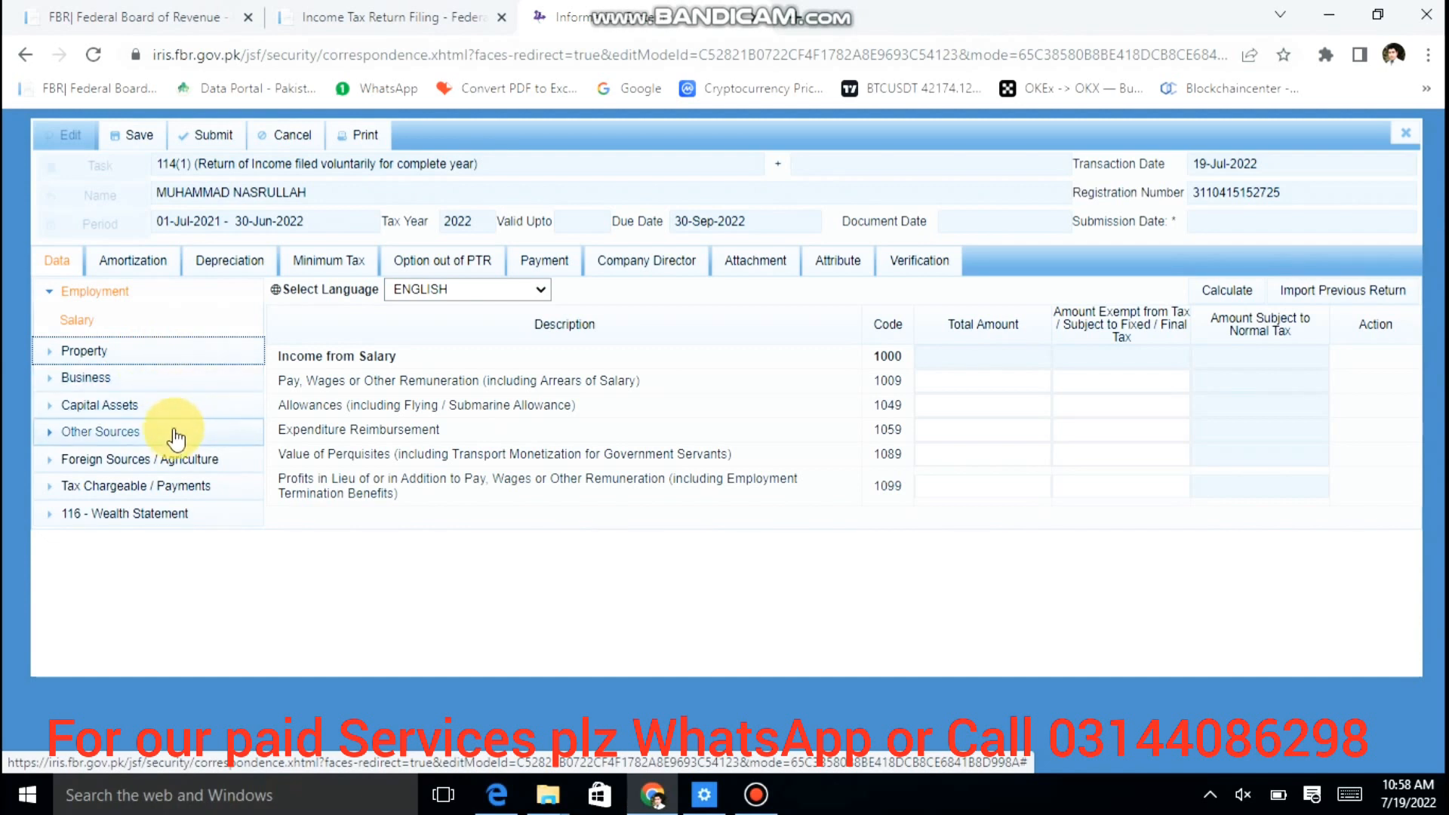
pyautogui.click(210, 467)
pyautogui.click(139, 494)
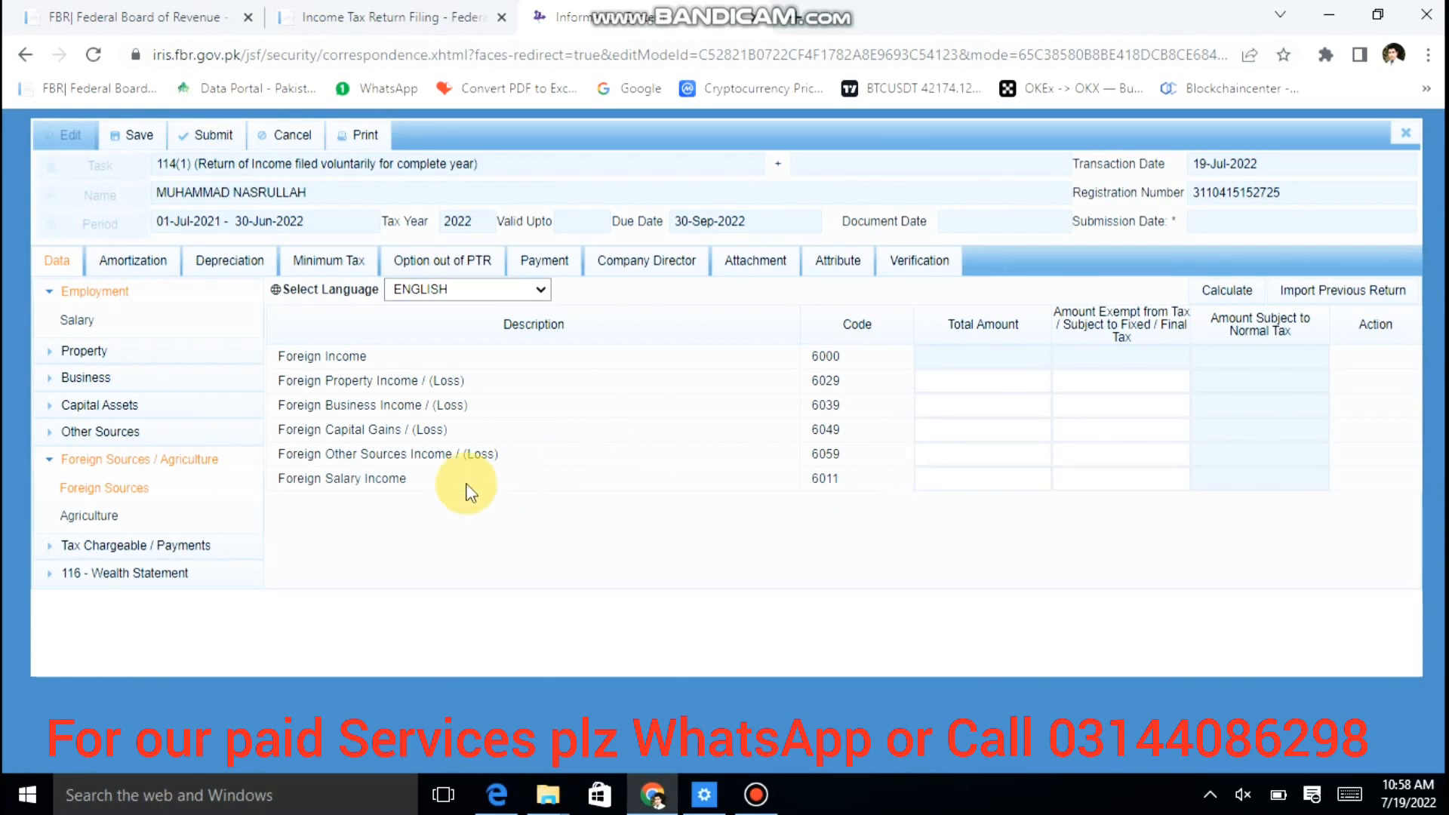
pyautogui.click(182, 439)
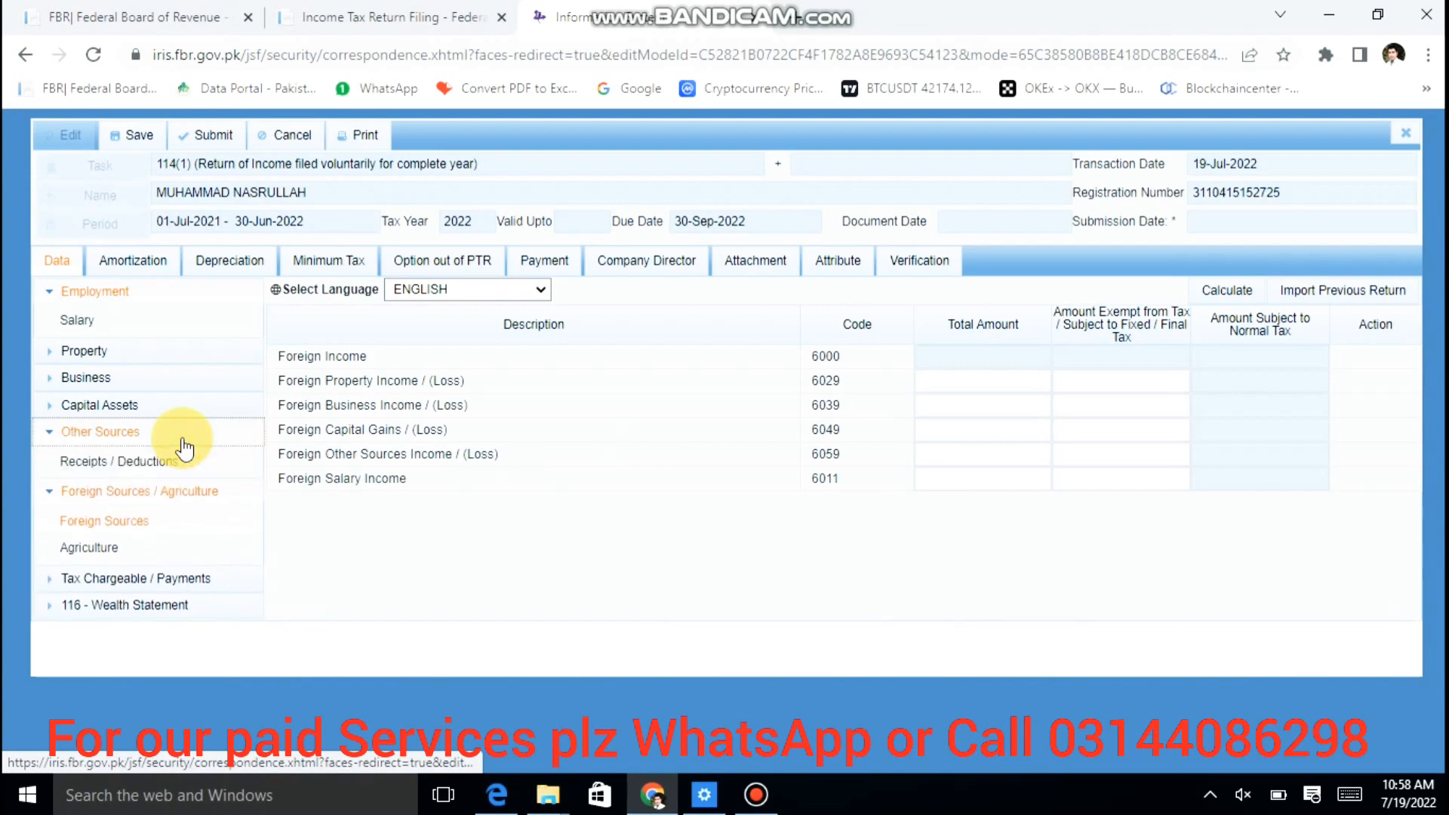
pyautogui.click(184, 442)
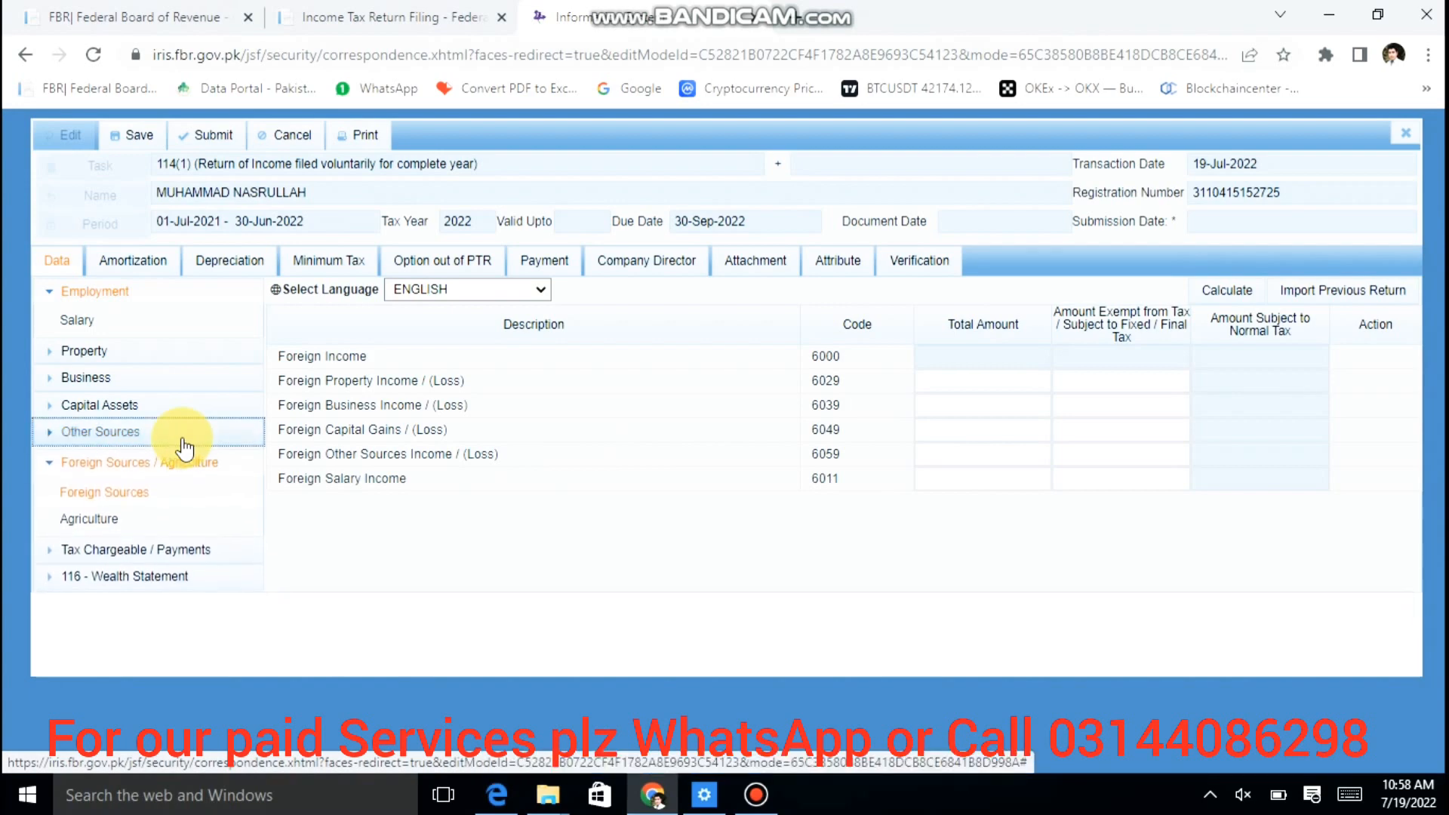
pyautogui.click(111, 527)
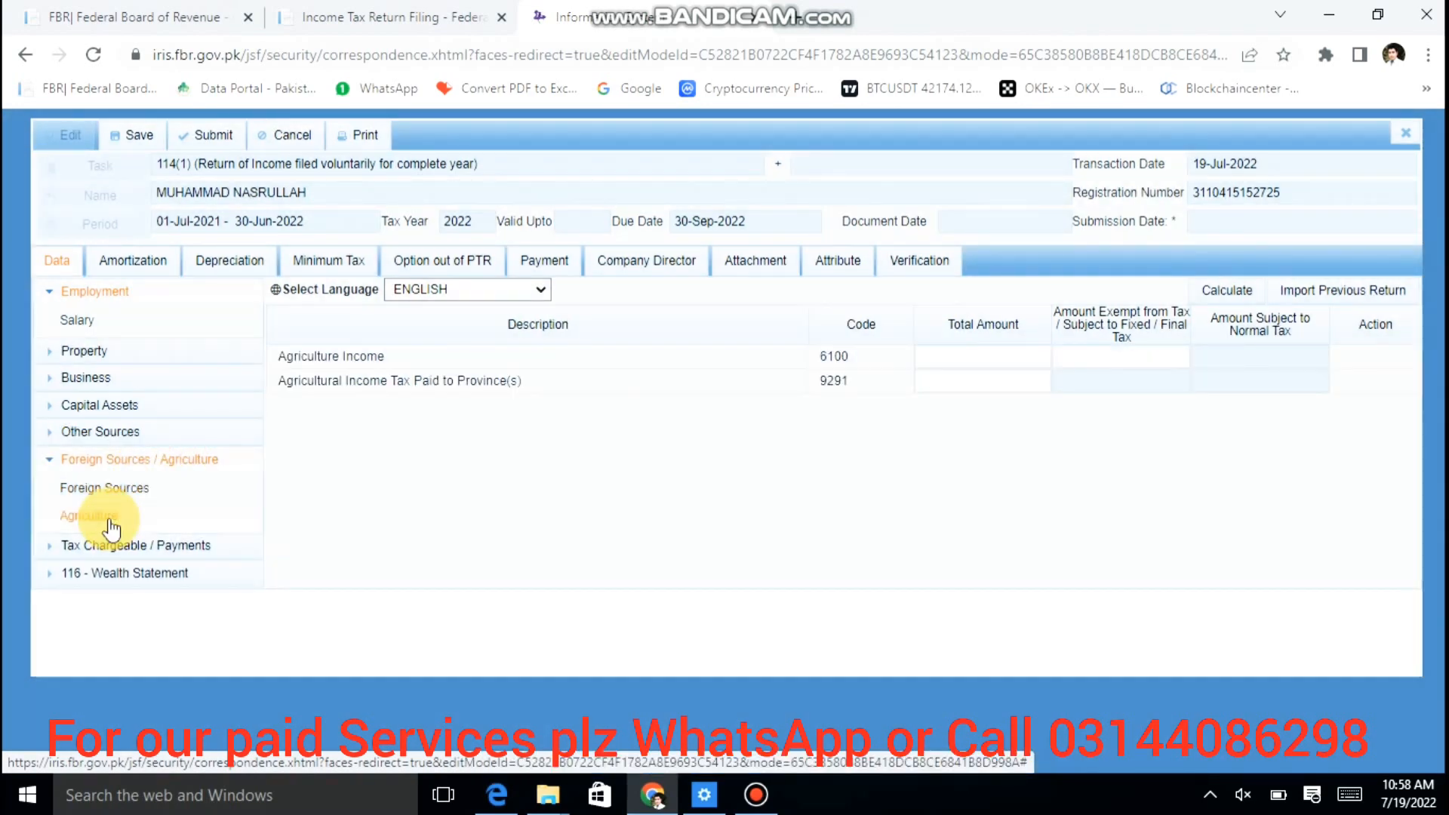
# Step: Enter 350,000 as Agriculture Income, recalculate, and expand Tax Chargeable / Payments
pyautogui.click(949, 361)
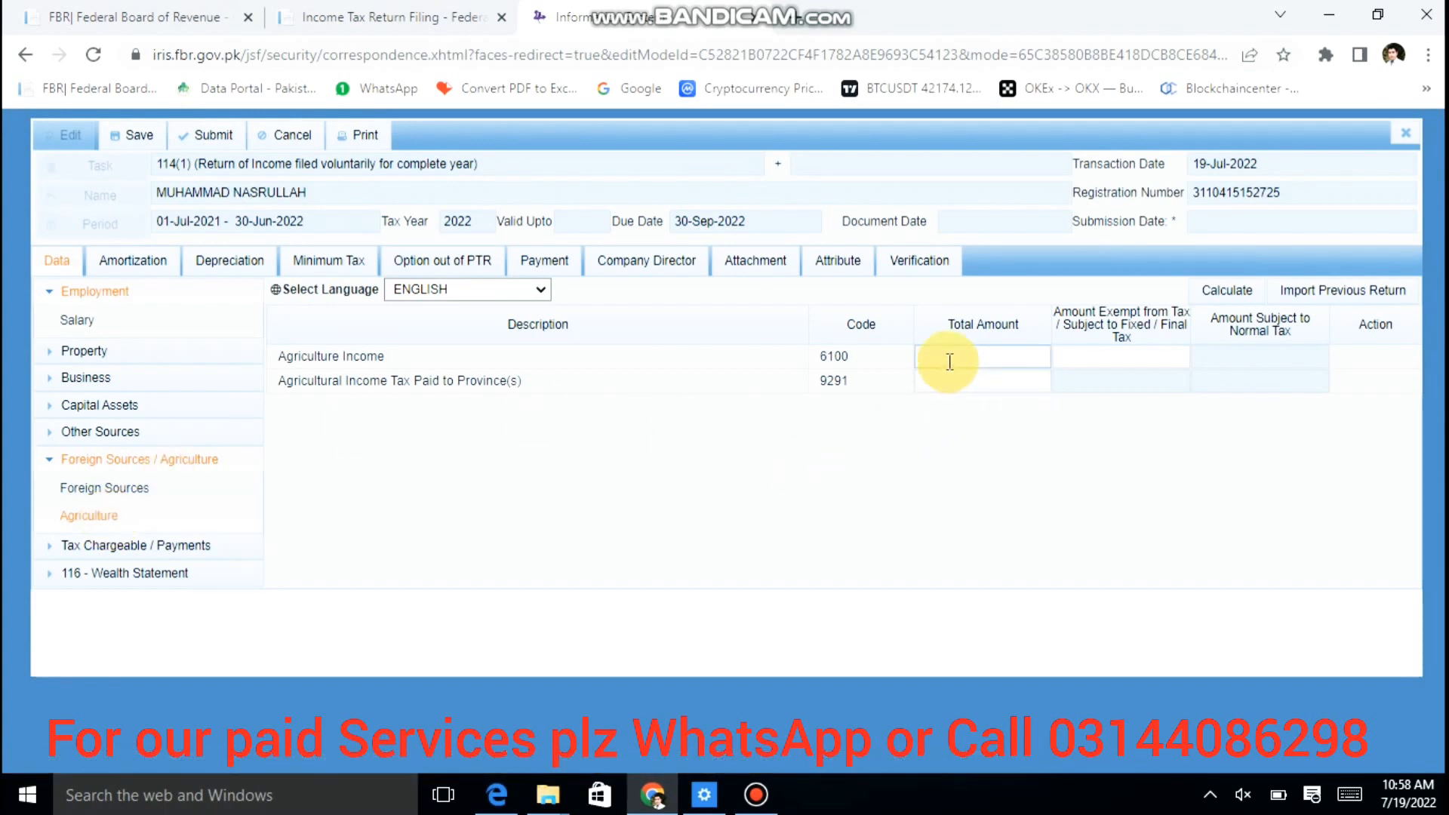
pyautogui.click(976, 355)
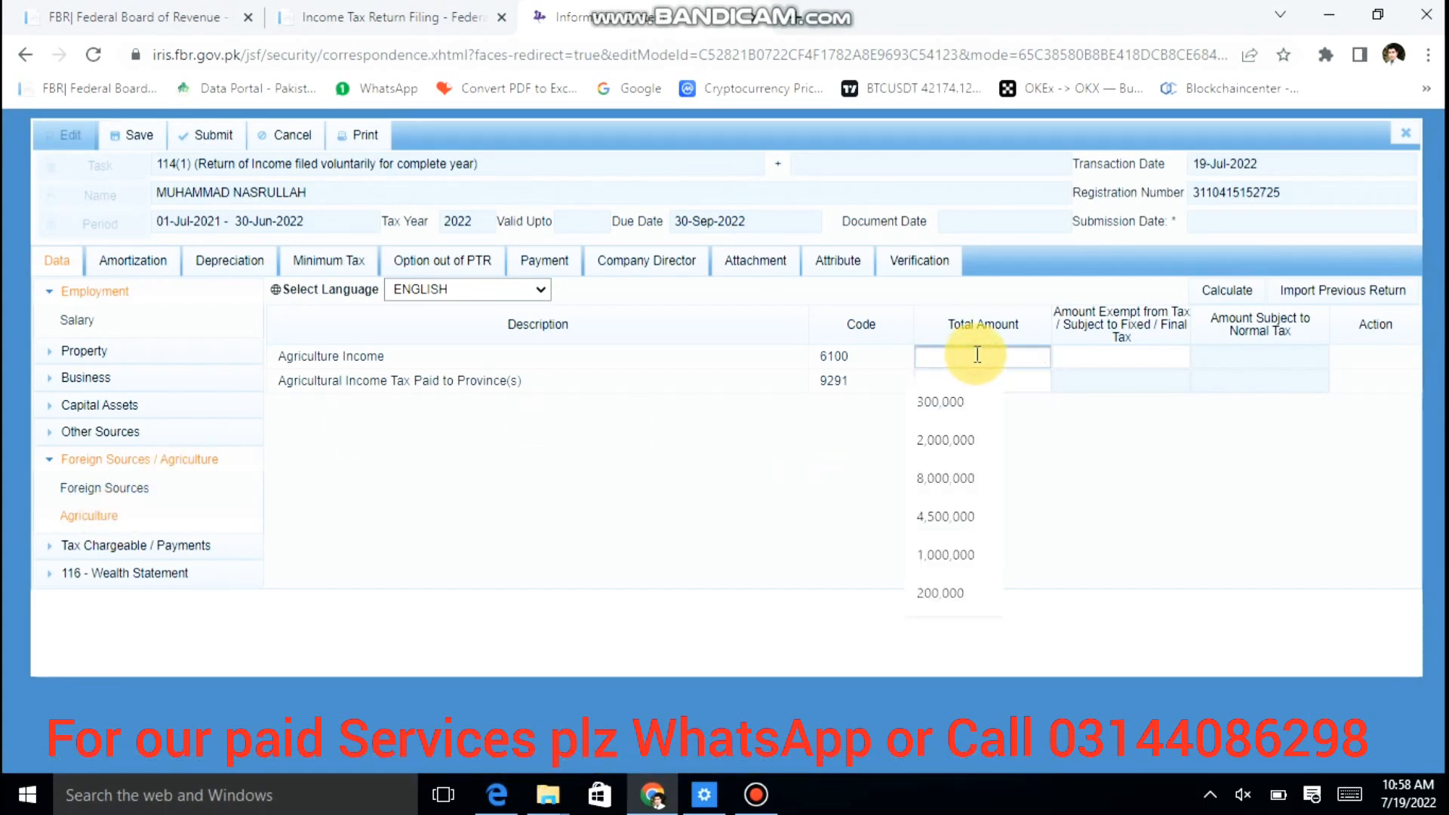
pyautogui.write('350000')
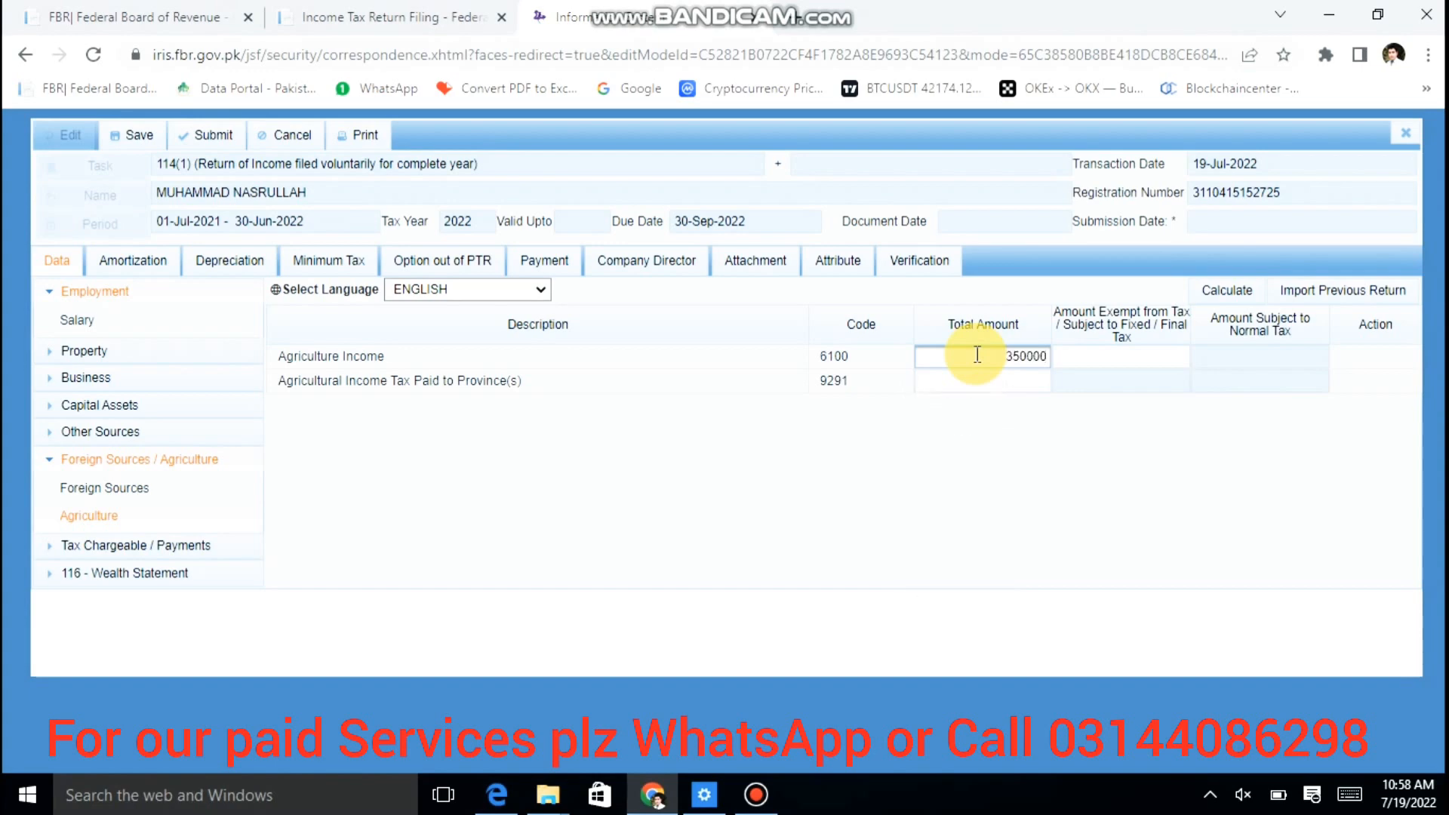
pyautogui.doubleClick(976, 355)
pyautogui.press('Tab')
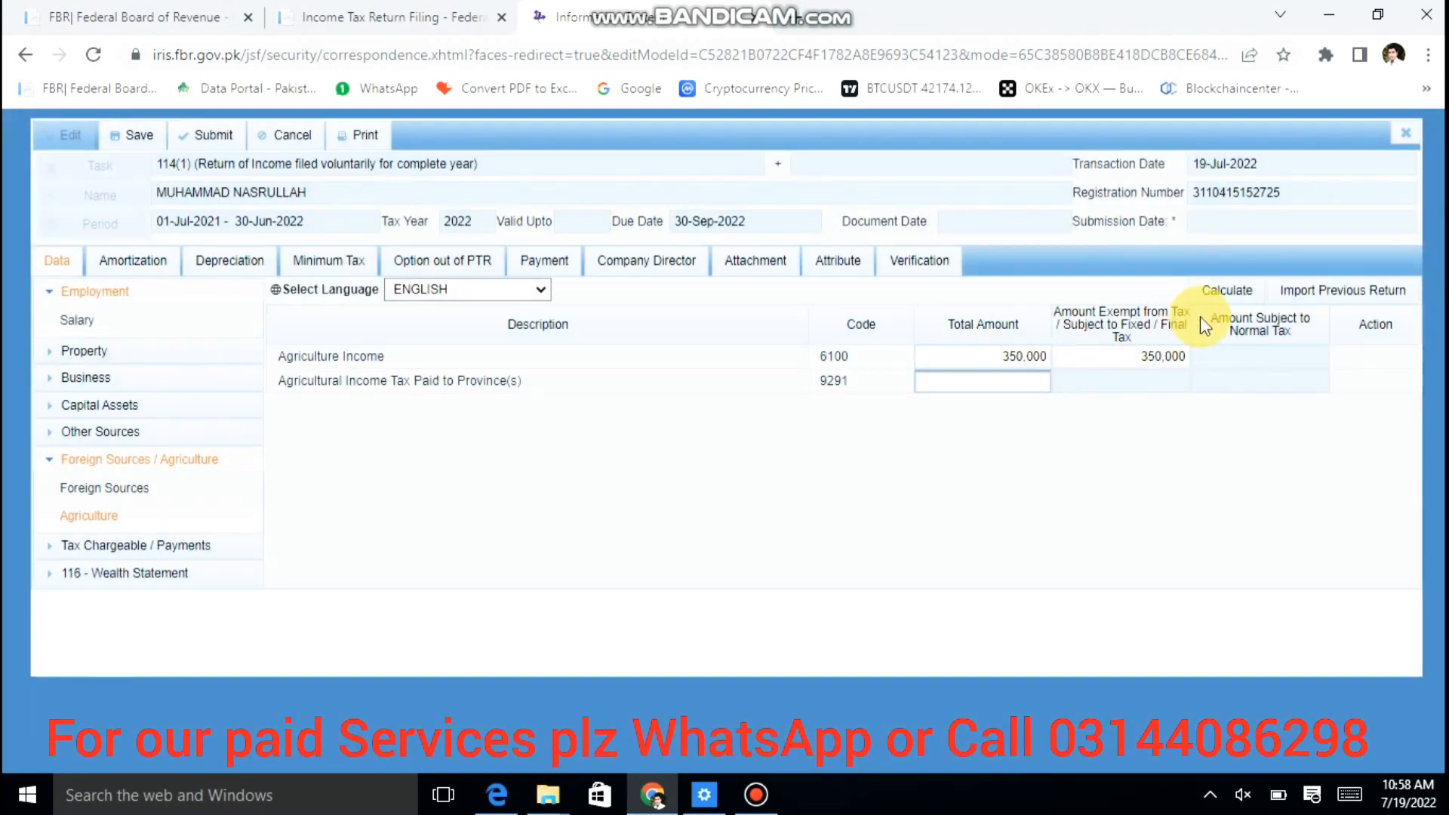
pyautogui.click(1233, 293)
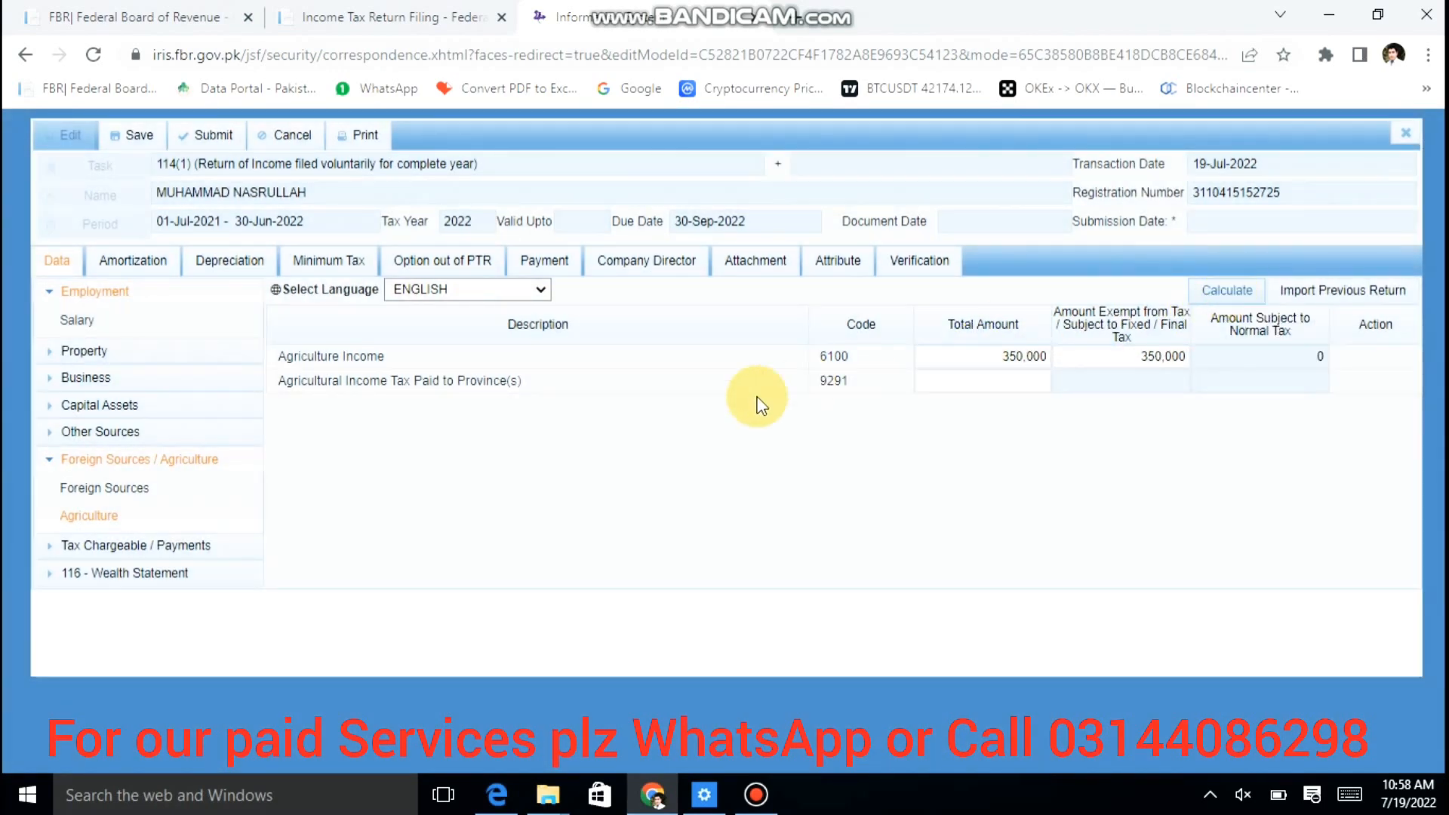
pyautogui.click(198, 545)
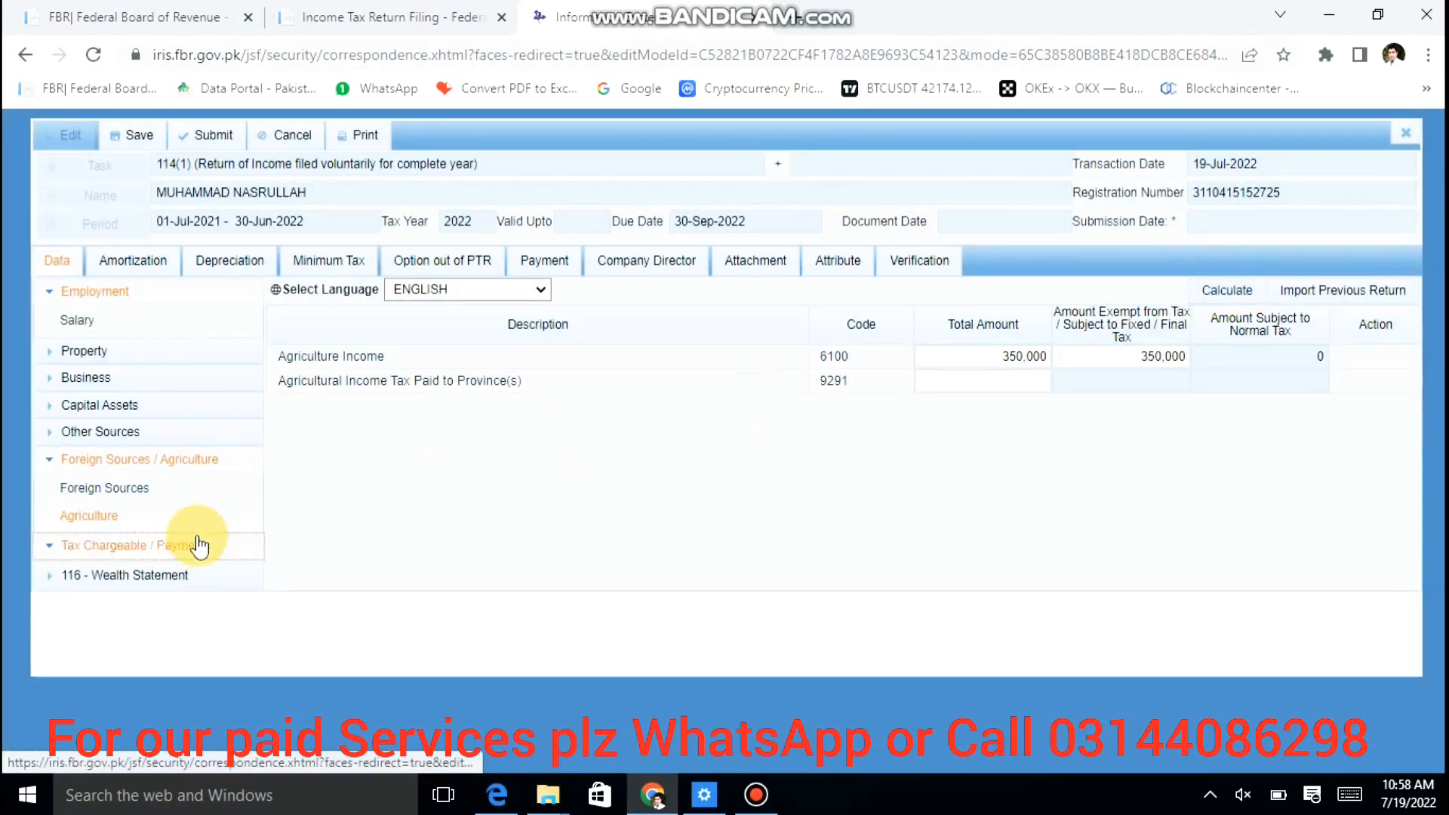
# Step: Open the Adjustable Tax schedule and scroll down to the 231AA banking transactions row
pyautogui.scroll(-1, 468, 564)
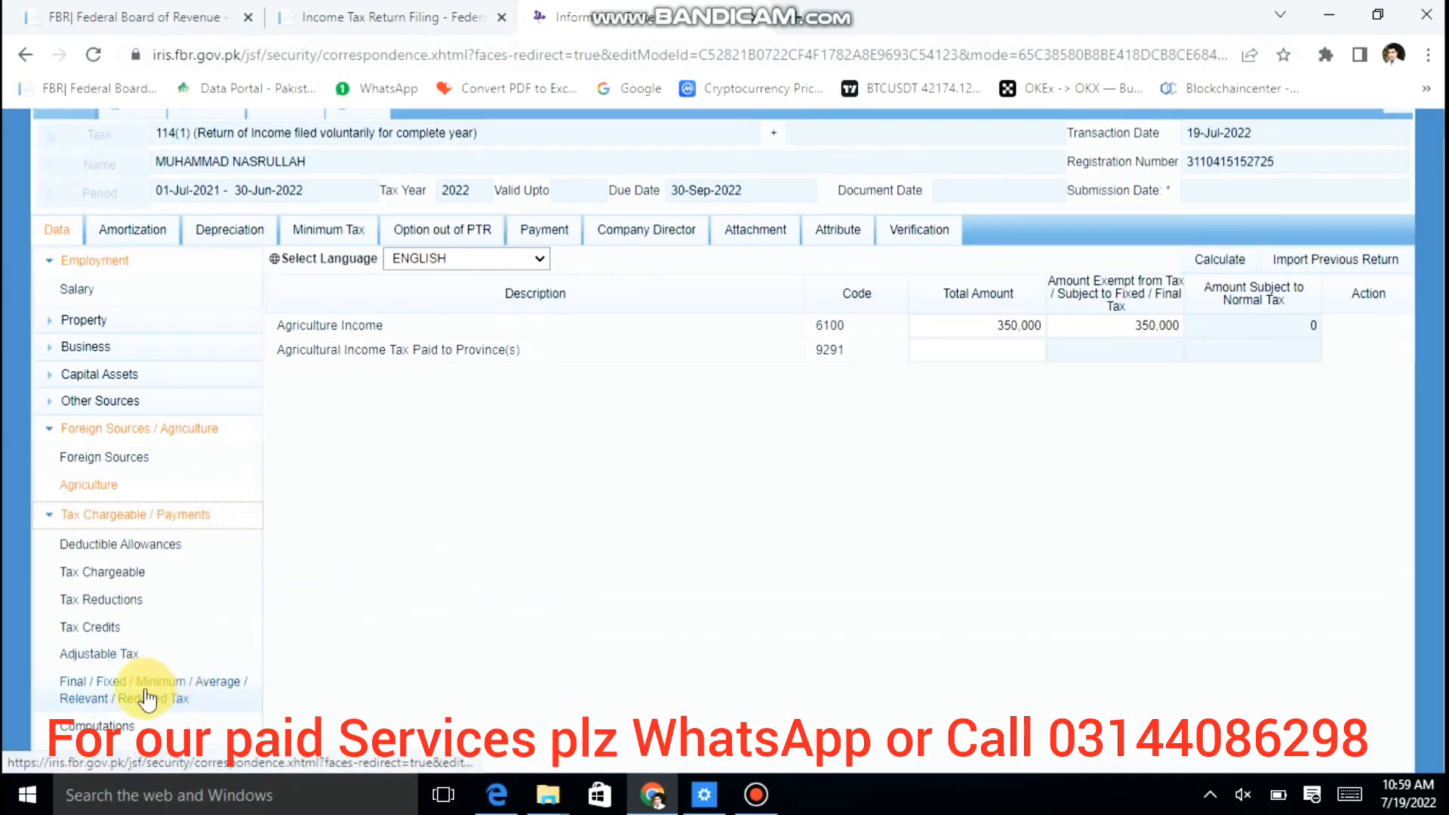
pyautogui.click(107, 657)
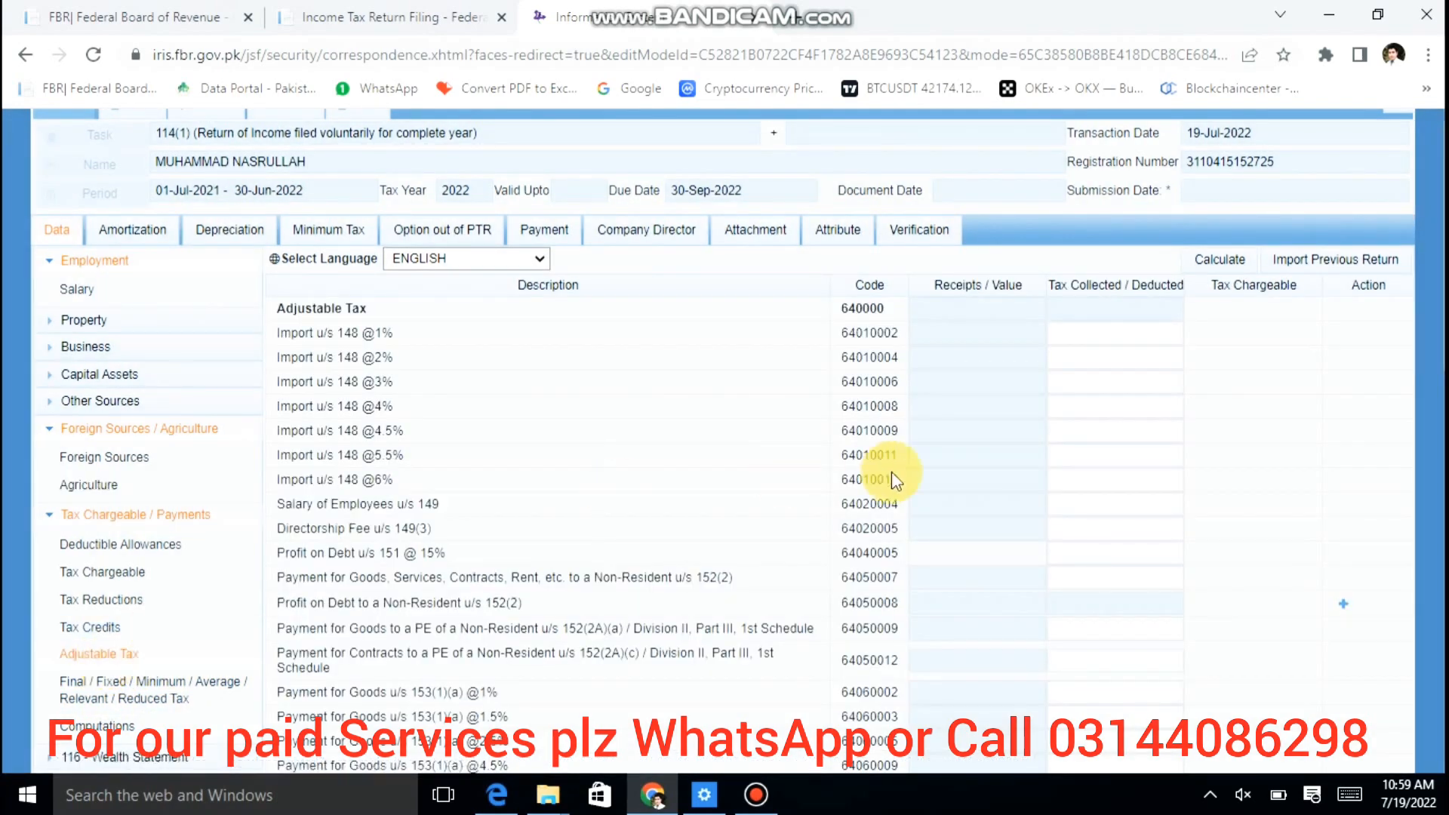
pyautogui.scroll(-3, 891, 473)
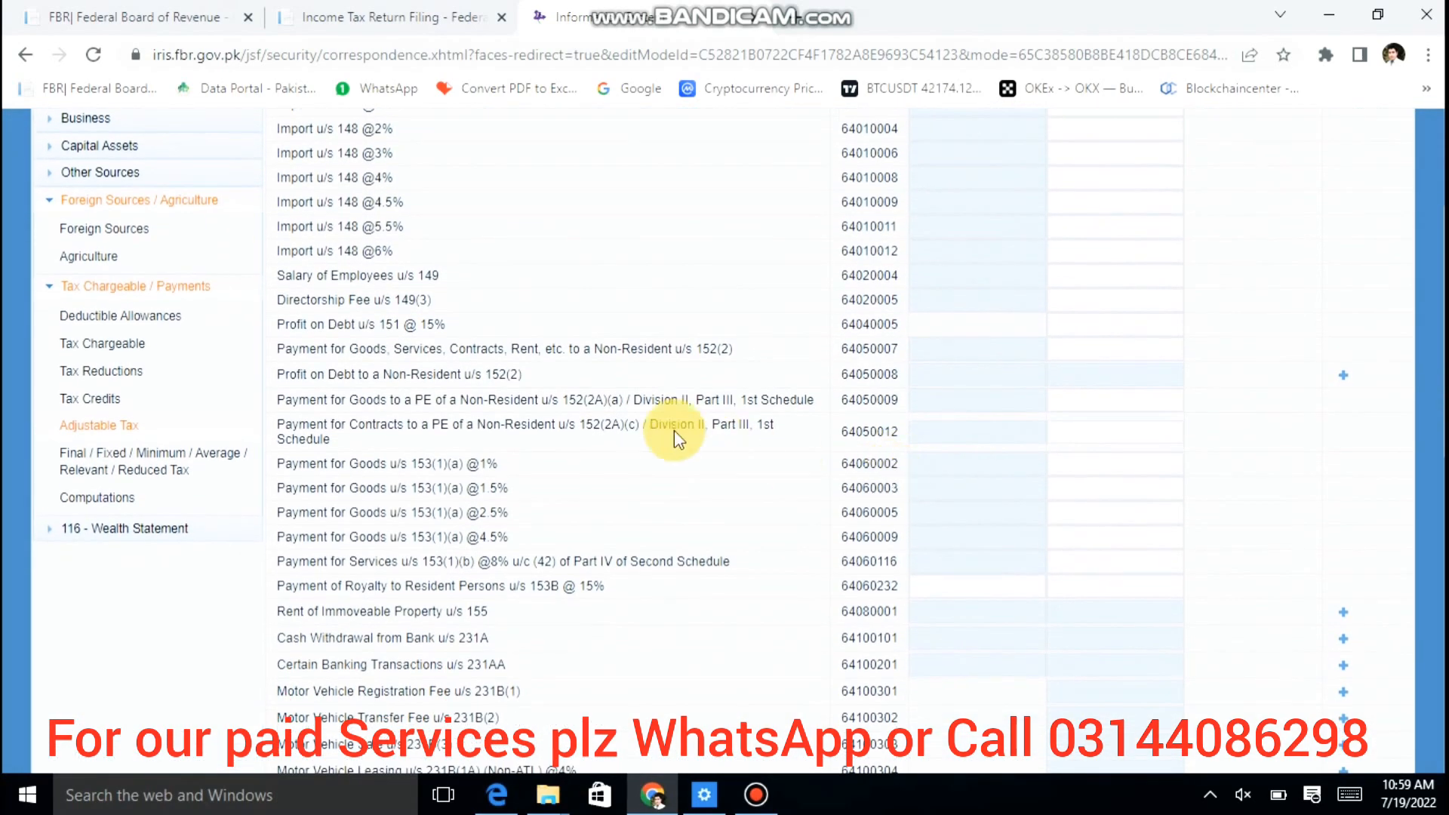
pyautogui.scroll(-3, 614, 412)
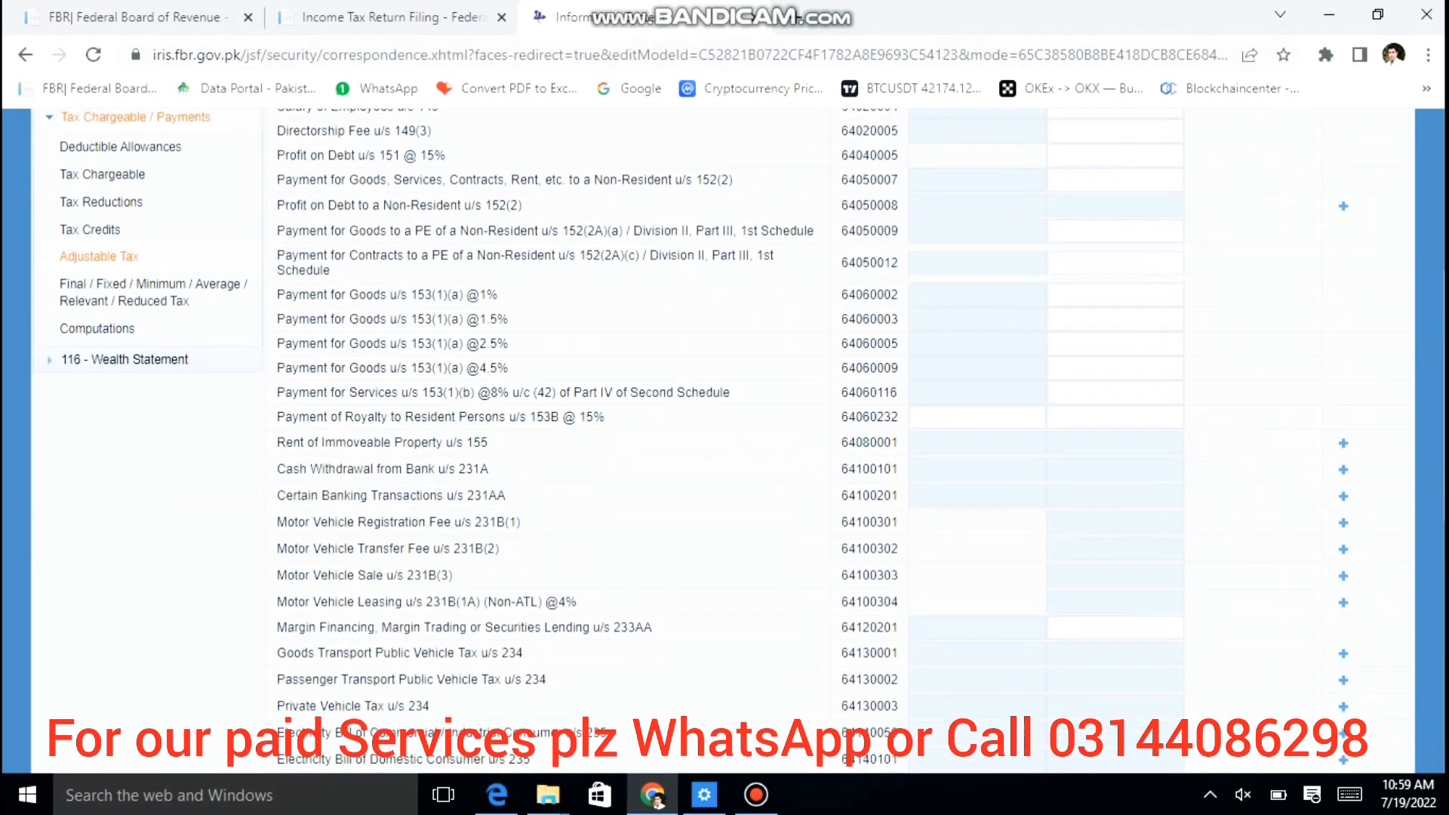
pyautogui.scroll(-2, 614, 412)
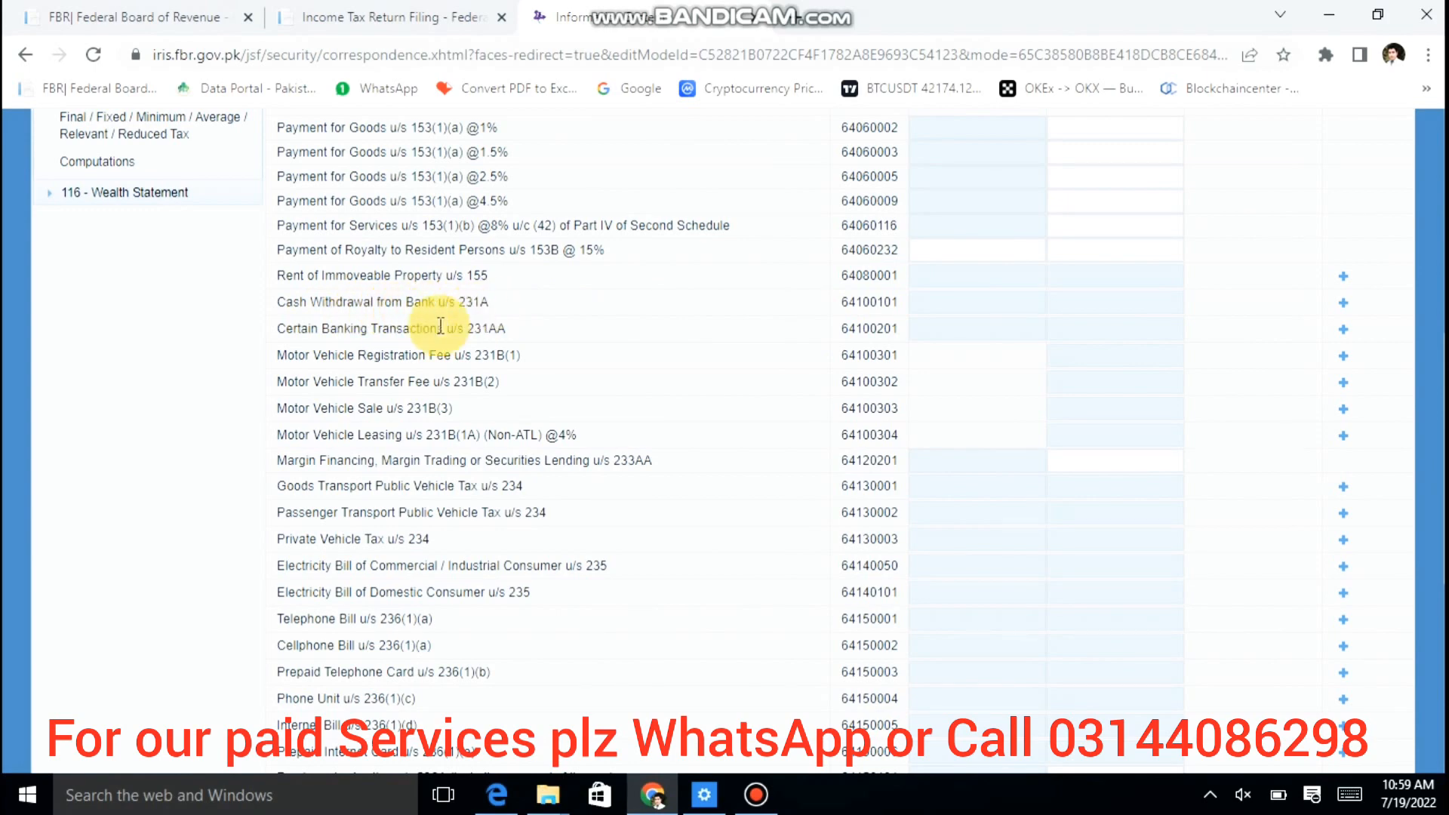
# Step: Add a 231AA Certain Banking Transactions entry for HBL with 2,000 tax collected
pyautogui.click(1343, 329)
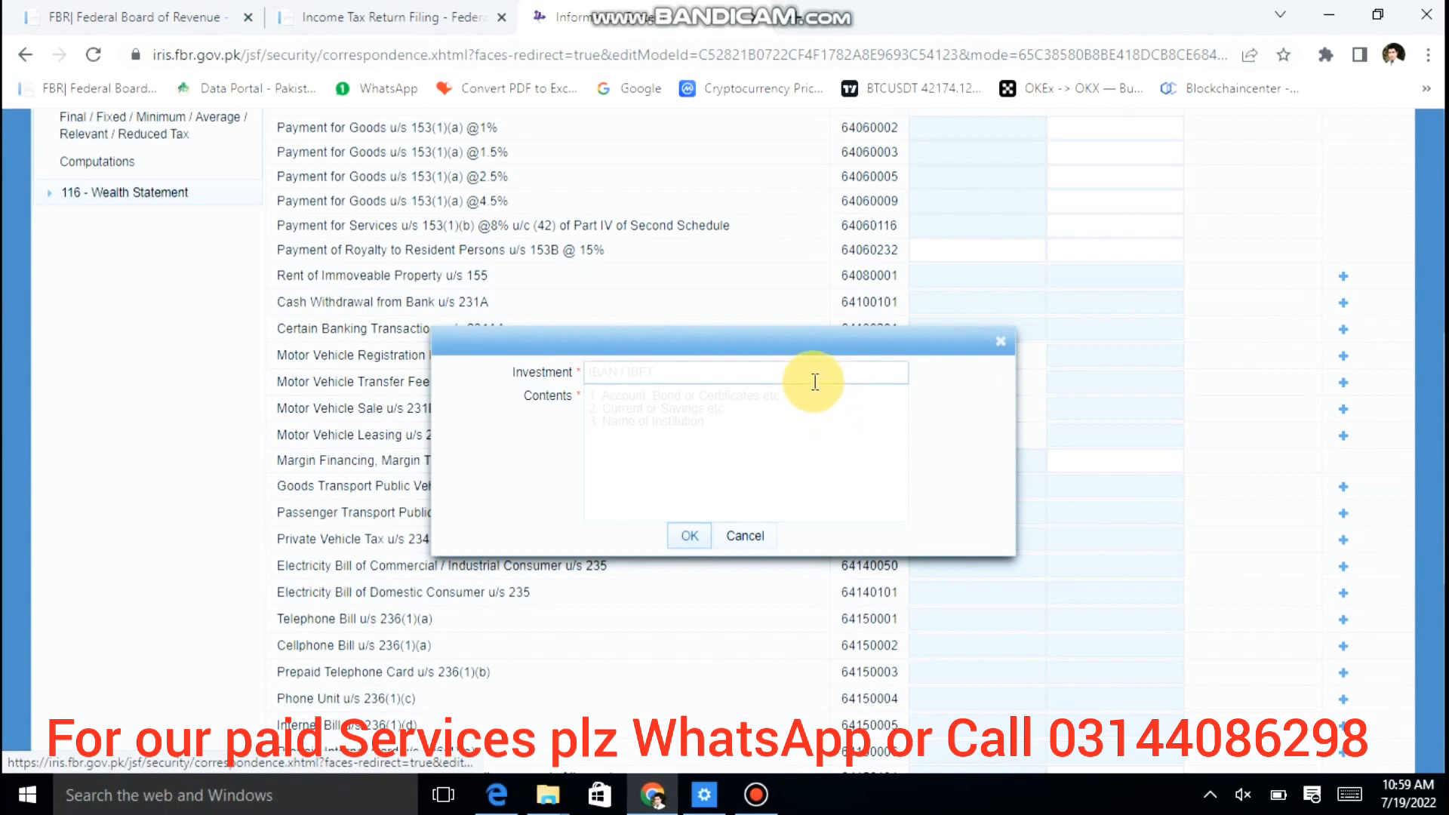
pyautogui.click(810, 376)
pyautogui.click(771, 496)
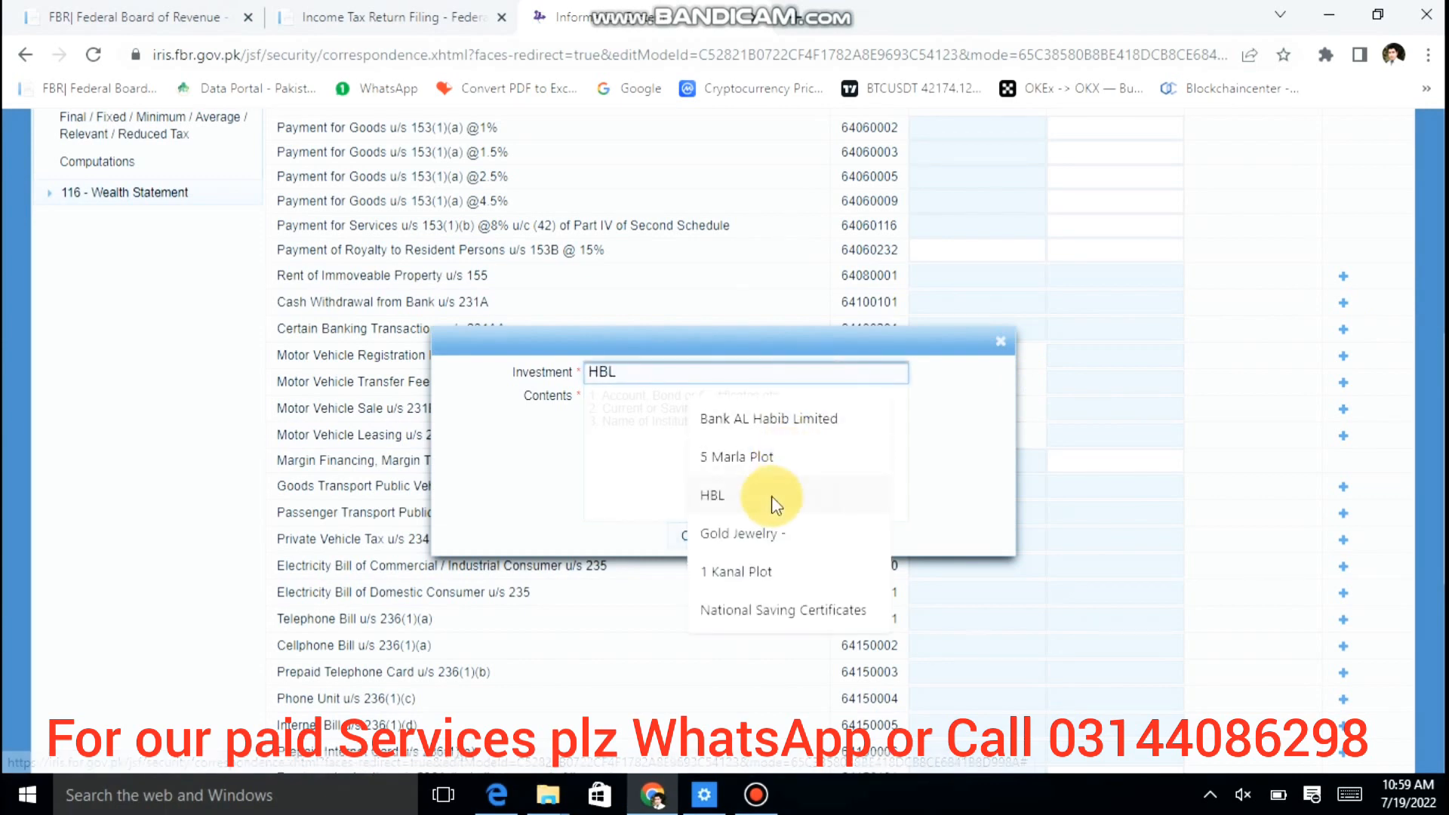
pyautogui.click(772, 496)
pyautogui.write('00000000')
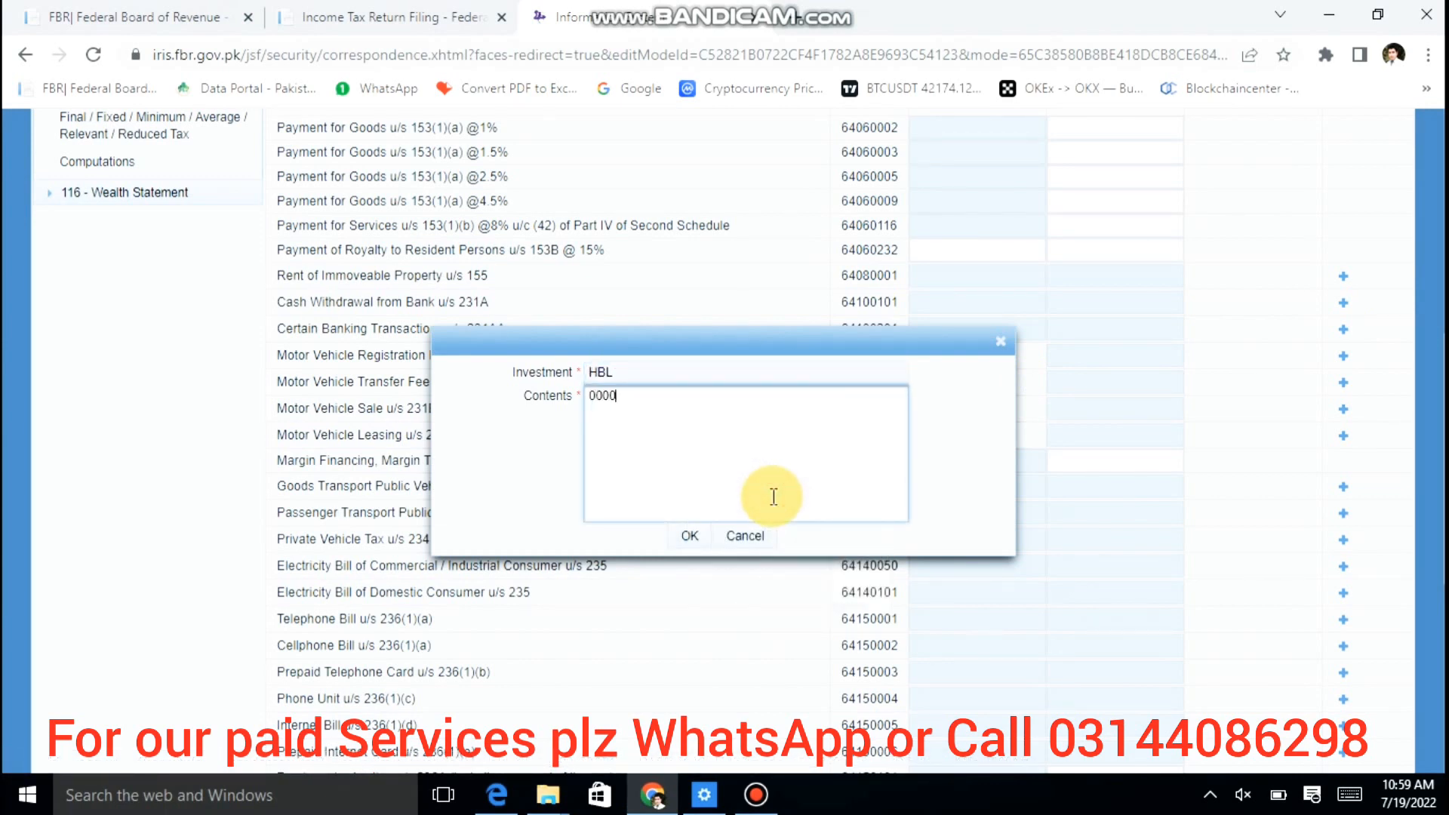
pyautogui.click(688, 535)
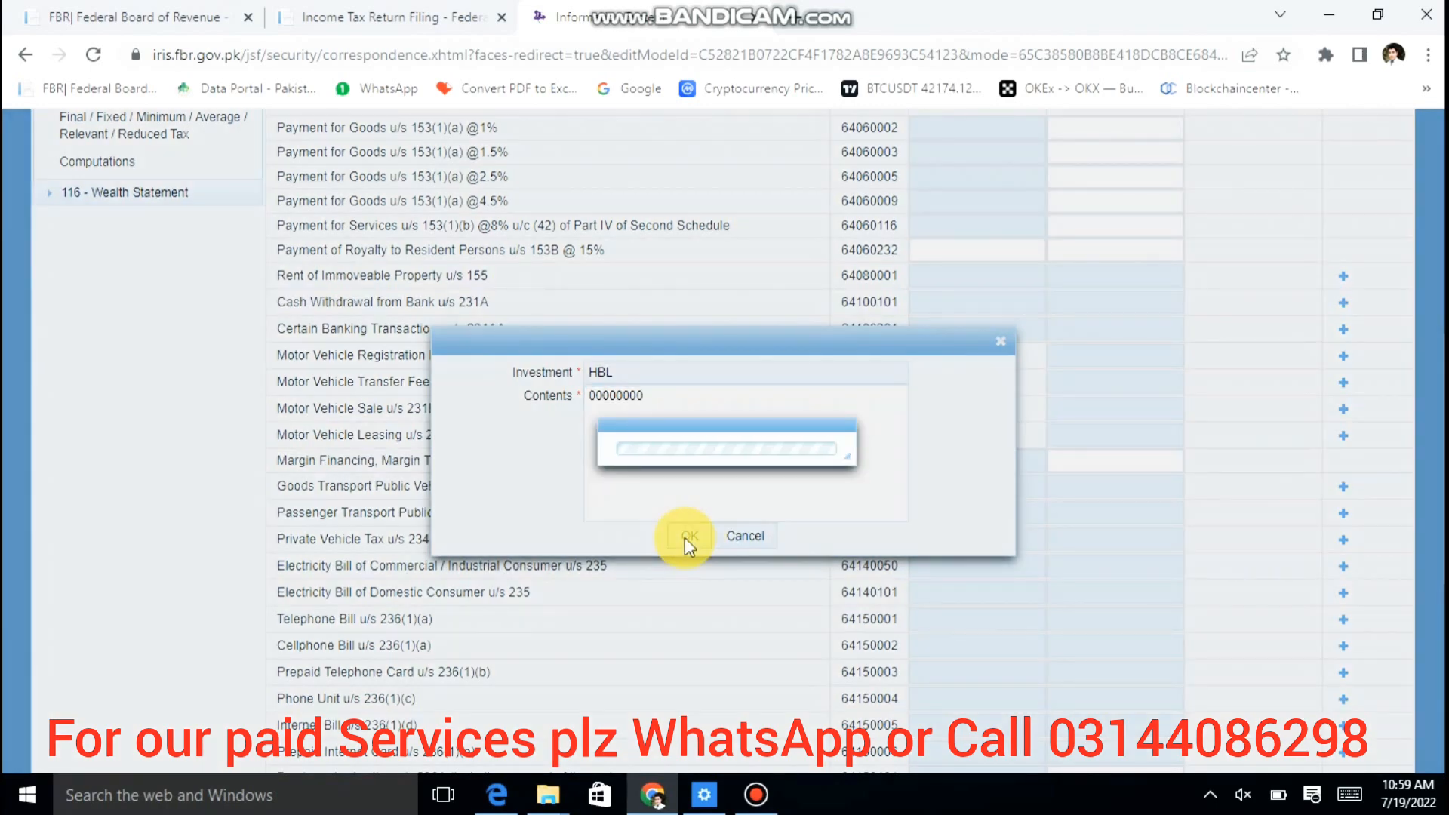
pyautogui.click(1144, 352)
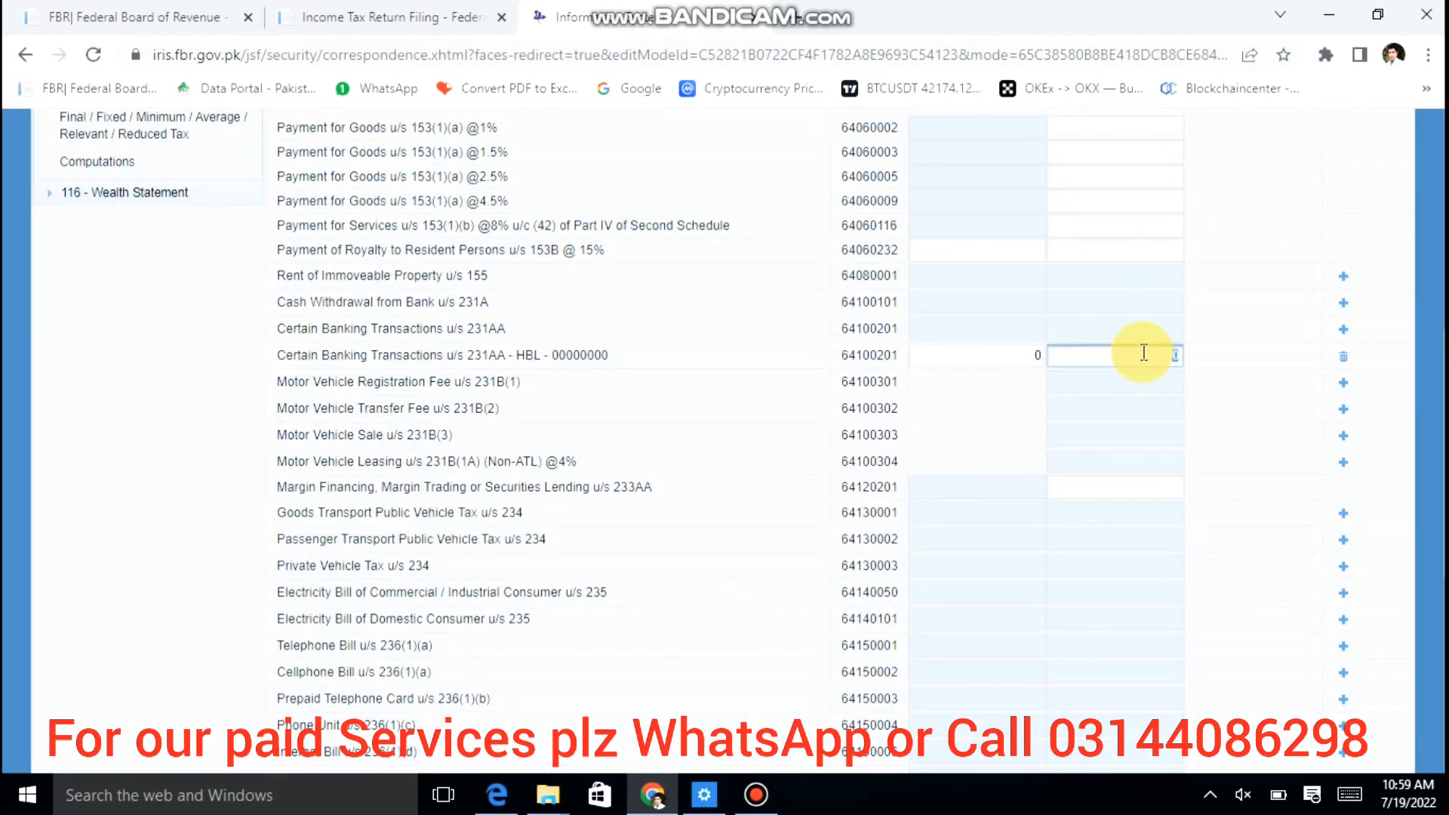
pyautogui.press('Tab')
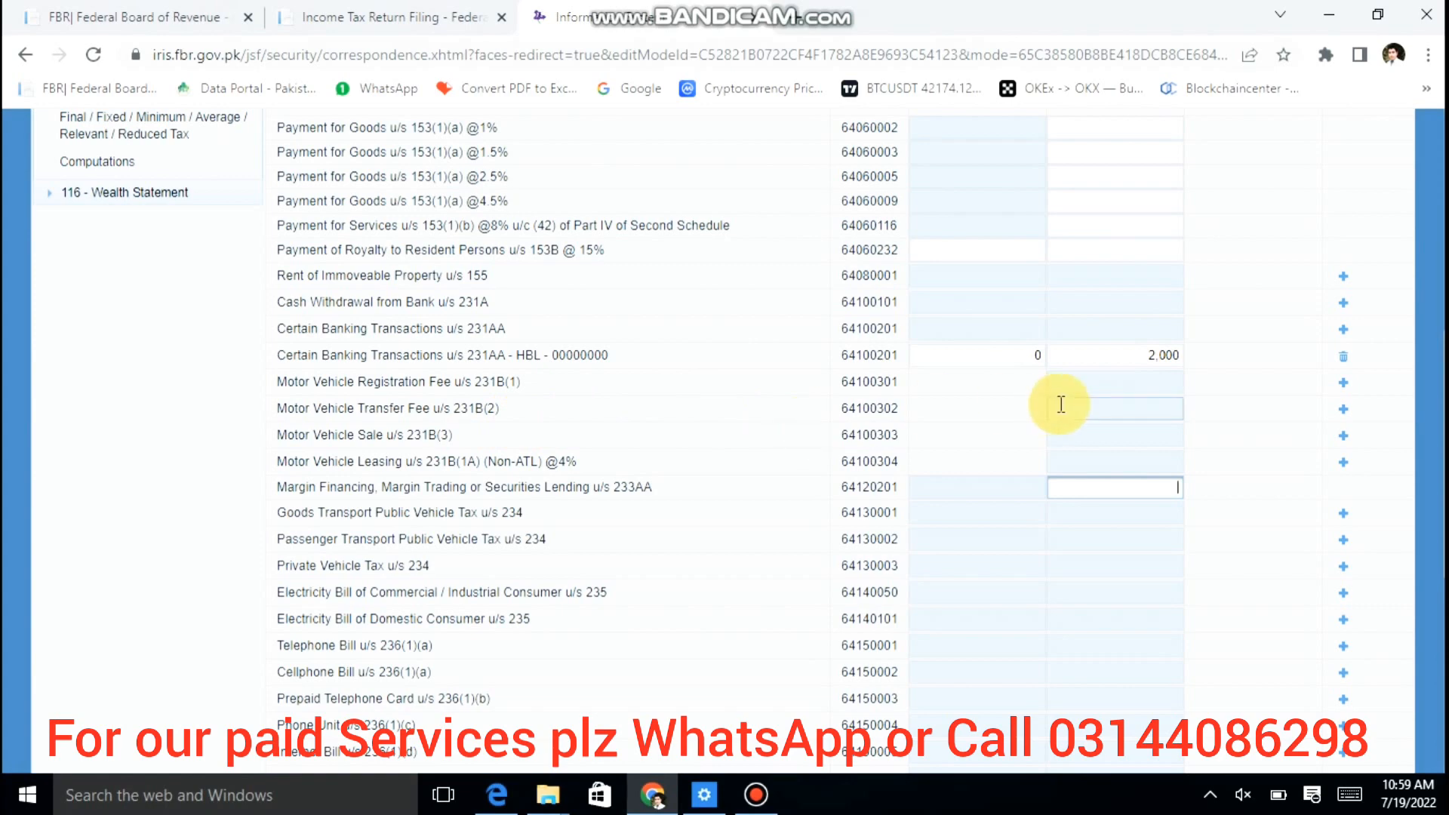
# Step: Add a Honda Civic vehicle under 231B(2) with contents 'no.' and 10,000 tax collected
pyautogui.click(1343, 410)
pyautogui.click(722, 371)
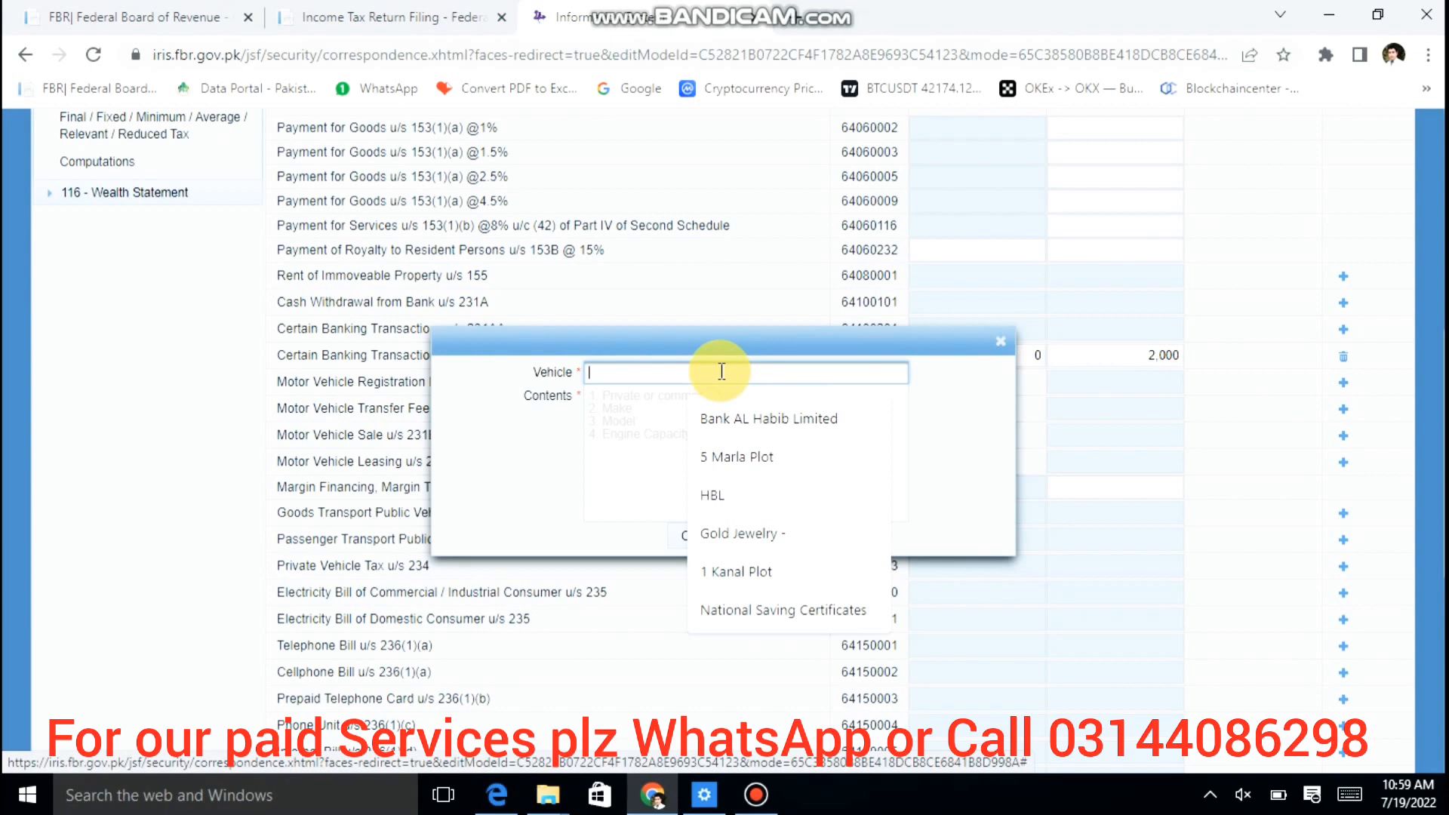
pyautogui.write('h')
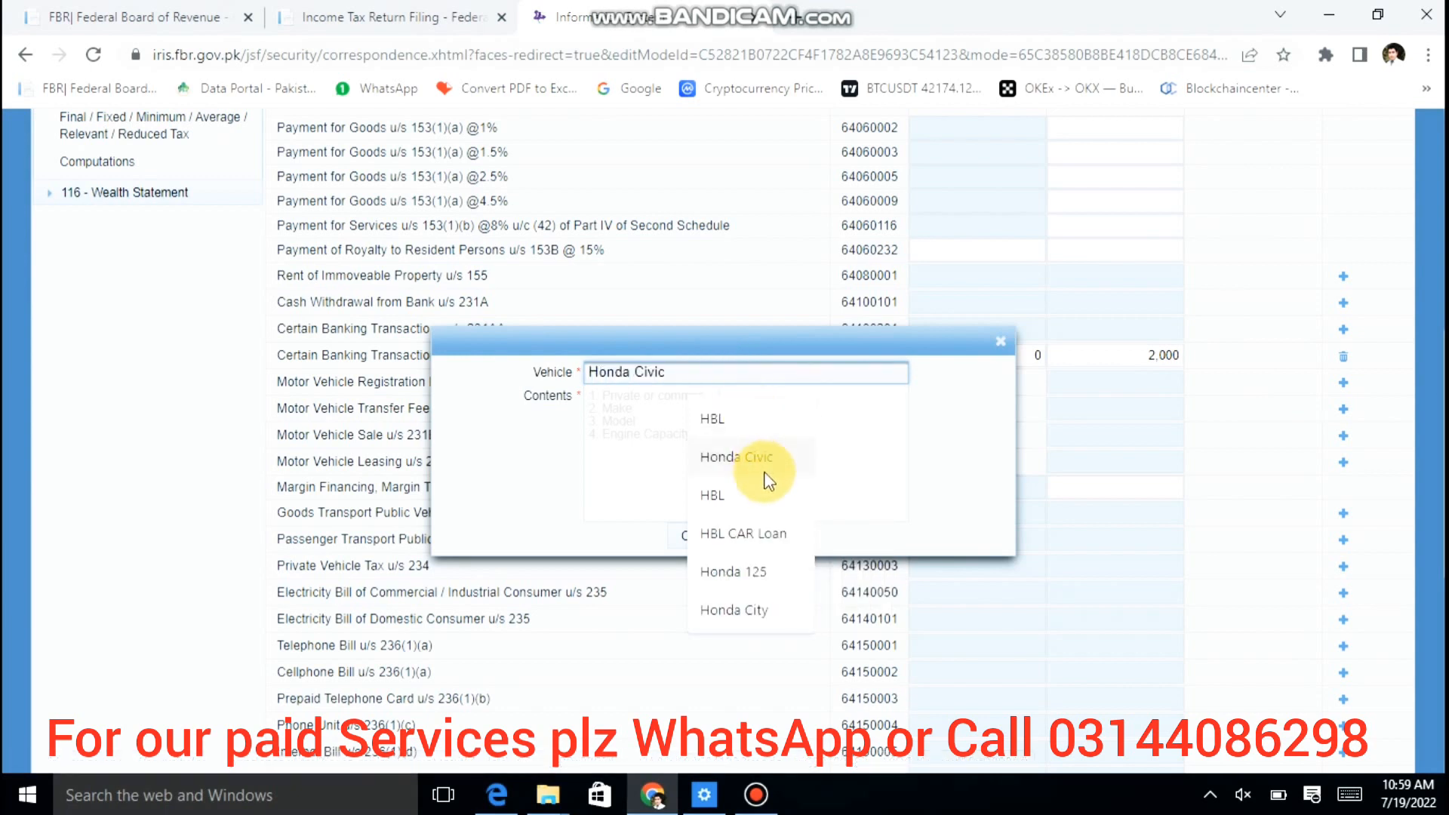
pyautogui.click(766, 471)
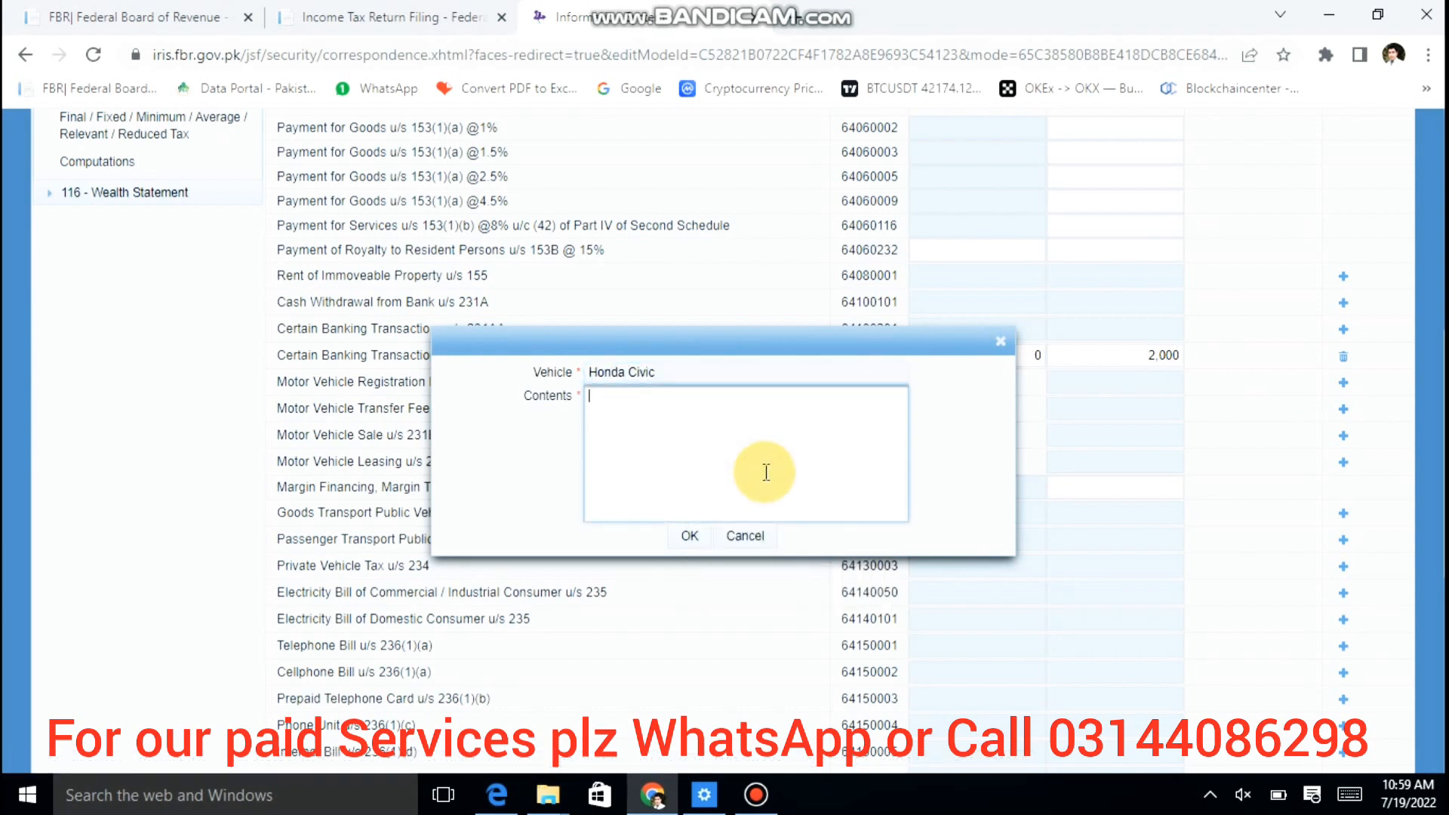
pyautogui.write('no.')
pyautogui.click(690, 533)
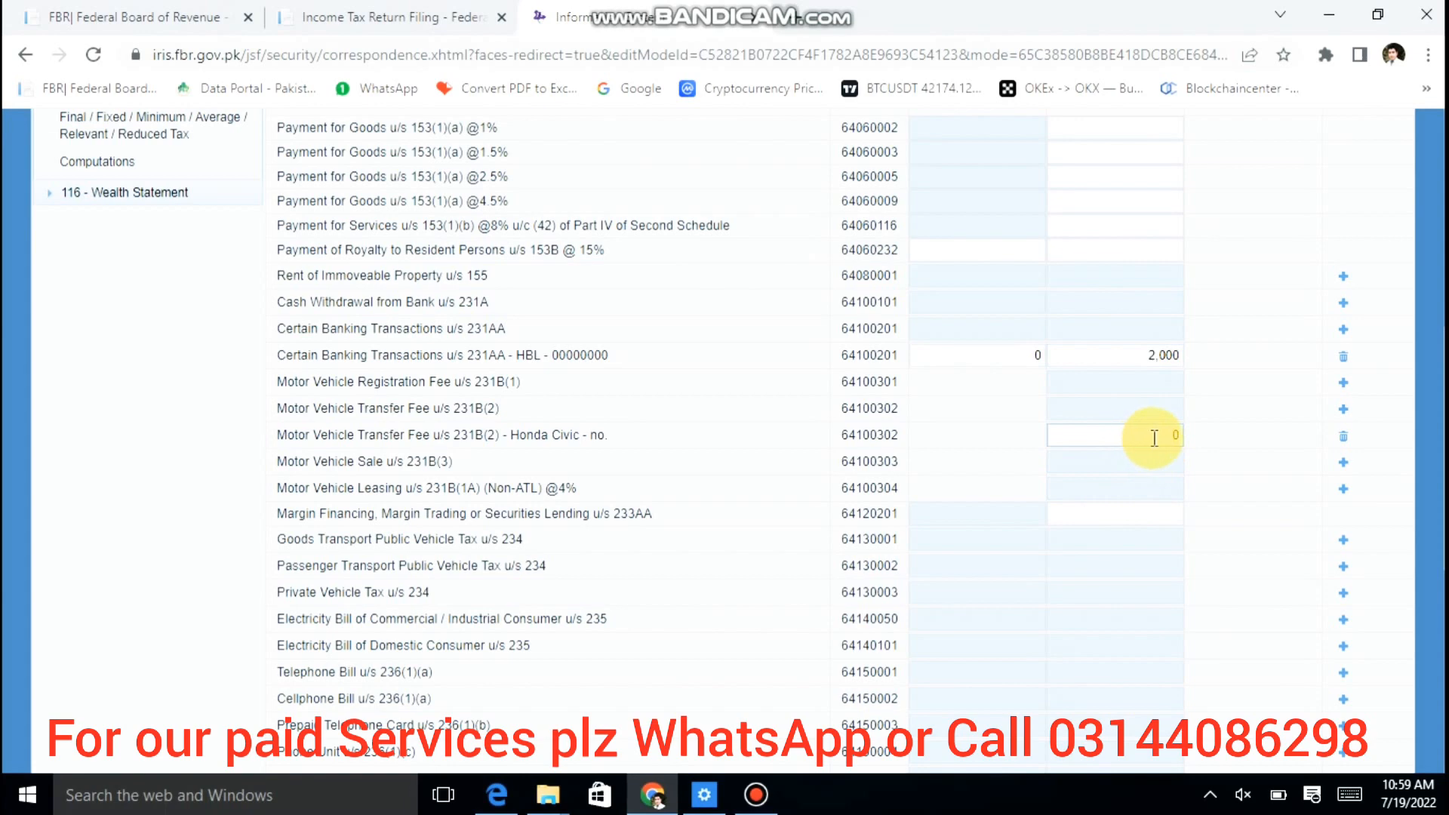
pyautogui.click(1155, 436)
pyautogui.write('10000')
pyautogui.press('Tab')
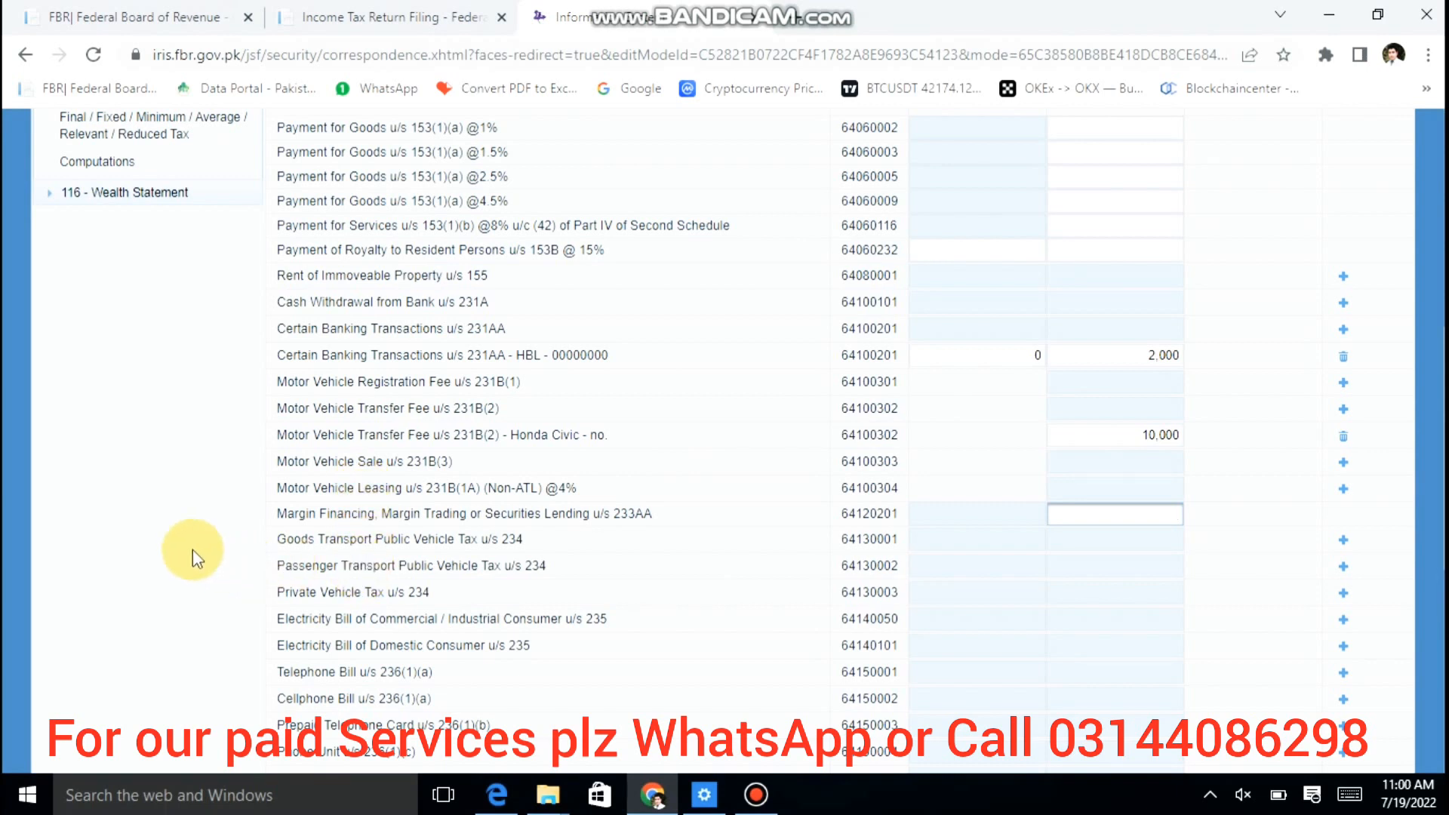
# Step: Add an Electricity Bill u/s 235 entry with the consumer reference number and LESCO as contents
pyautogui.scroll(-7, 490, 483)
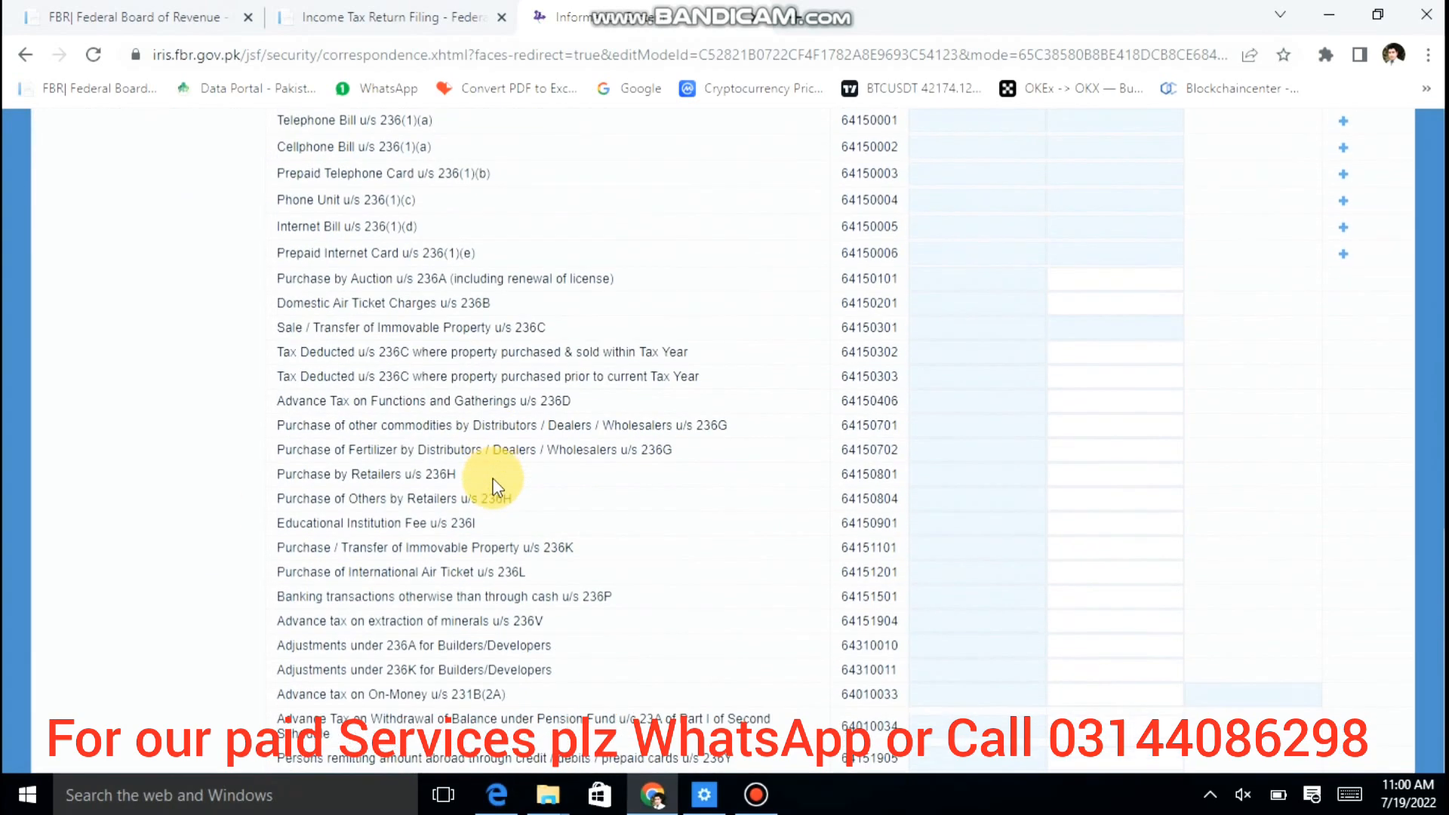
pyautogui.scroll(3, 491, 475)
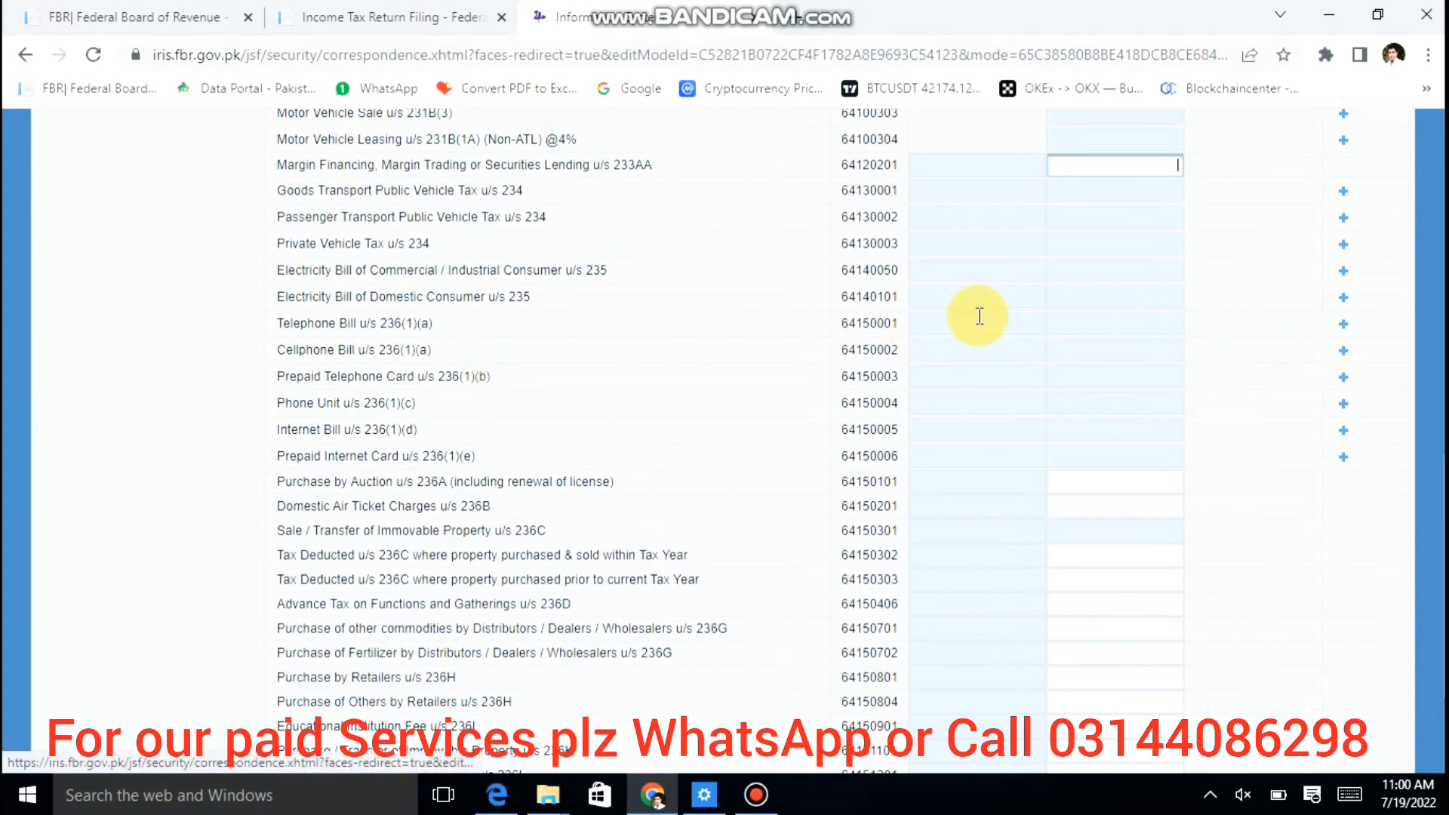
pyautogui.scroll(1, 678, 293)
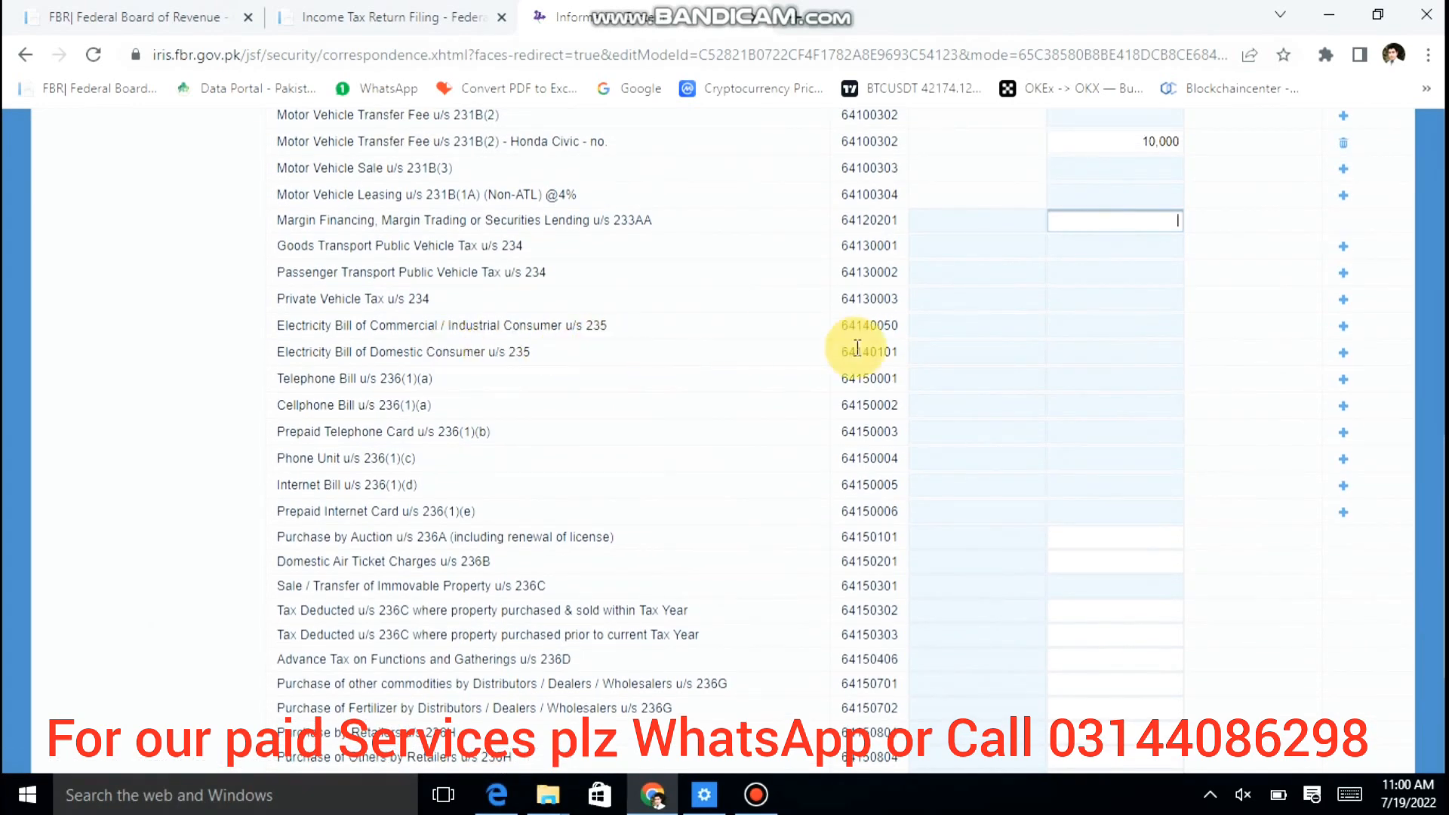
pyautogui.click(1344, 355)
pyautogui.click(747, 370)
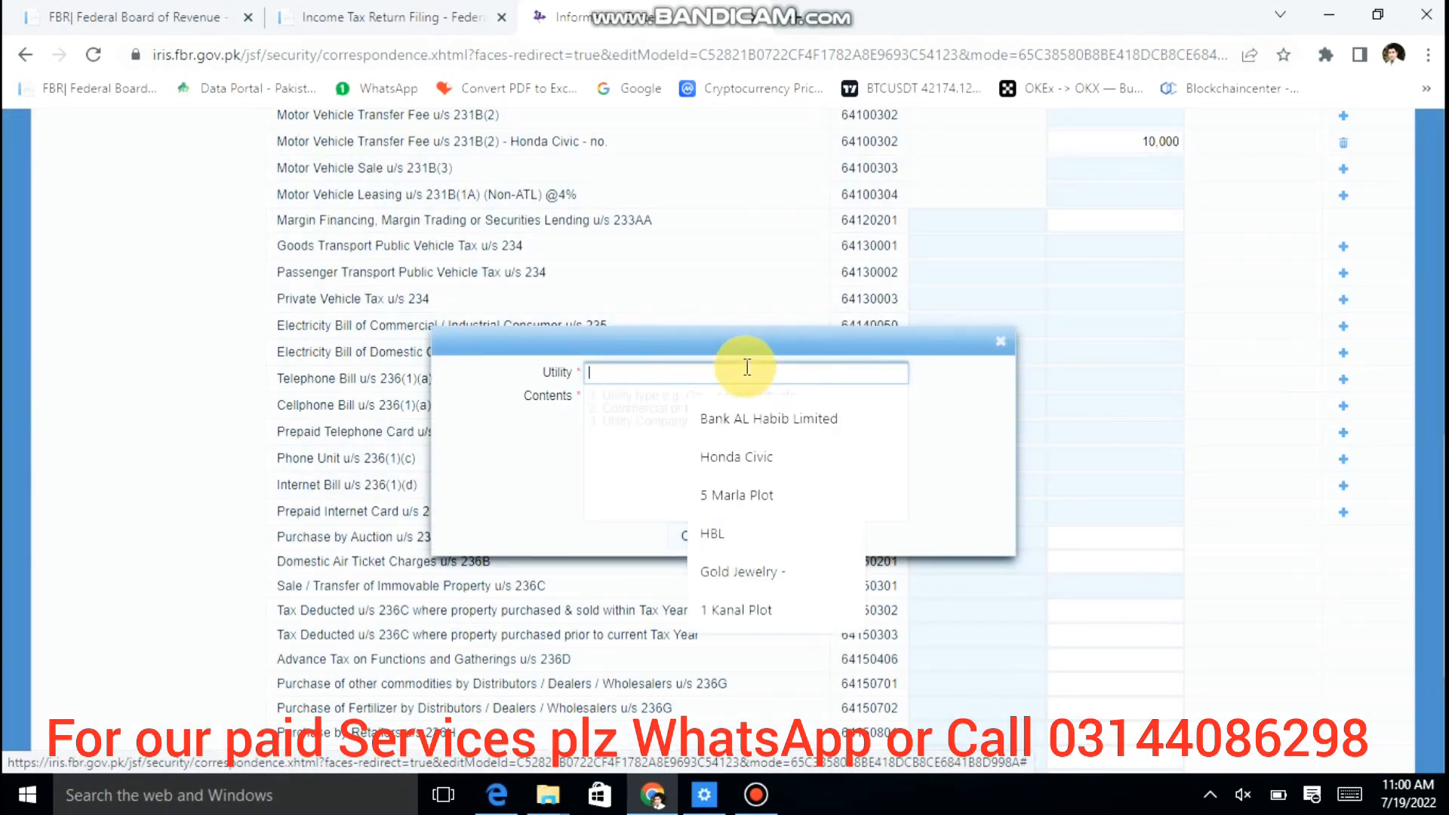
pyautogui.write('99999999')
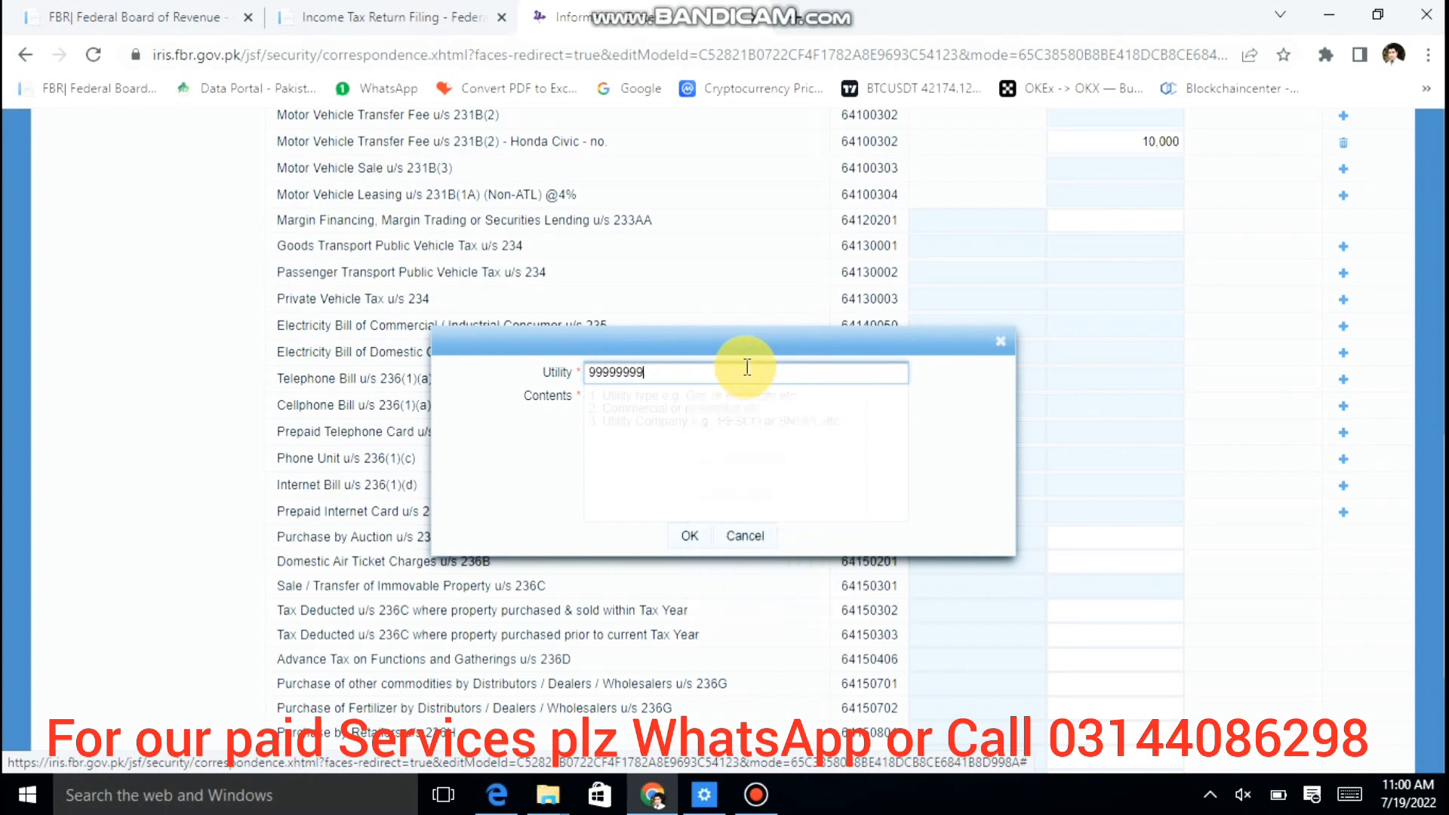
pyautogui.write('99999999U')
pyautogui.press('Tab')
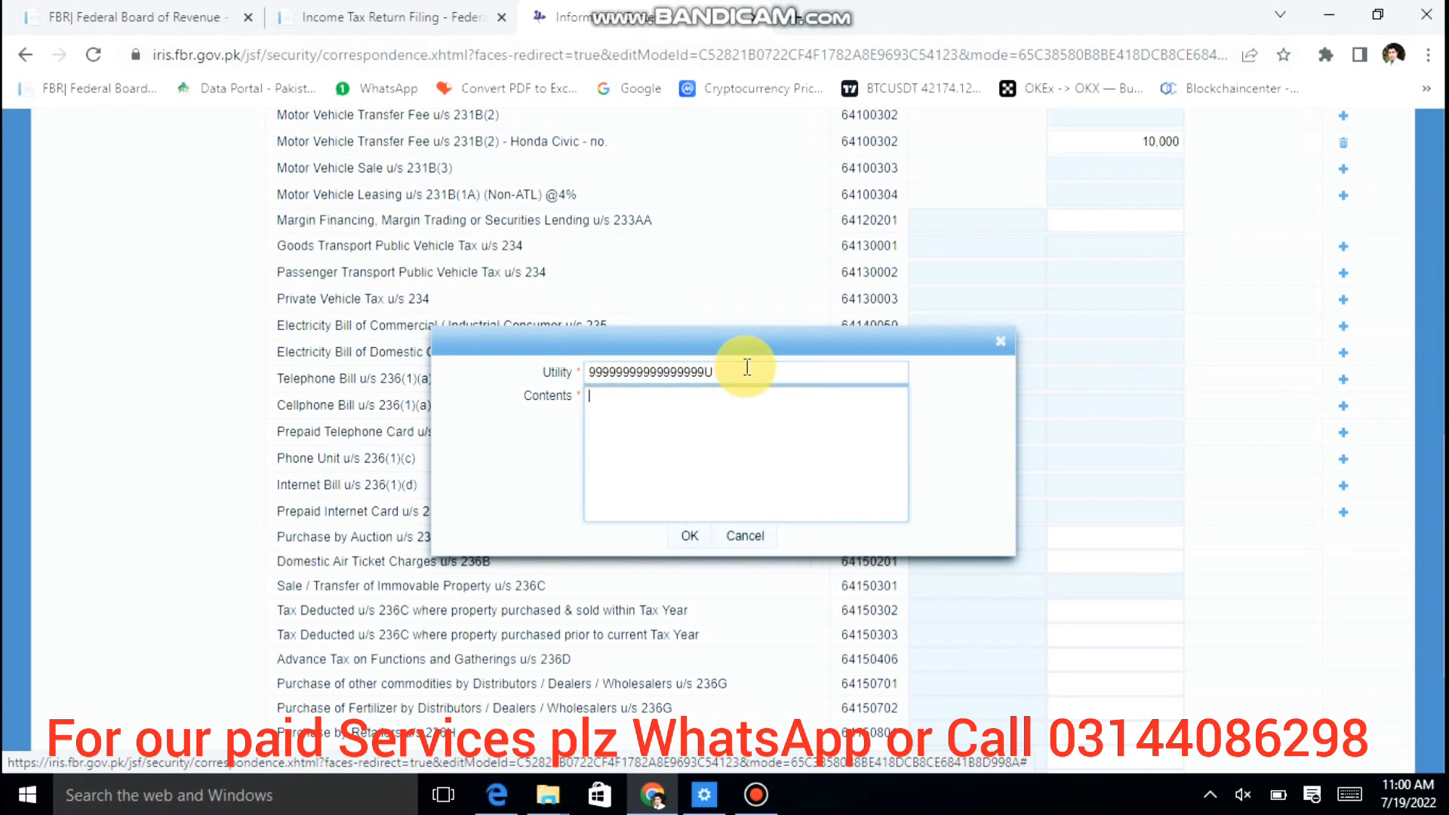
pyautogui.write('LESCO')
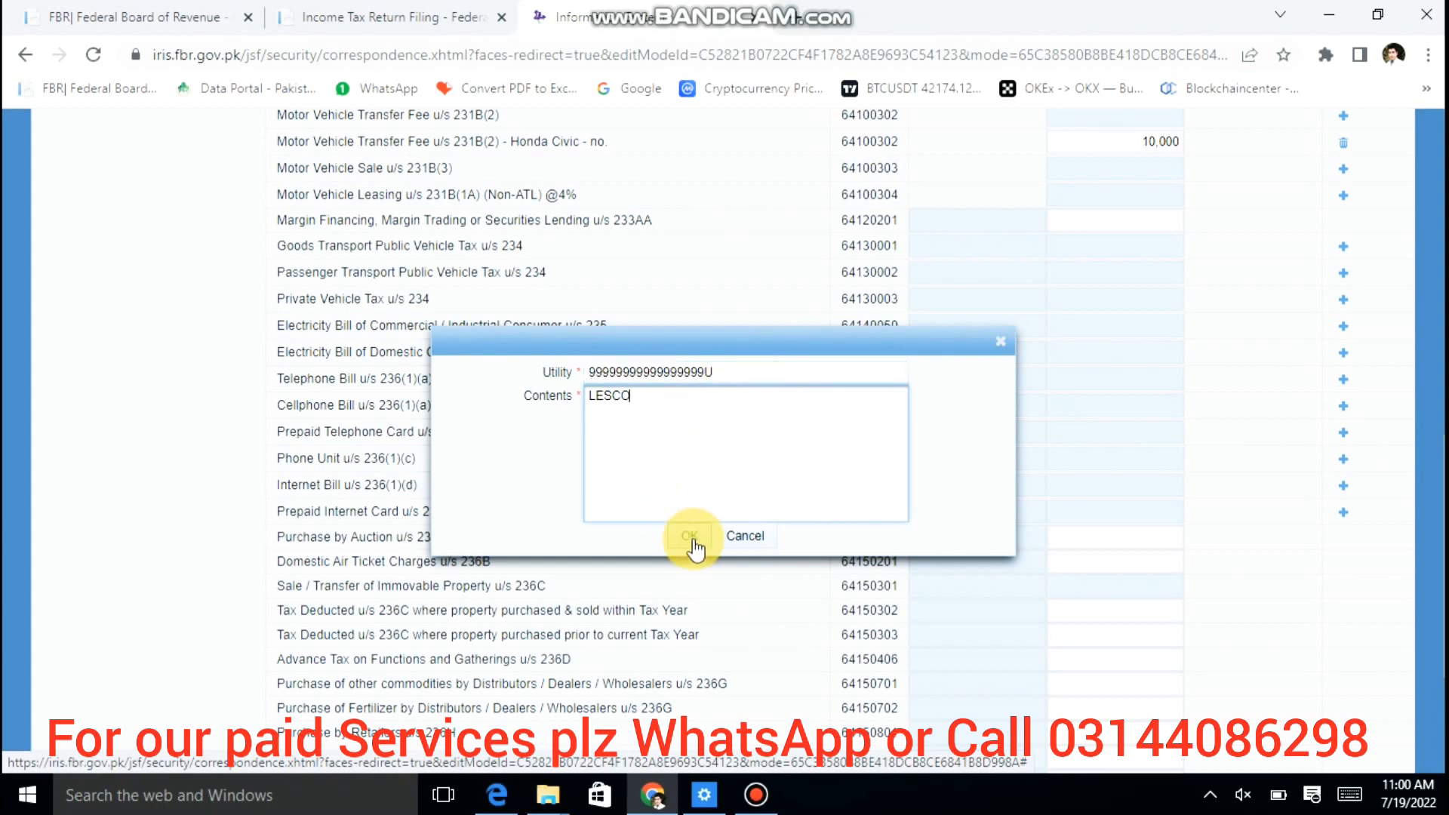
pyautogui.click(691, 537)
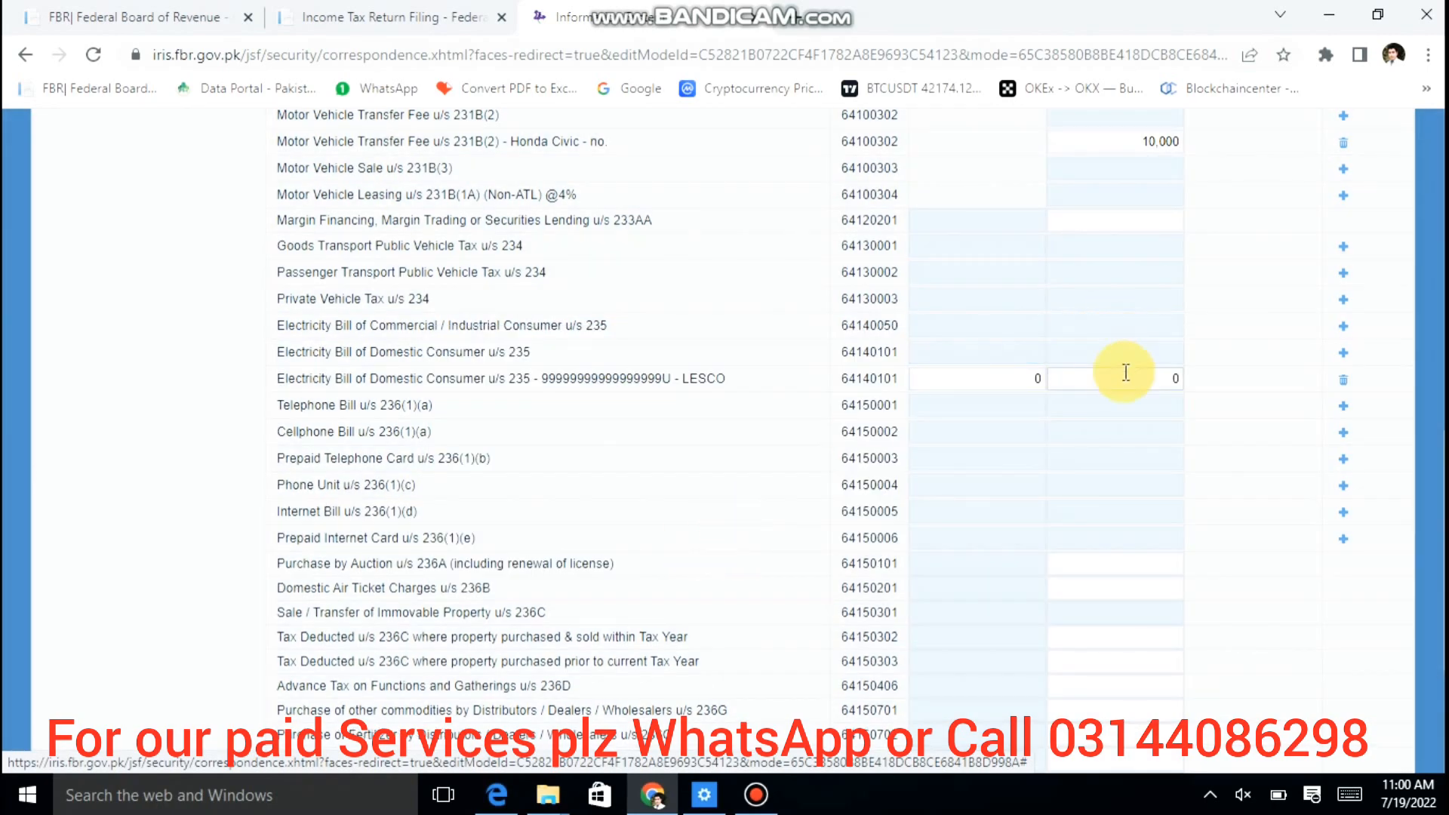
# Step: Enter 35,000 as tax collected on the LESCO row
pyautogui.click(1126, 372)
pyautogui.write('35000')
pyautogui.press('Tab')
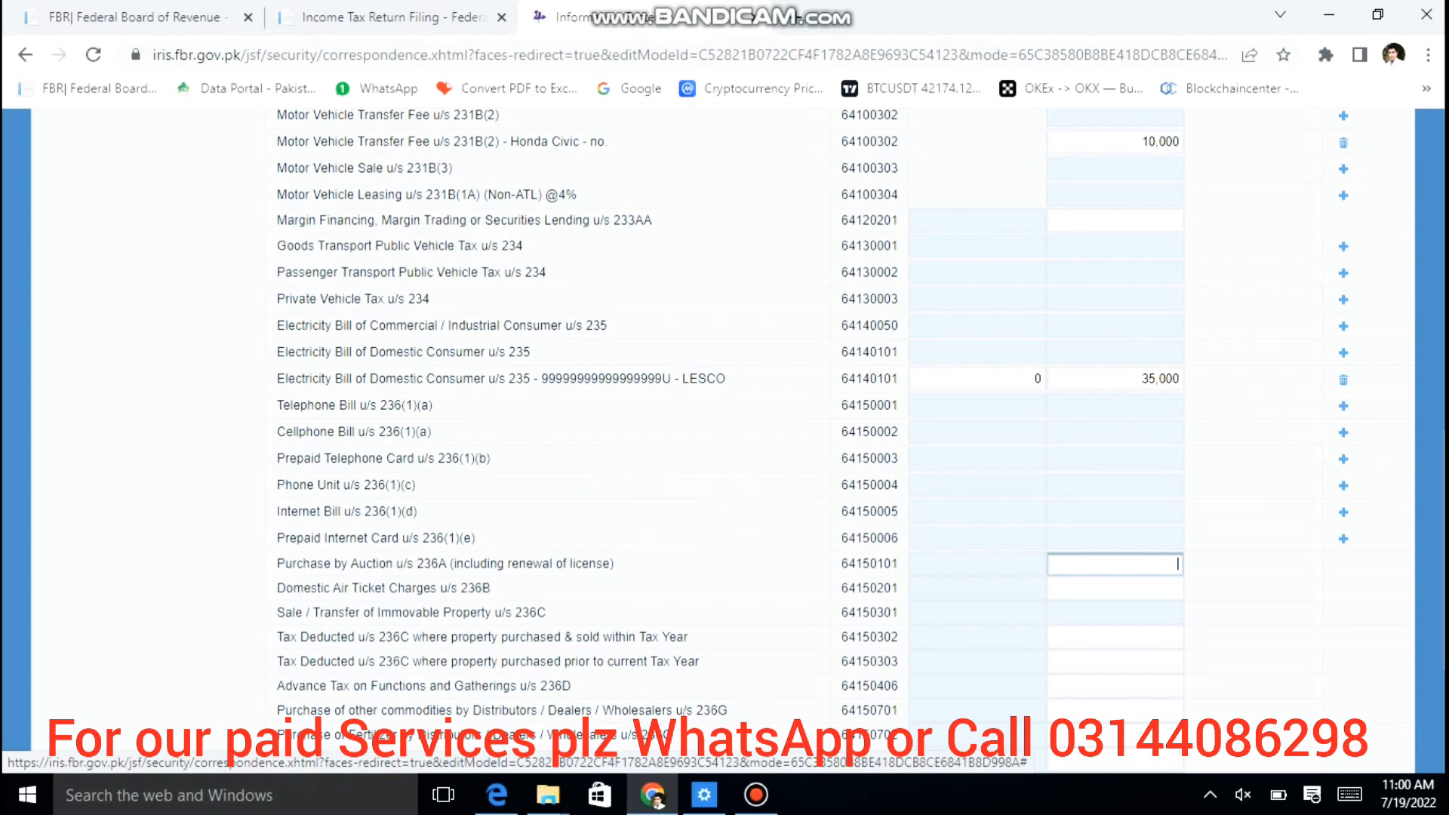
# Step: Enter 60,000 as tax collected for Purchase / Transfer of Immovable Property u/s 236K (code 64151101)
pyautogui.scroll(-2, 400, 485)
pyautogui.scroll(-1, 400, 486)
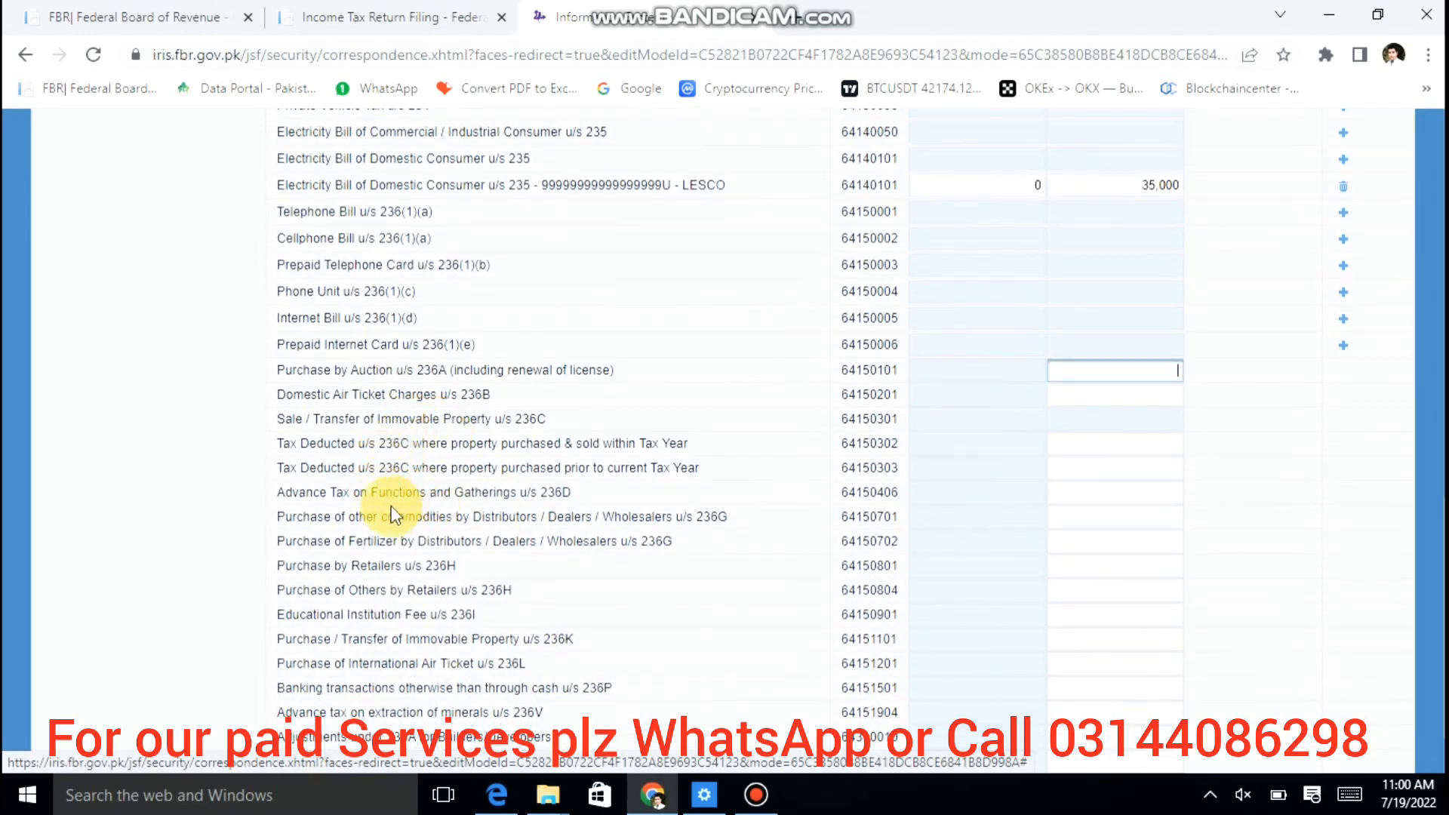
pyautogui.scroll(-1, 391, 516)
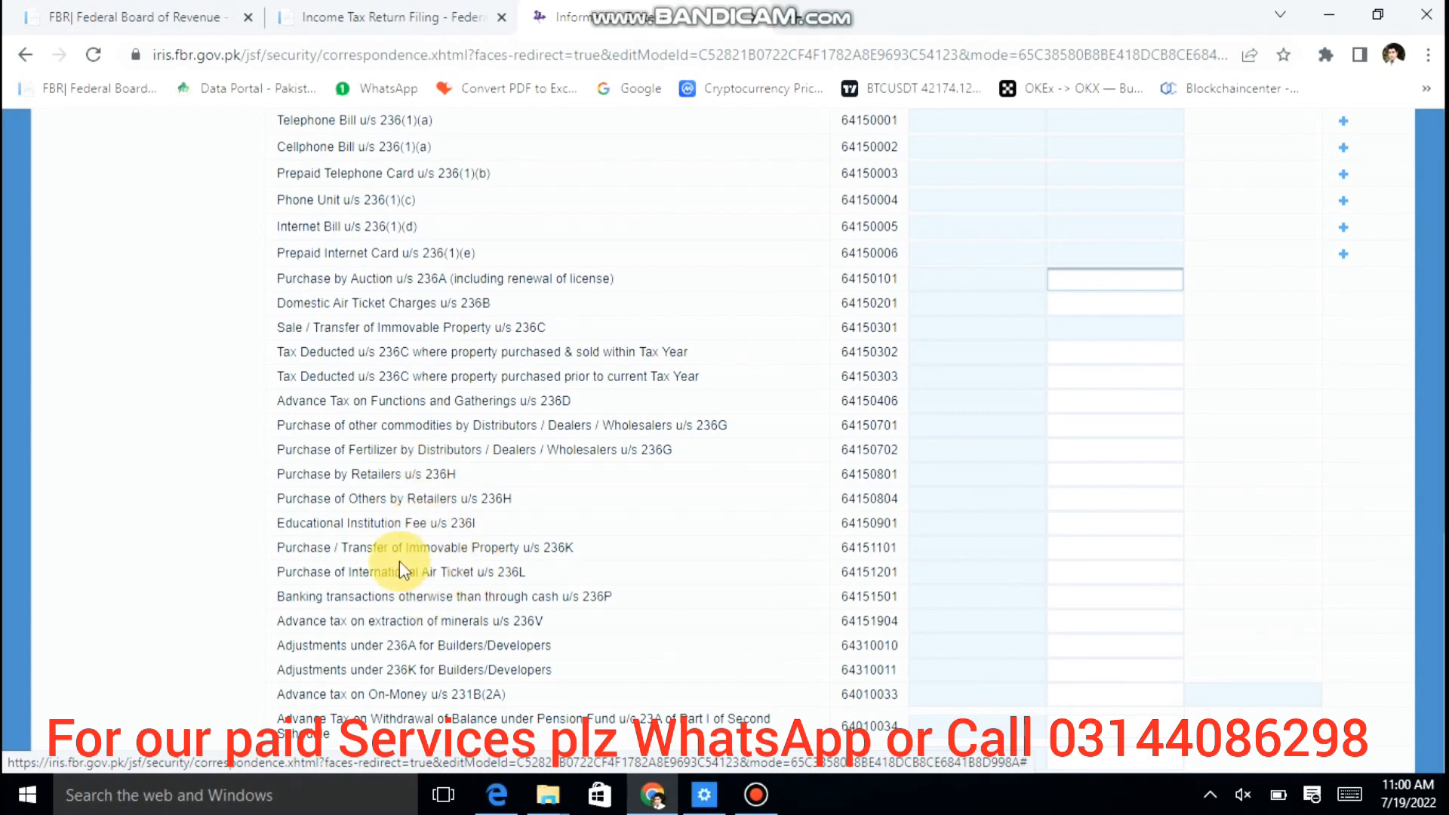
pyautogui.click(1106, 549)
pyautogui.write('60000')
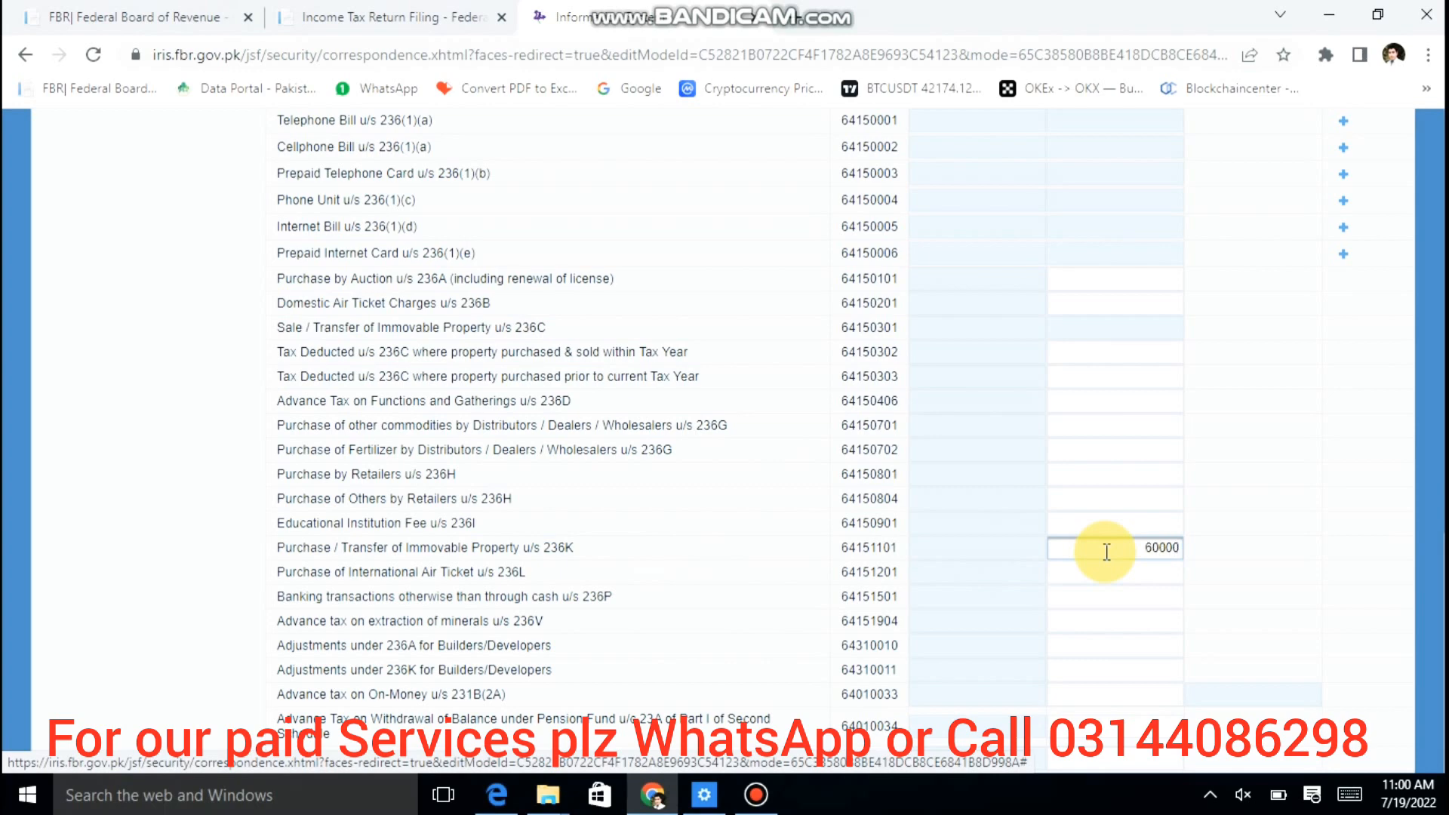
pyautogui.press('Tab')
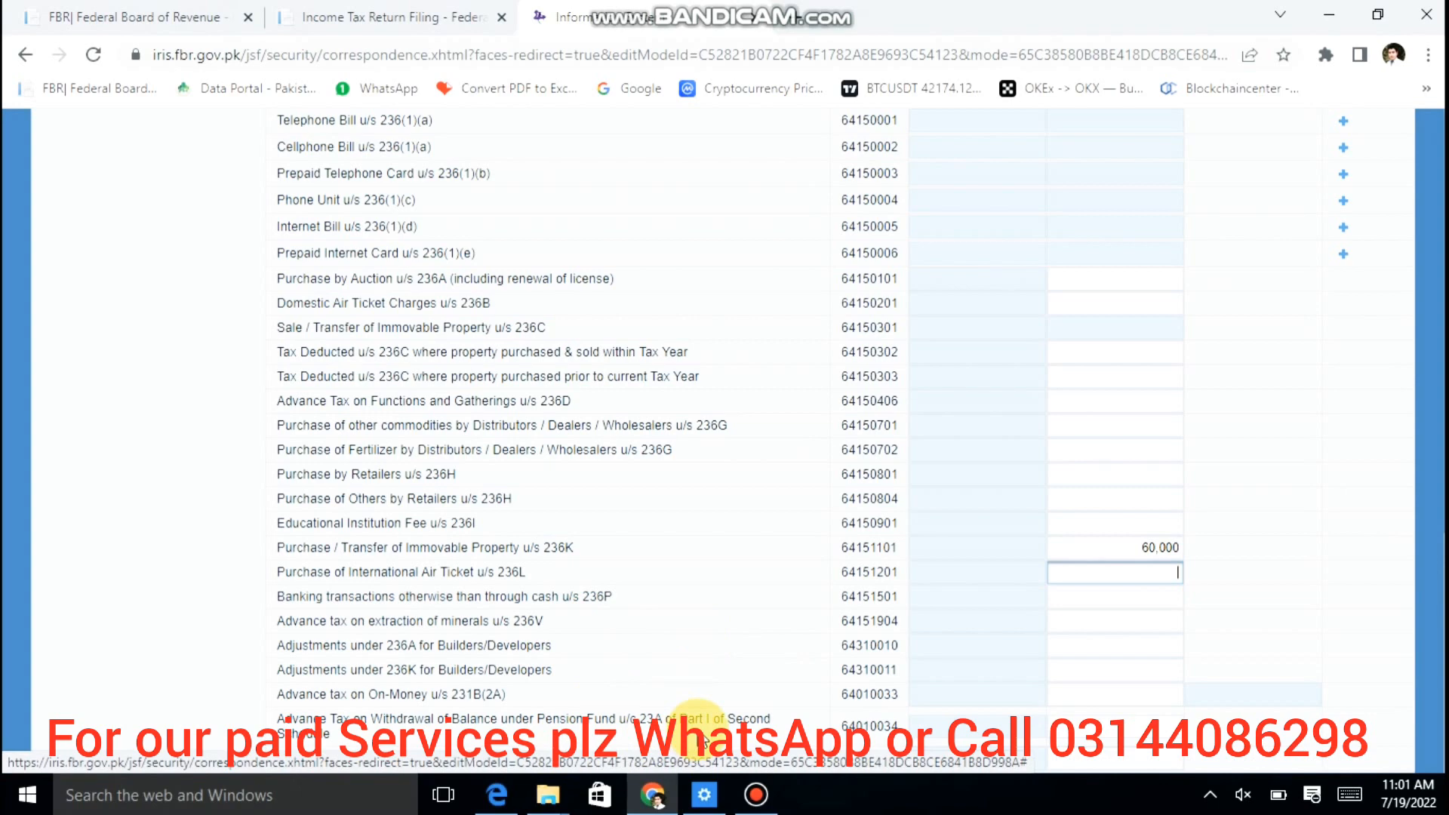
# Step: Recalculate adjustable tax to a 107,000 total, then go to the Final / Fixed / Minimum tax section
pyautogui.moveTo(1444, 559); pyautogui.dragTo(1440, 179)
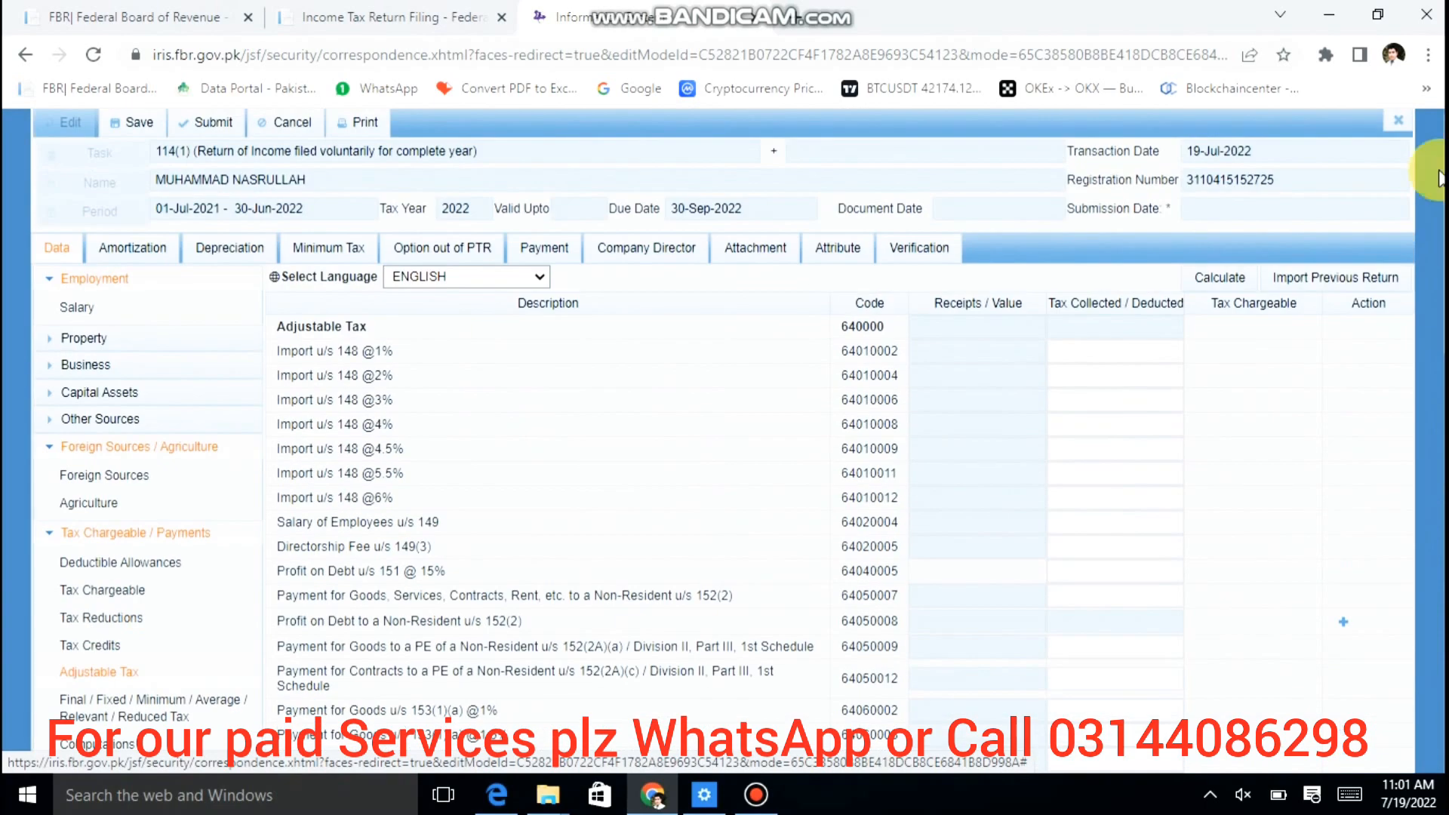
pyautogui.click(1223, 281)
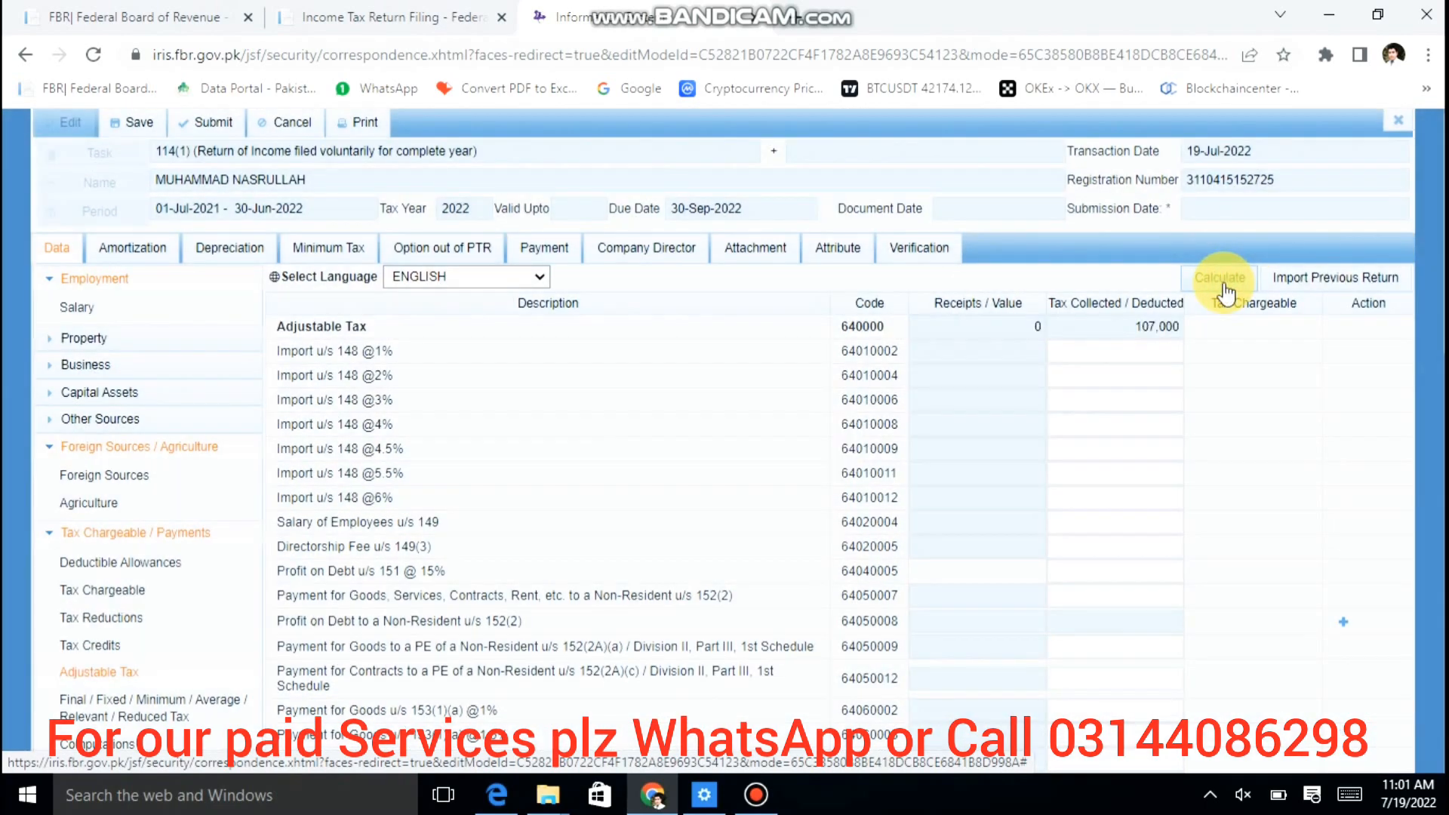
pyautogui.click(1224, 286)
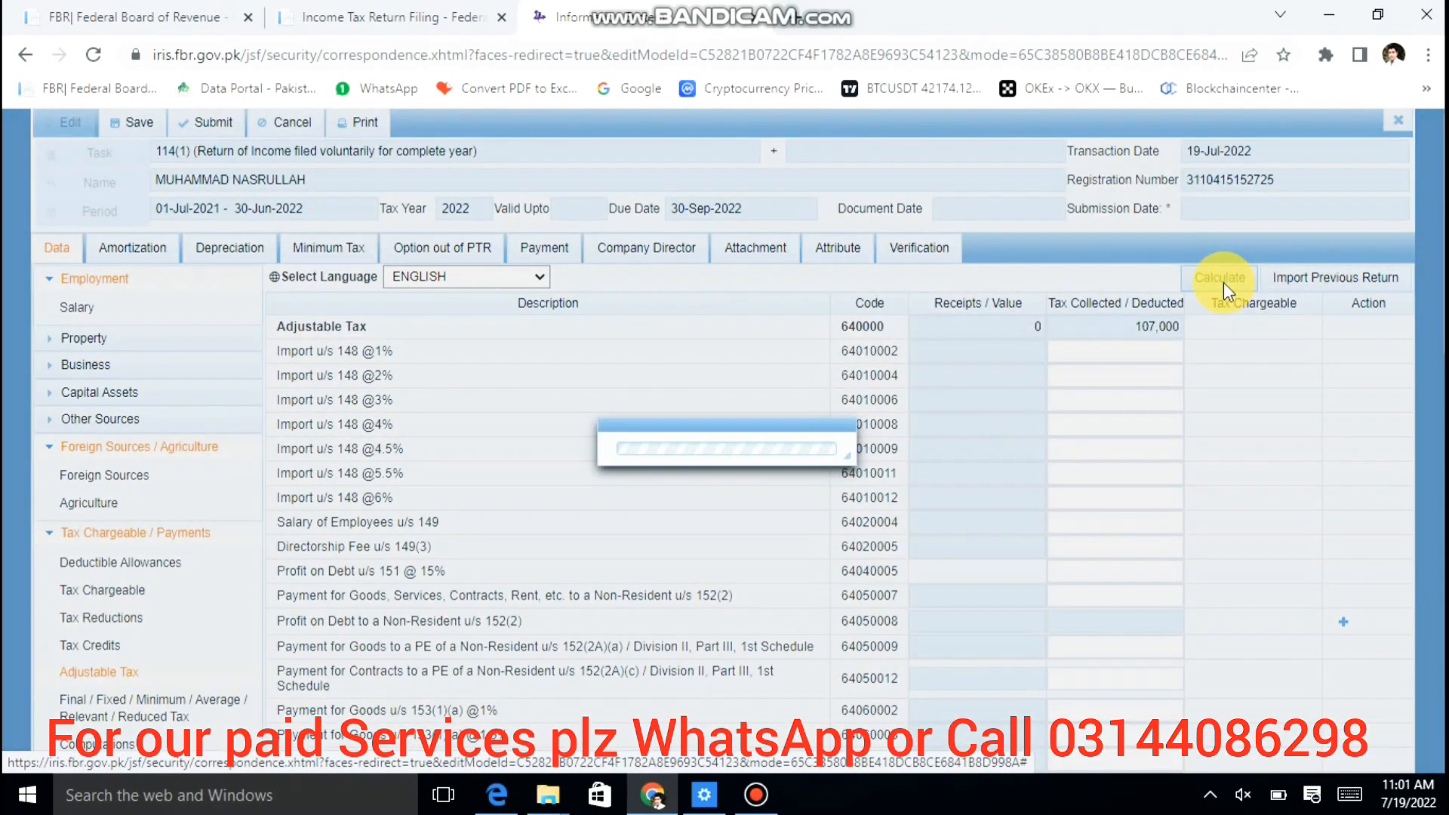
pyautogui.click(933, 393)
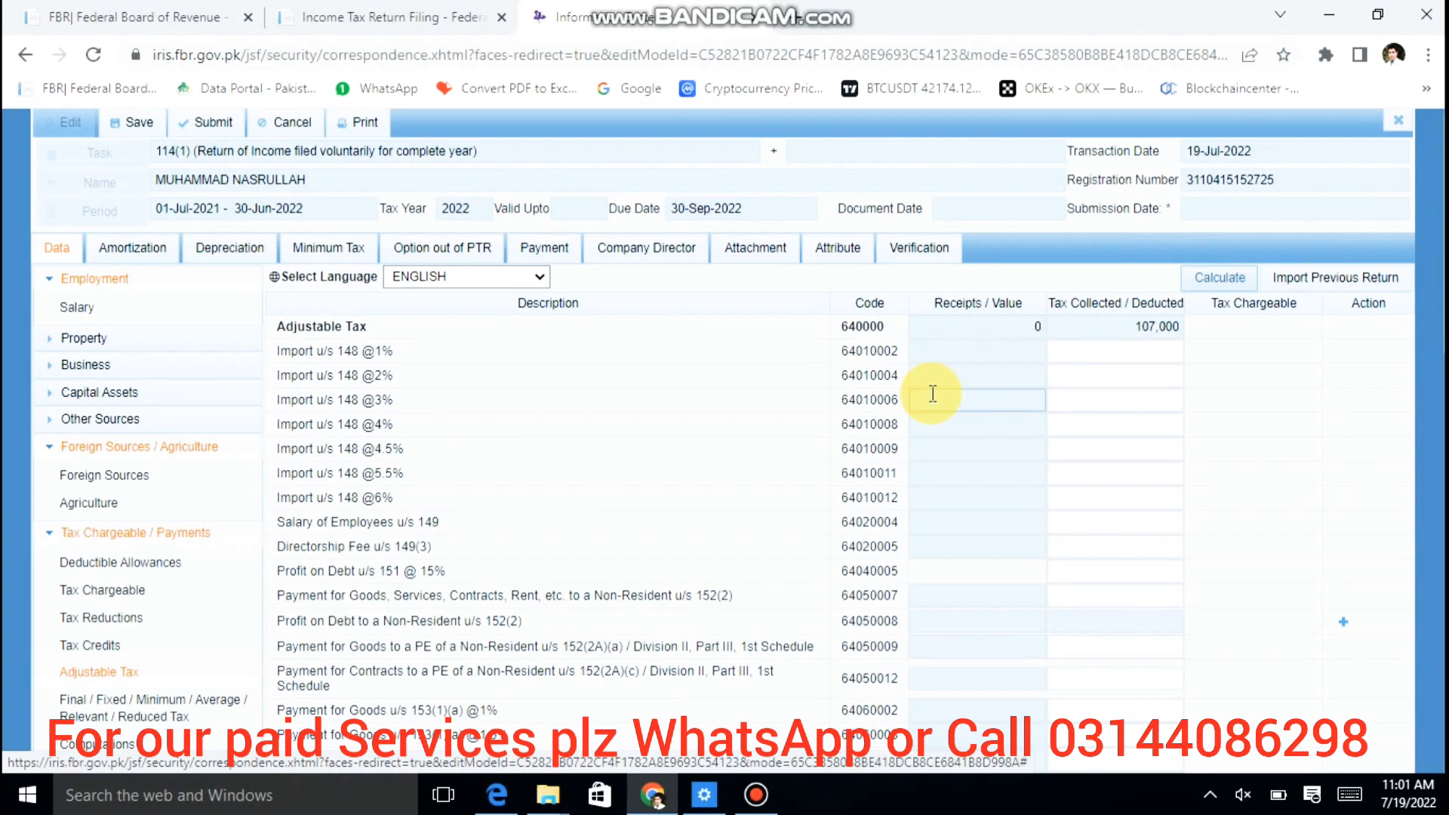
pyautogui.scroll(-2, 933, 393)
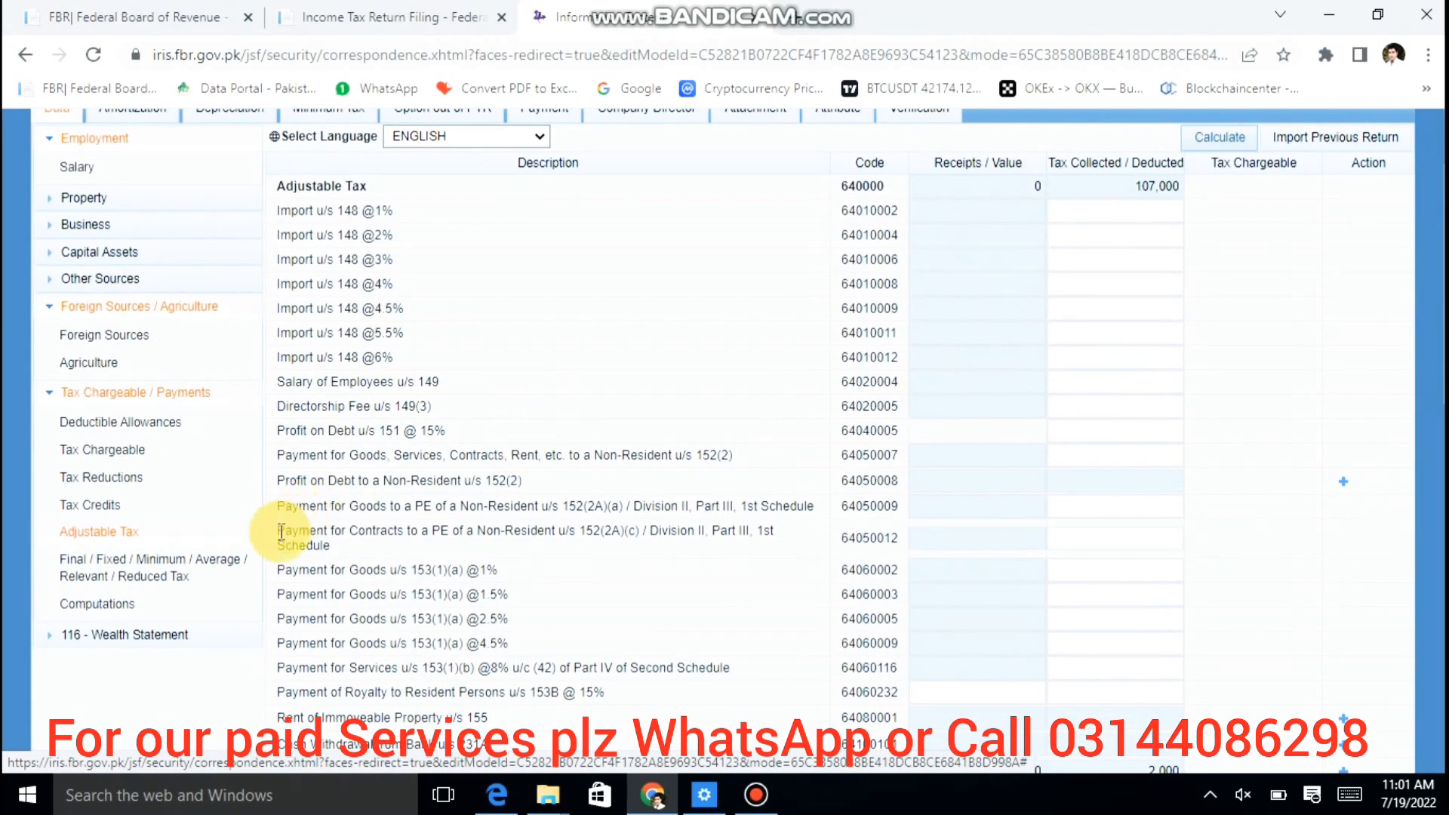
pyautogui.click(211, 569)
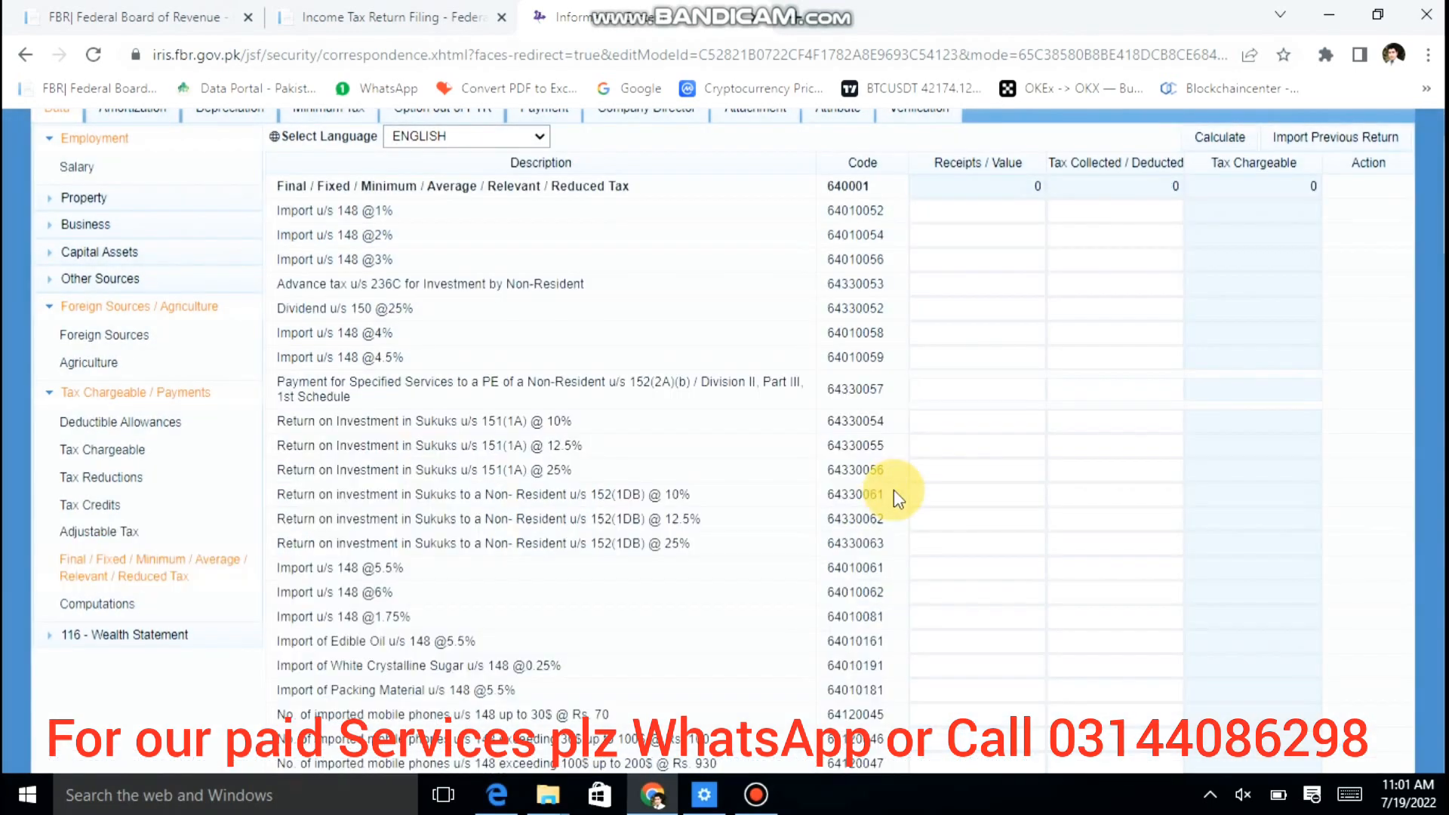
pyautogui.click(1259, 393)
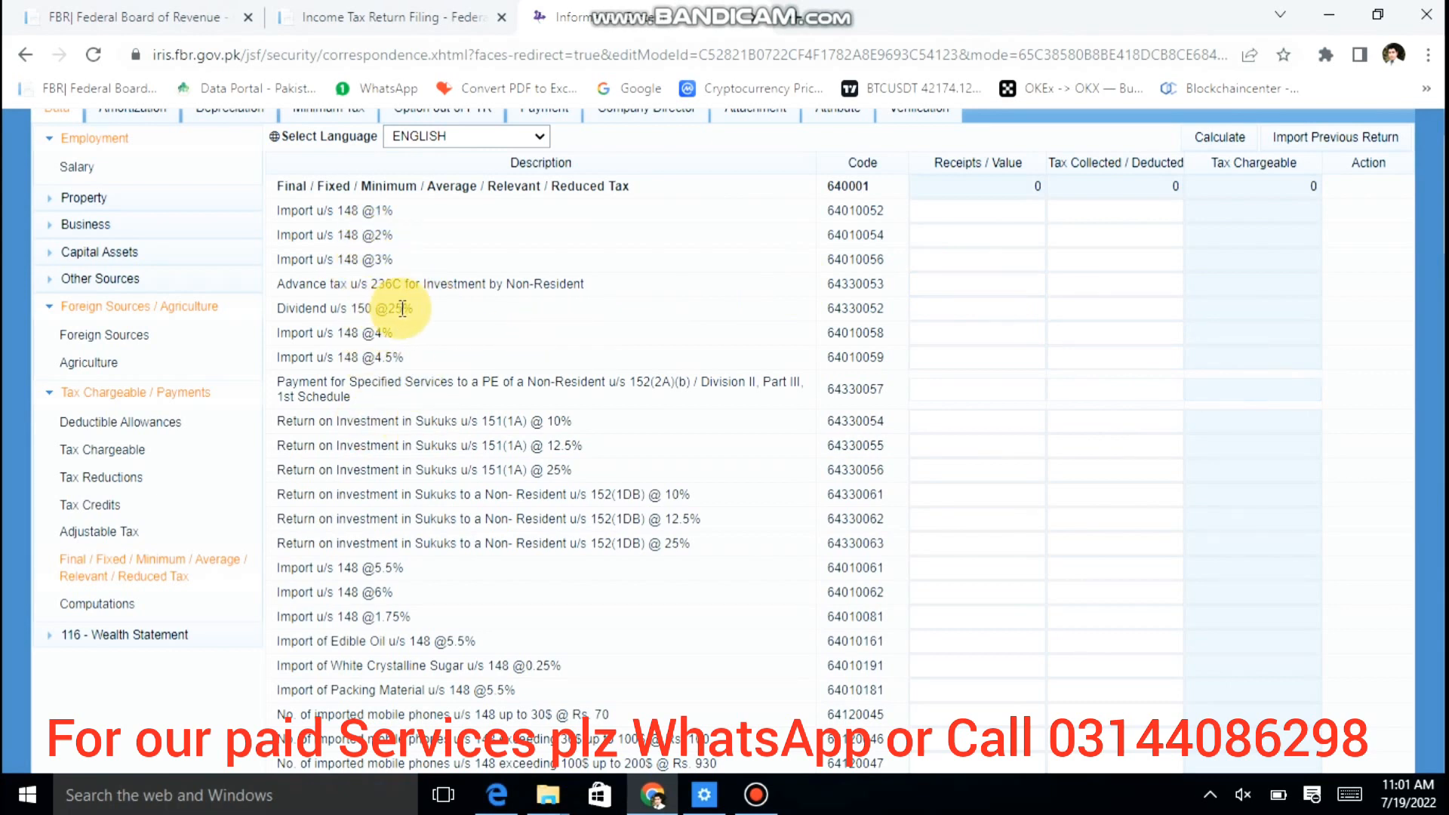
pyautogui.scroll(-5, 403, 308)
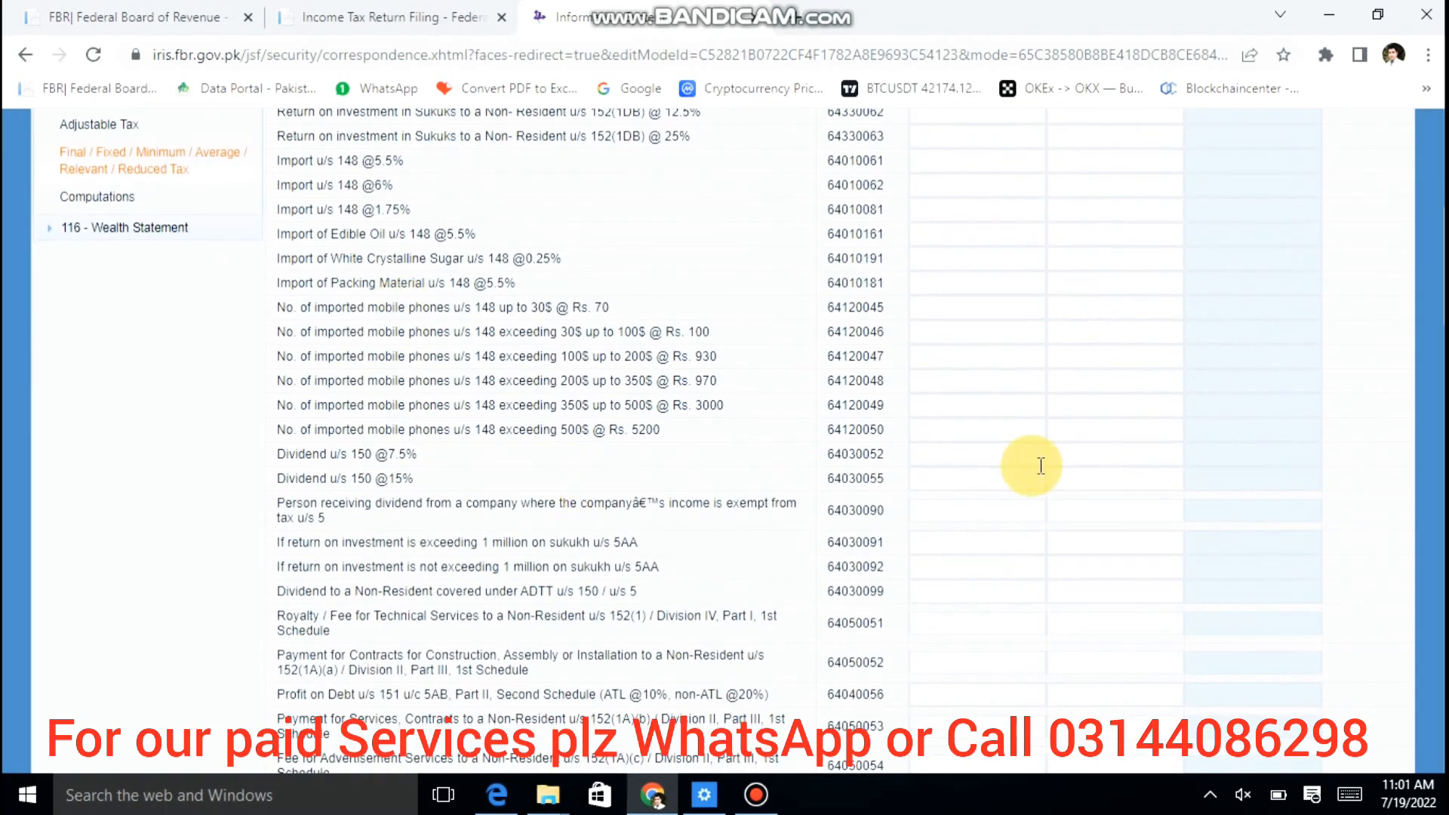
pyautogui.click(985, 480)
pyautogui.click(1007, 479)
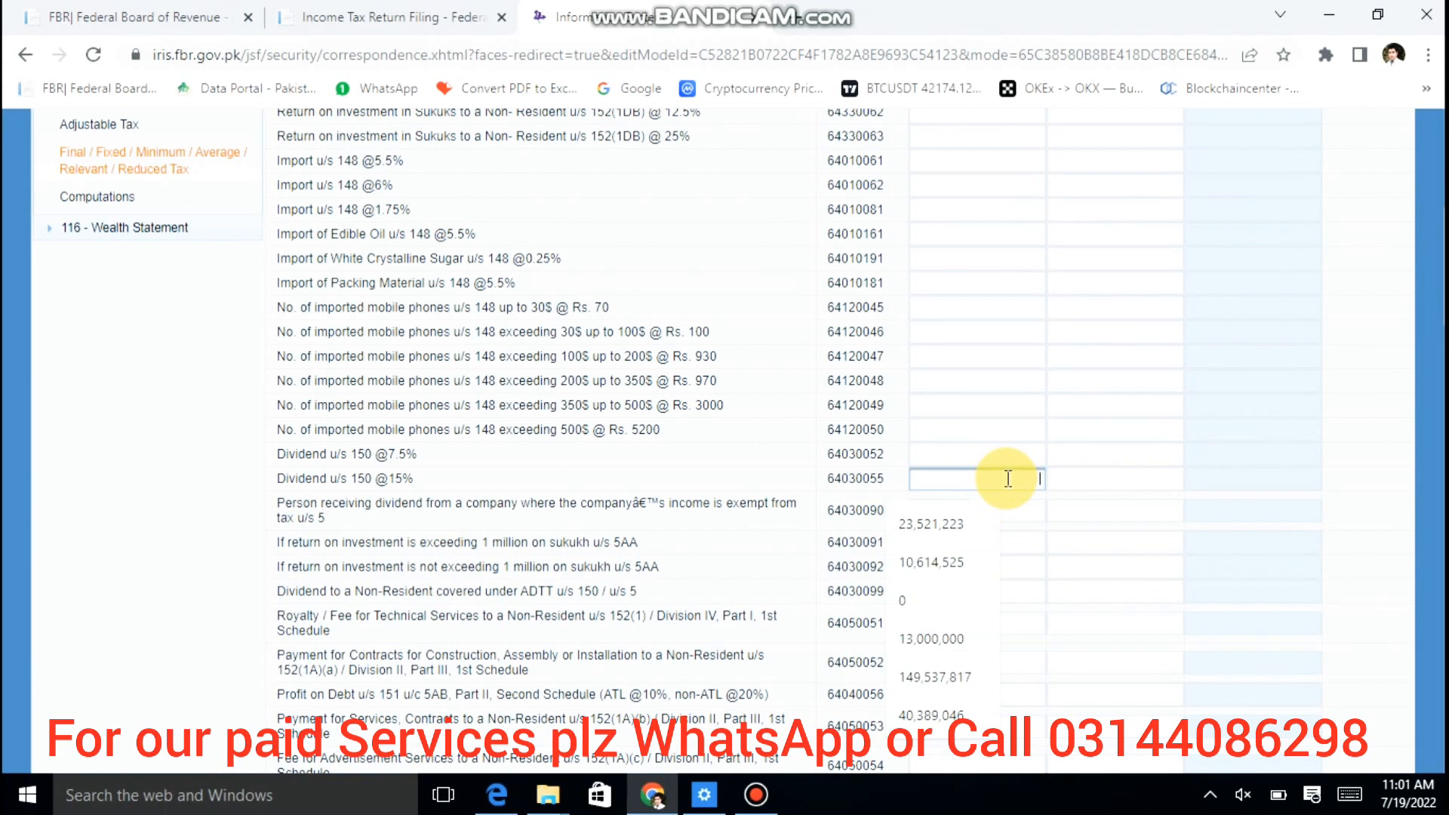
pyautogui.write('50000')
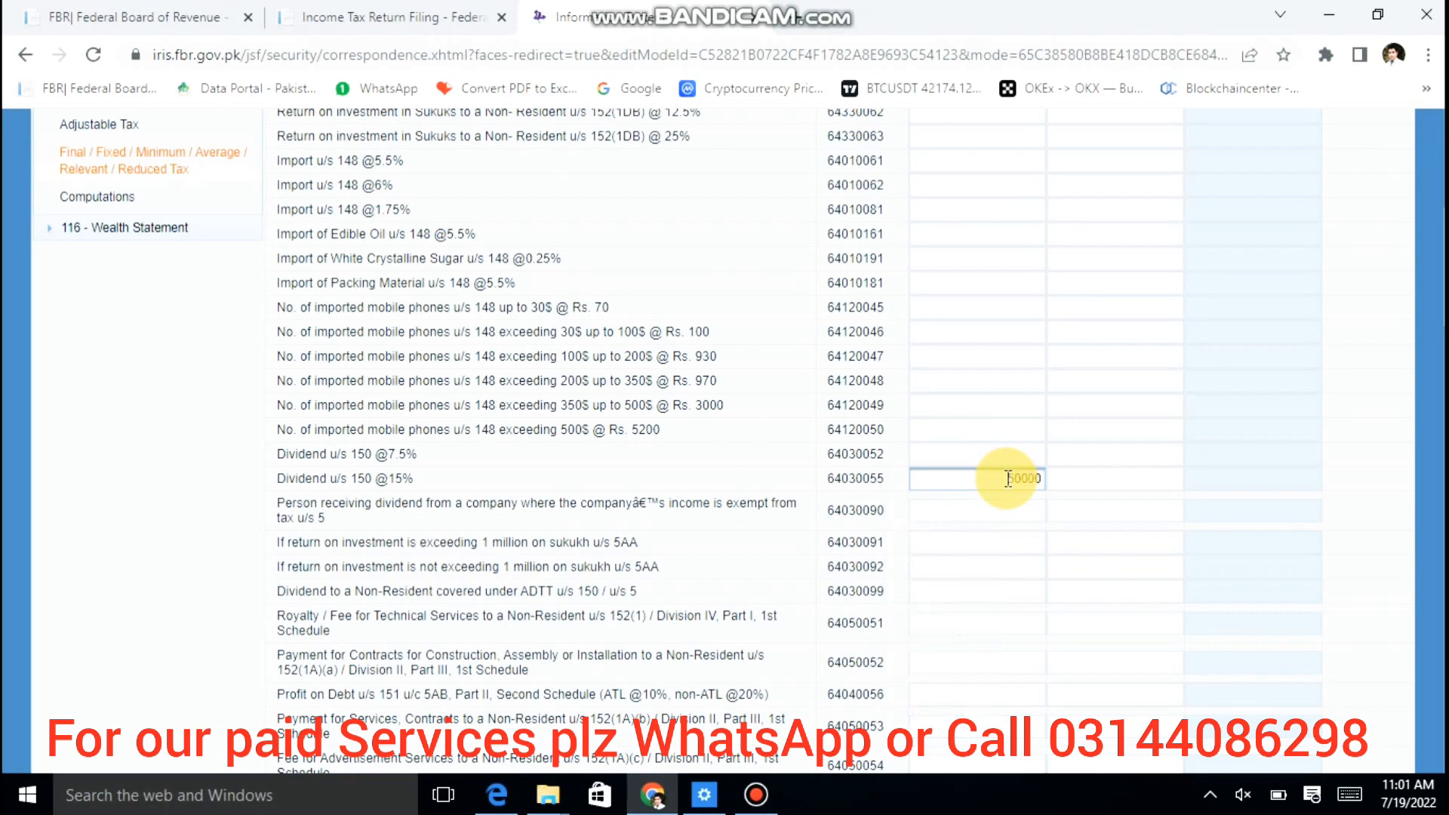
pyautogui.press('Tab')
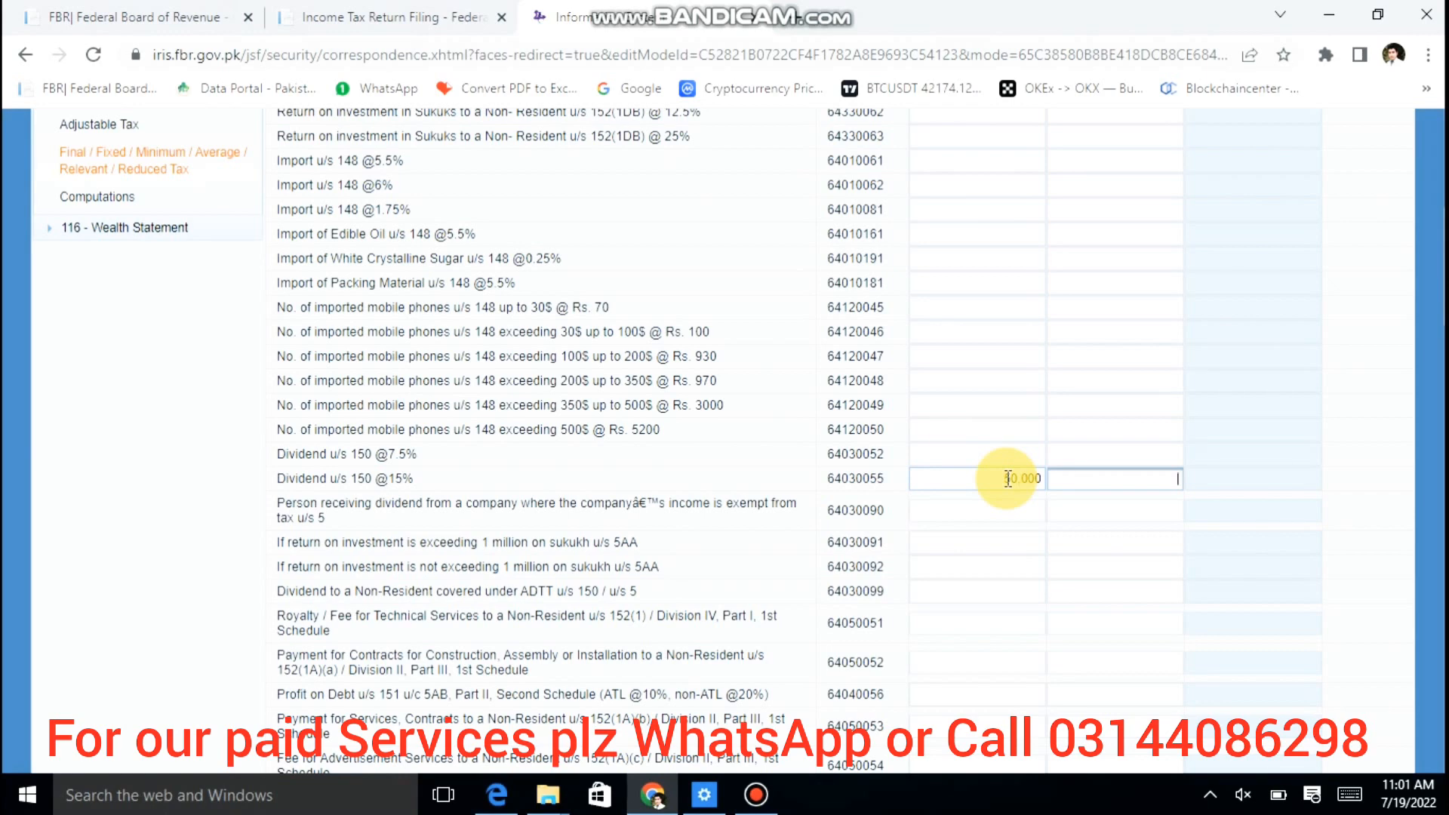
pyautogui.scroll(8, 723, 442)
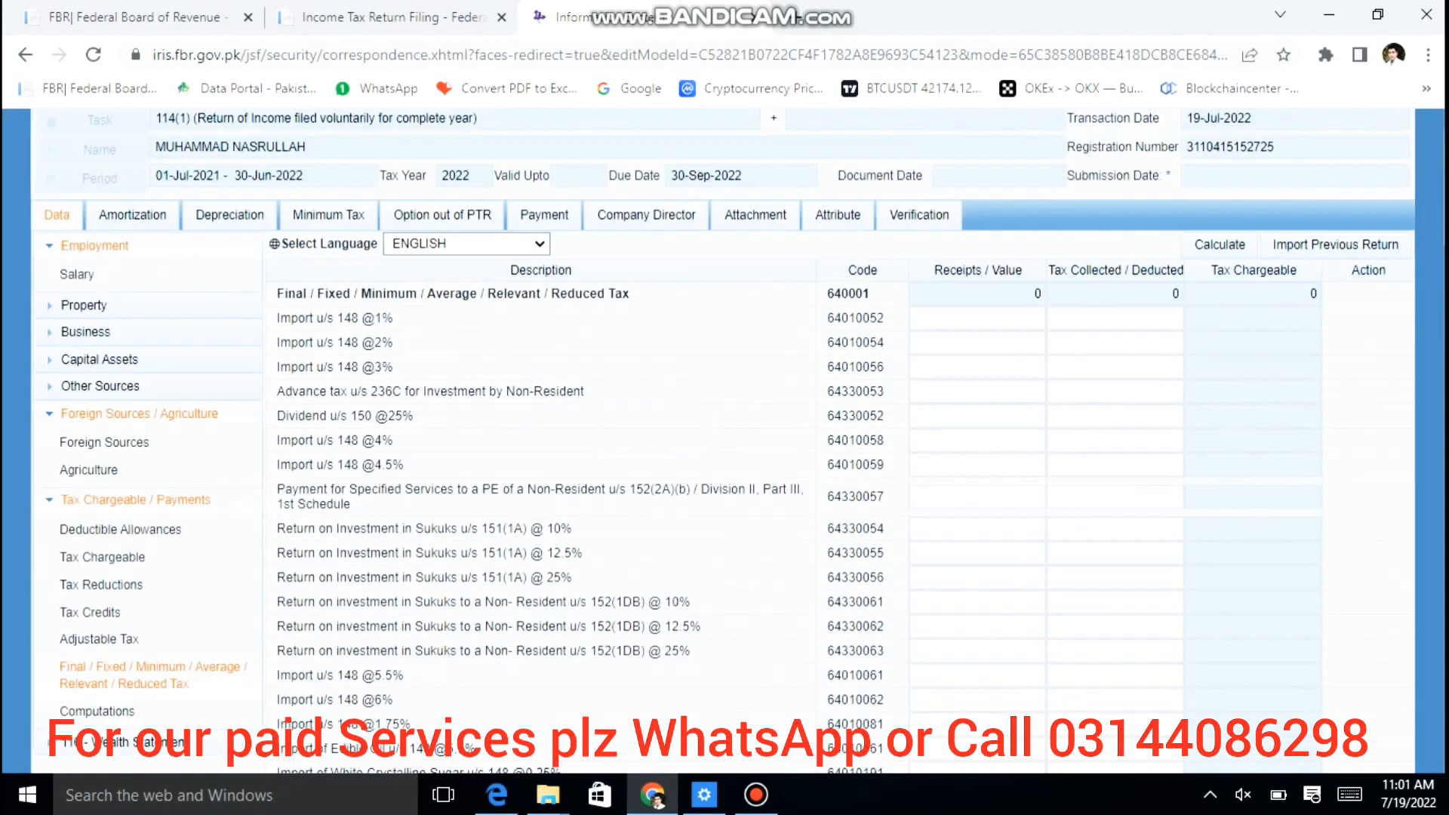
pyautogui.click(1221, 291)
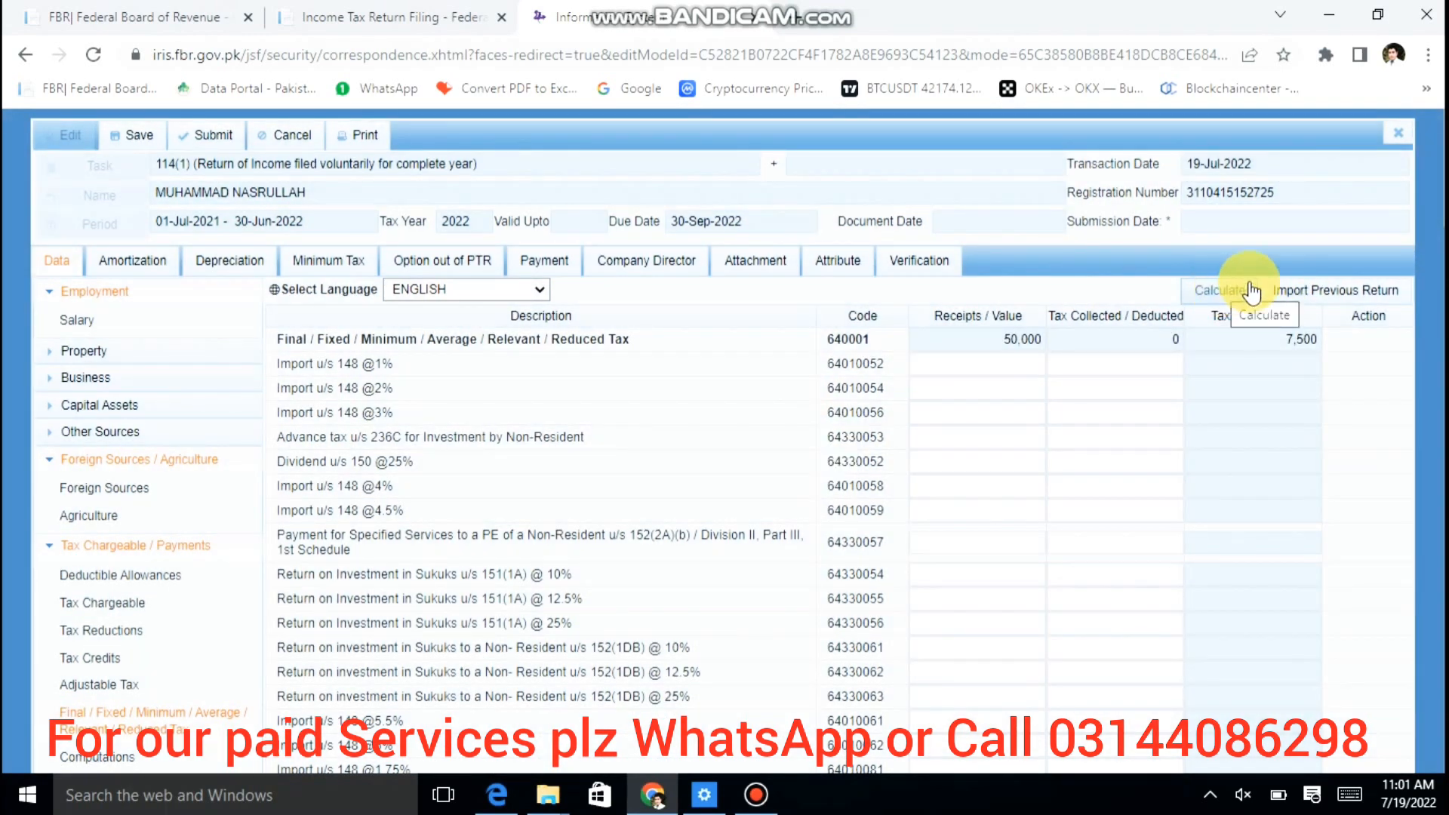
pyautogui.click(1279, 348)
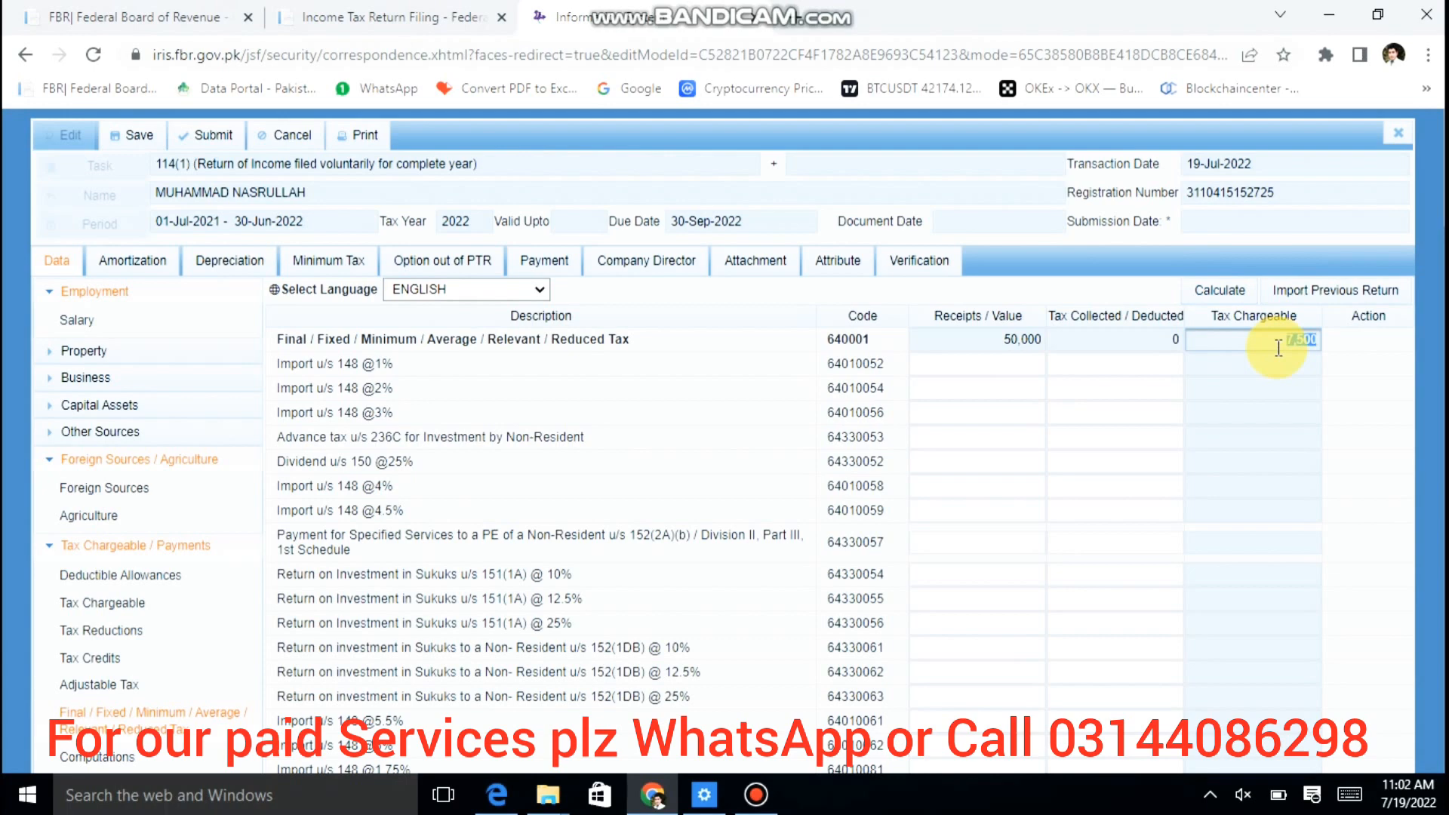
pyautogui.scroll(-15, 1279, 348)
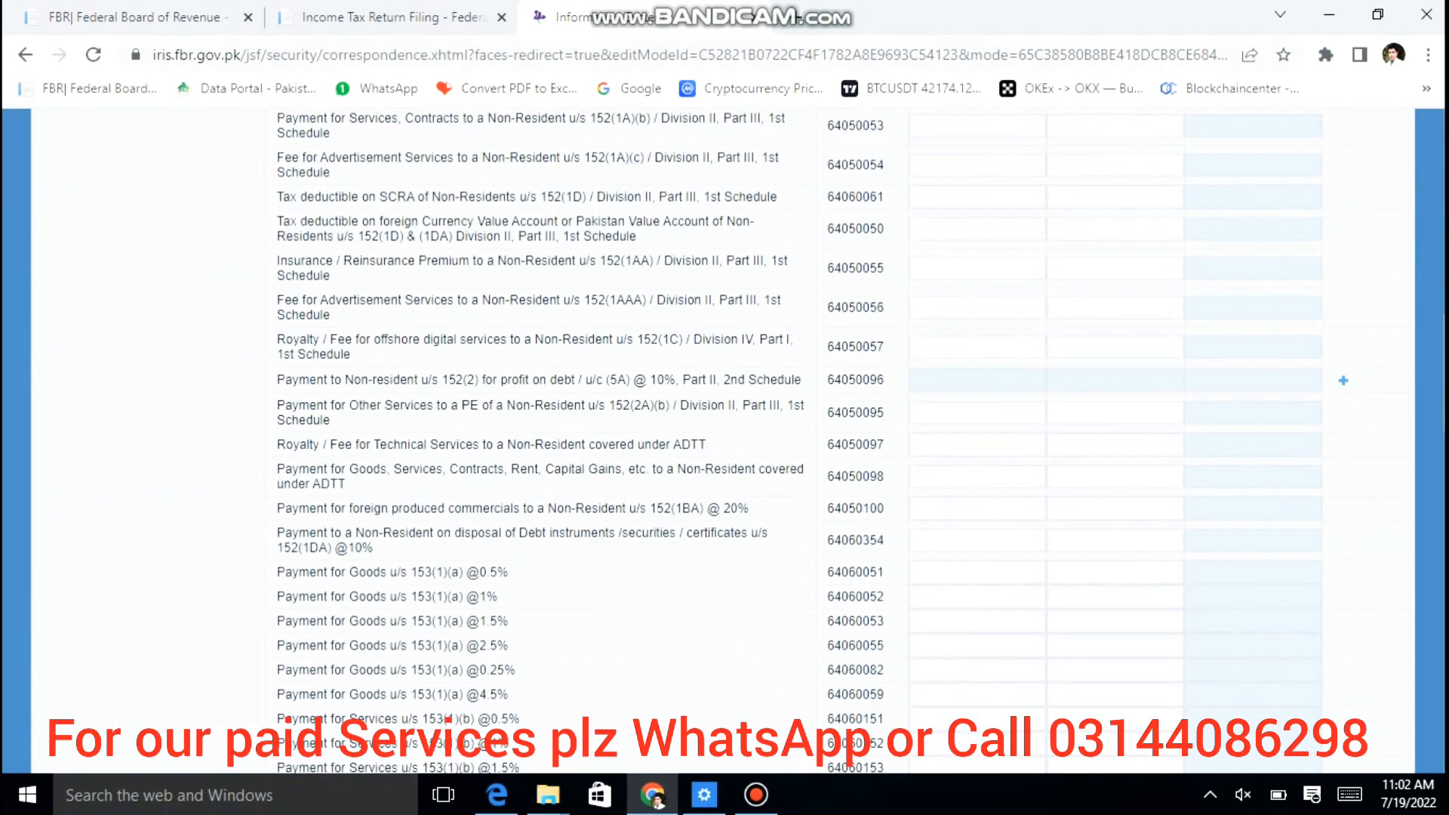
pyautogui.scroll(8, 1343, 380)
pyautogui.click(1135, 462)
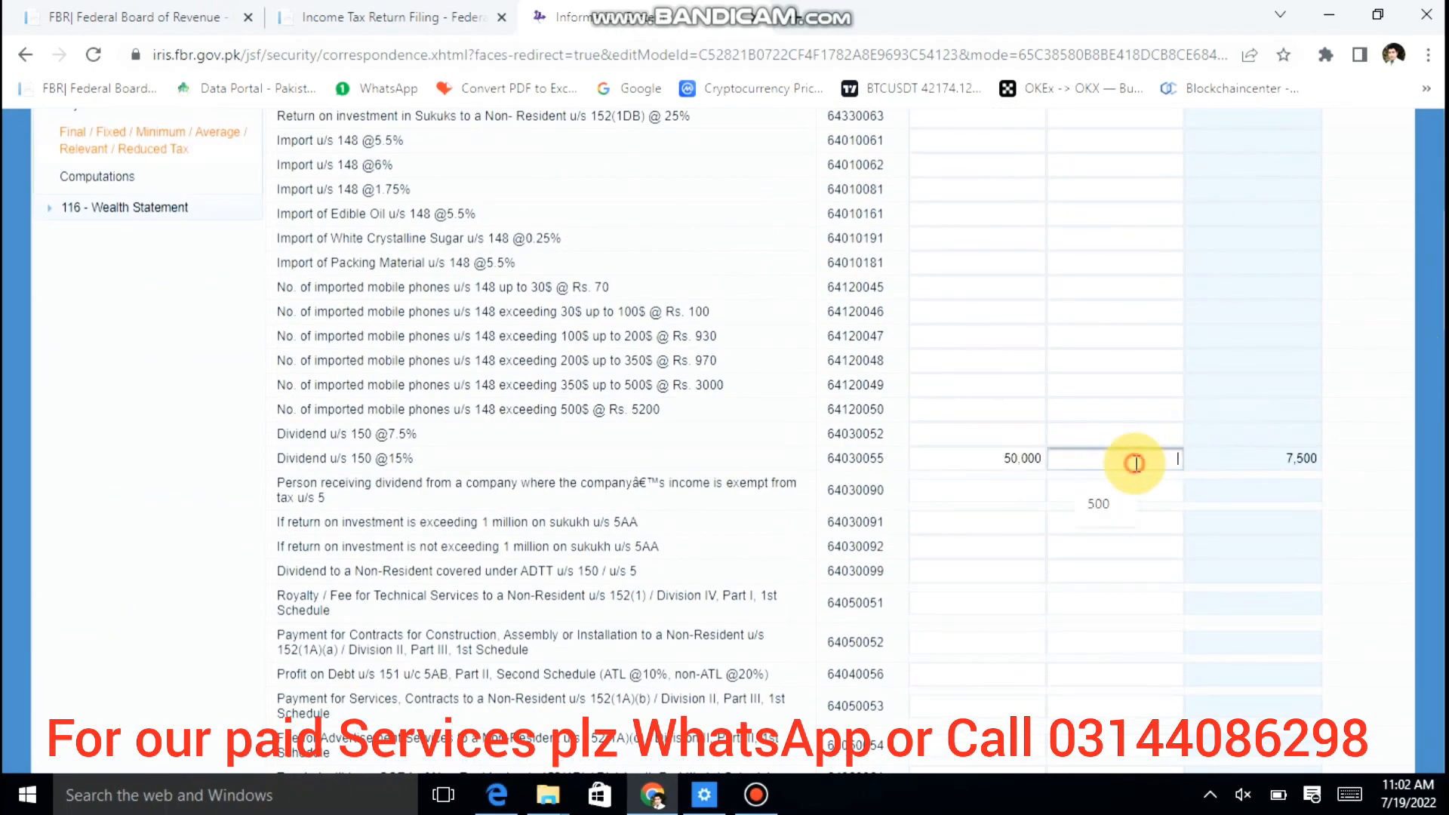
pyautogui.write('7500')
pyautogui.press('Tab')
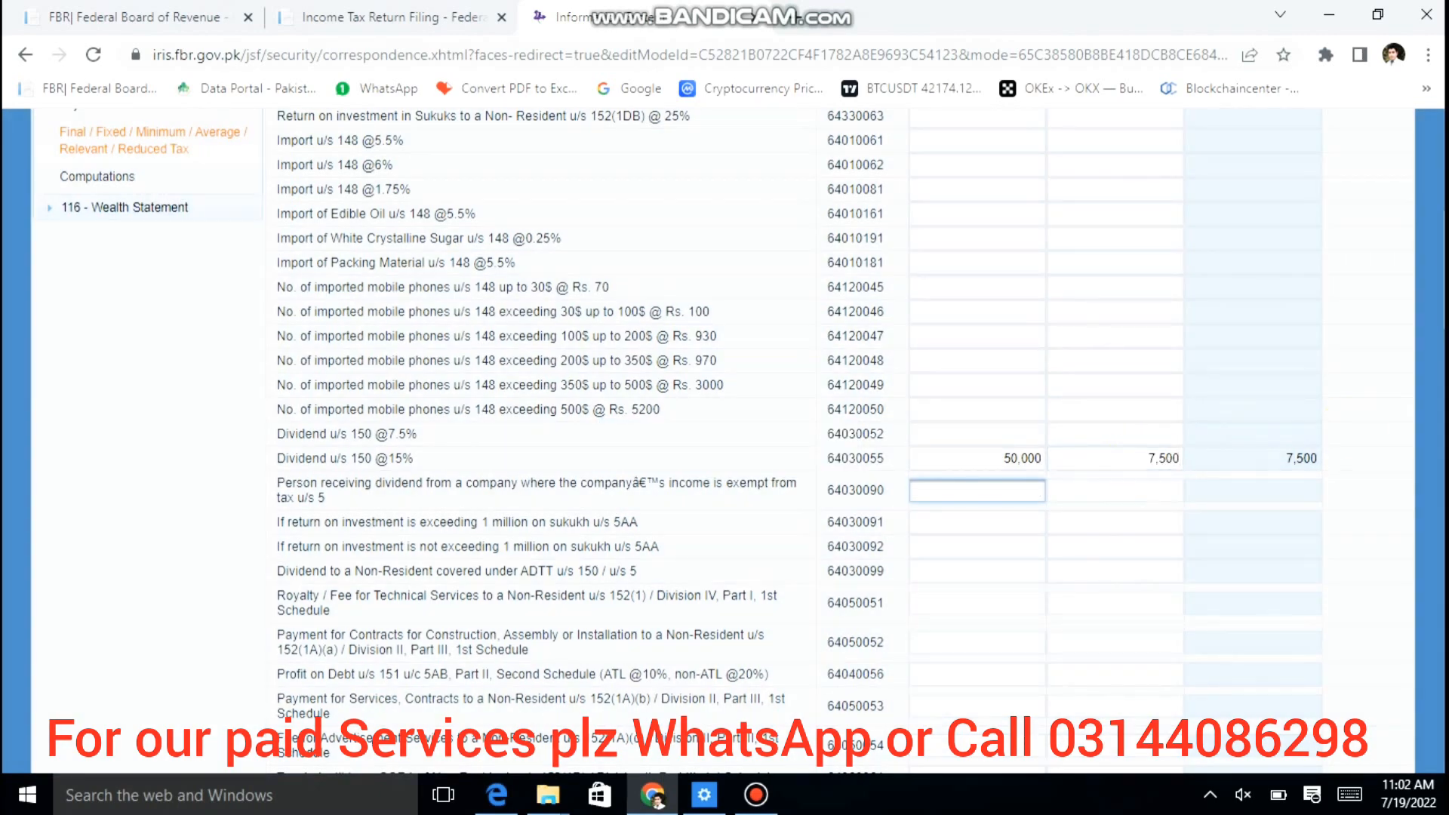
pyautogui.scroll(10, 1352, 194)
pyautogui.click(1222, 292)
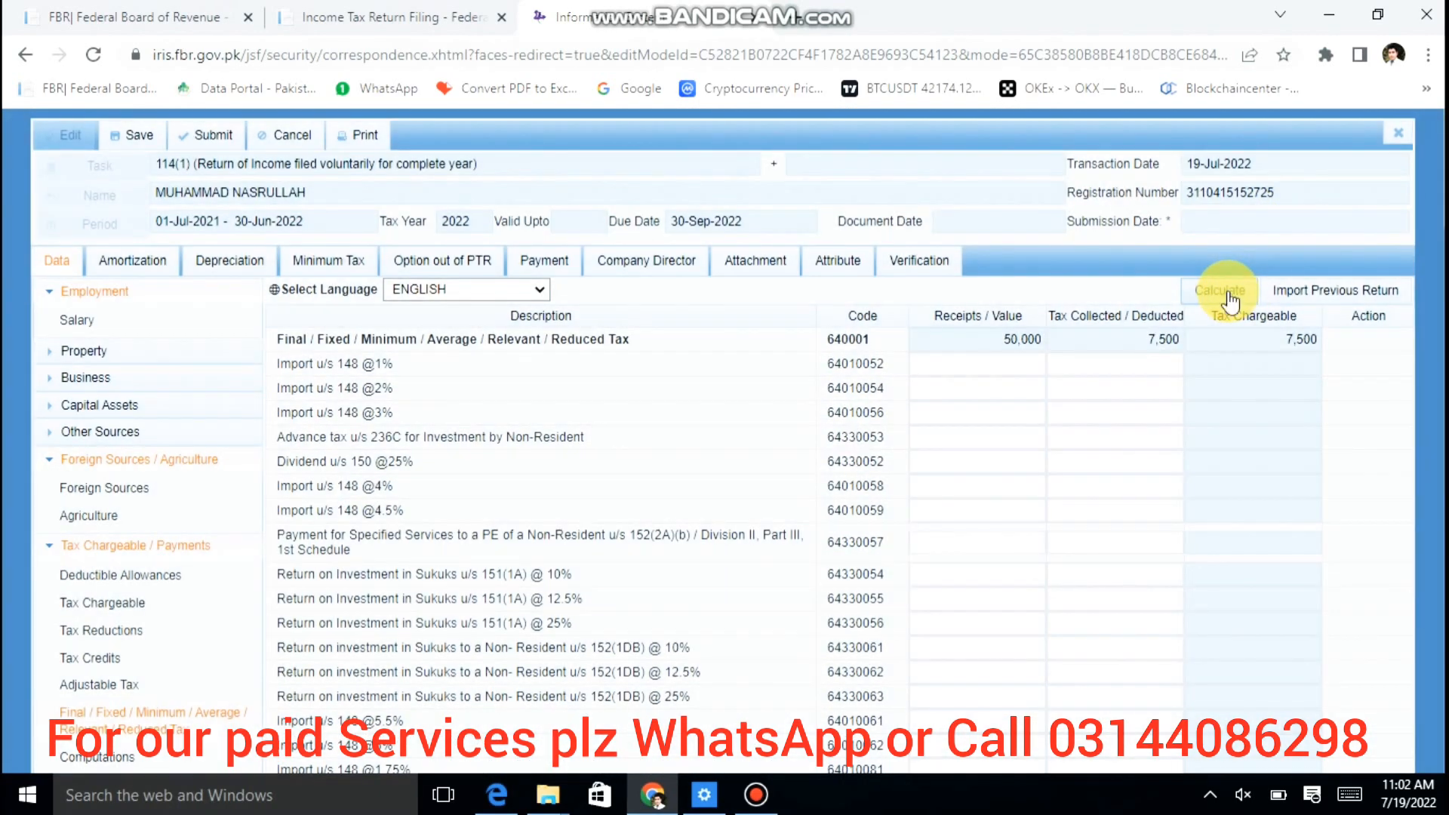
pyautogui.click(1228, 292)
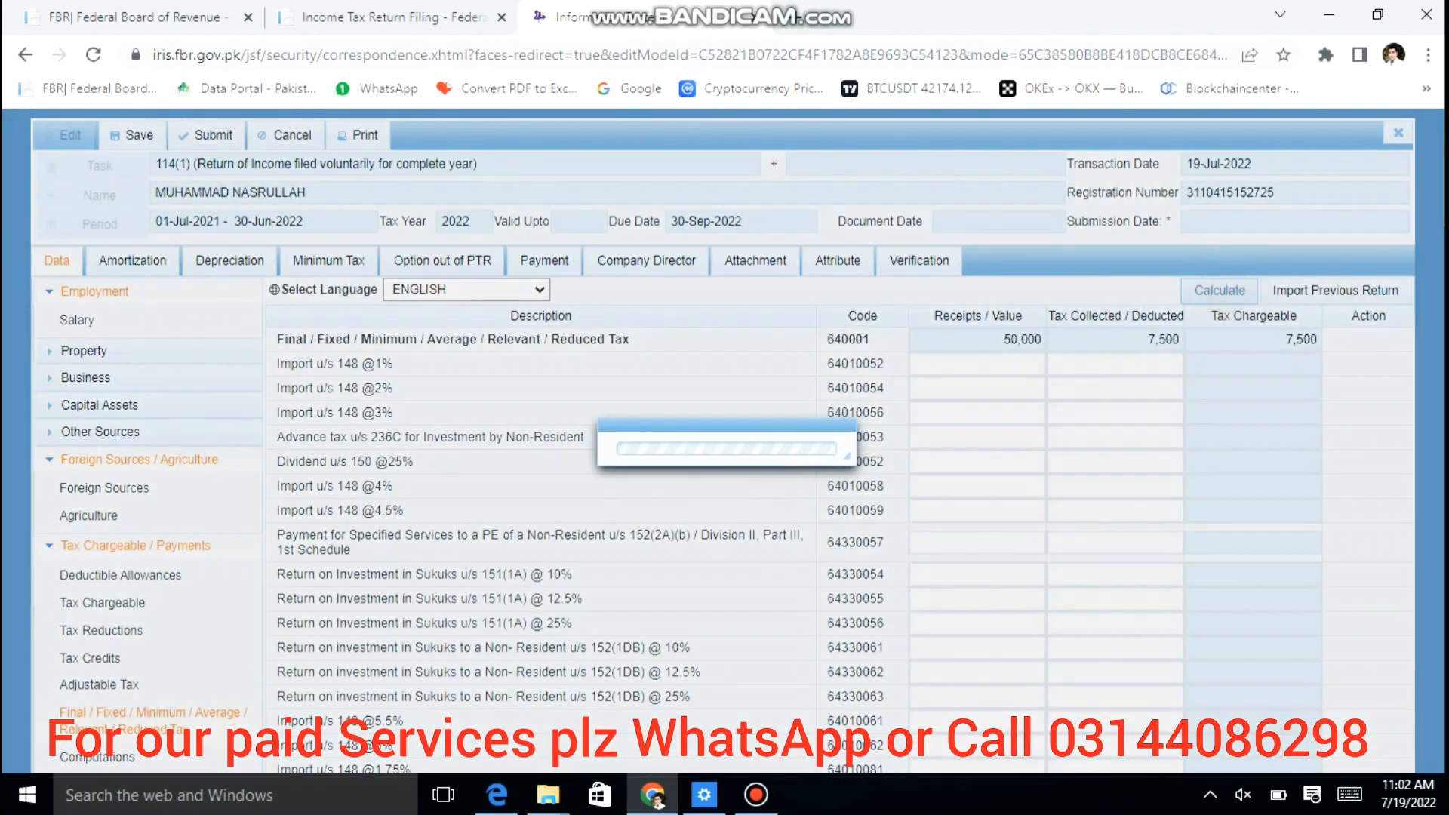
pyautogui.scroll(-1, 725, 453)
pyautogui.scroll(-6, 785, 514)
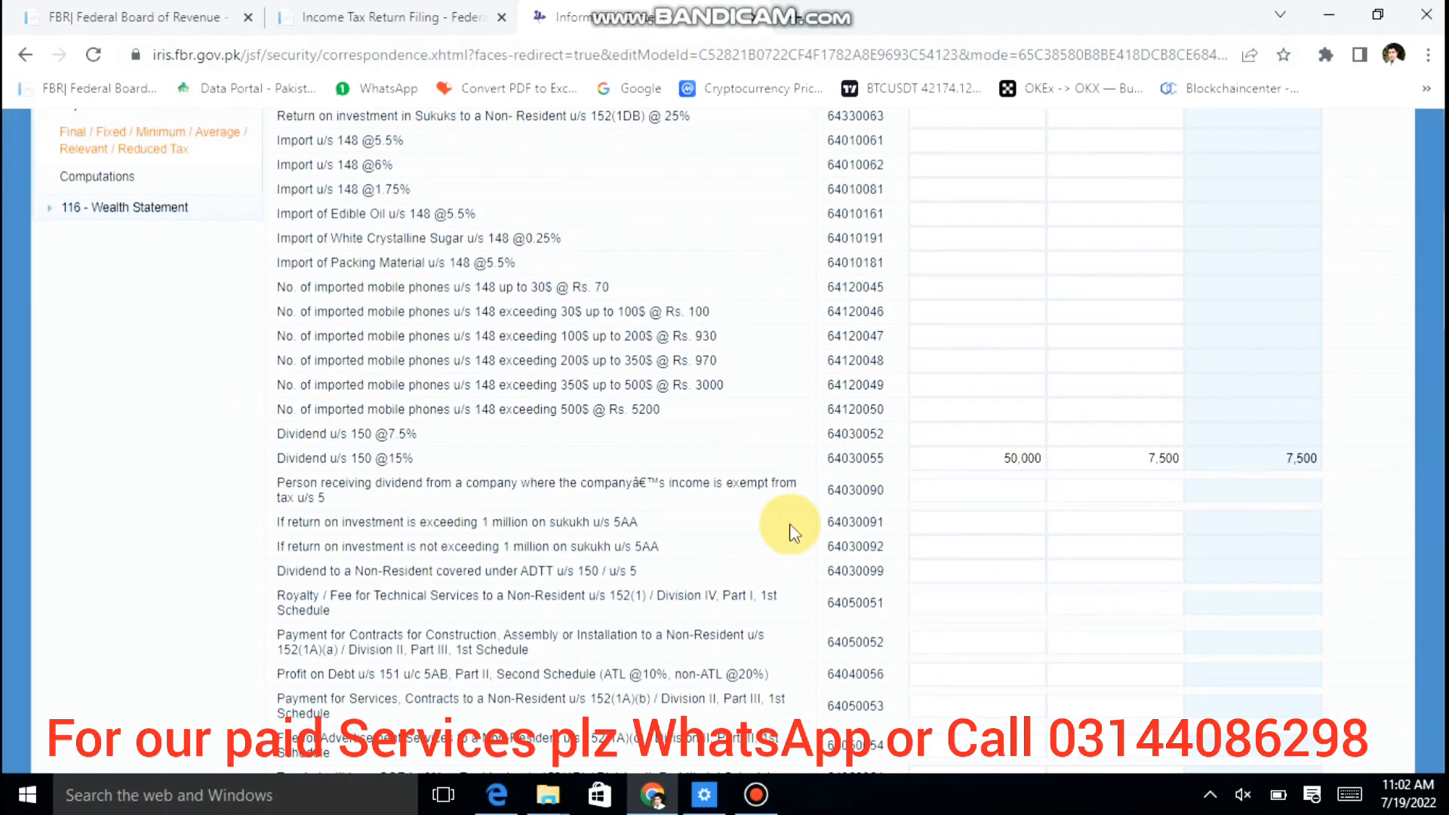
pyautogui.scroll(-2, 789, 522)
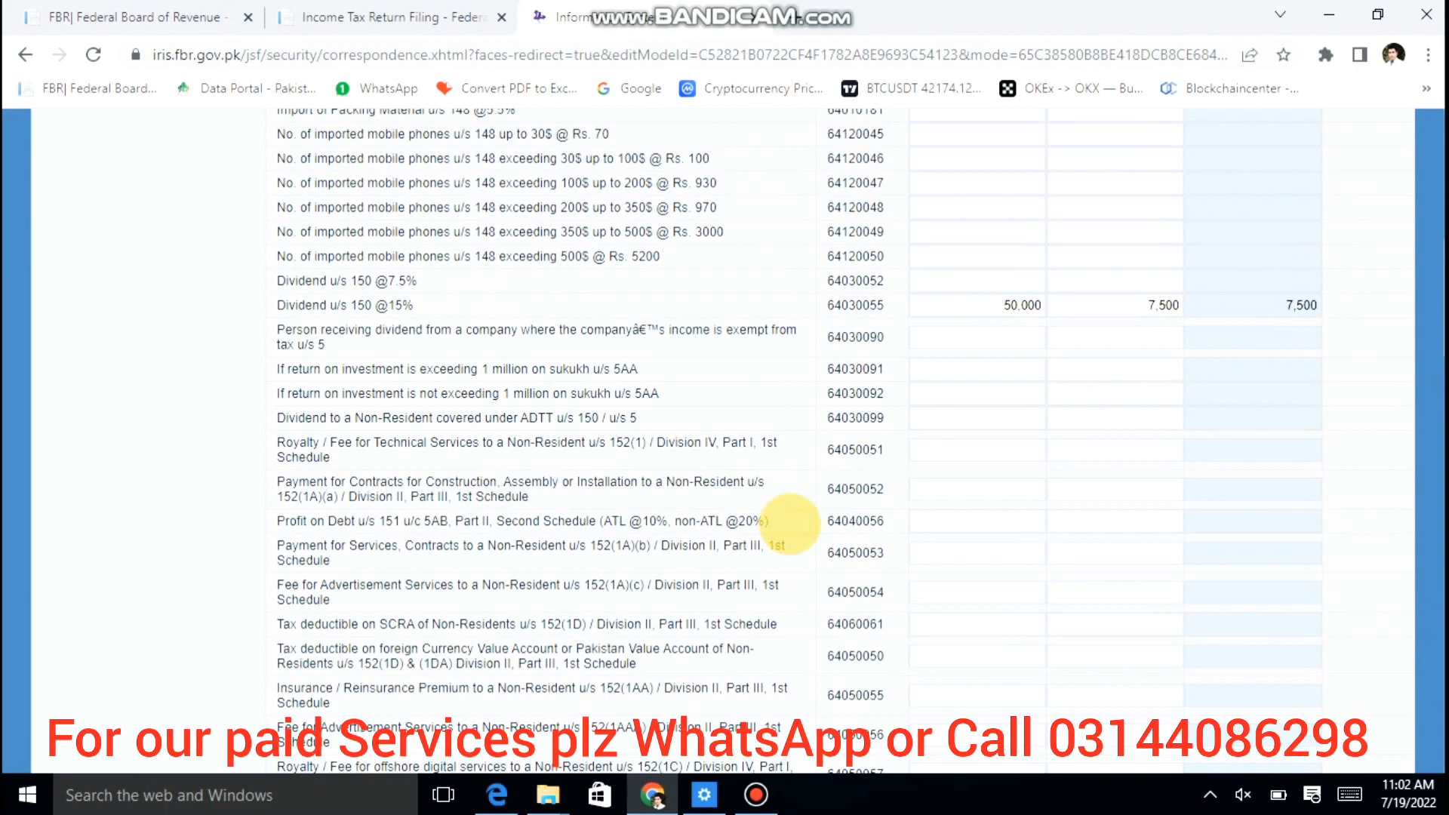
pyautogui.scroll(-1, 789, 522)
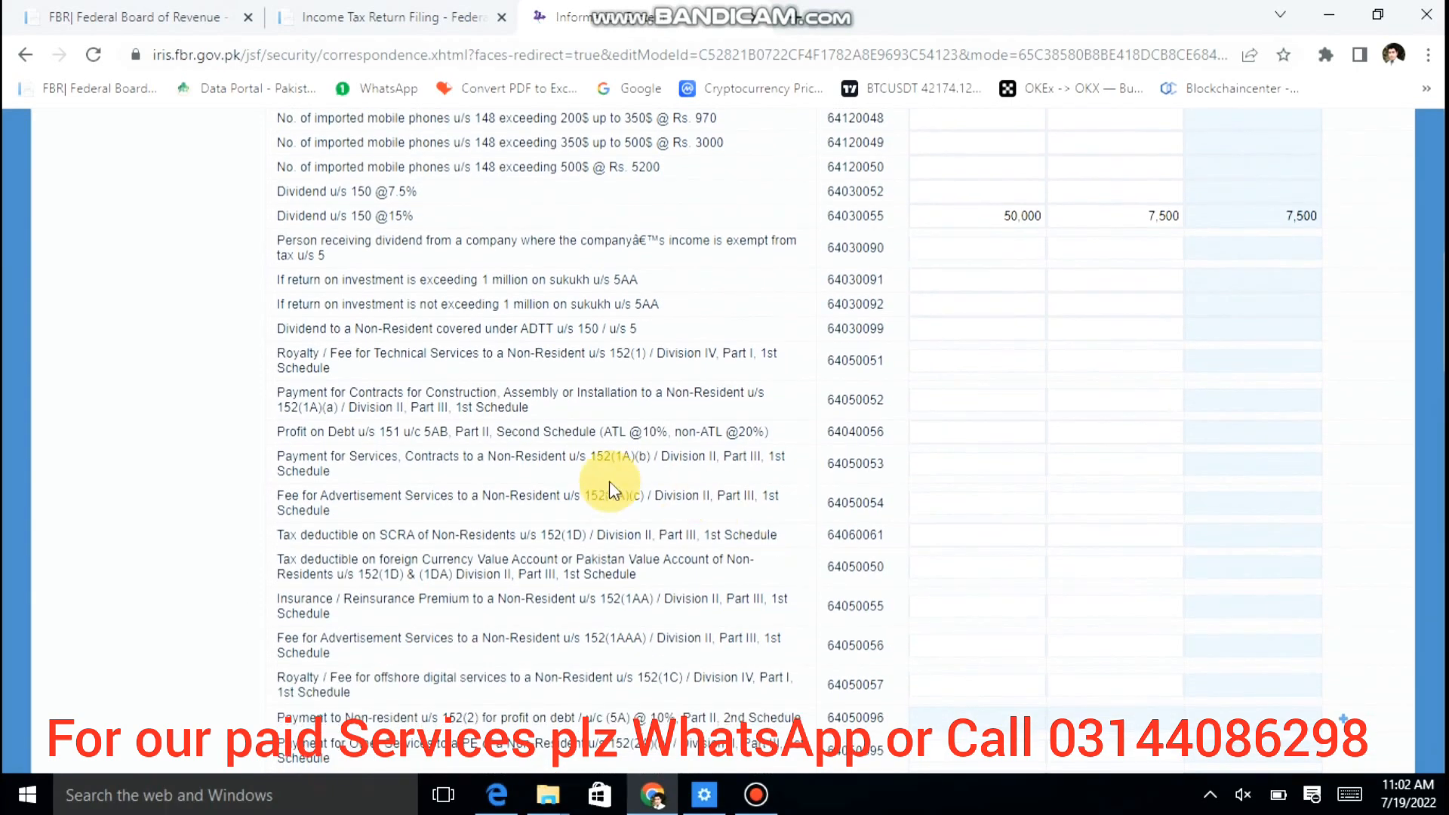
pyautogui.scroll(-3, 600, 471)
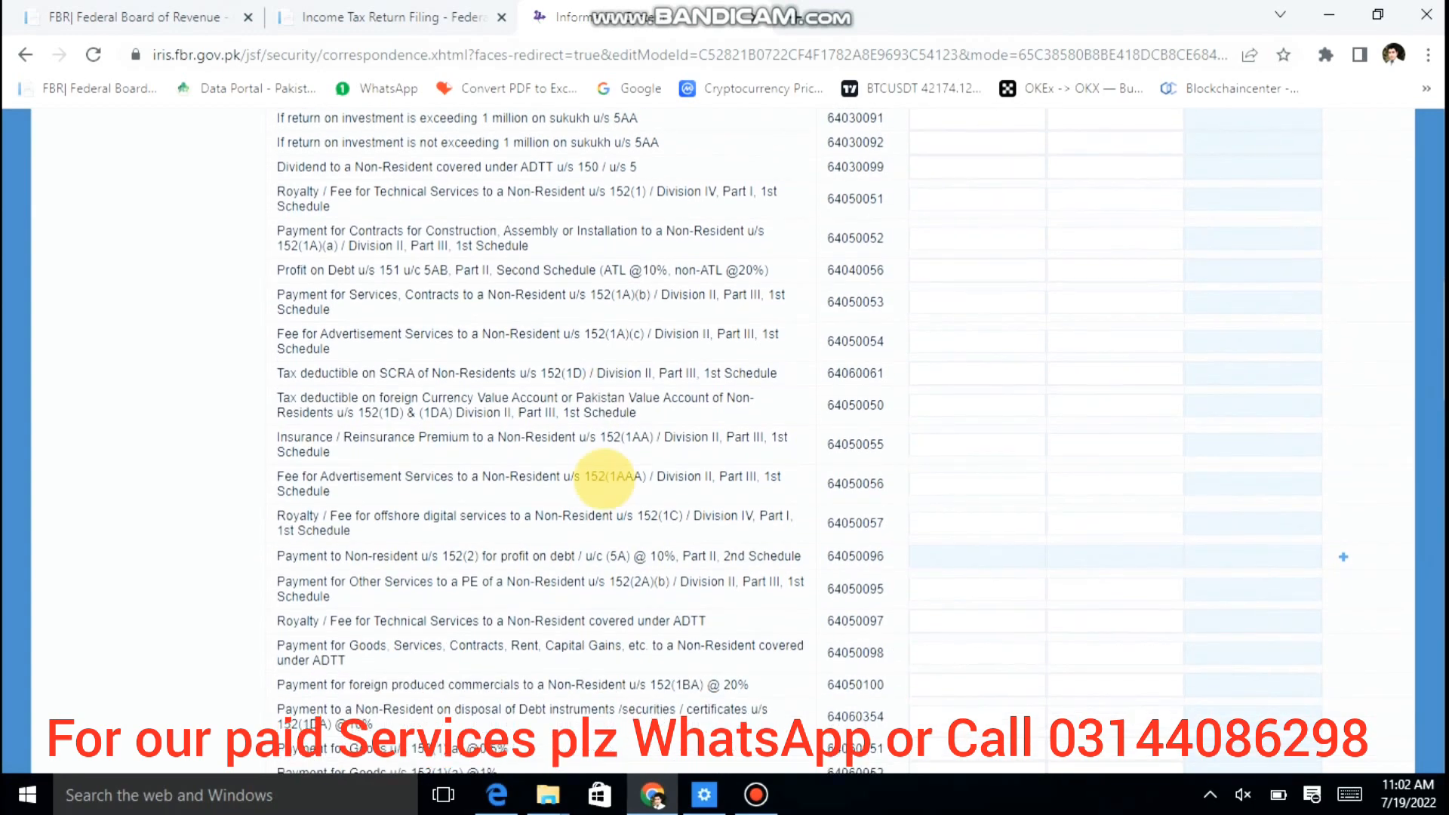
pyautogui.scroll(-4, 604, 480)
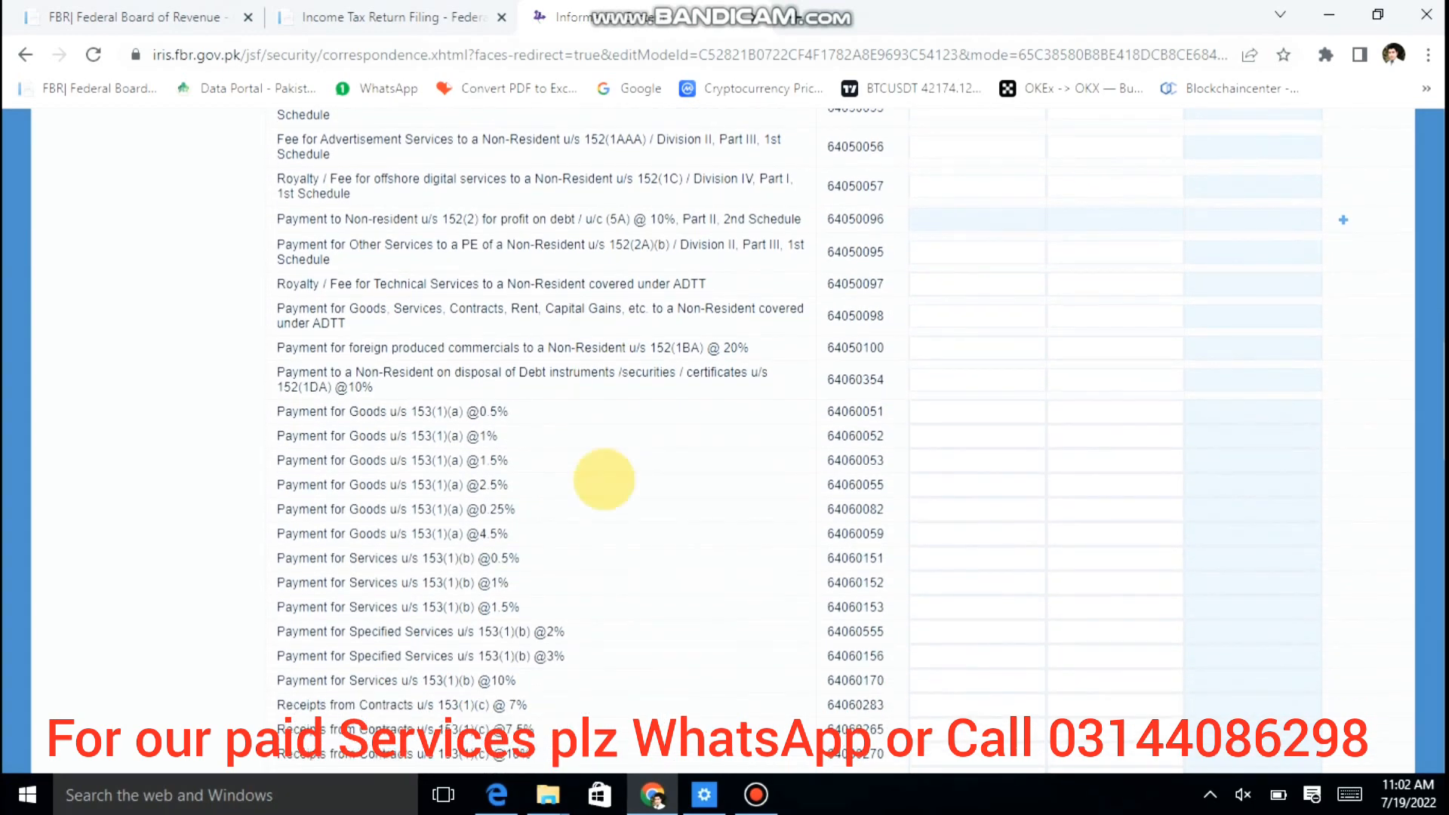
pyautogui.scroll(-4, 603, 479)
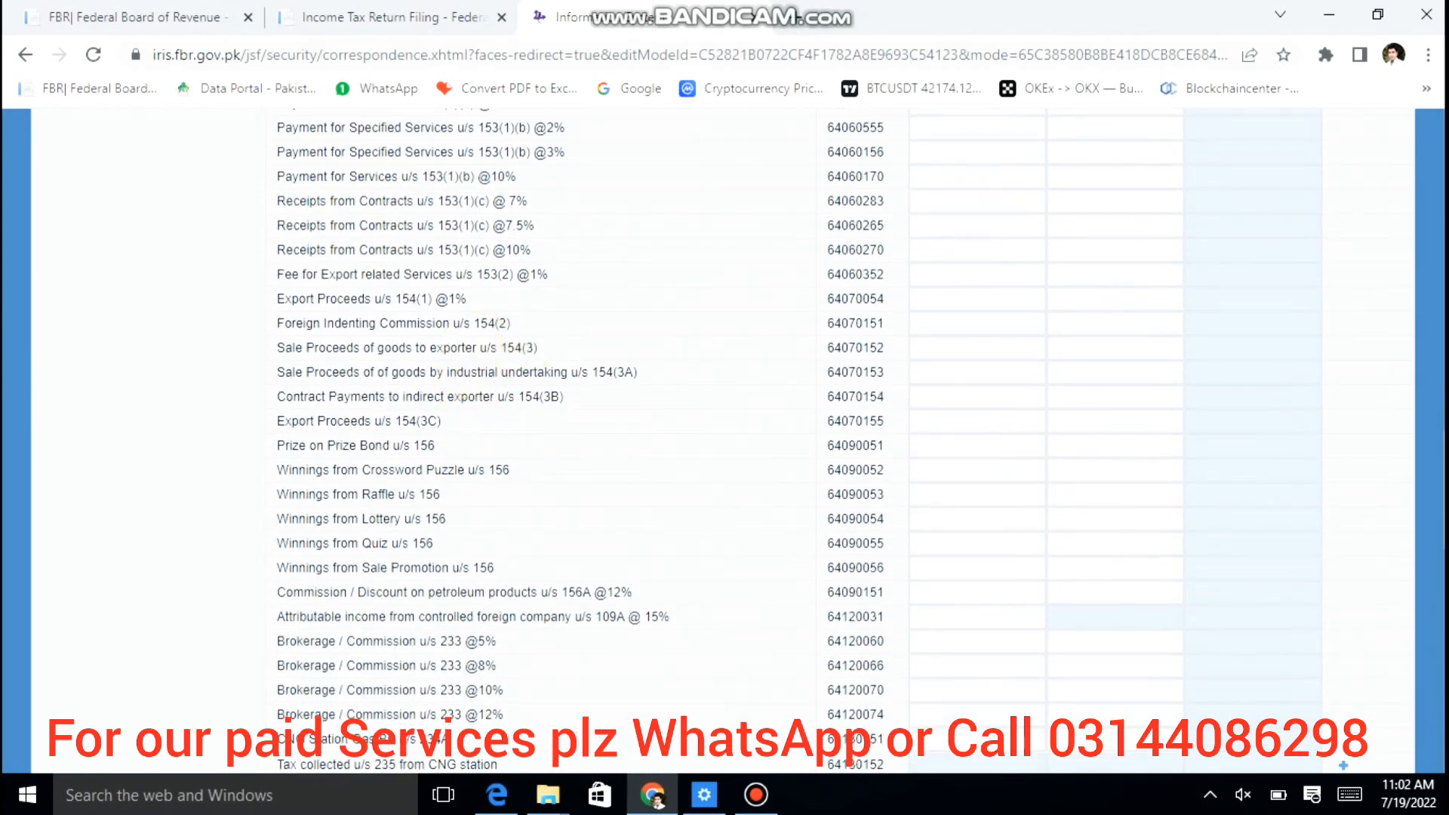
pyautogui.scroll(-1, 472, 343)
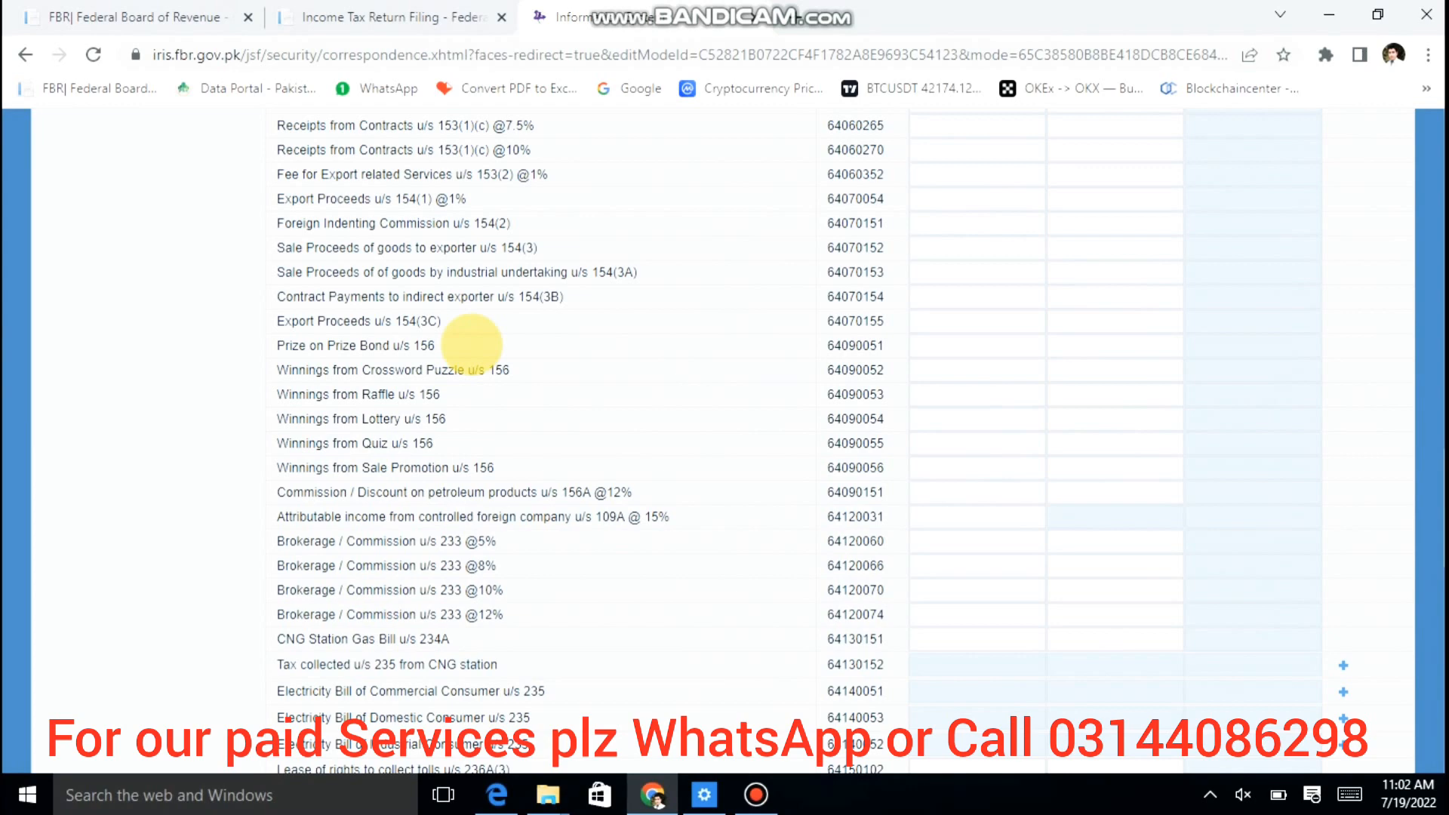
pyautogui.scroll(-1, 472, 343)
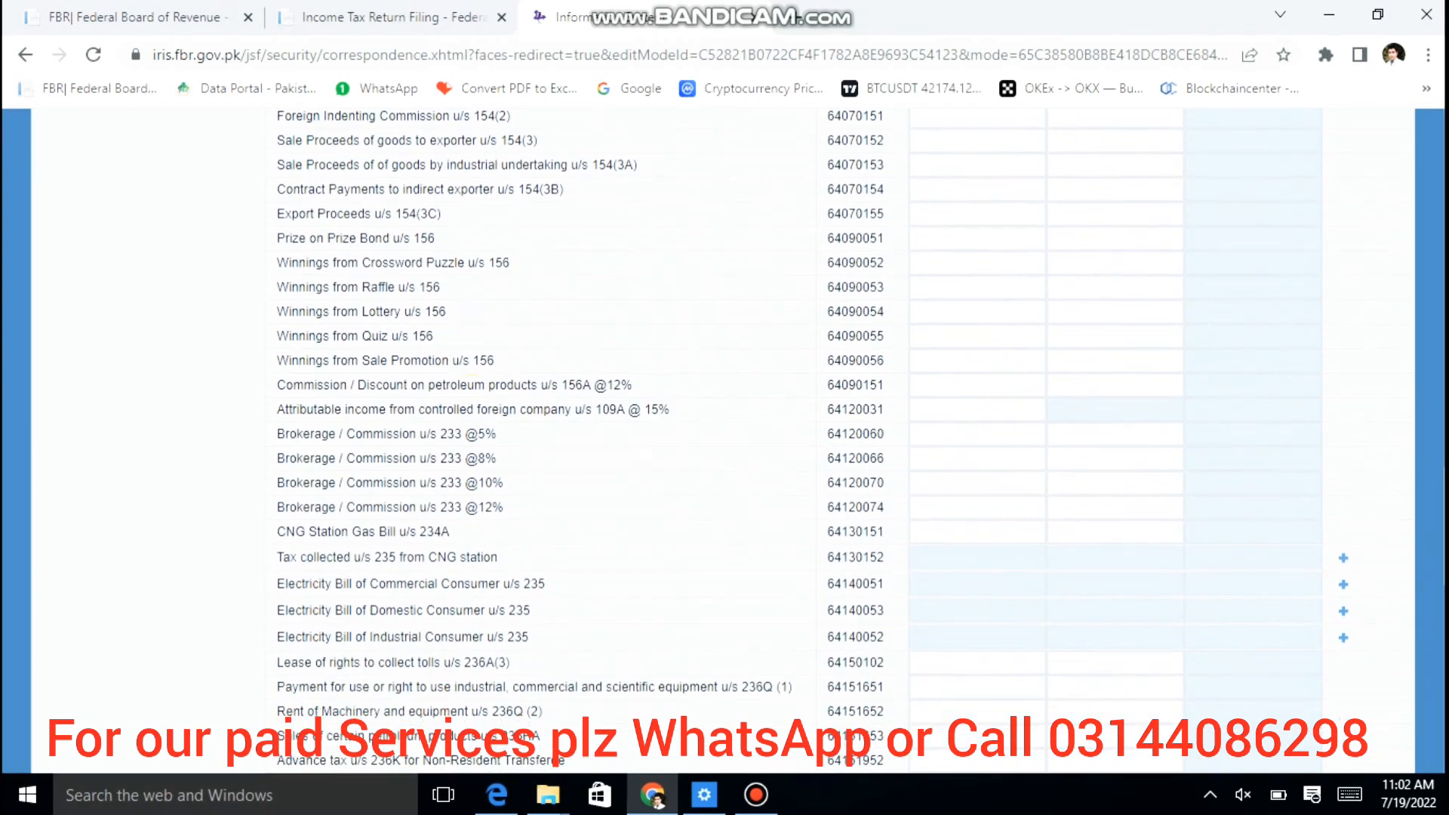
pyautogui.scroll(-1, 472, 343)
pyautogui.scroll(-1, 469, 344)
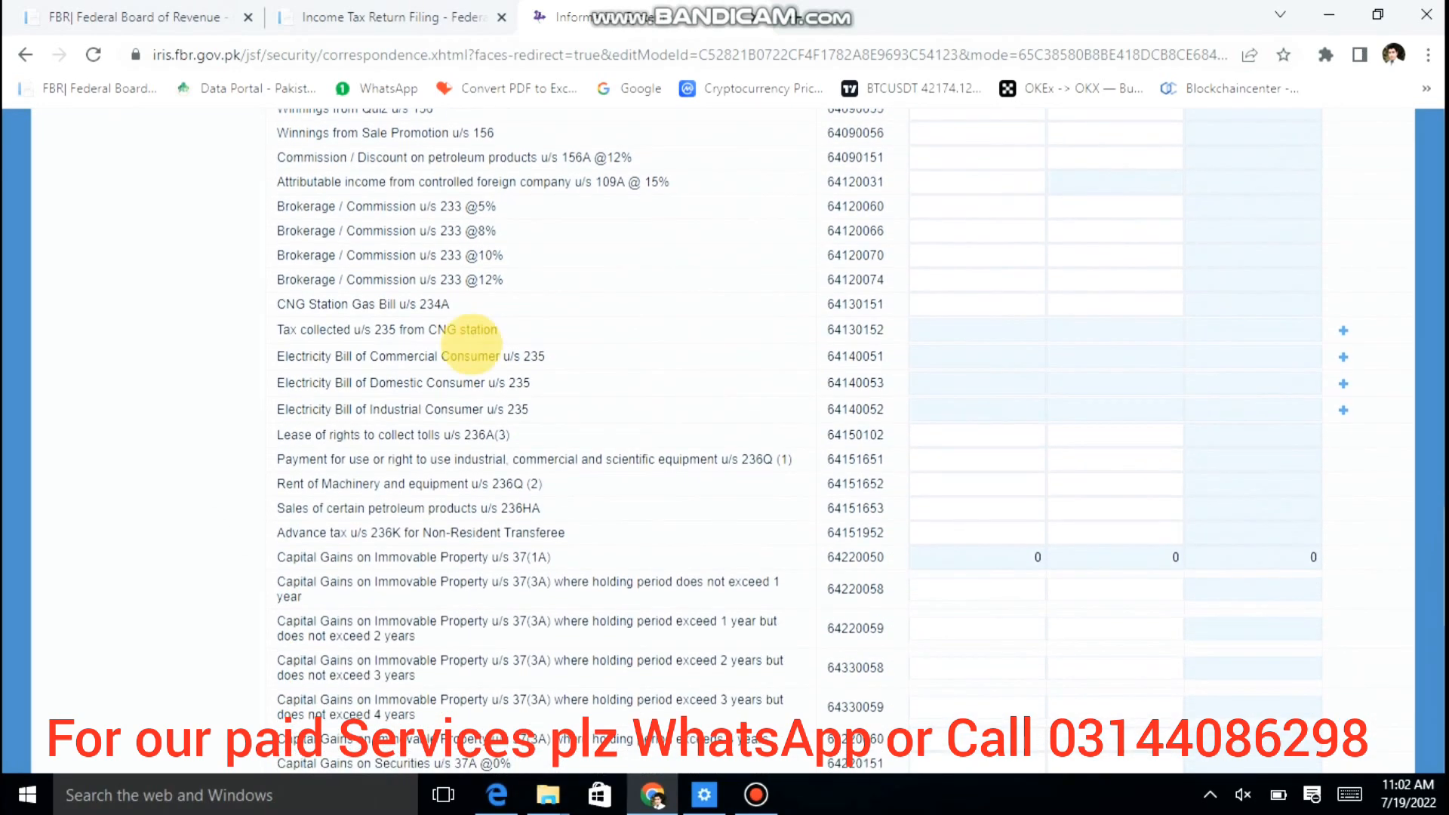
pyautogui.scroll(-3, 470, 344)
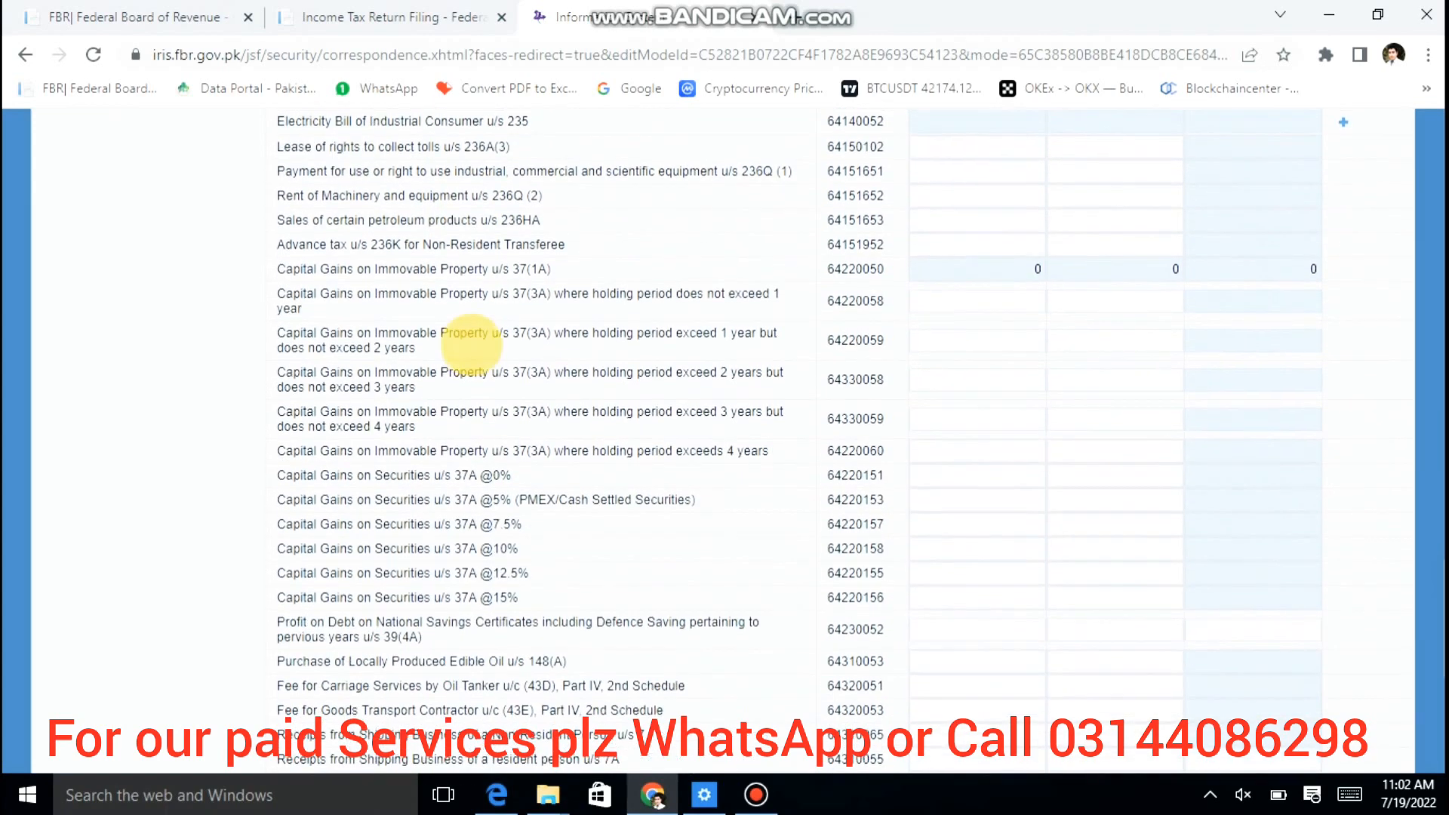
pyautogui.scroll(-2, 469, 344)
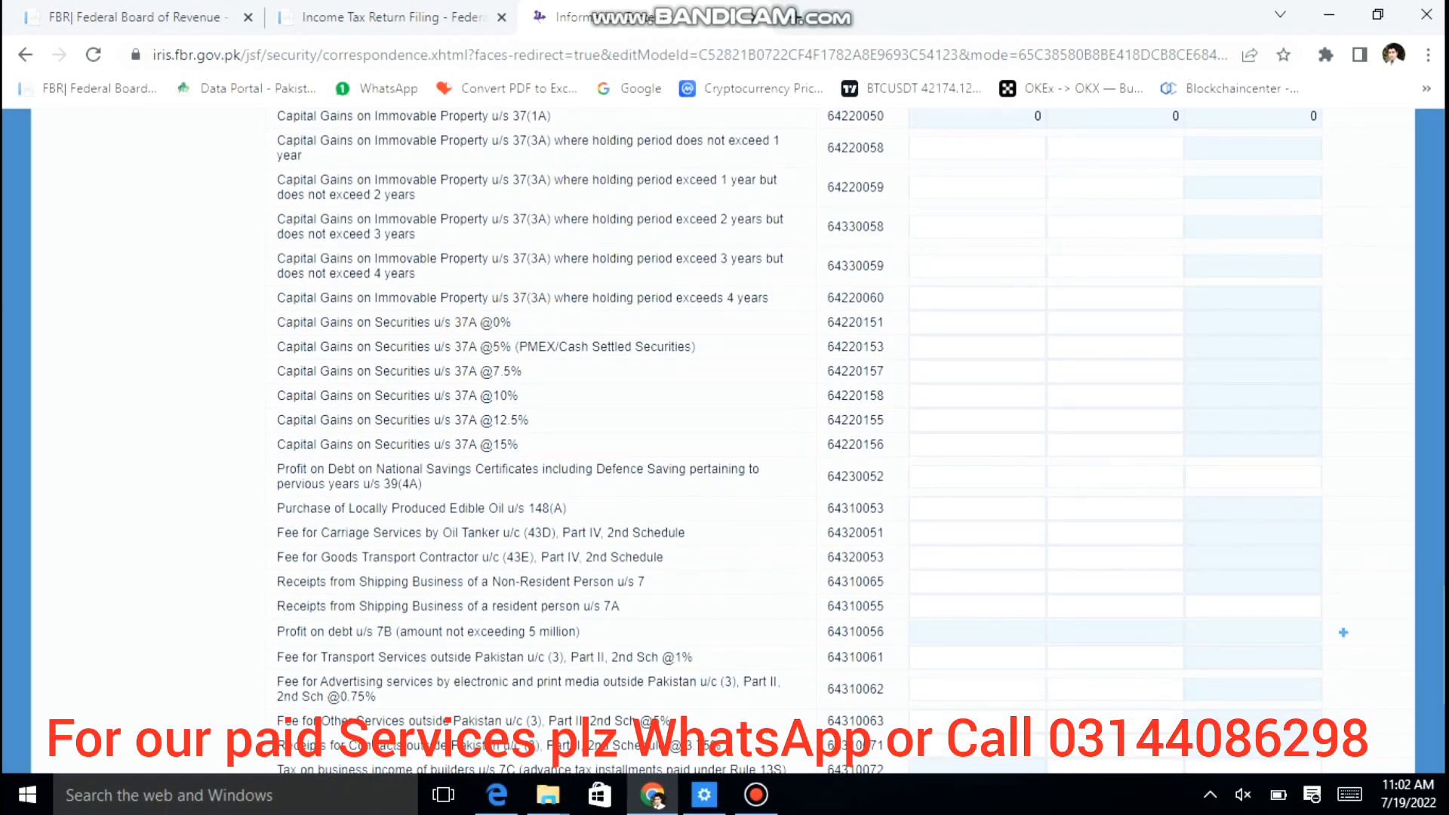
pyautogui.scroll(-3, 578, 208)
pyautogui.scroll(-1, 588, 200)
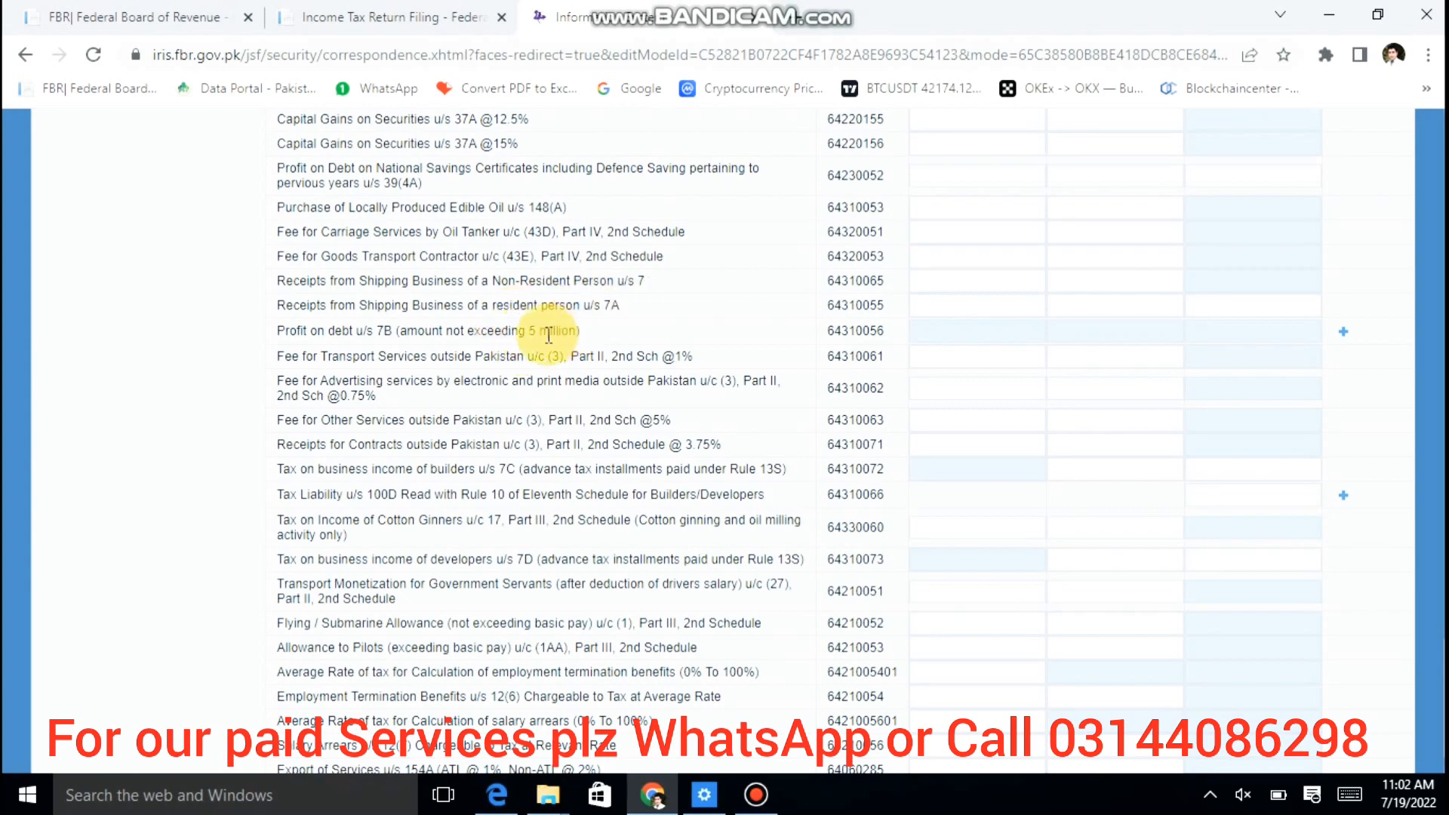
# Step: Add a Profit on debt u/s 7B investment row for HBL
pyautogui.click(1343, 332)
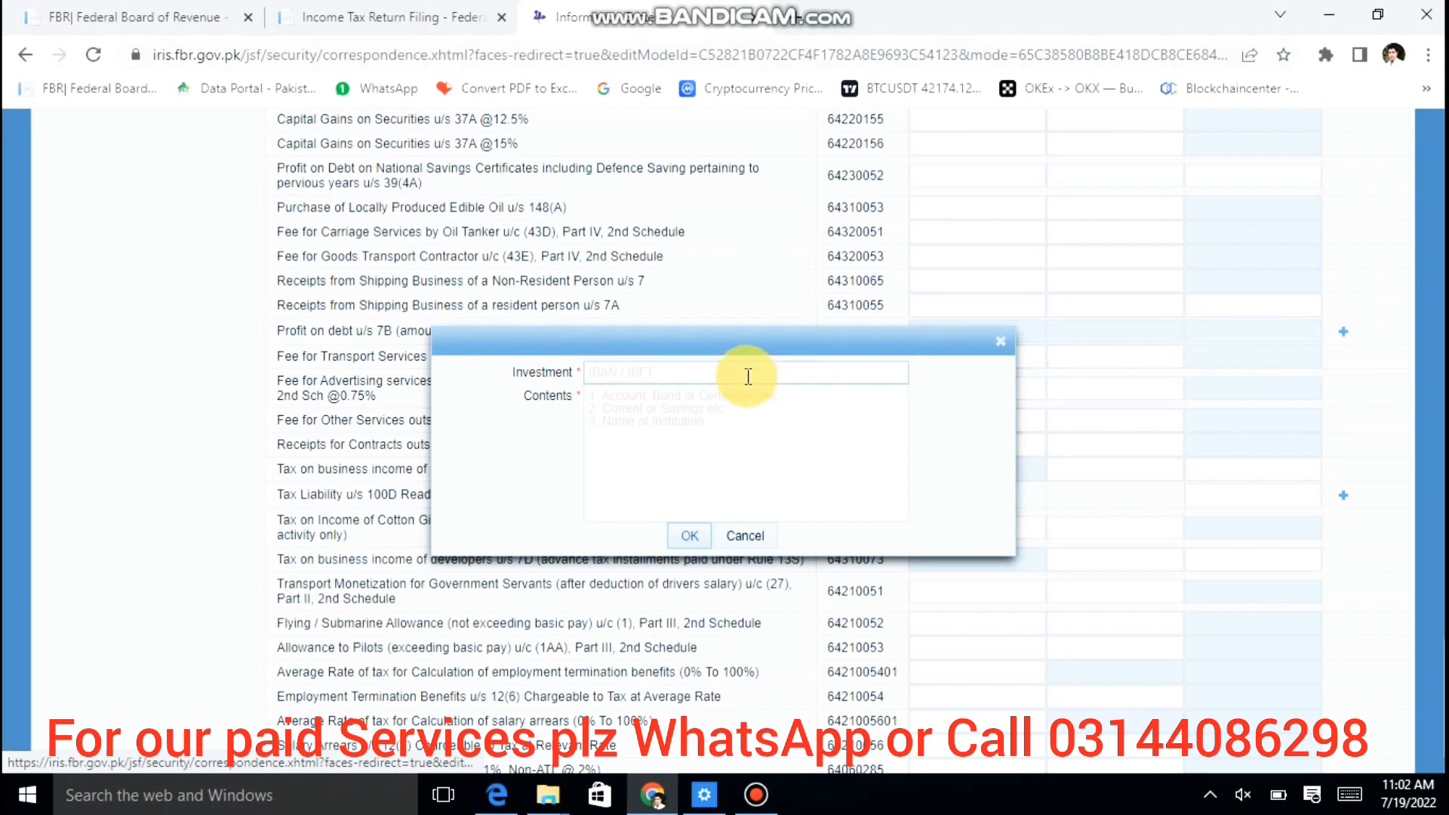
pyautogui.click(747, 376)
pyautogui.click(747, 529)
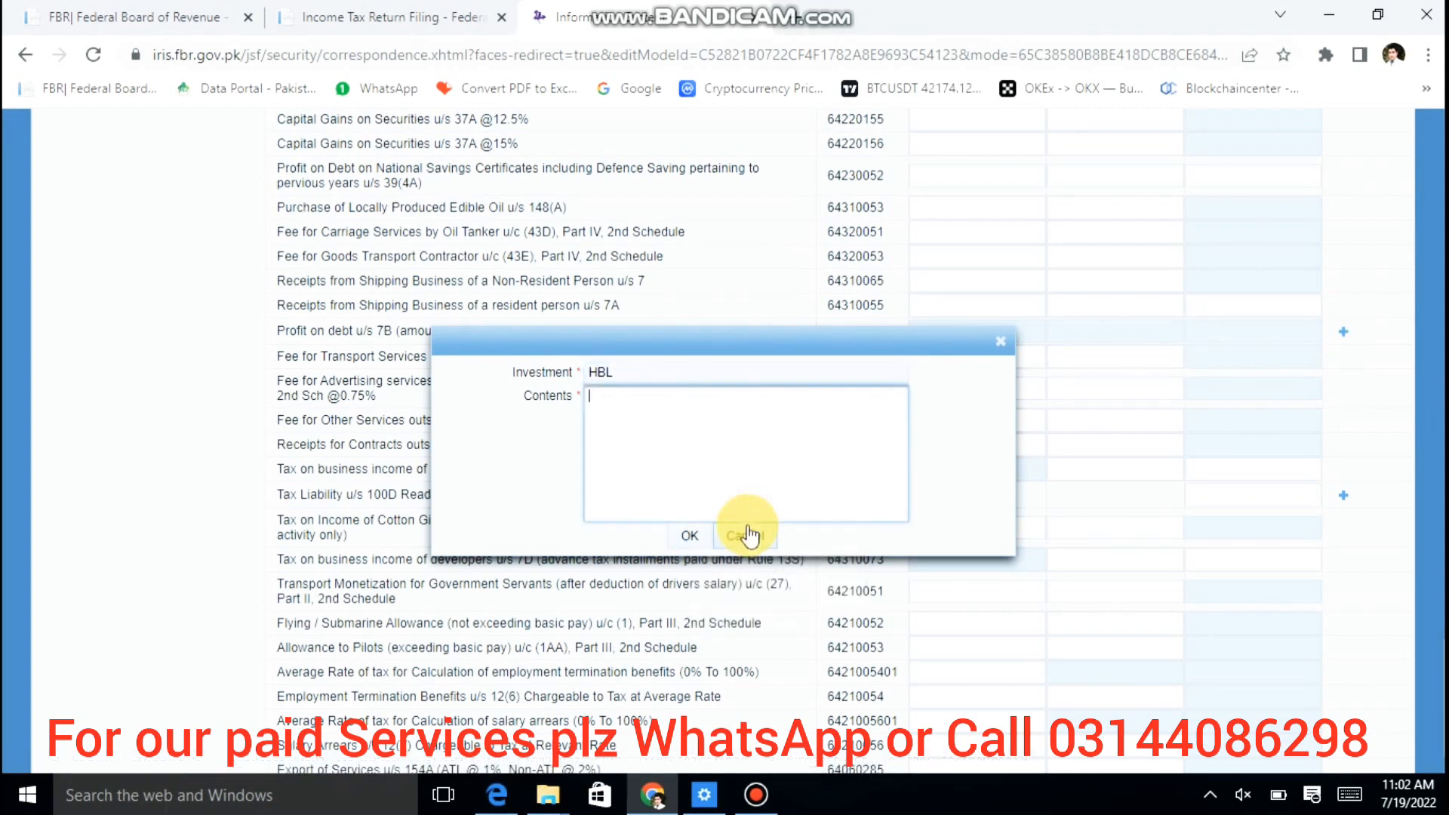
pyautogui.write('--------')
pyautogui.click(690, 536)
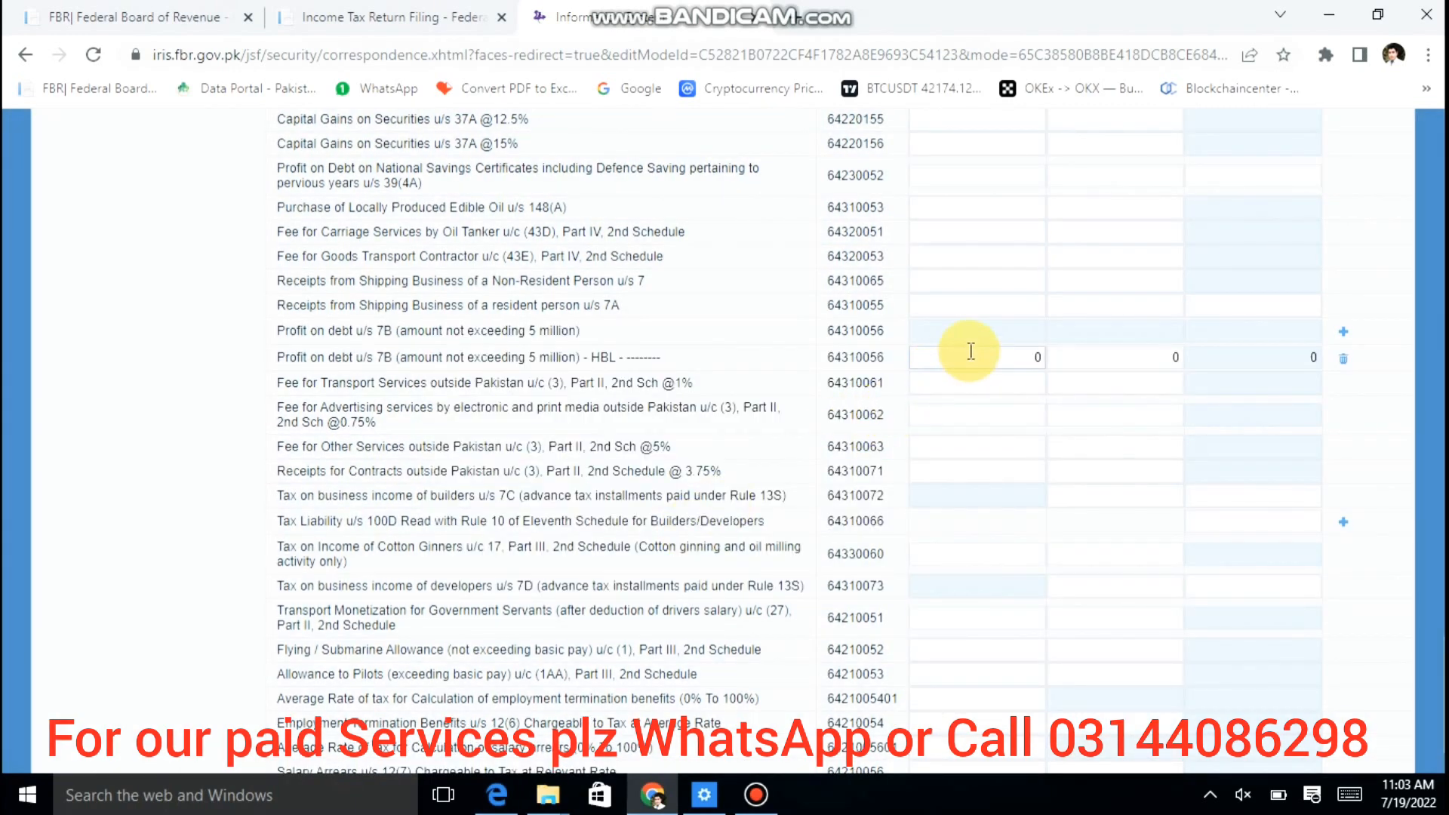
# Step: Enter 60,000 as the HBL row's receipts value
pyautogui.click(972, 351)
pyautogui.write('0000')
pyautogui.press('Tab')
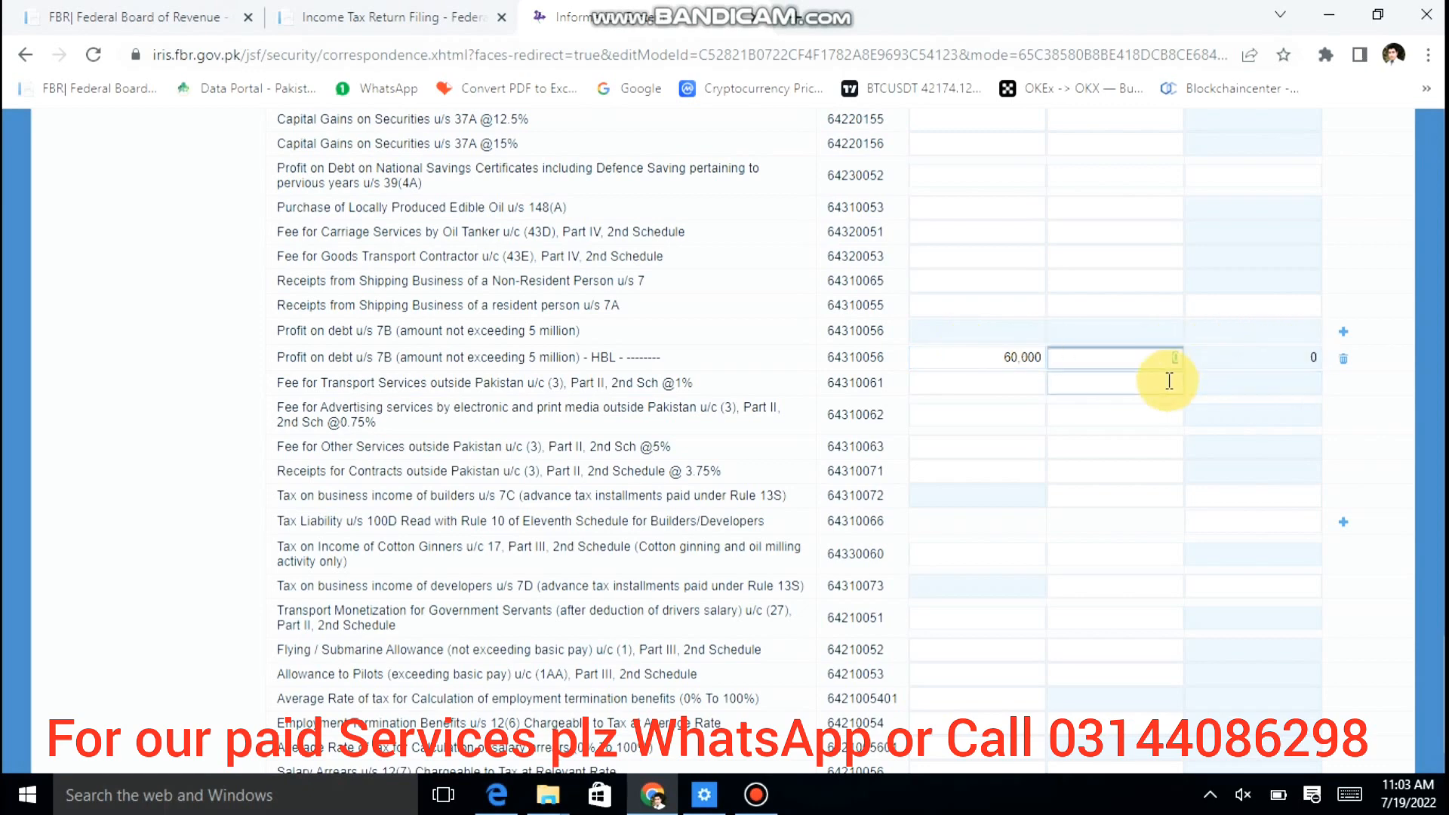
# Step: Add a Profit on debt u/s 7B row for National Saving Certificates
pyautogui.click(1343, 334)
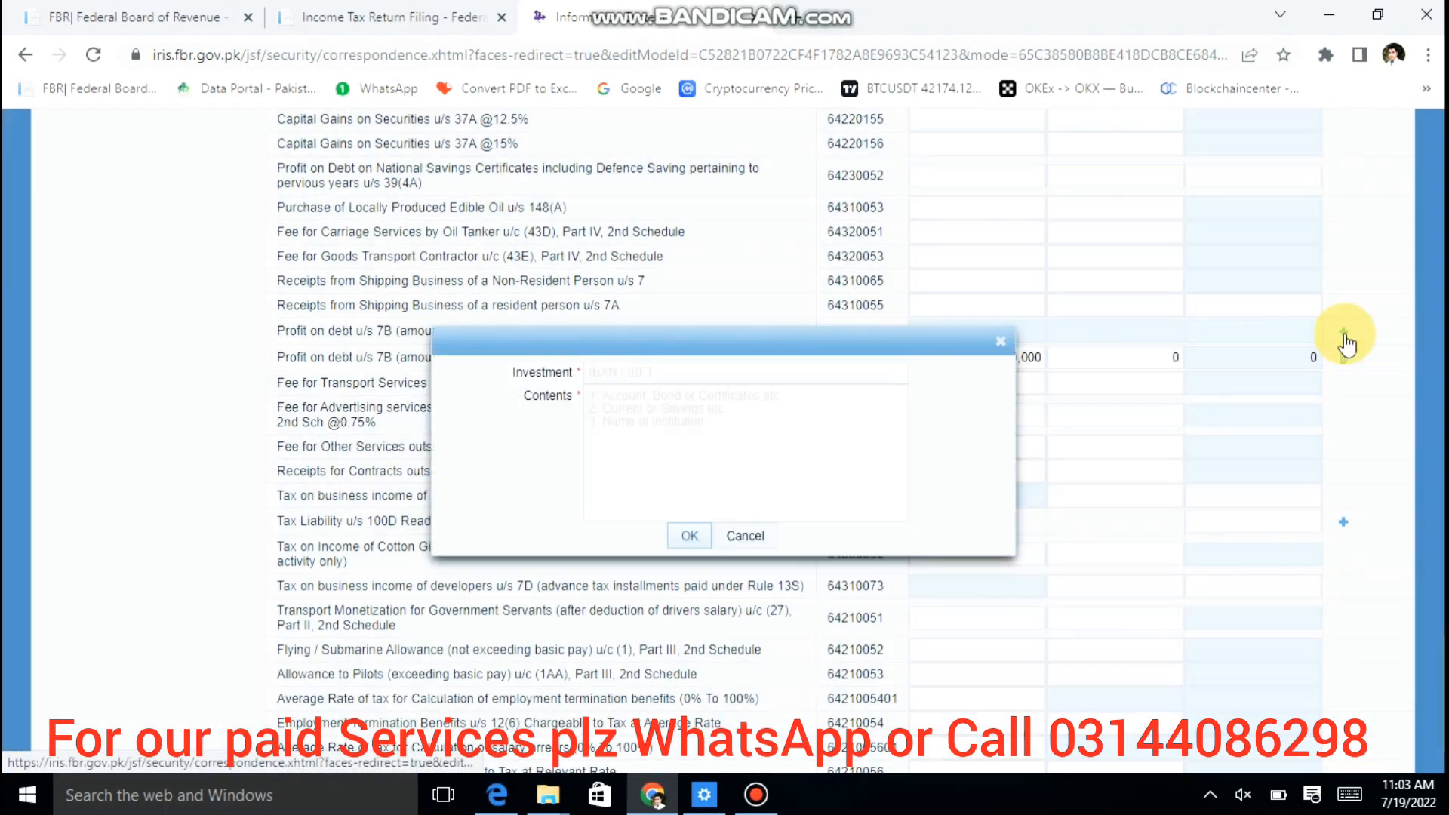
pyautogui.click(805, 365)
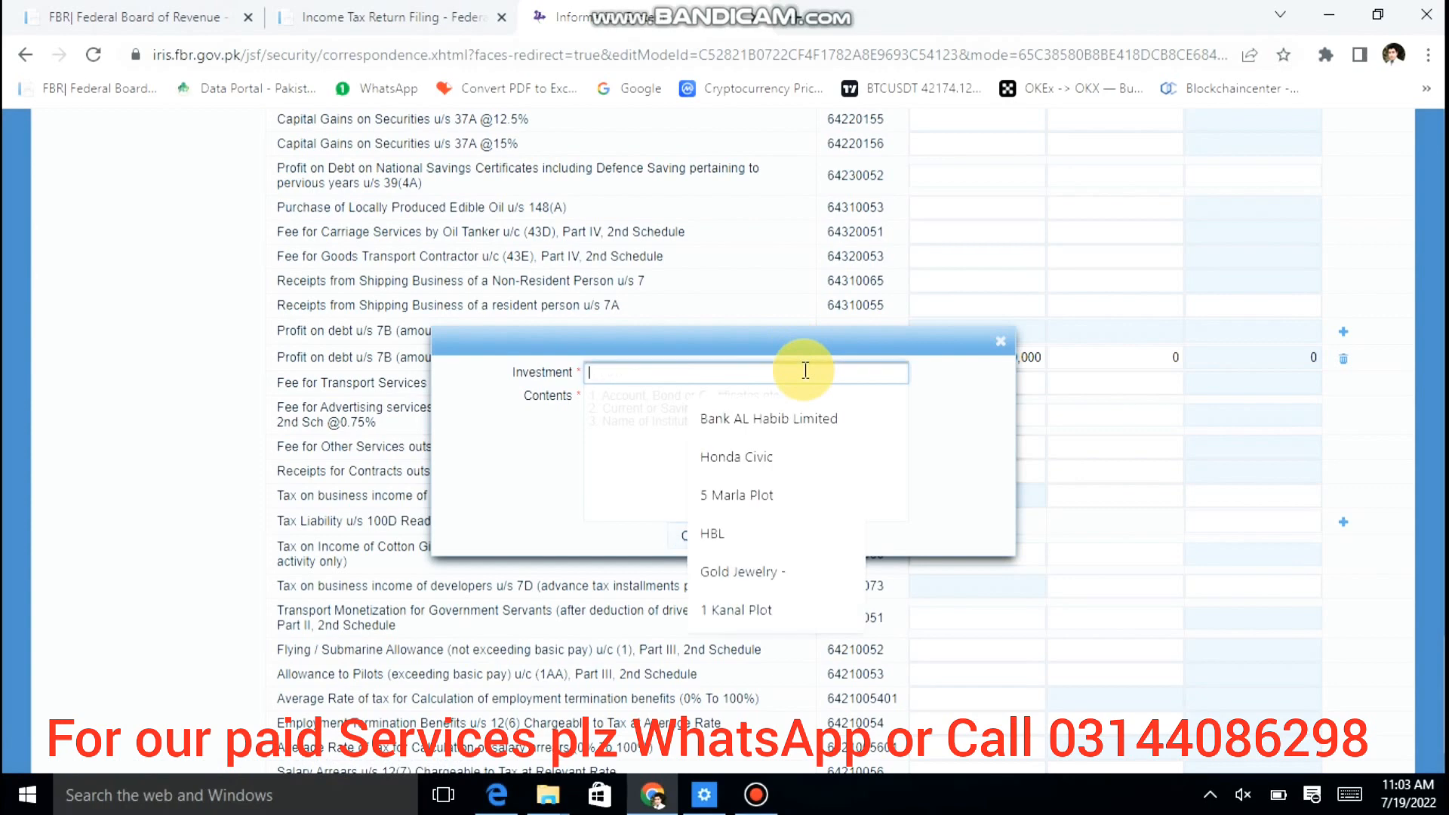
pyautogui.write('NAT')
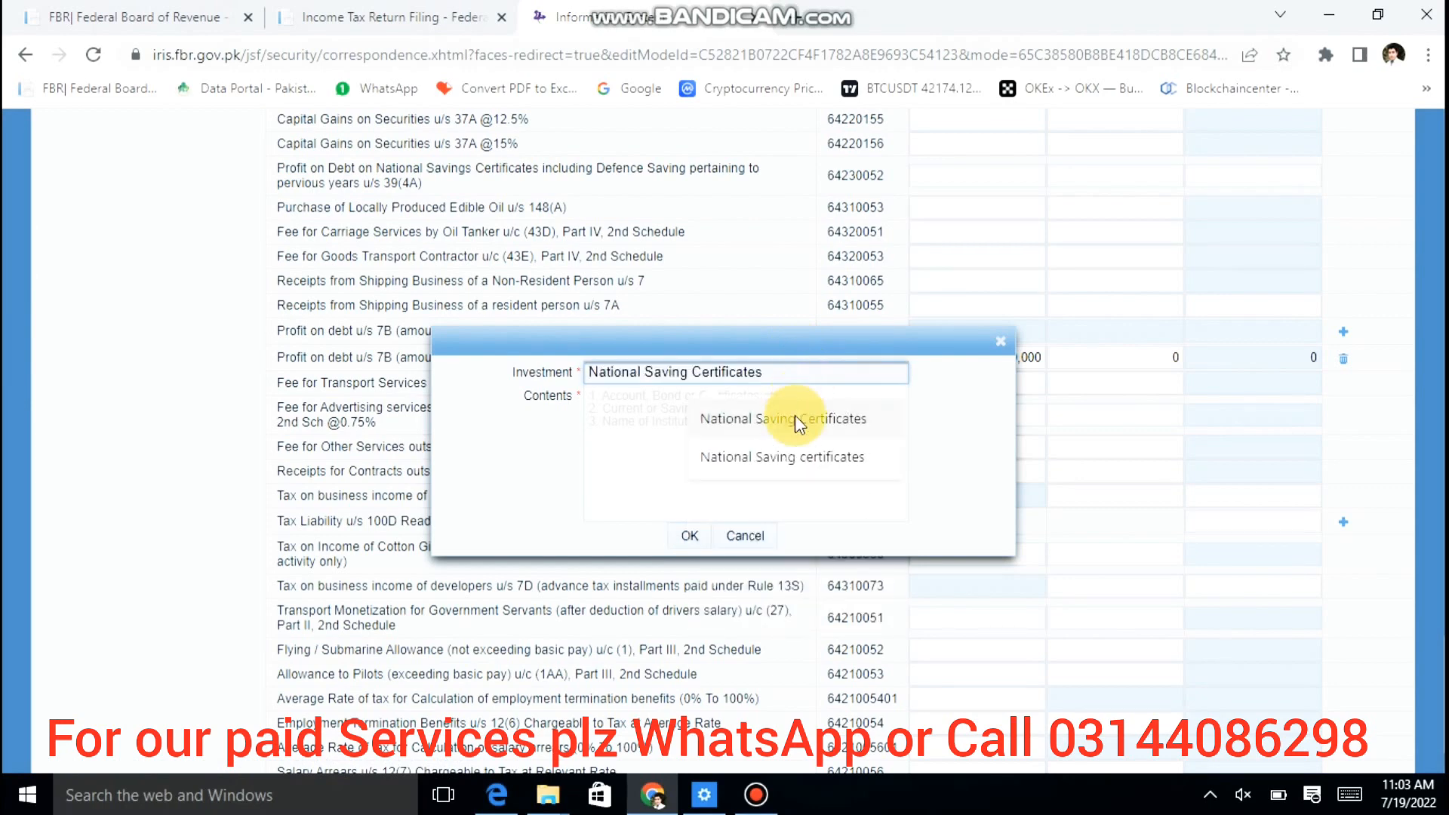
pyautogui.click(795, 415)
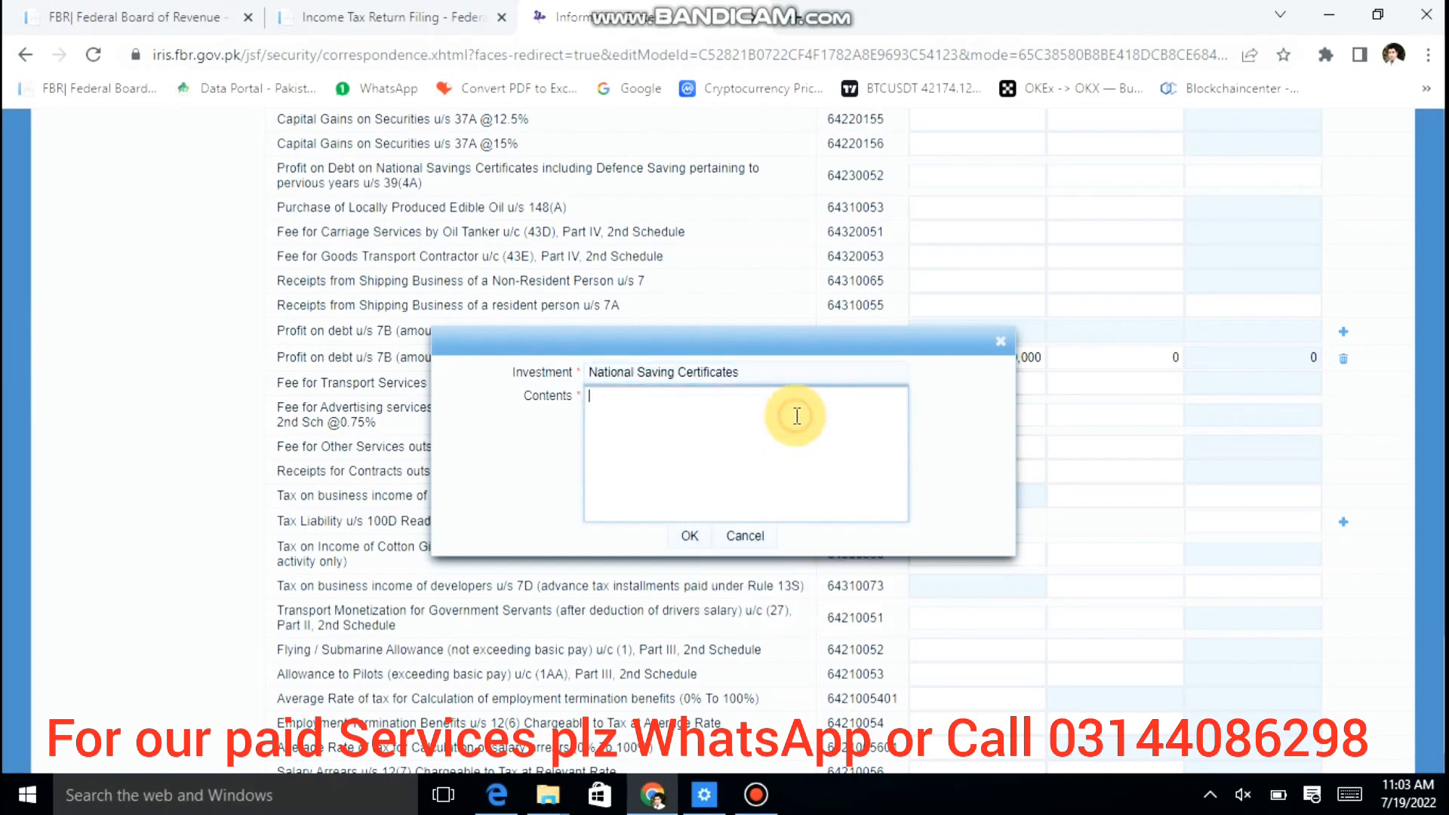
pyautogui.click(689, 536)
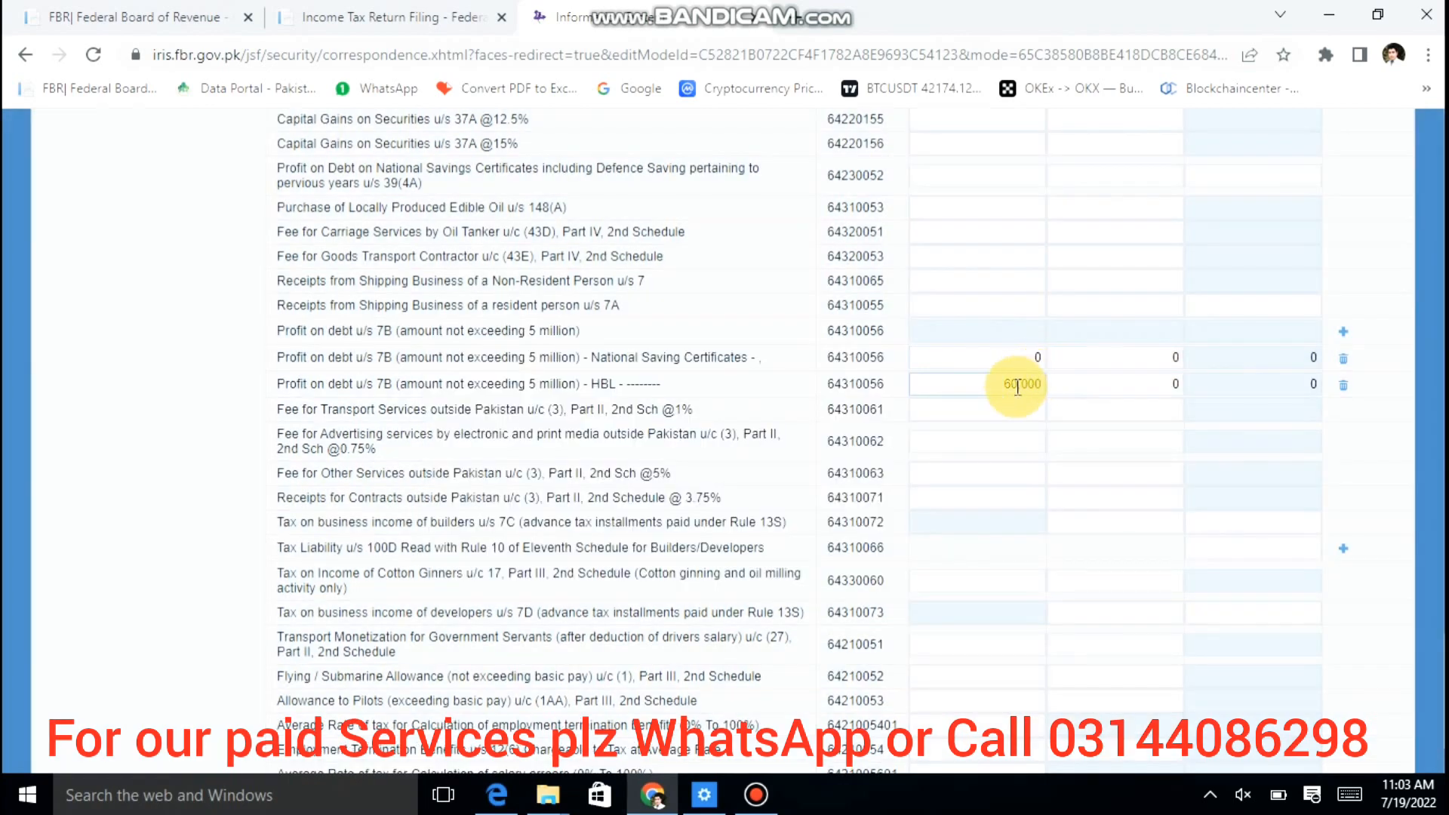
# Step: Enter 100,000 receipts and 15,000 tax collected on the National Saving Certificates row
pyautogui.click(1003, 349)
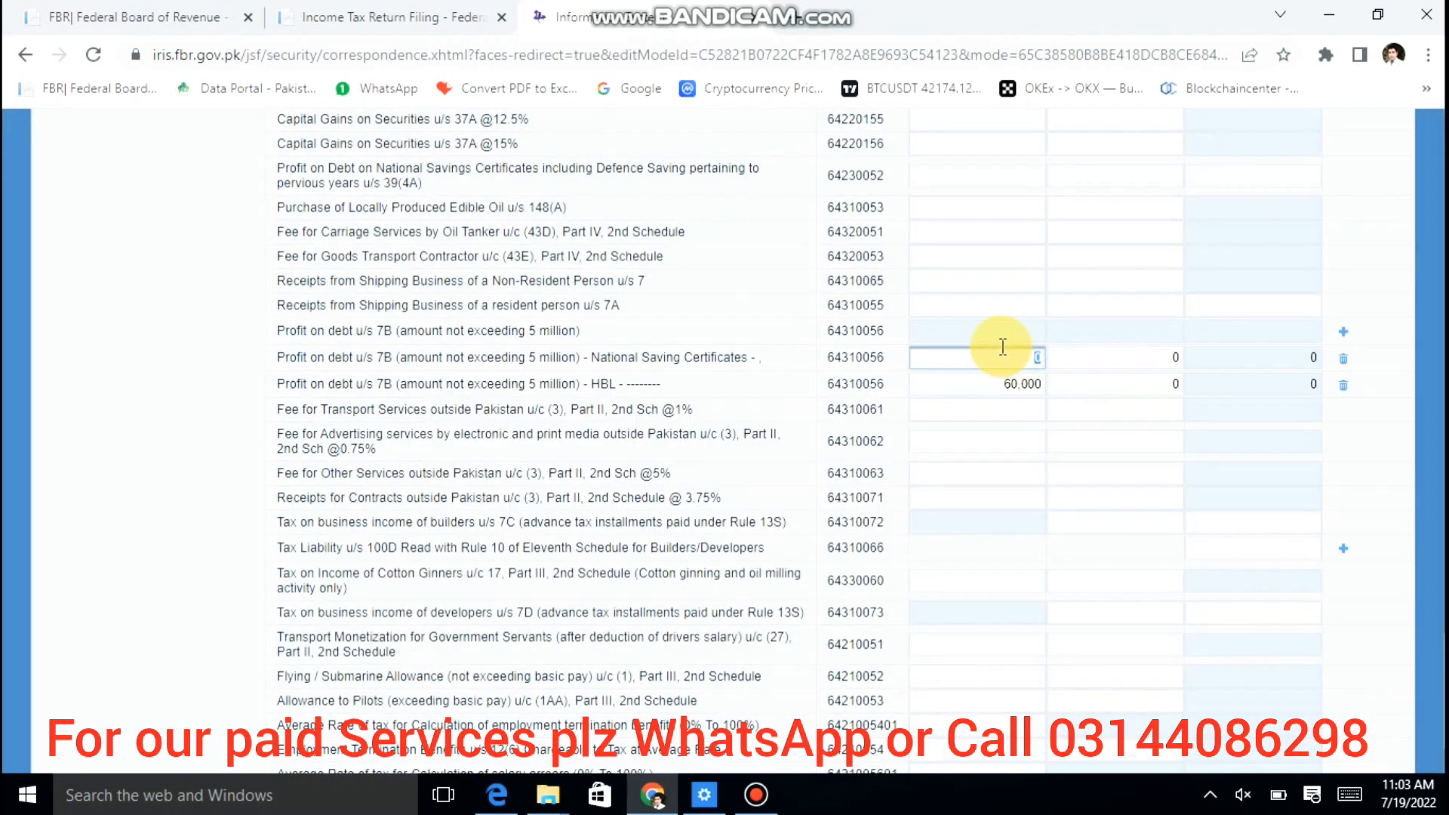
pyautogui.write('100000')
pyautogui.press('Tab')
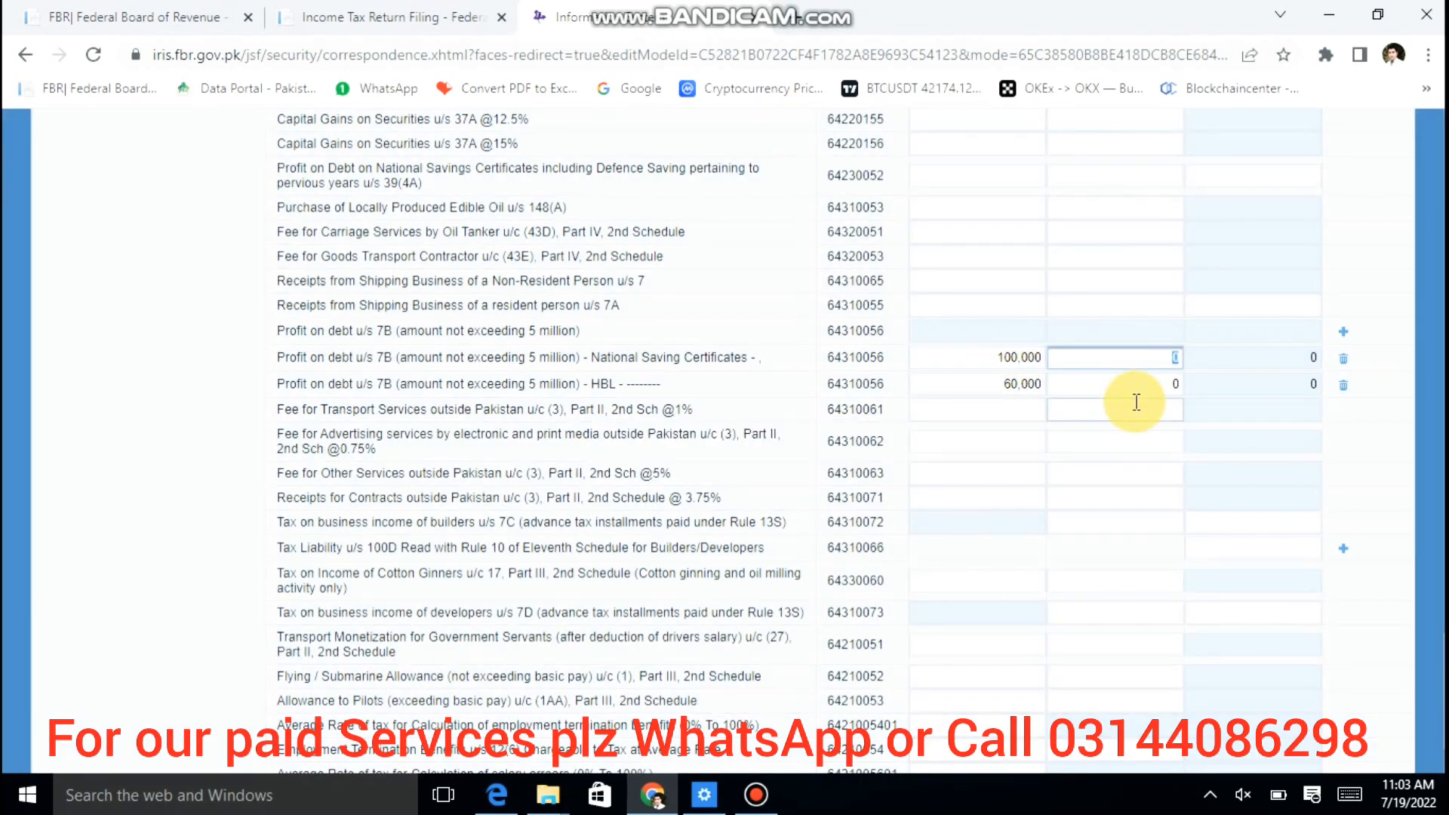
pyautogui.write('15000')
pyautogui.press('Tab')
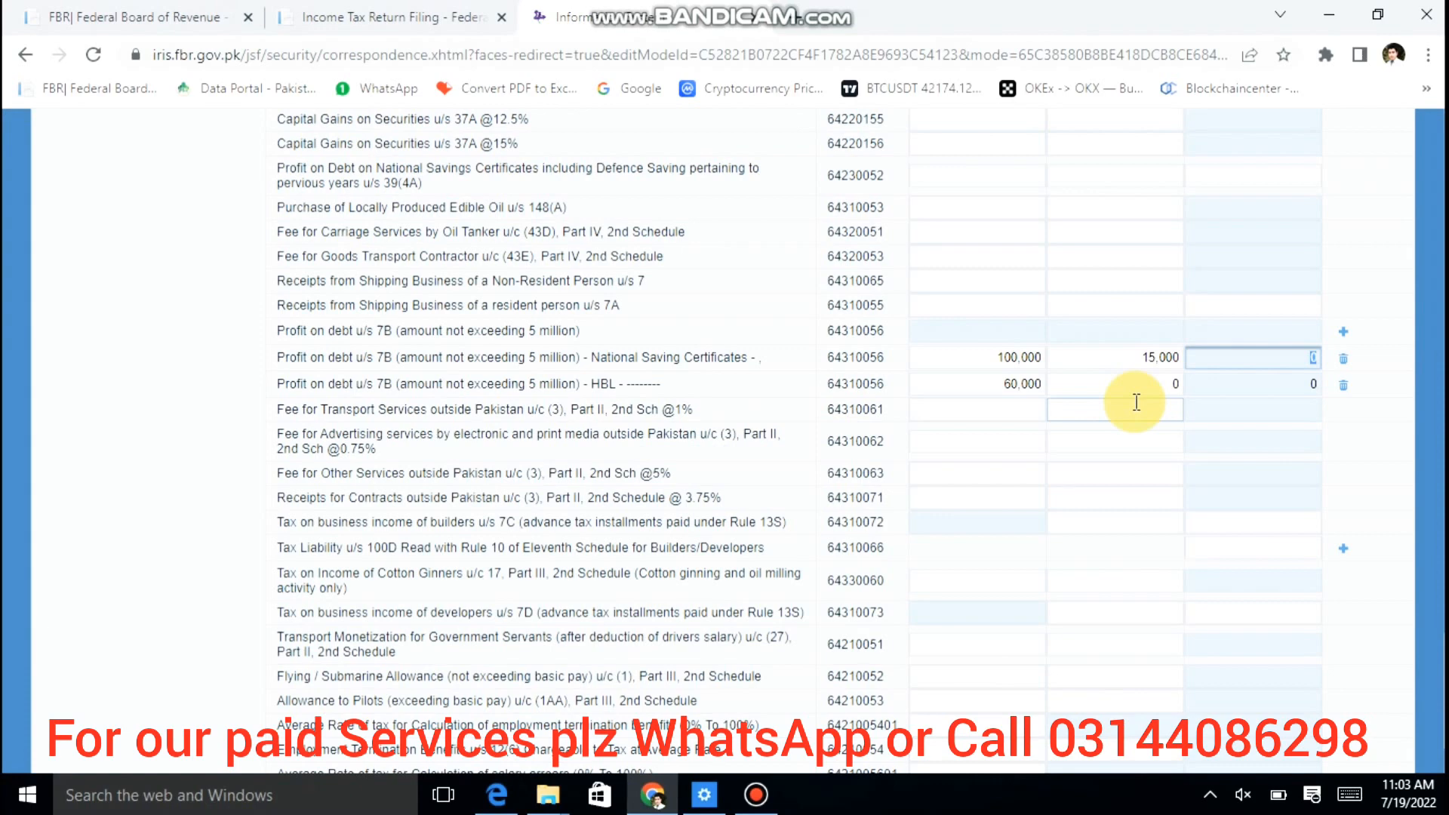
# Step: Add a Profit on debt u/s 7B row for UBL, with a comma in Contents
pyautogui.click(1343, 331)
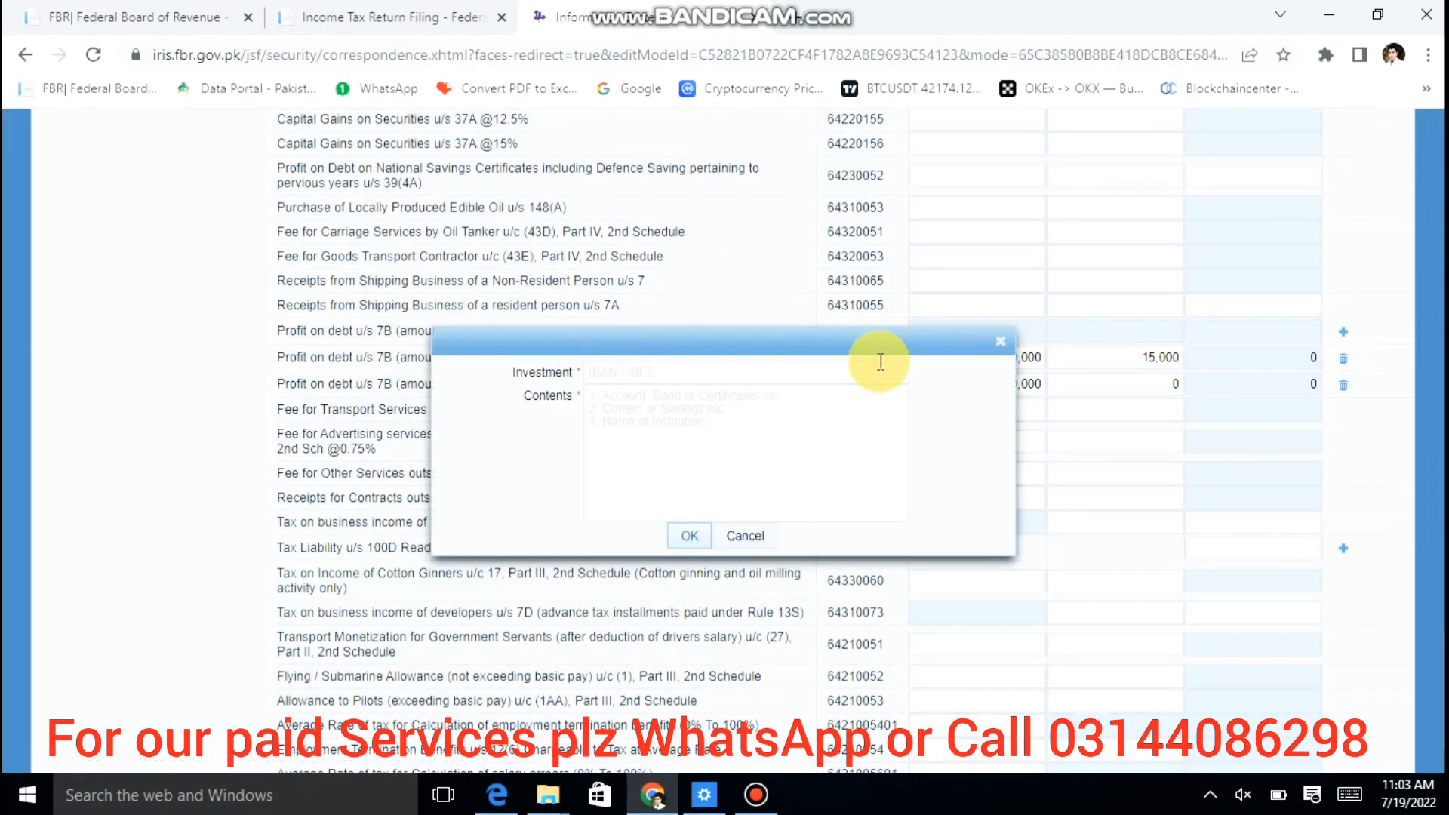
pyautogui.click(879, 372)
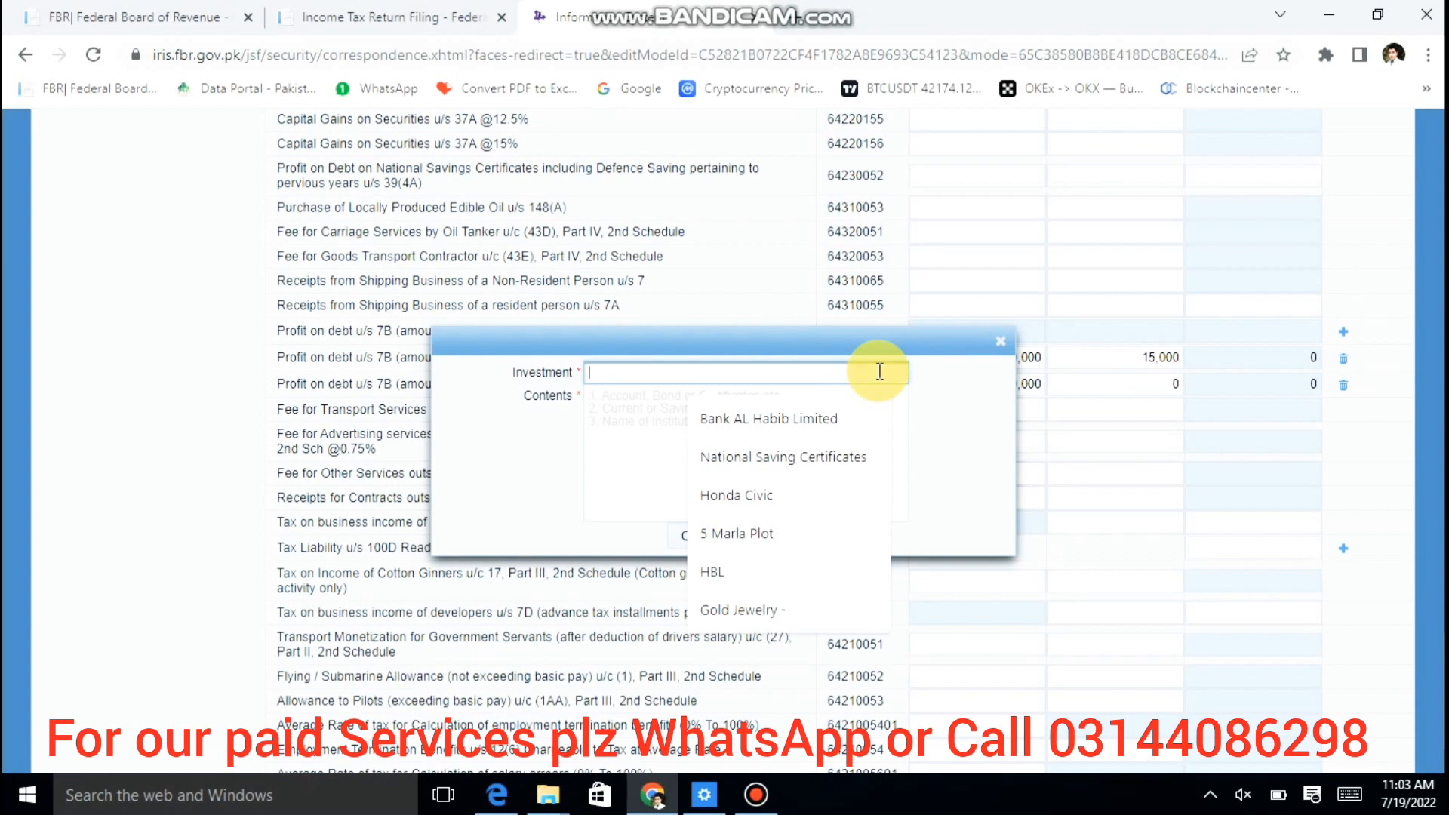
pyautogui.write('UBL')
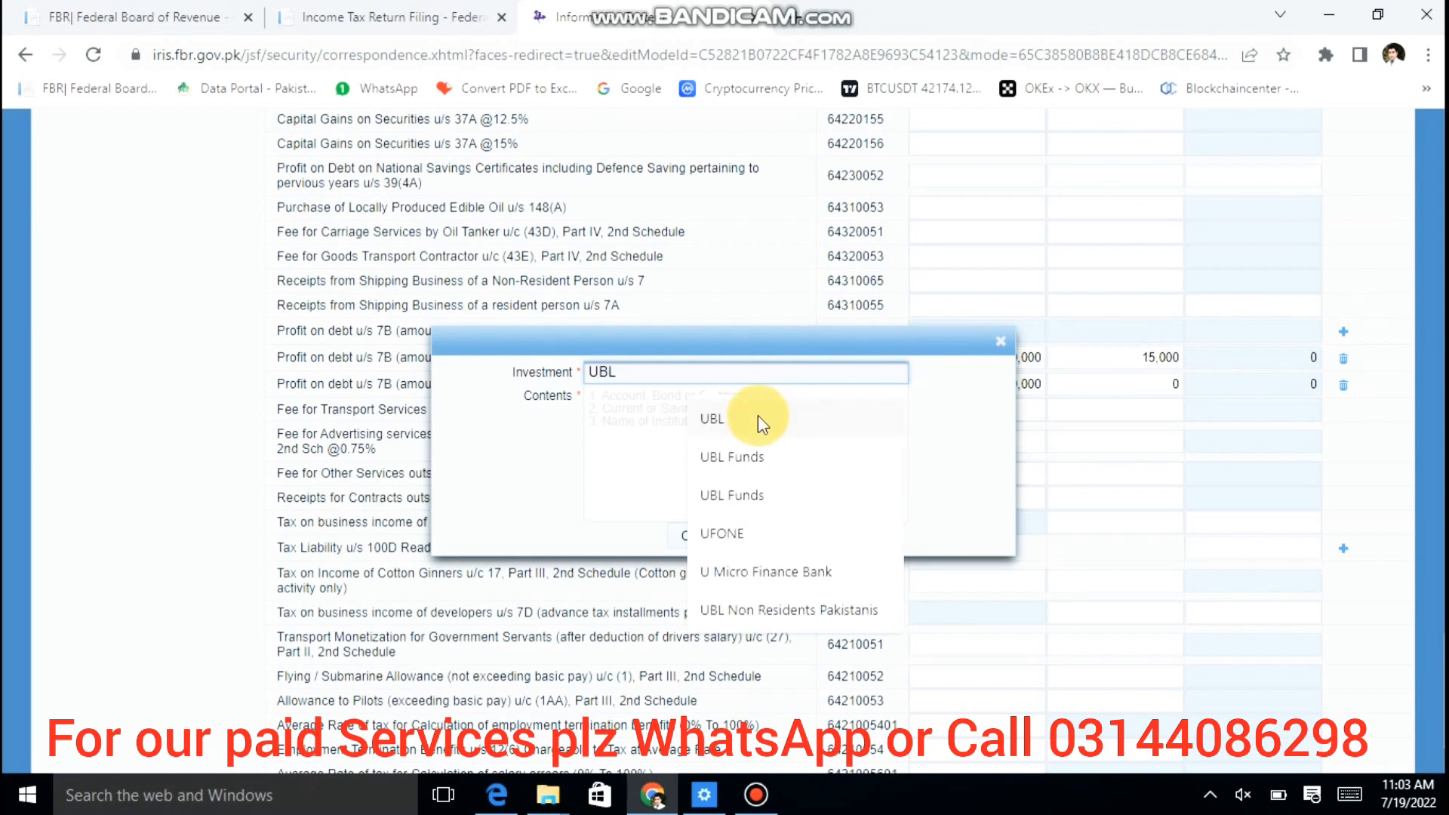
pyautogui.click(757, 419)
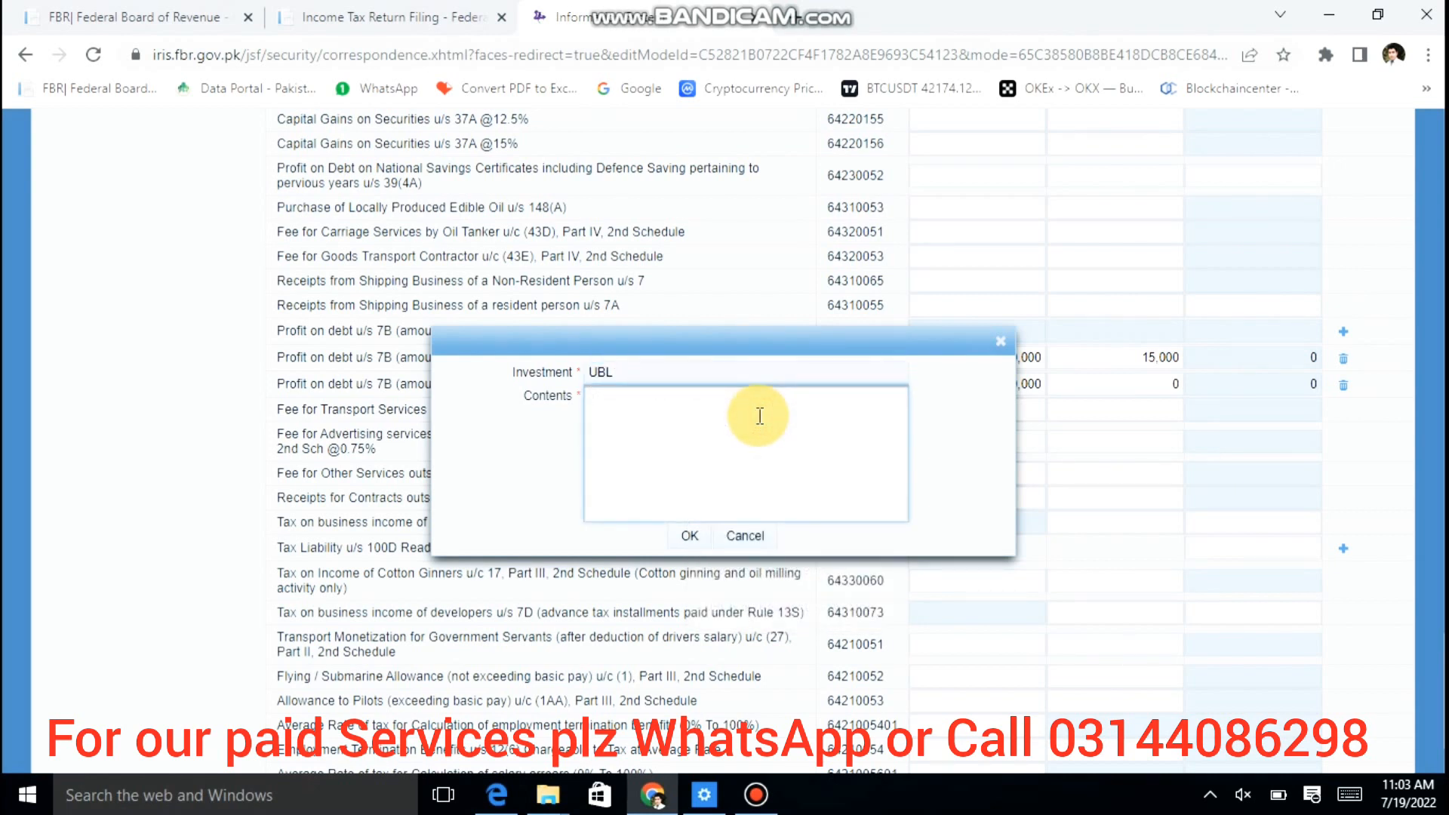
pyautogui.write(',')
pyautogui.click(689, 535)
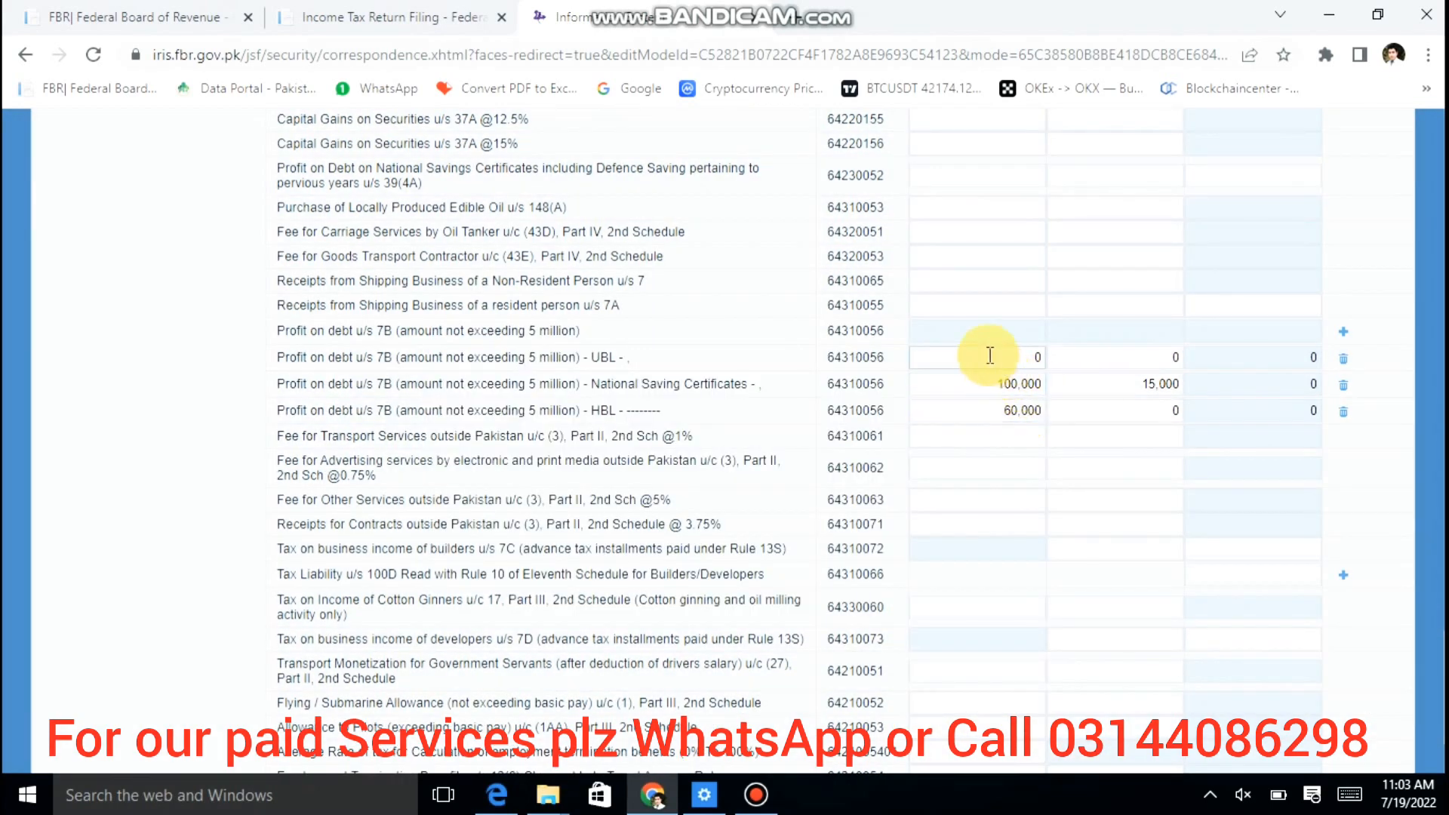
# Step: Enter 200,000 receipts and 30,000 tax collected on the UBL row
pyautogui.click(989, 356)
pyautogui.write('200000')
pyautogui.press('Tab')
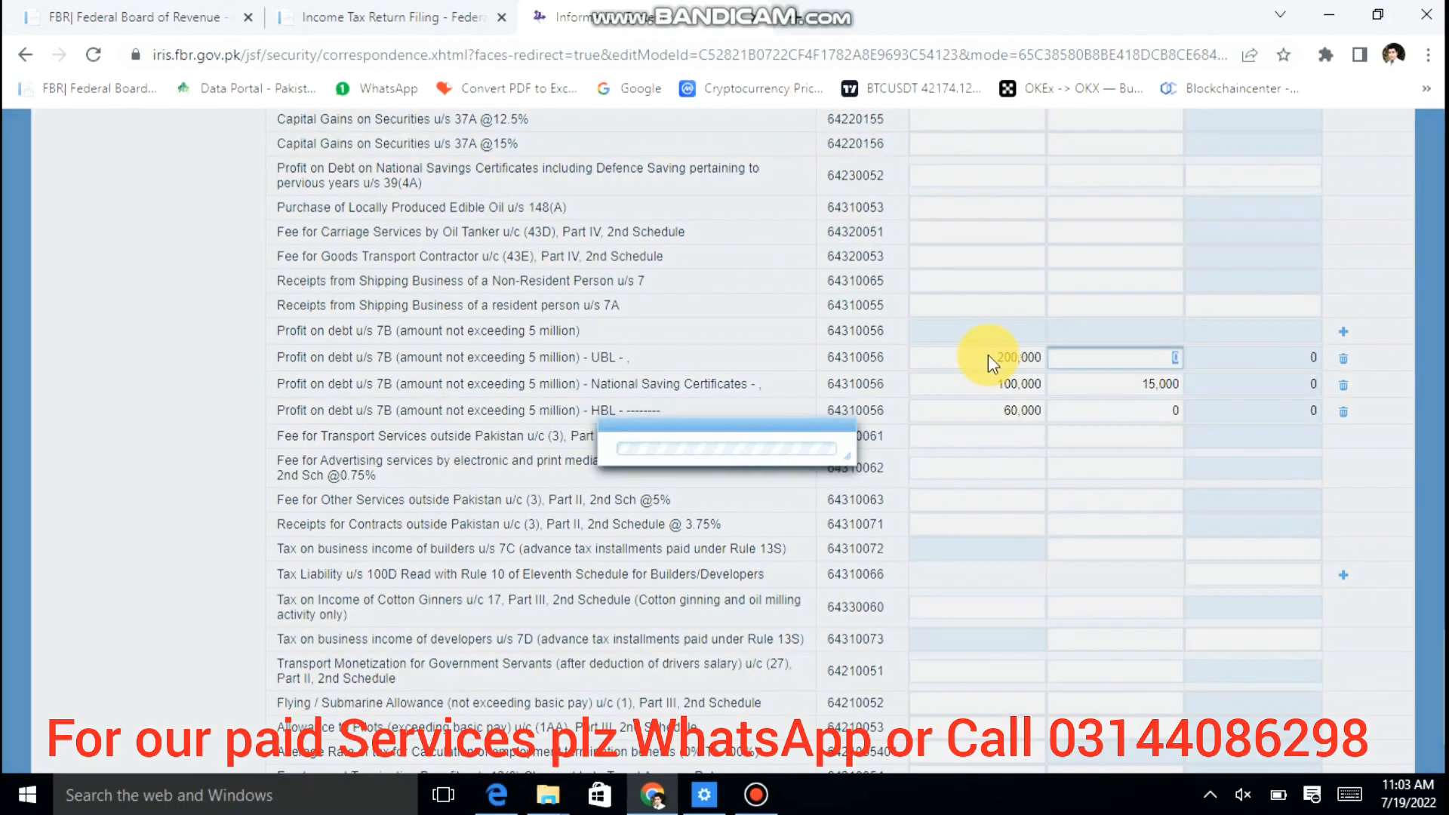
pyautogui.write('30000')
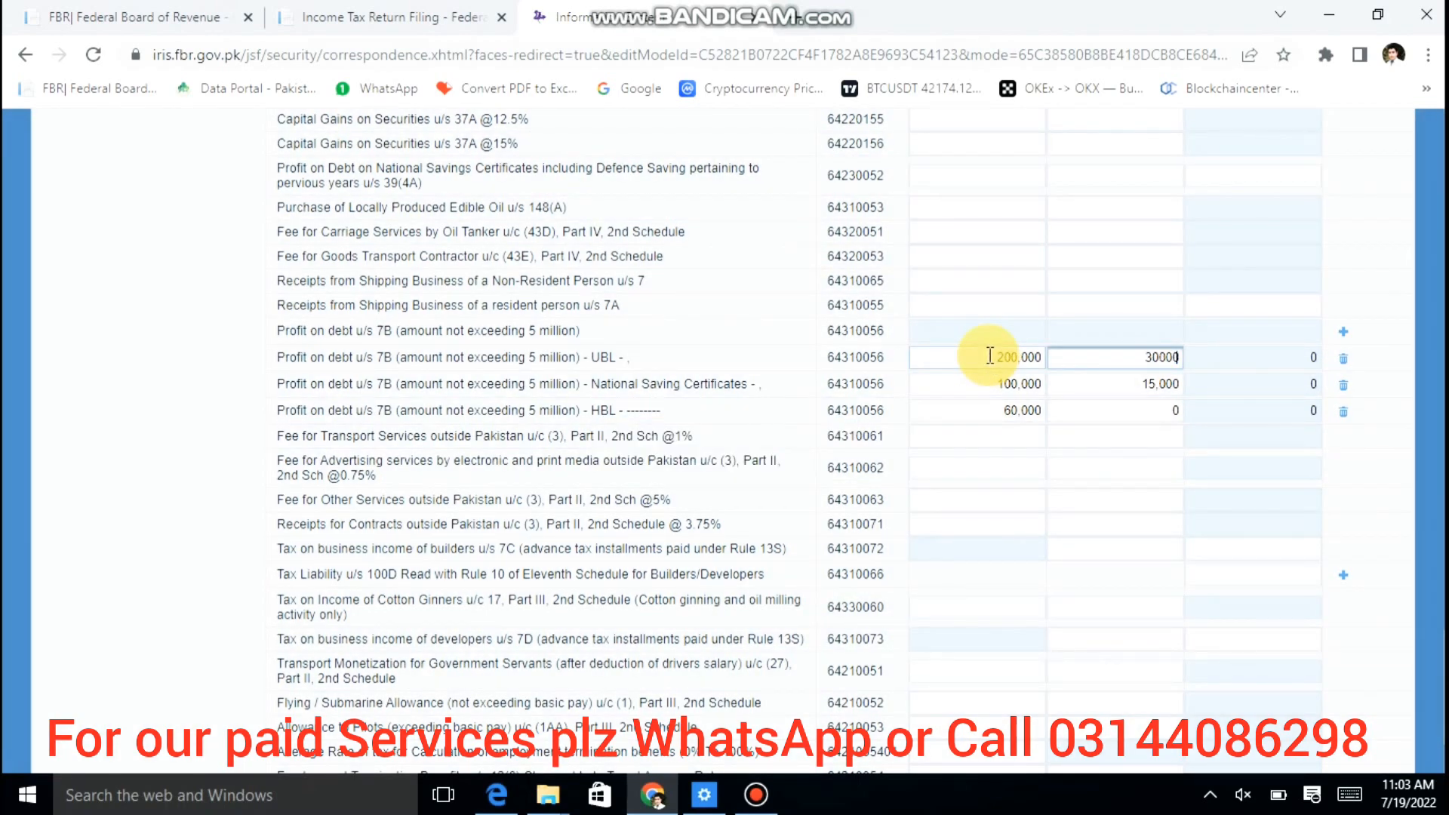
pyautogui.press('Tab')
# Step: Recalculate the final tax section totals
pyautogui.scroll(20, 989, 354)
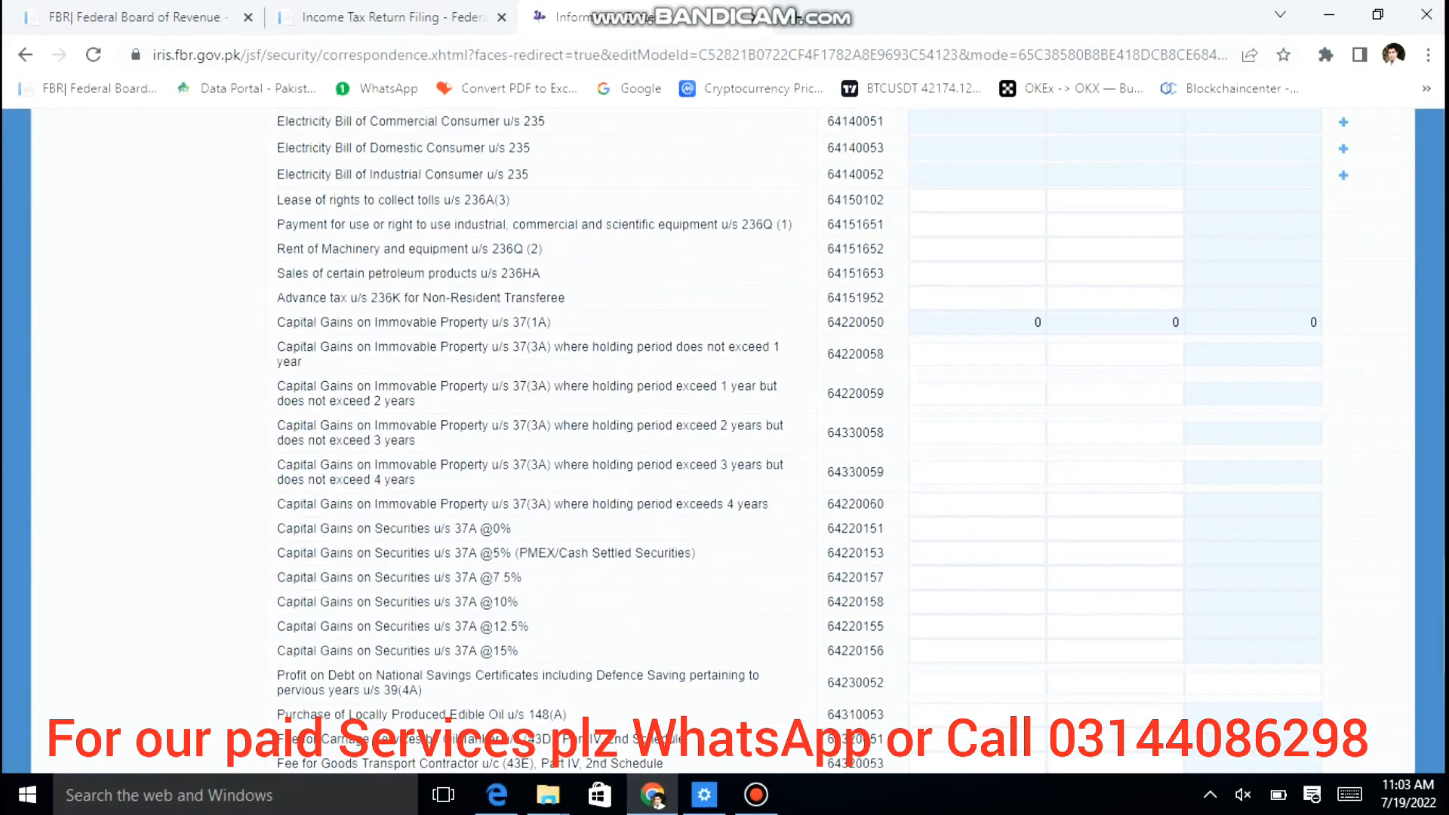
pyautogui.scroll(8, 989, 355)
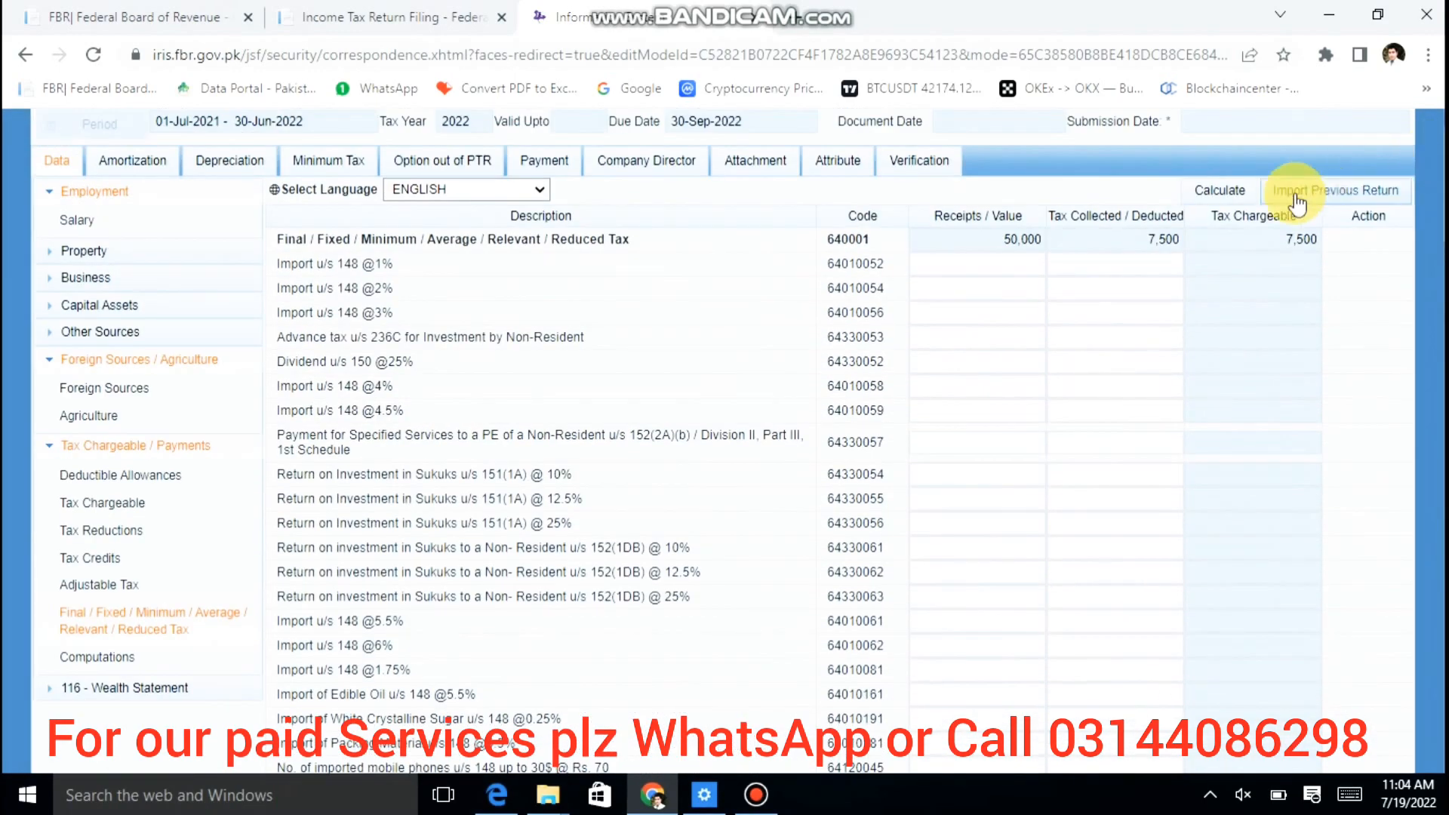
pyautogui.click(1238, 193)
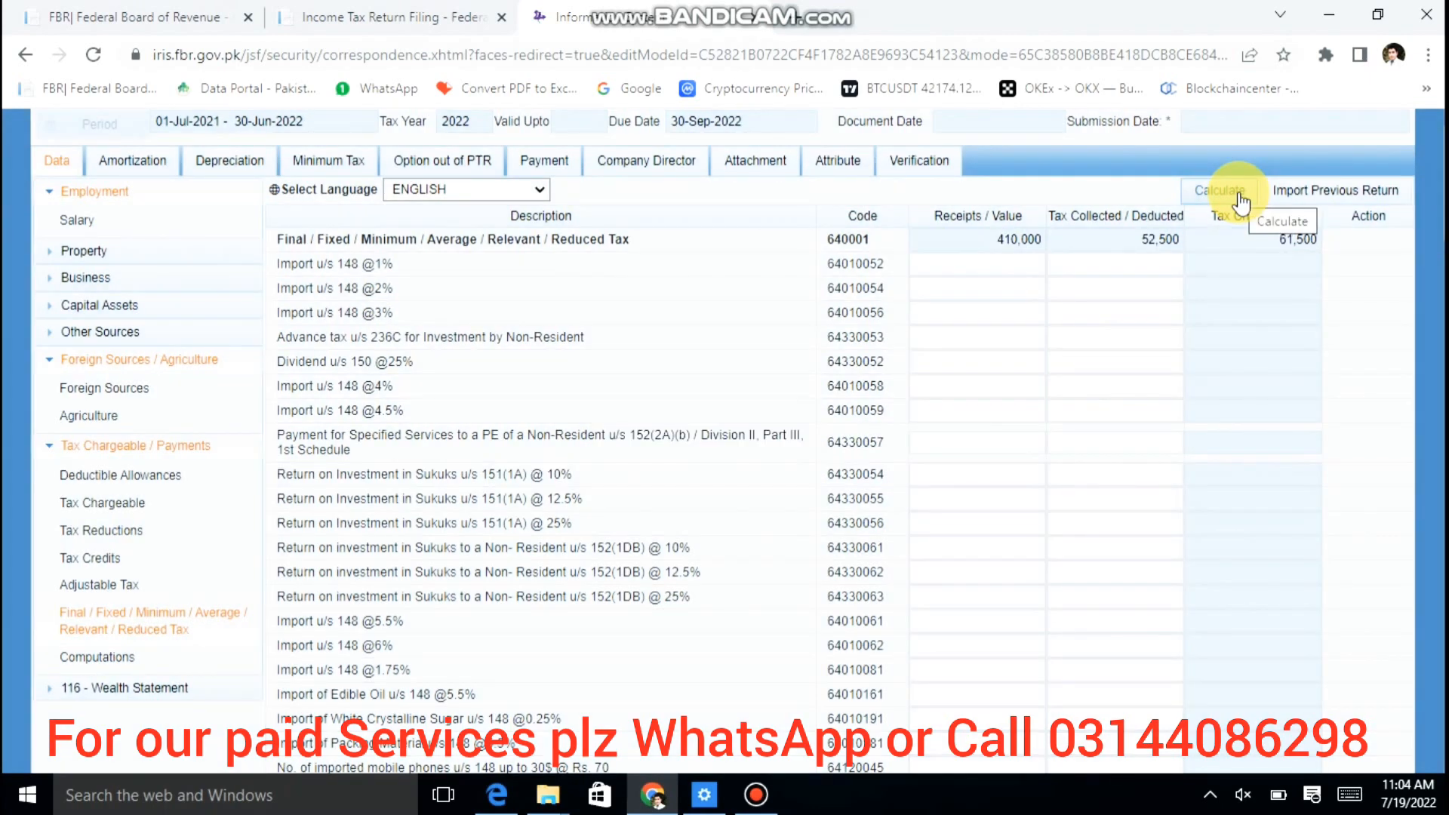
pyautogui.click(1238, 195)
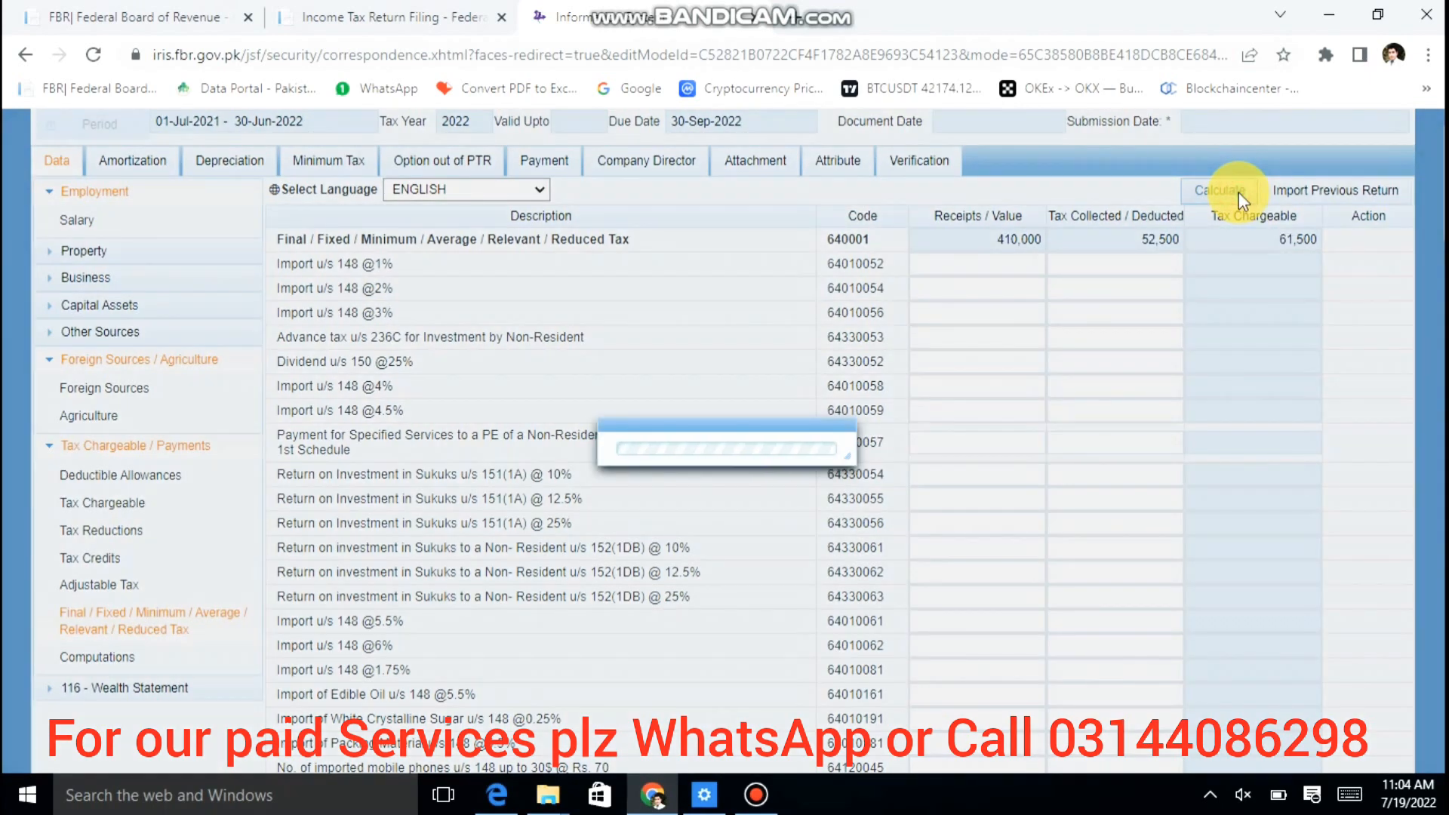
# Step: Enter 9,000 as HBL's tax deducted and recalculate to 410,000 receipts and 61,500 tax
pyautogui.scroll(-20, 1241, 202)
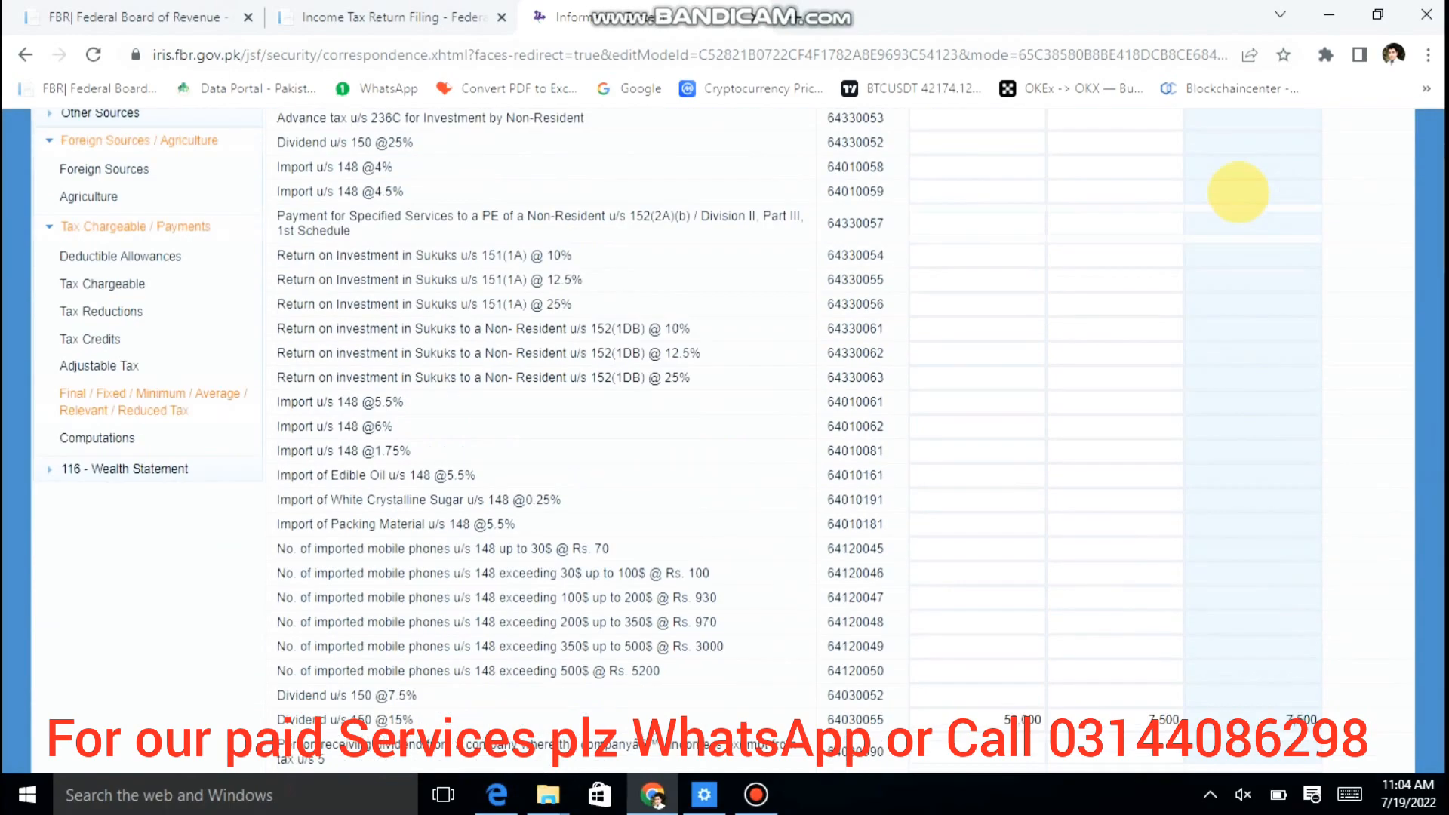
pyautogui.scroll(-2, 1239, 193)
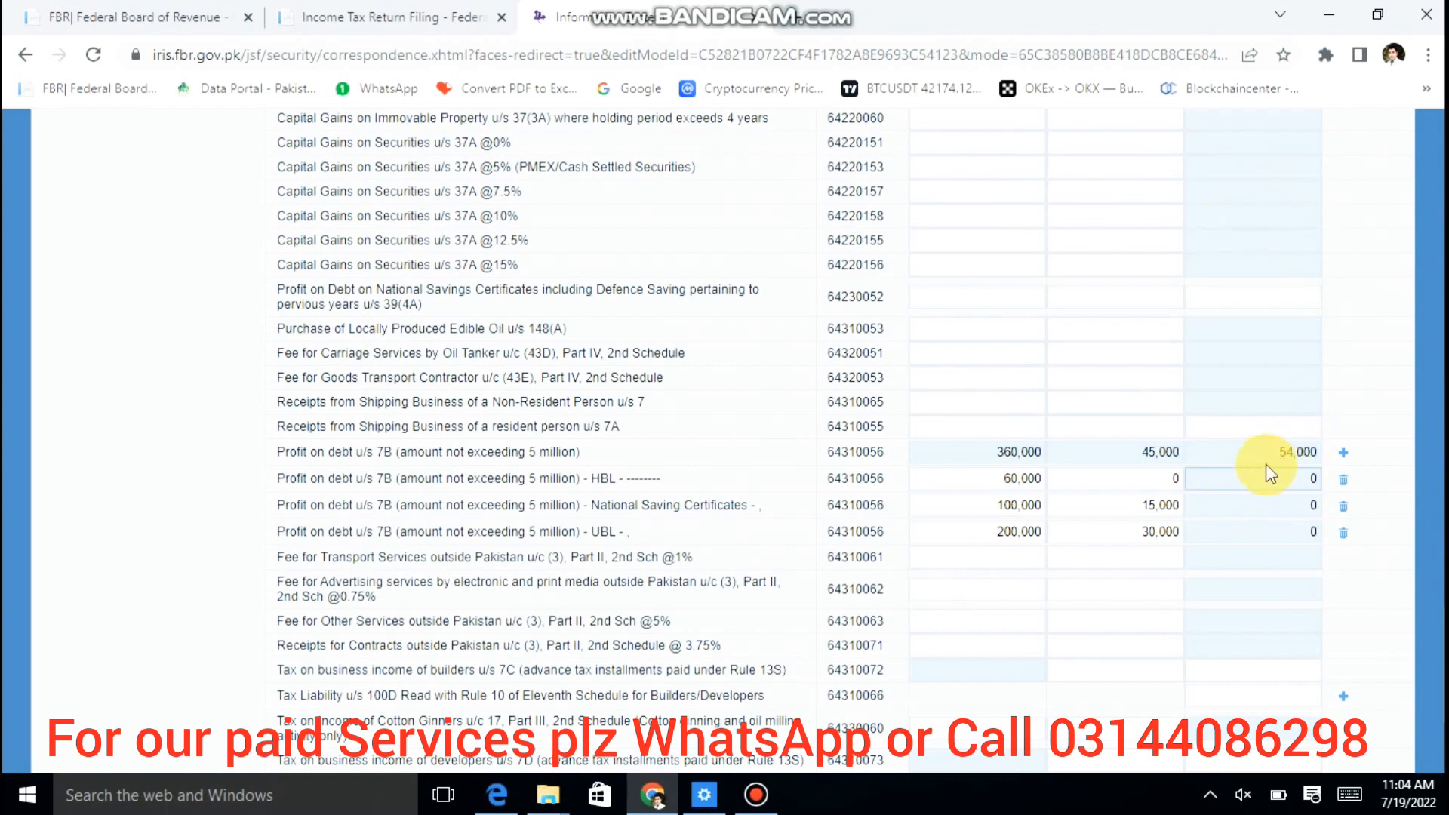
pyautogui.click(1124, 479)
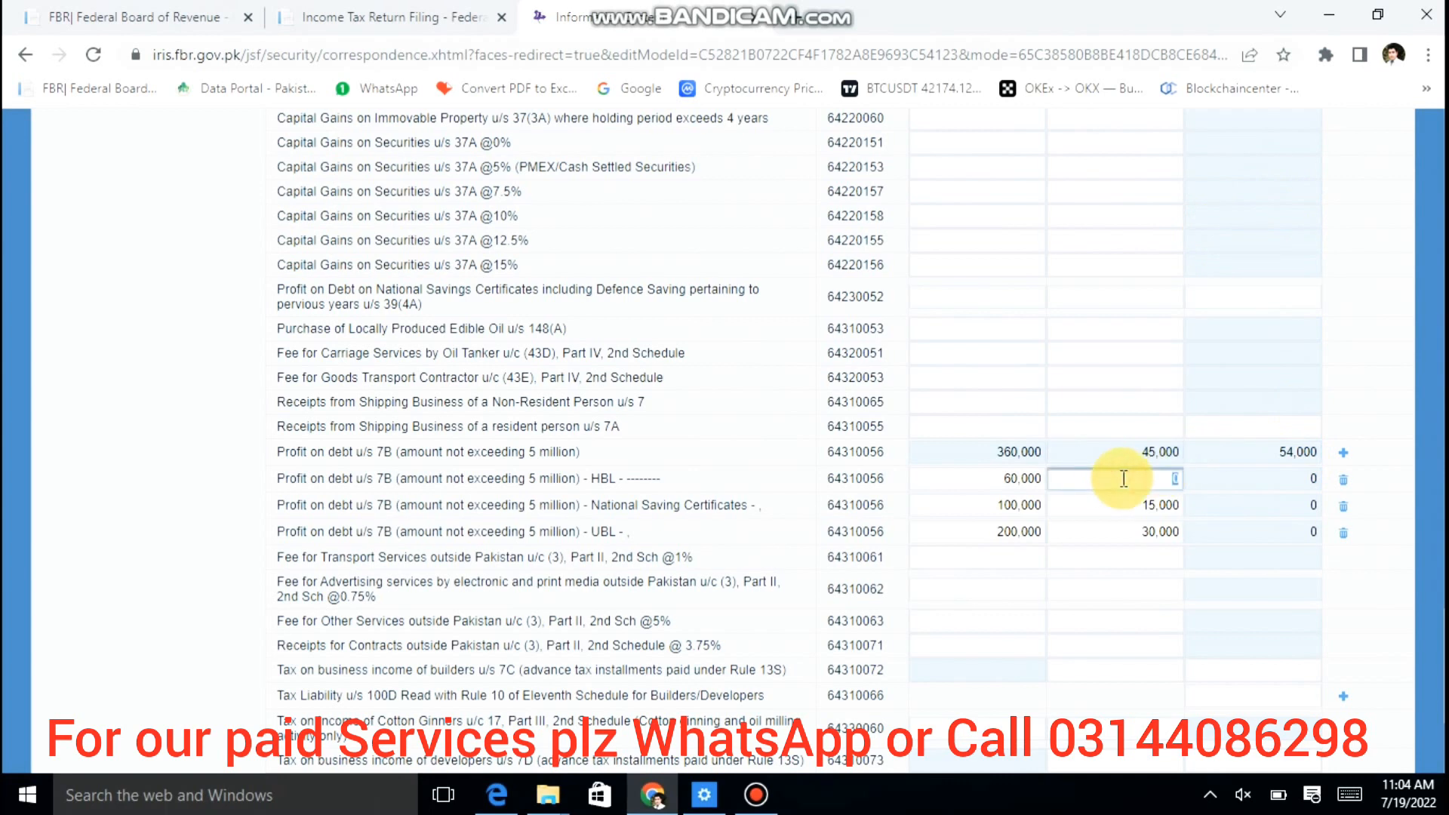
pyautogui.write('9000')
pyautogui.scroll(15, 1123, 478)
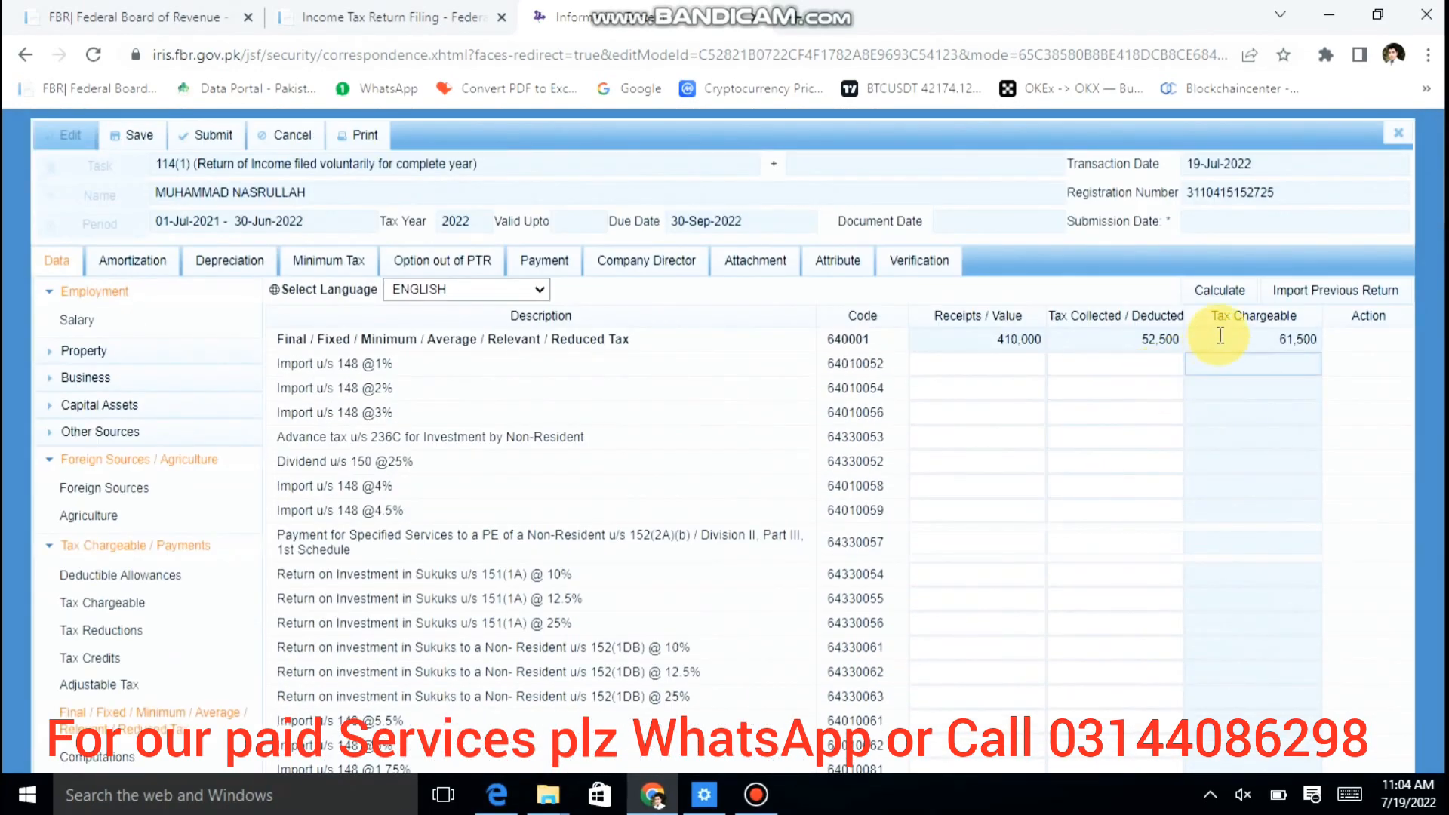
pyautogui.click(1208, 294)
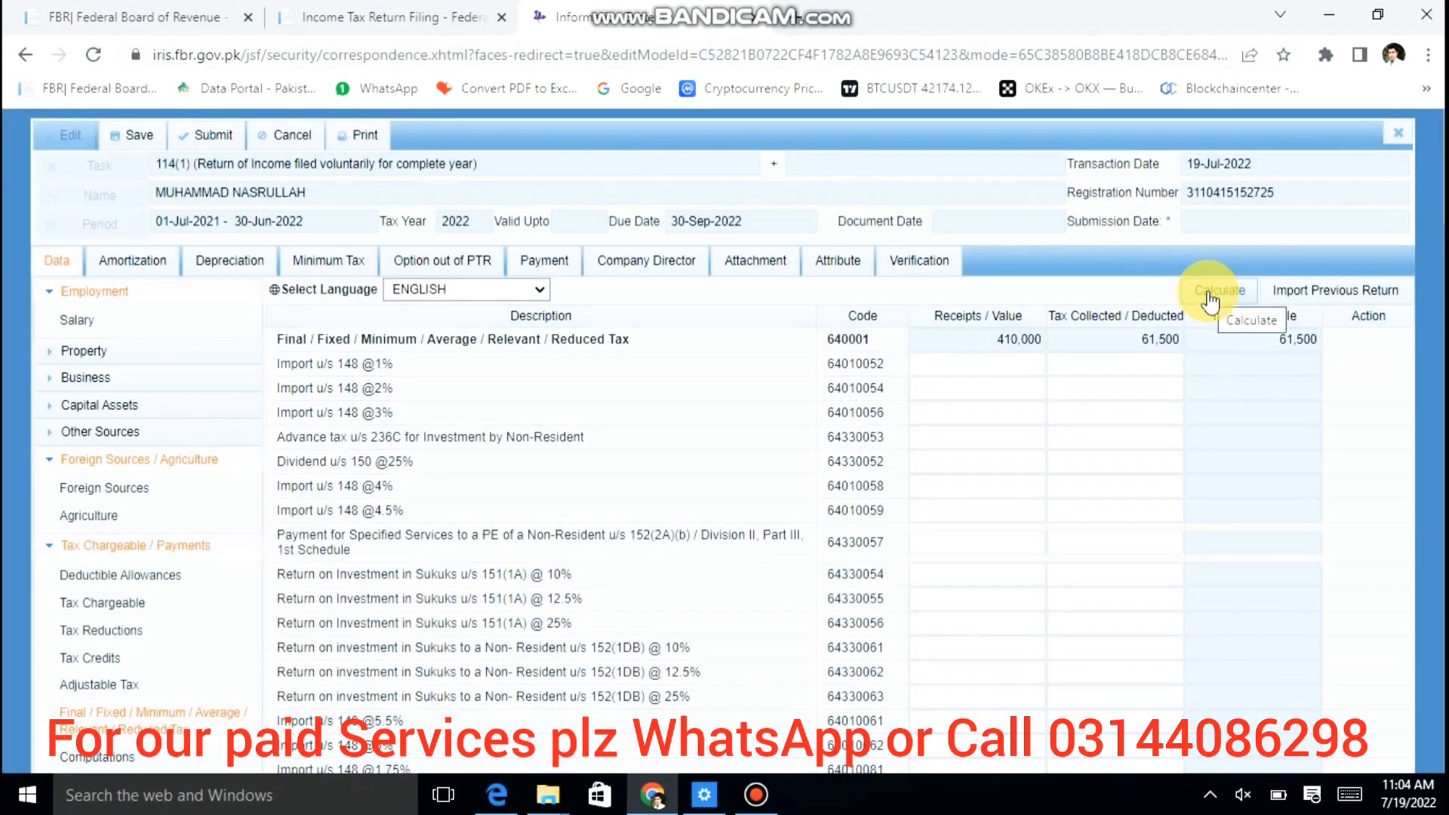
pyautogui.click(1210, 299)
# Step: Scroll through the Final / Fixed / Minimum tax table, checking the 50,000 dividend receipt
pyautogui.scroll(-3, 1209, 299)
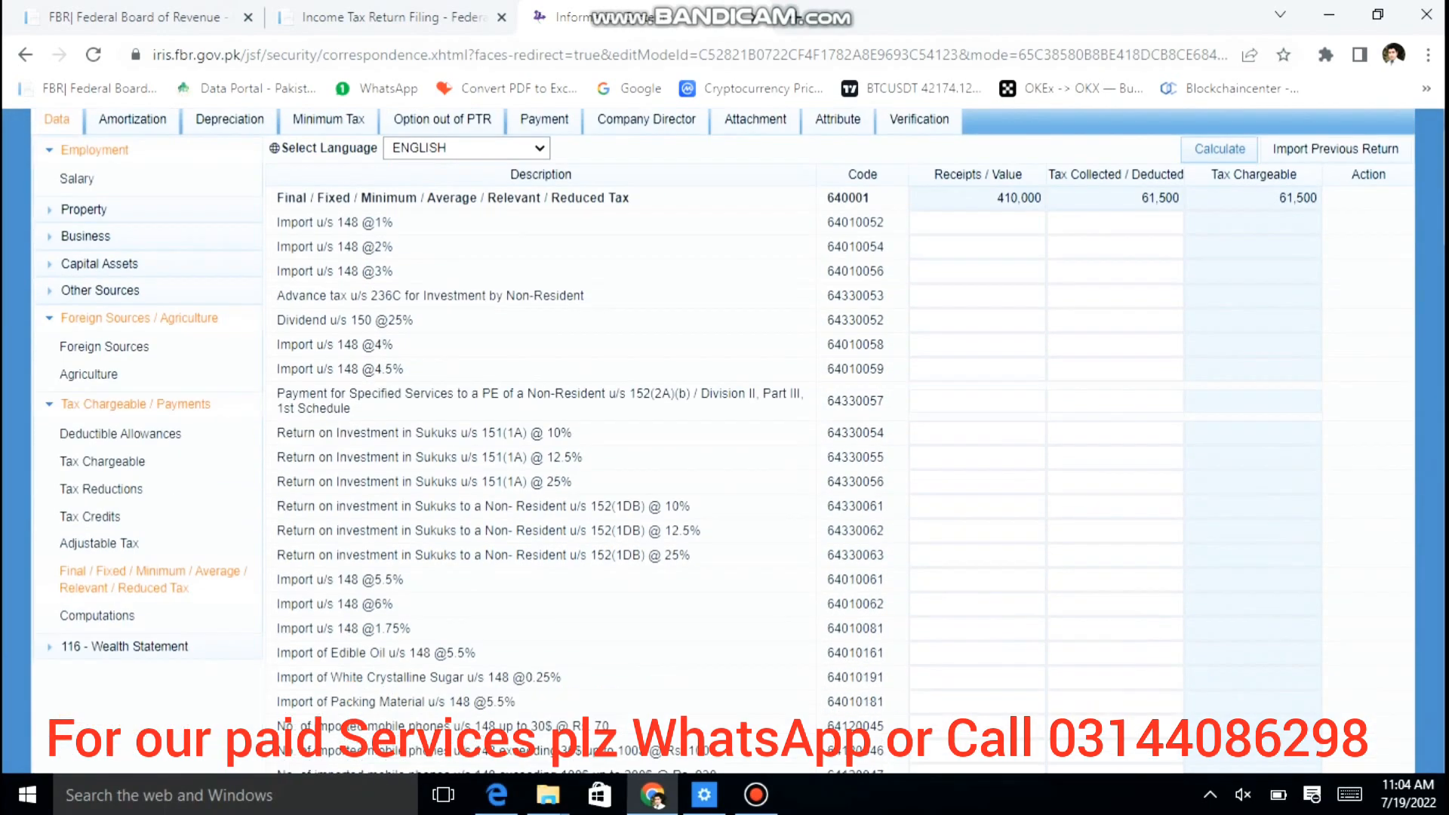
pyautogui.scroll(1, 1210, 299)
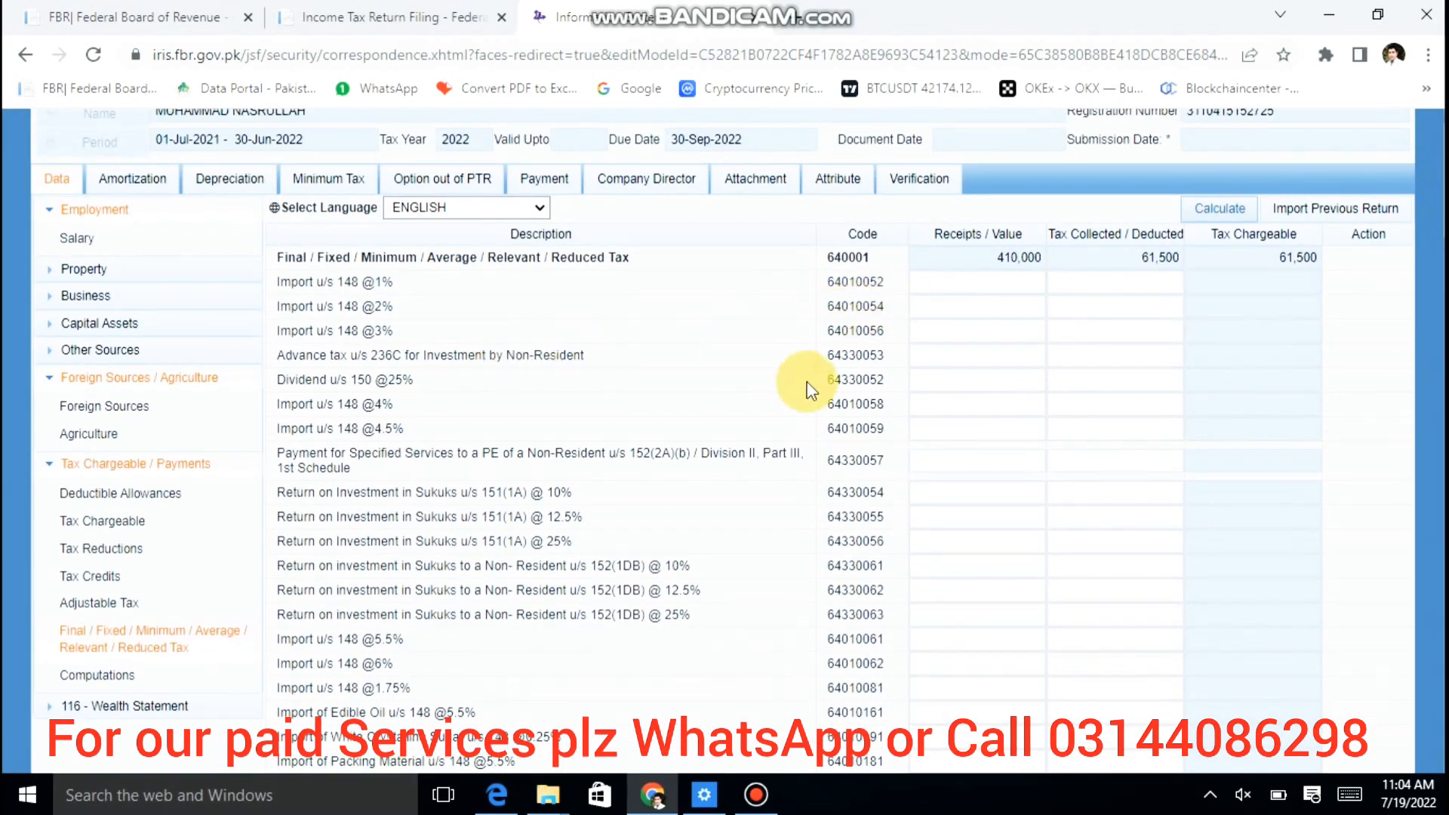
pyautogui.scroll(-6, 808, 388)
pyautogui.scroll(-8, 808, 388)
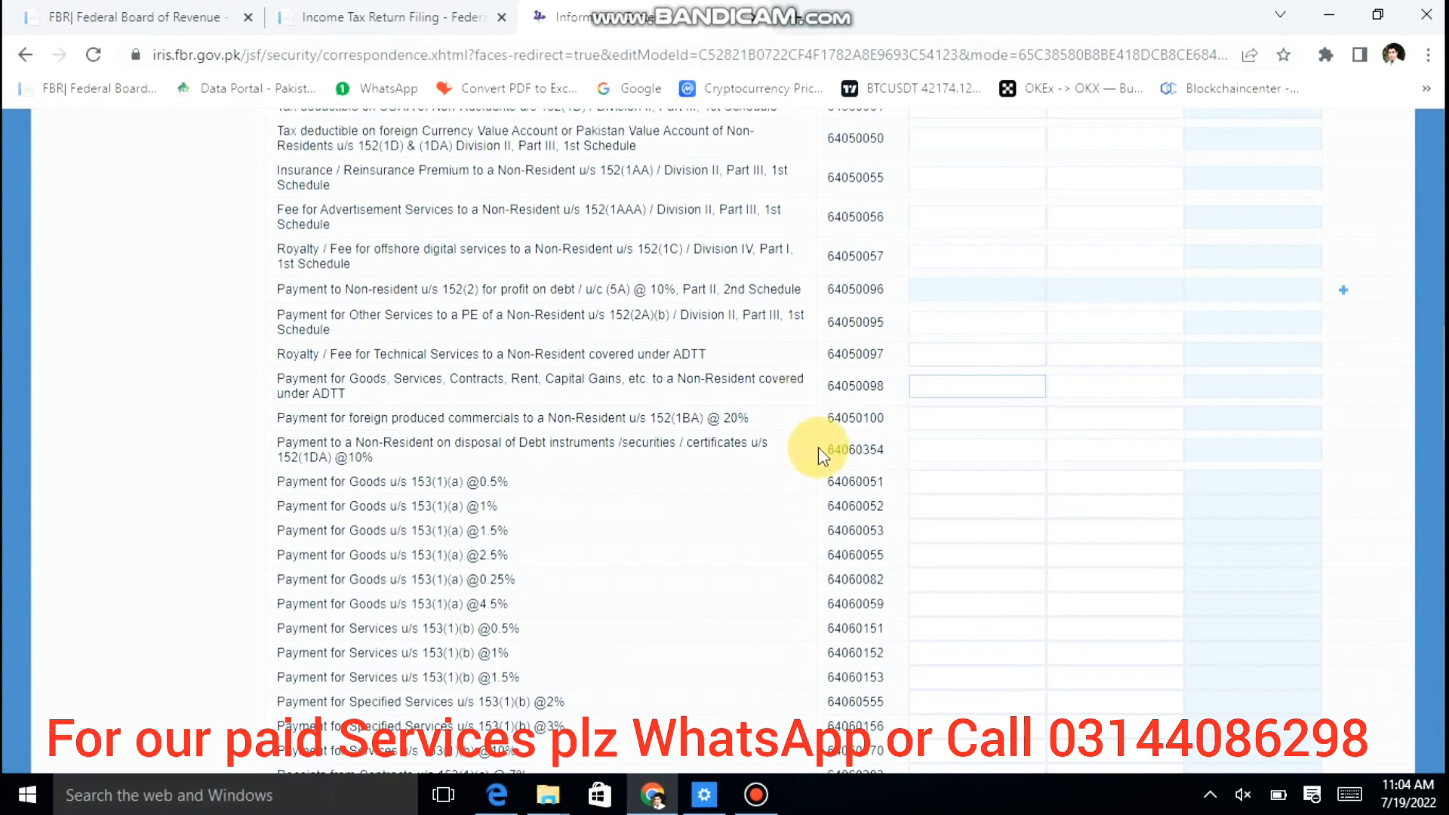
pyautogui.scroll(-10, 818, 447)
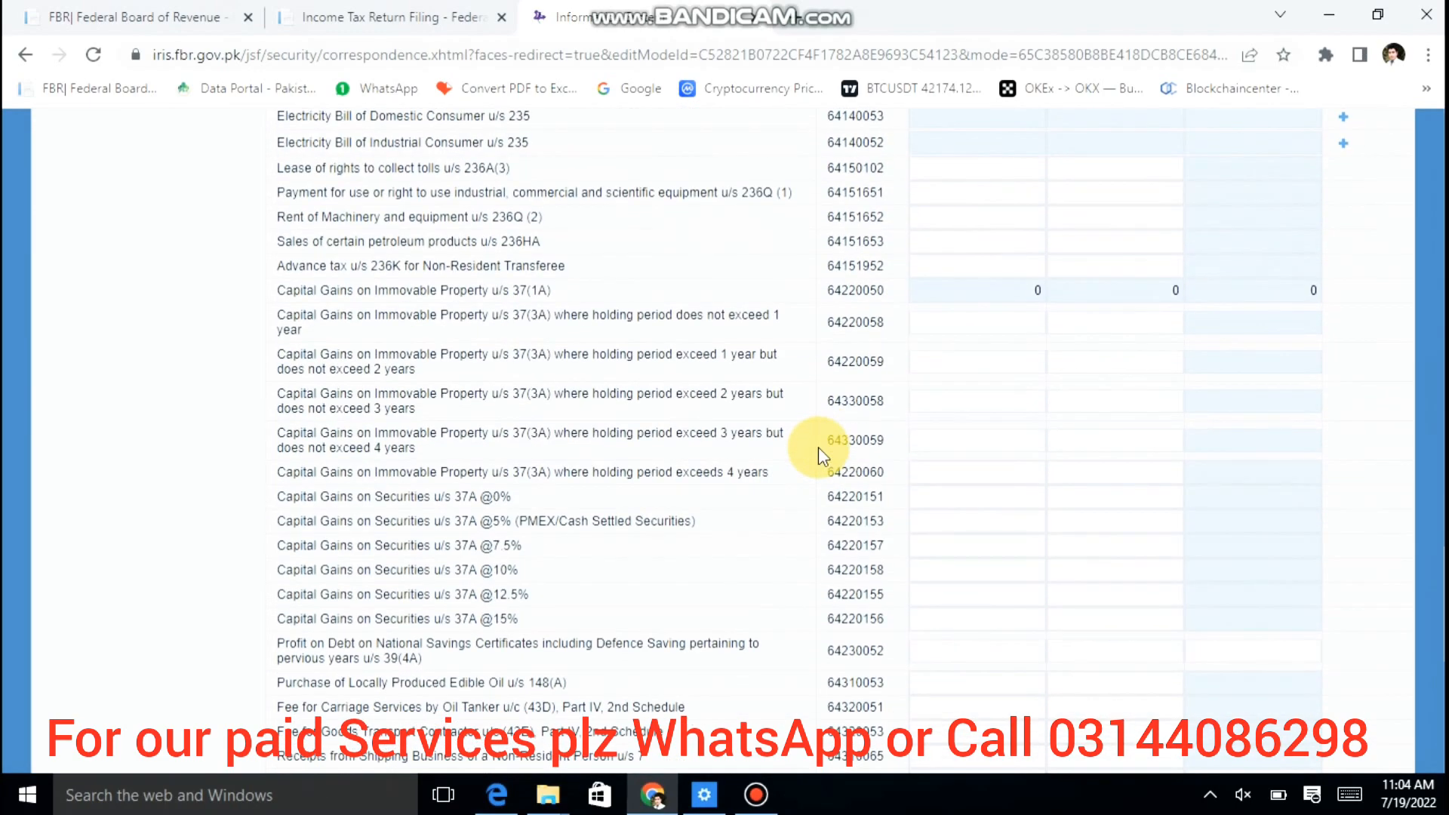
pyautogui.scroll(7, 819, 449)
pyautogui.scroll(15, 811, 448)
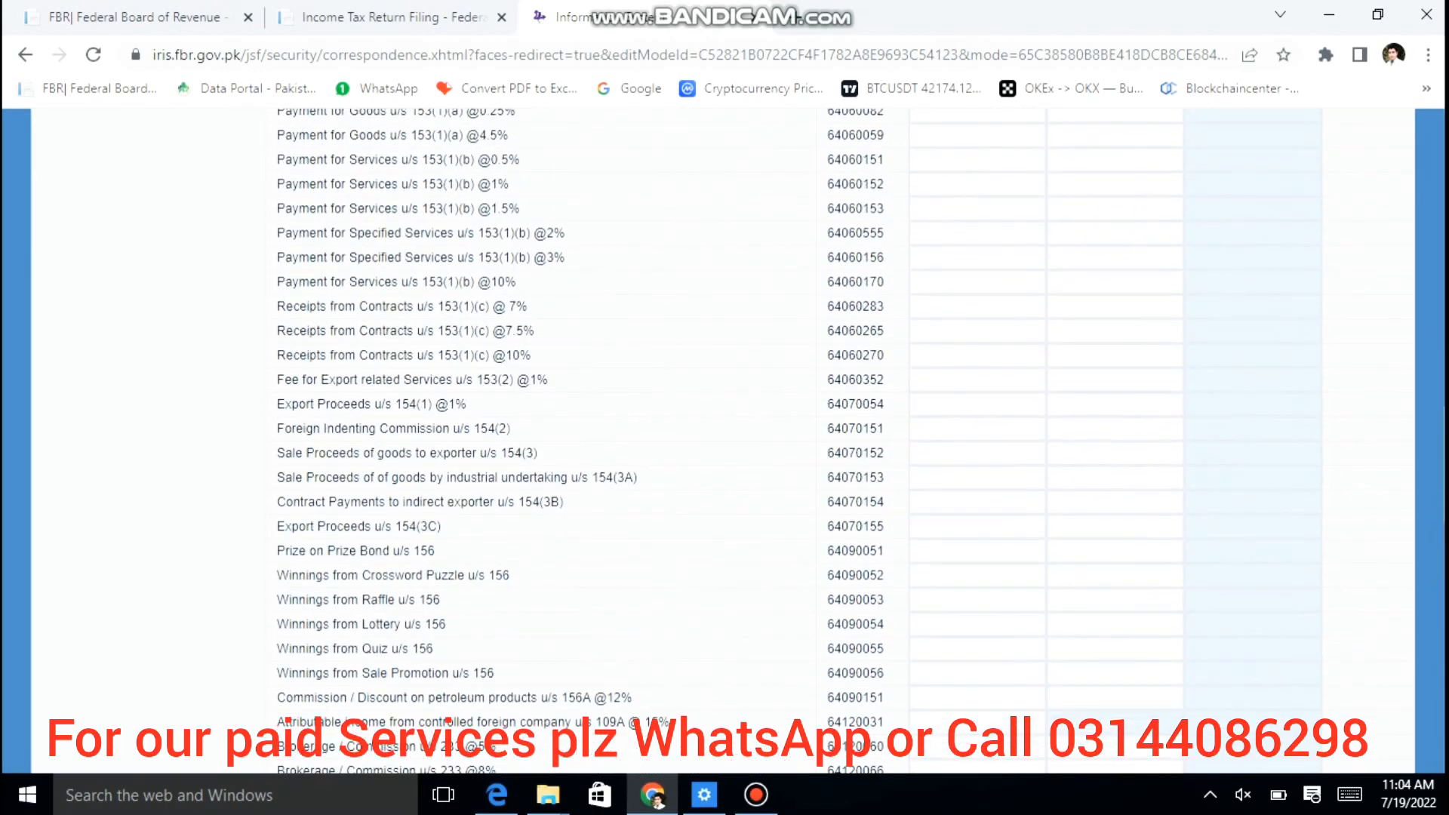
pyautogui.scroll(-8, 818, 447)
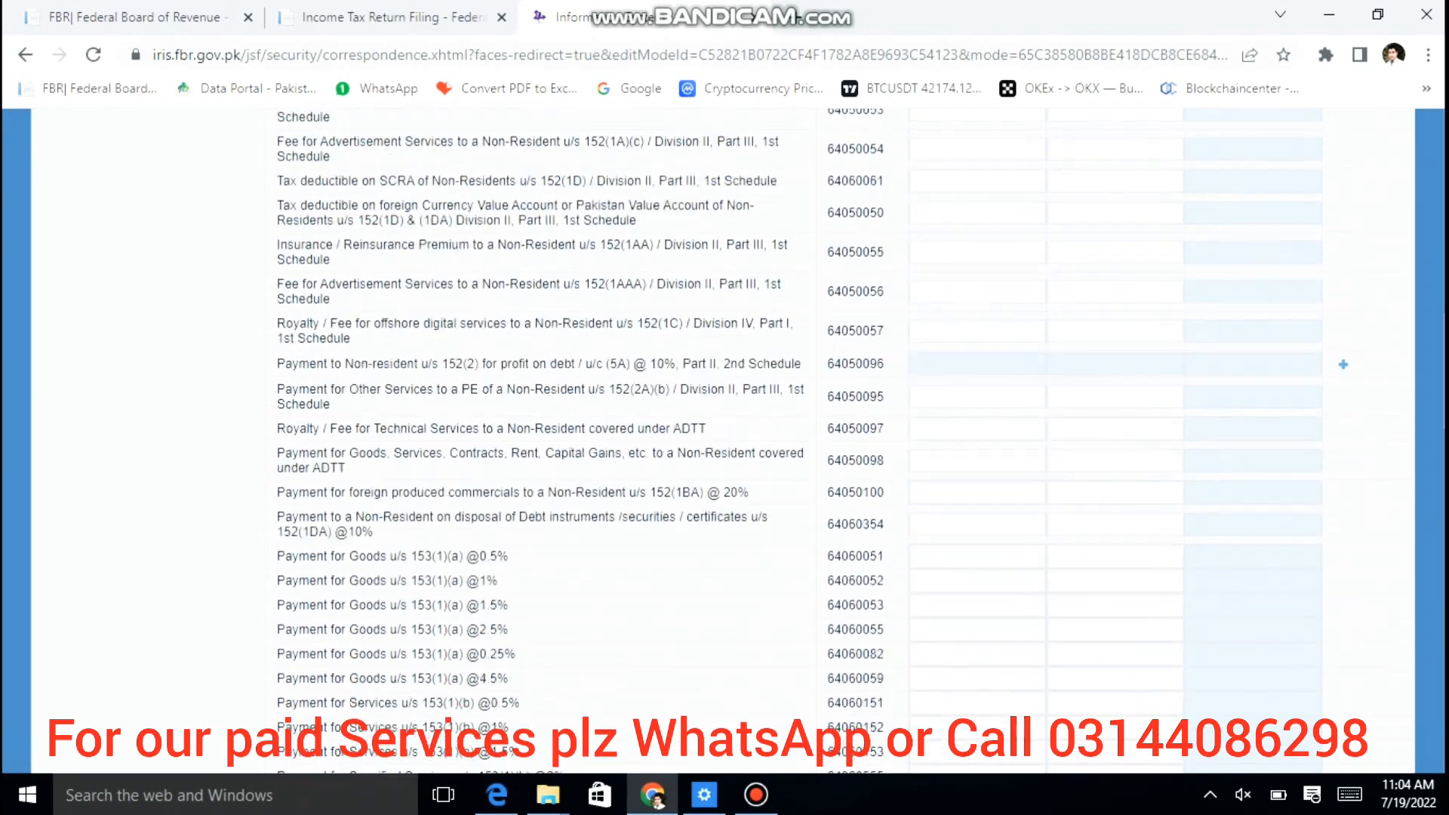
pyautogui.scroll(-7, 818, 448)
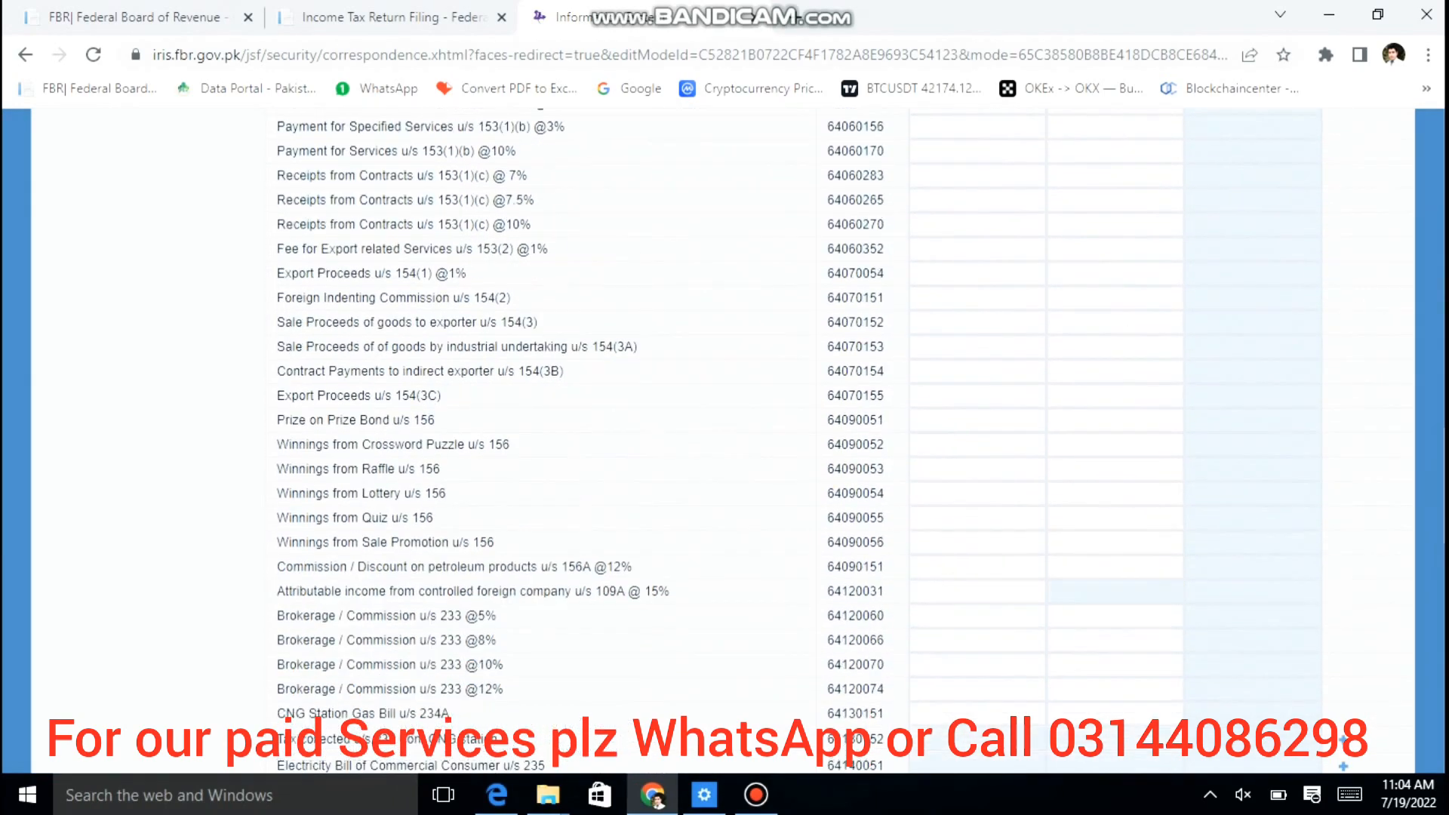
pyautogui.scroll(-15, 818, 448)
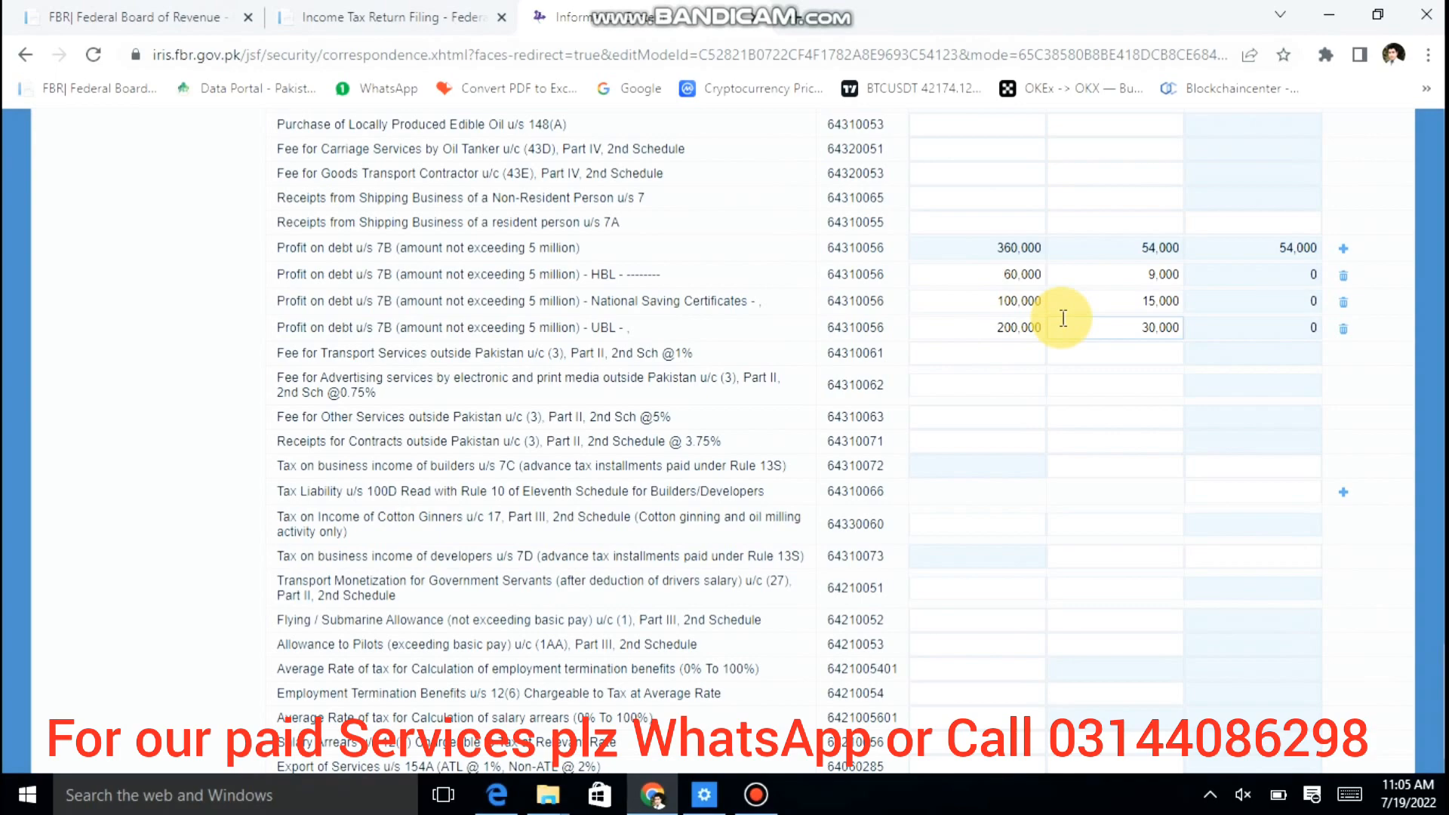
pyautogui.scroll(20, 1063, 318)
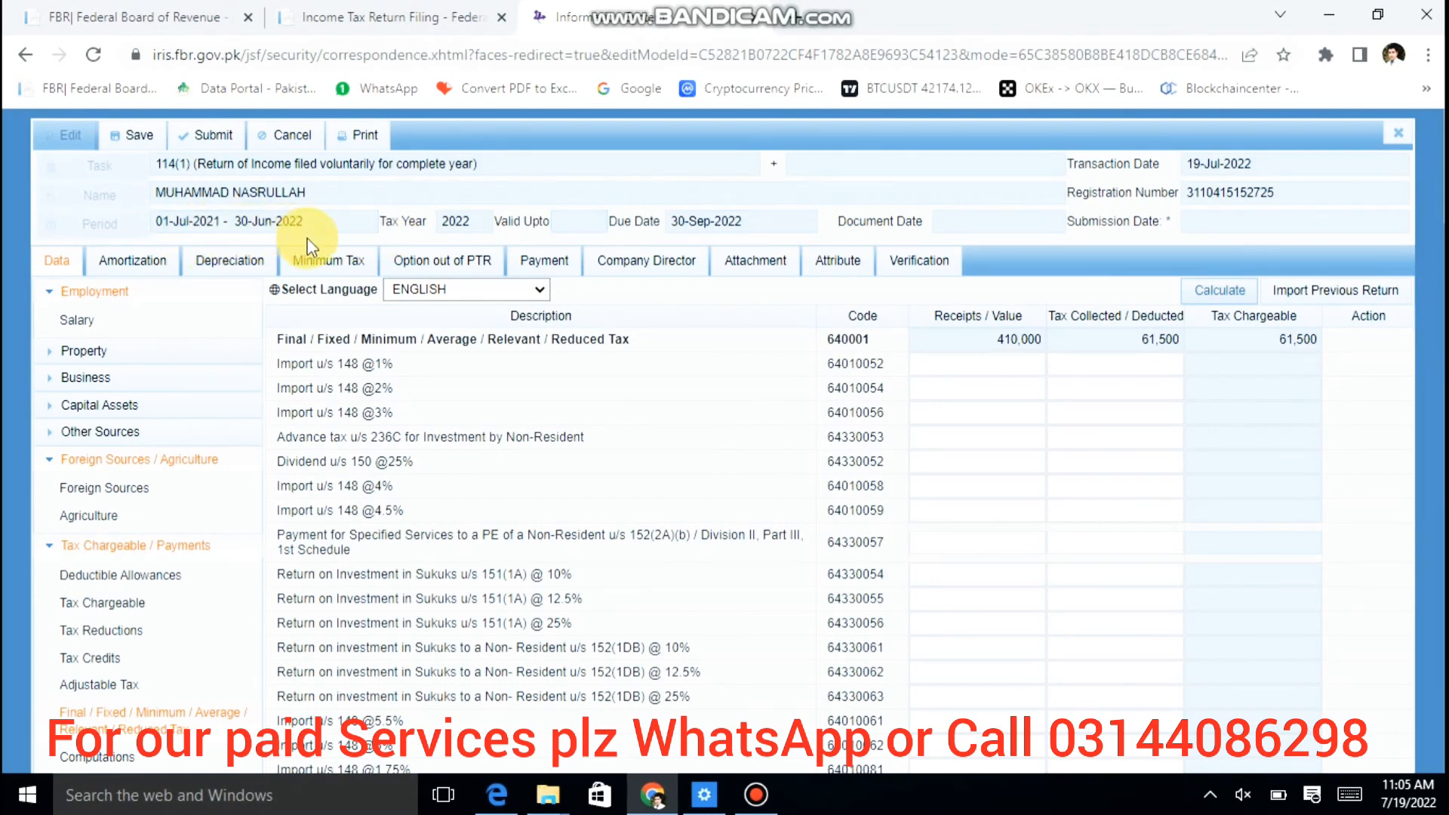
pyautogui.scroll(-7, 1095, 320)
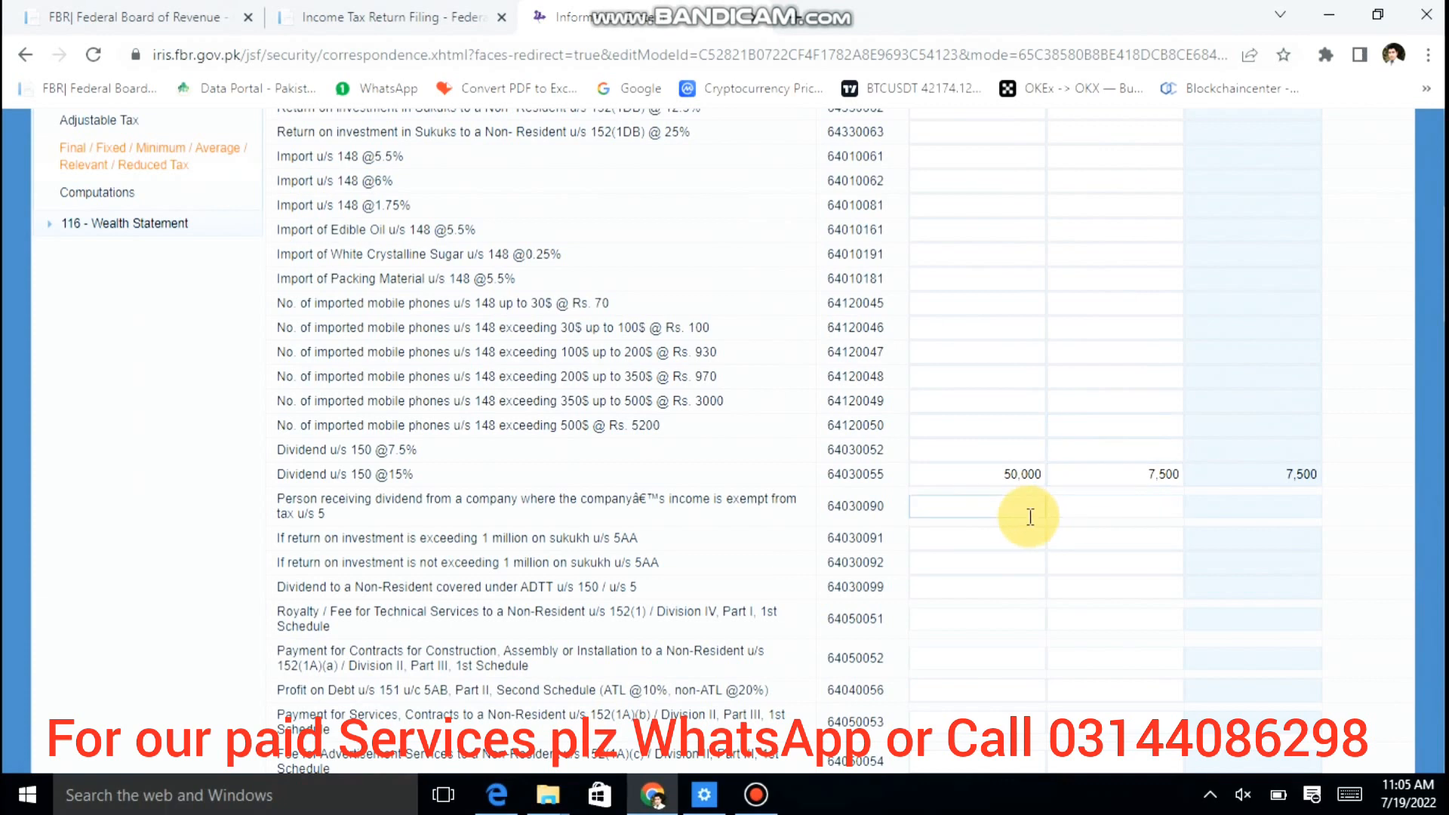
pyautogui.click(996, 480)
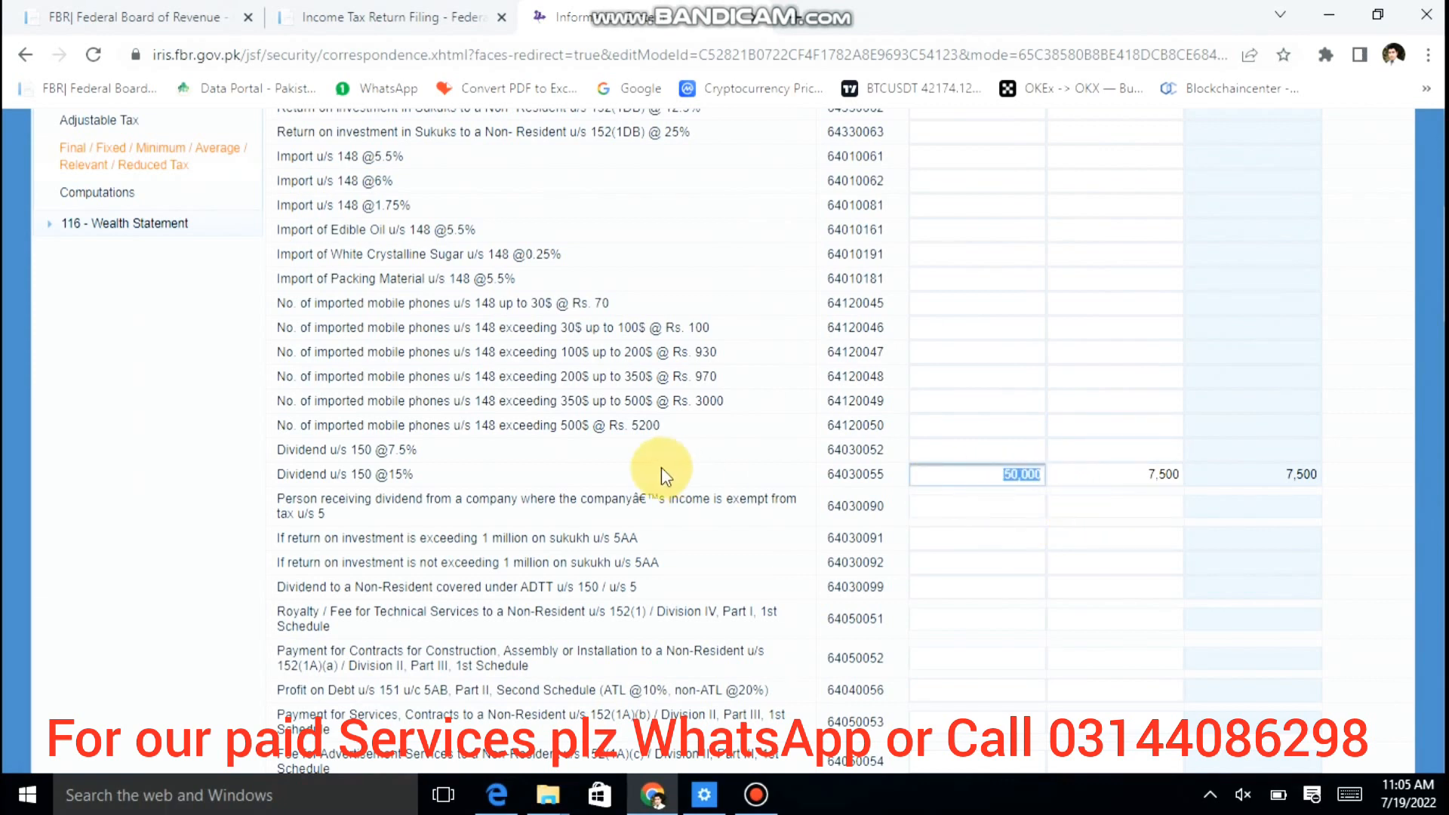
# Step: Open the Other Sources Receipts / Deductions schedule from the left menu
pyautogui.scroll(5, 661, 468)
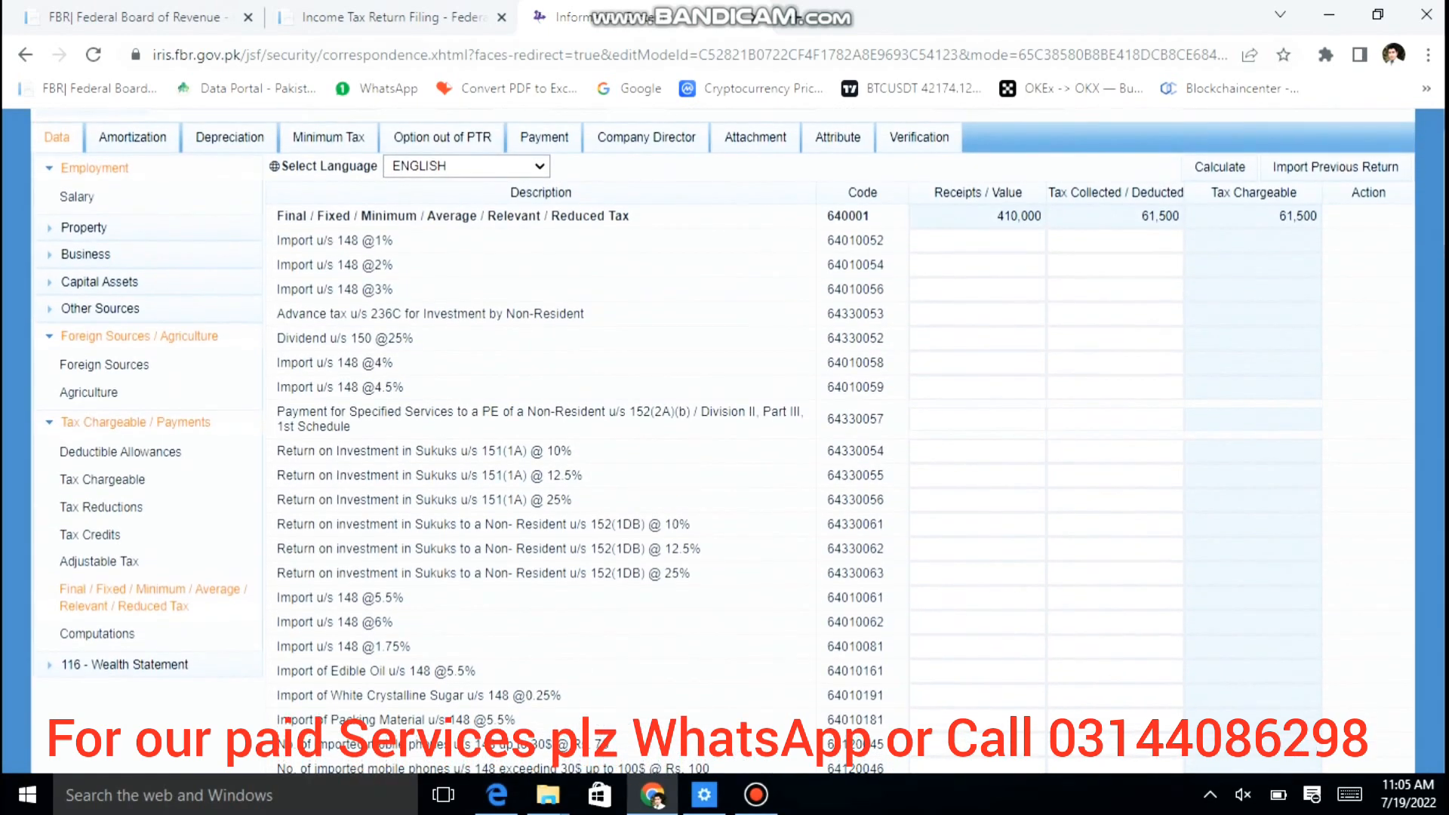
pyautogui.click(115, 308)
pyautogui.click(132, 338)
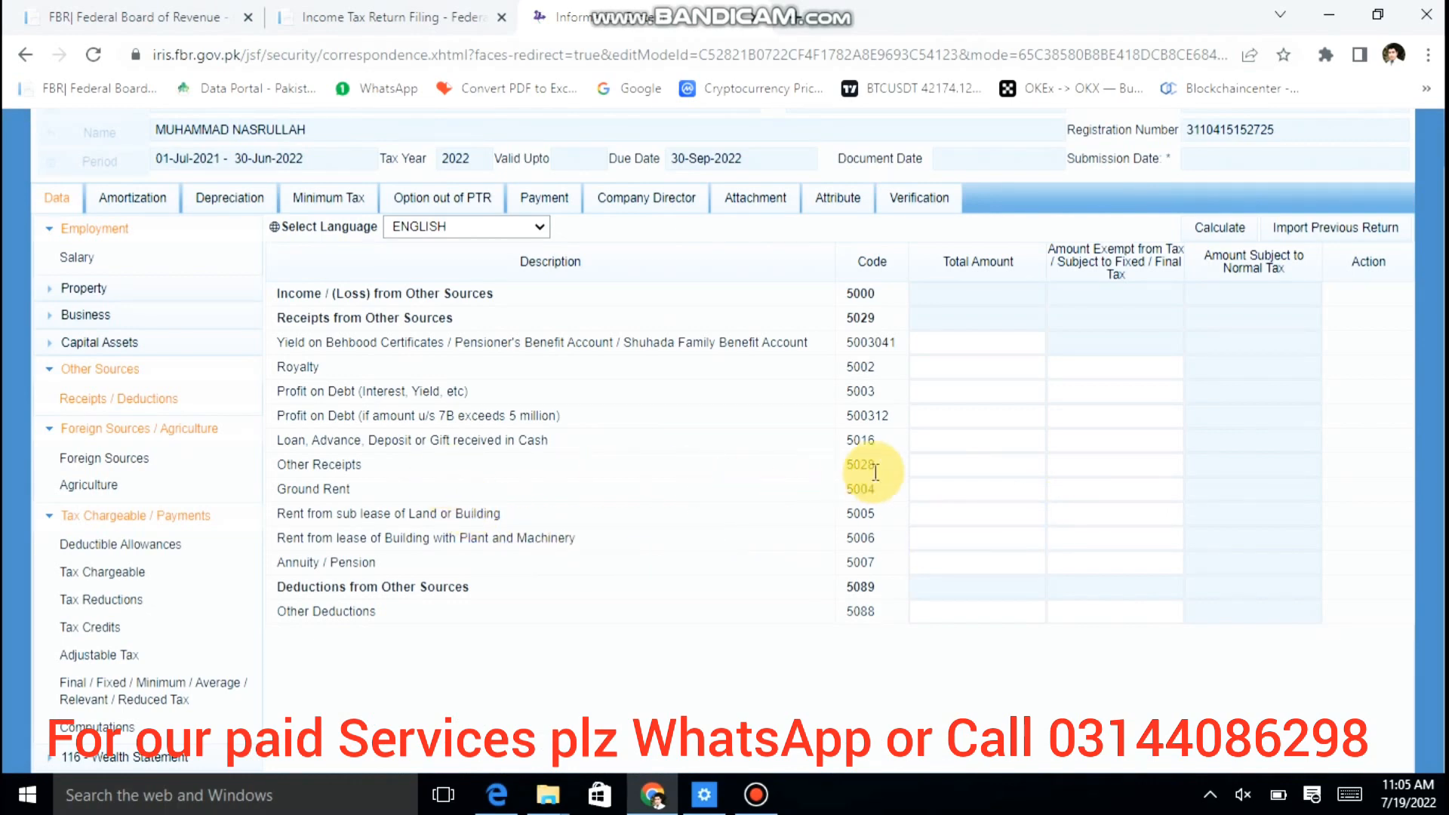
# Step: Enter 50,000 as Other Receipts and recalculate the Other Sources totals
pyautogui.click(929, 465)
pyautogui.write('500000')
pyautogui.press('Tab')
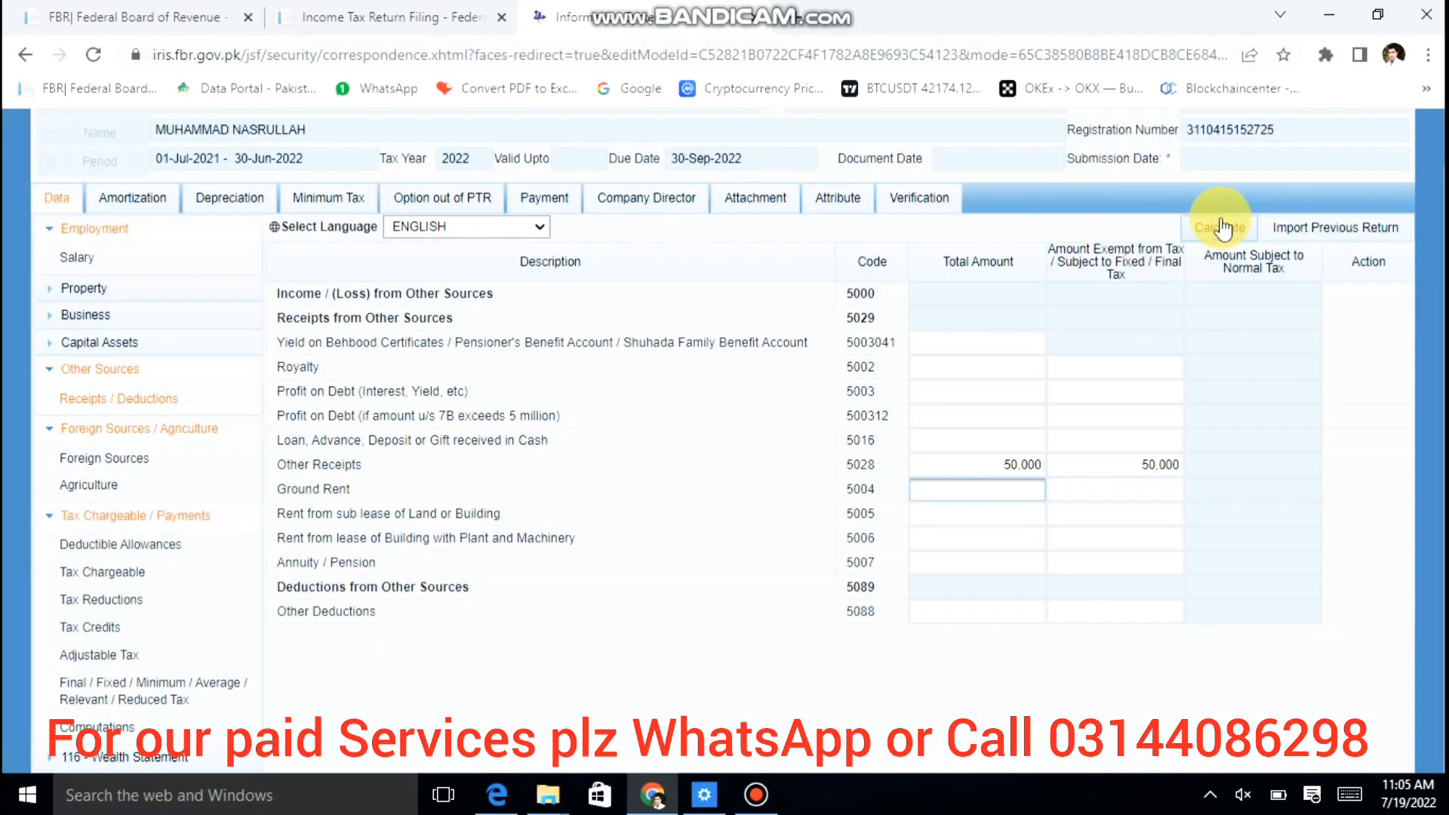
pyautogui.click(1218, 225)
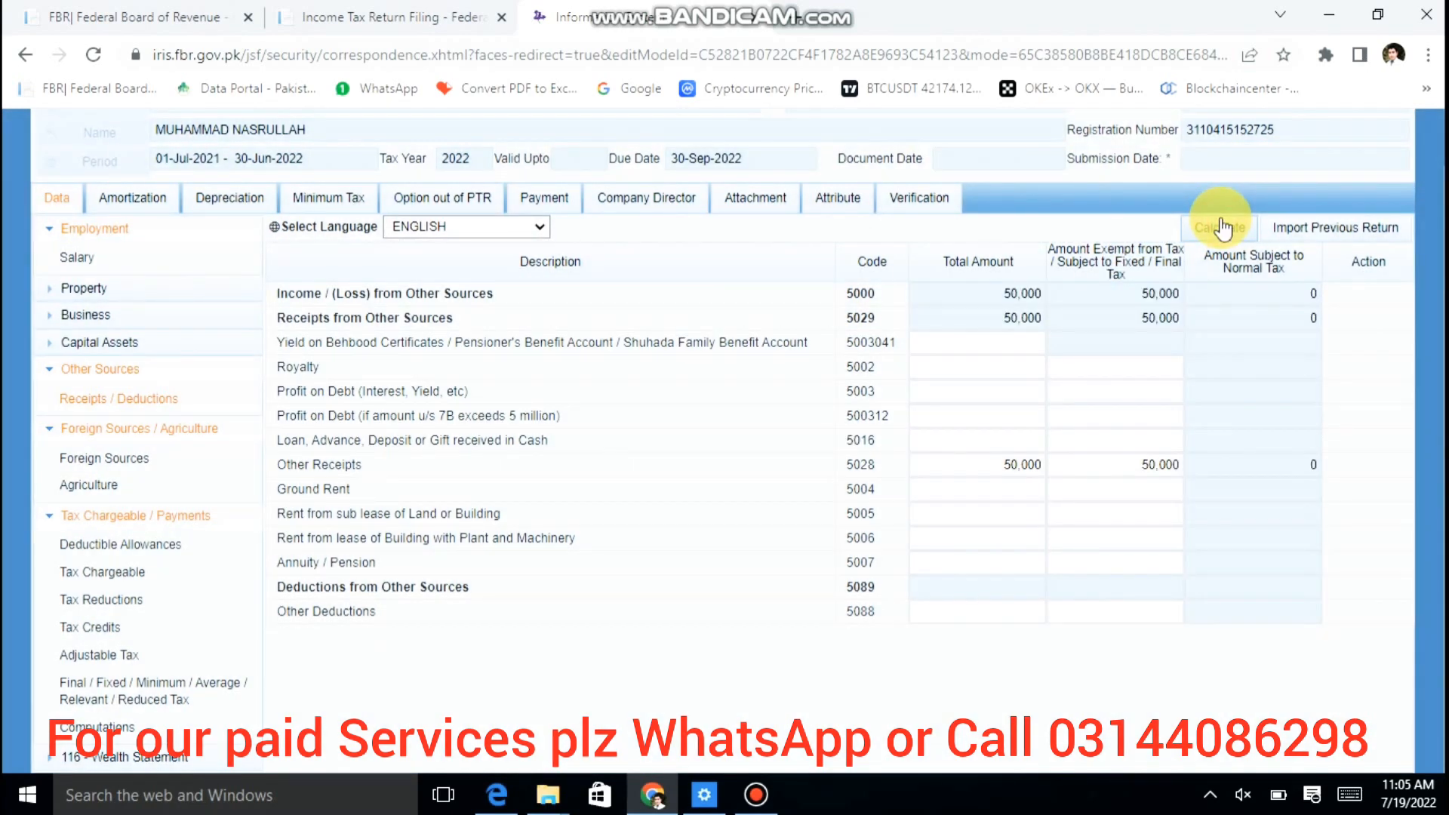
# Step: Check the 360,000 profit on debt amount in the final and fixed tax table
pyautogui.click(113, 684)
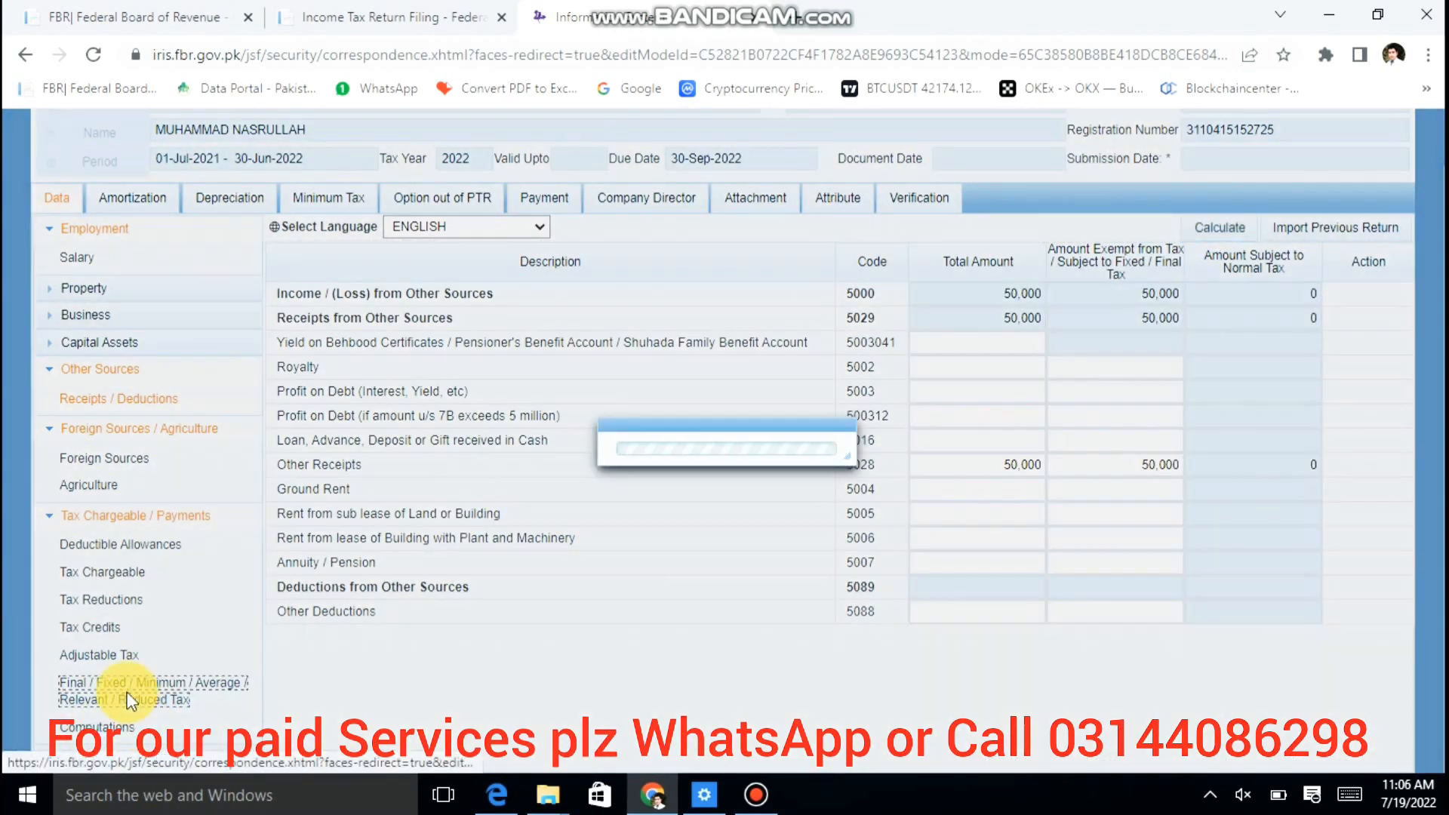
pyautogui.scroll(-15, 1164, 511)
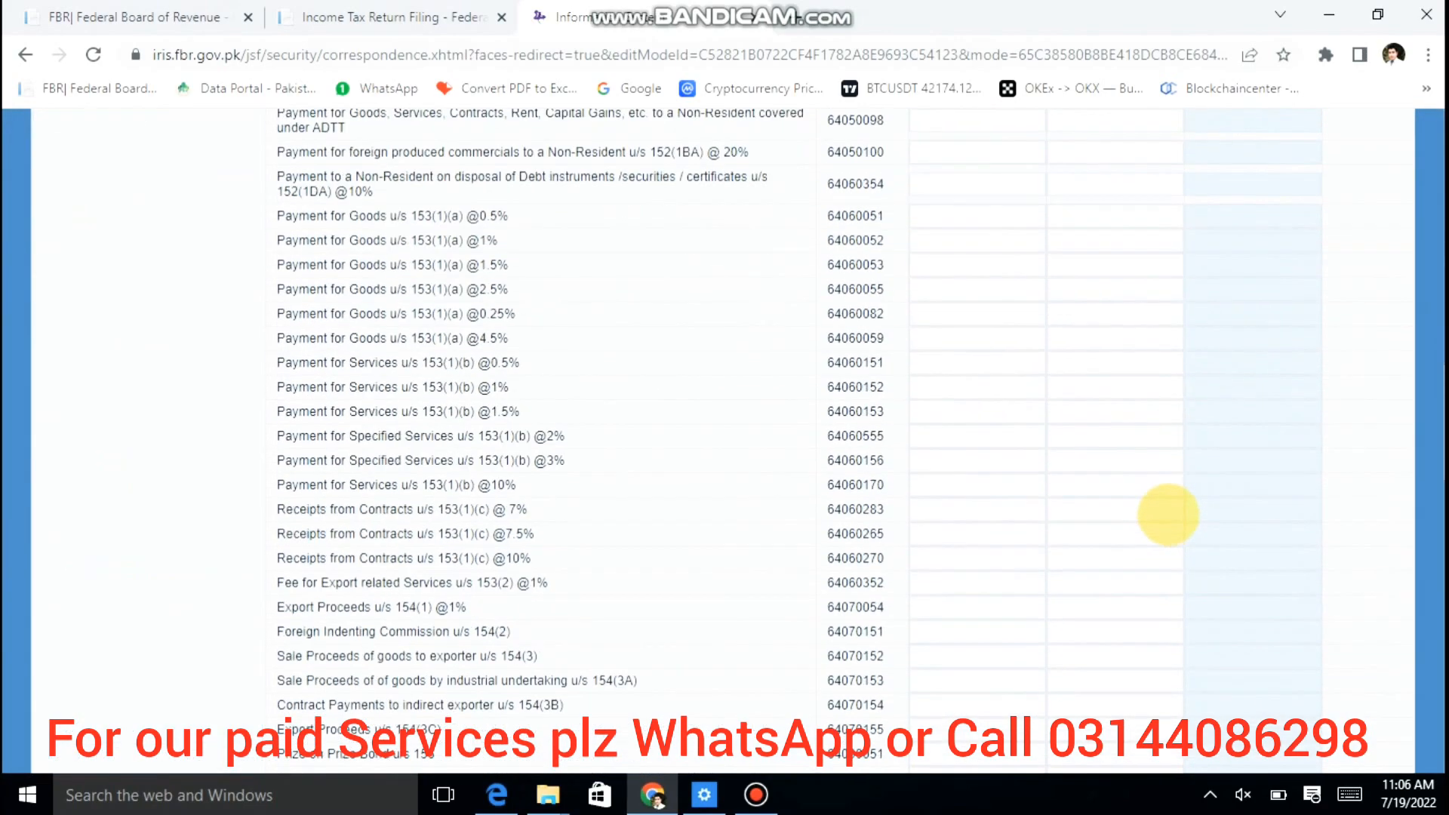
pyautogui.scroll(-10, 1167, 518)
pyautogui.scroll(2, 1167, 518)
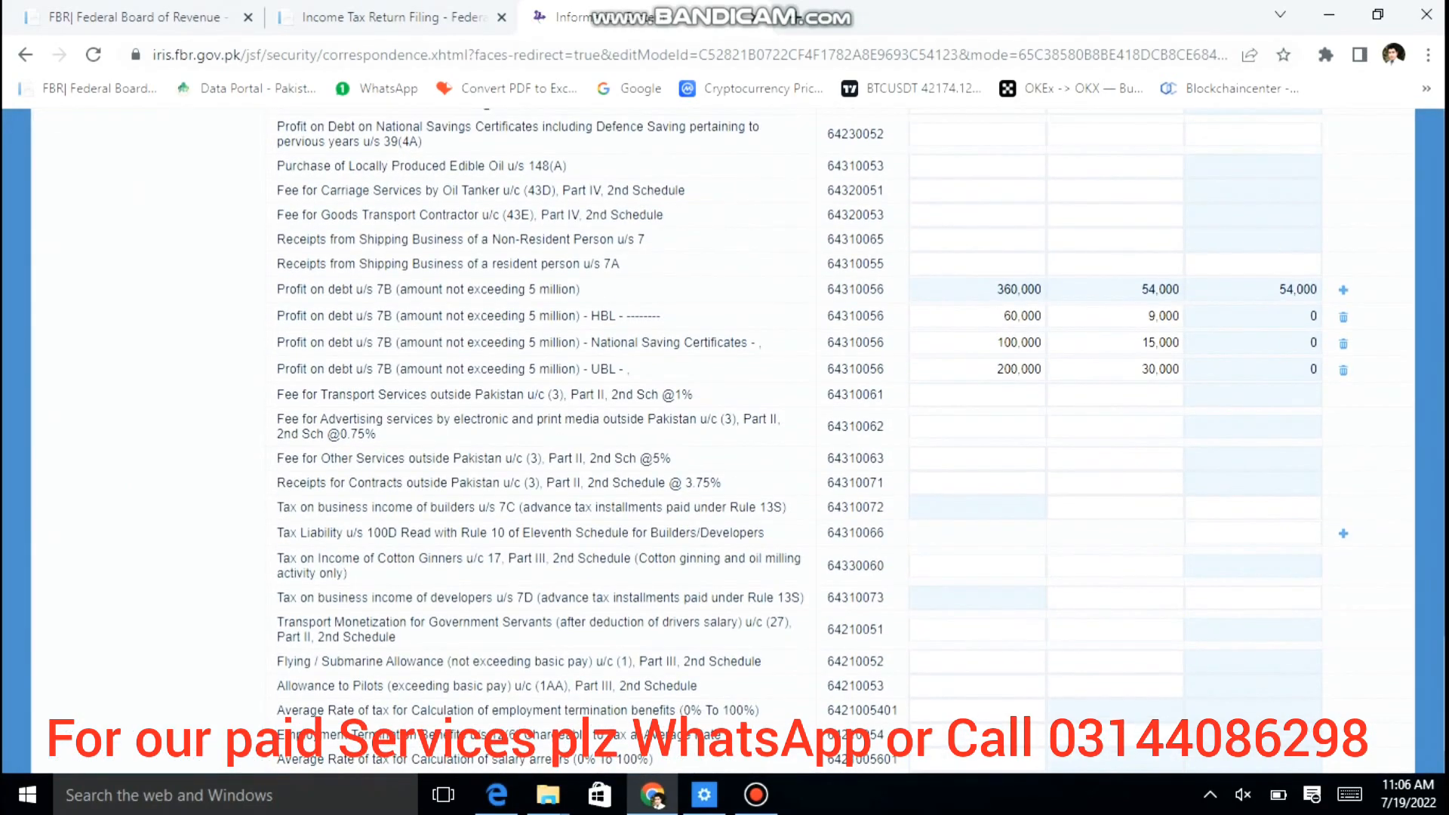
pyautogui.click(1002, 292)
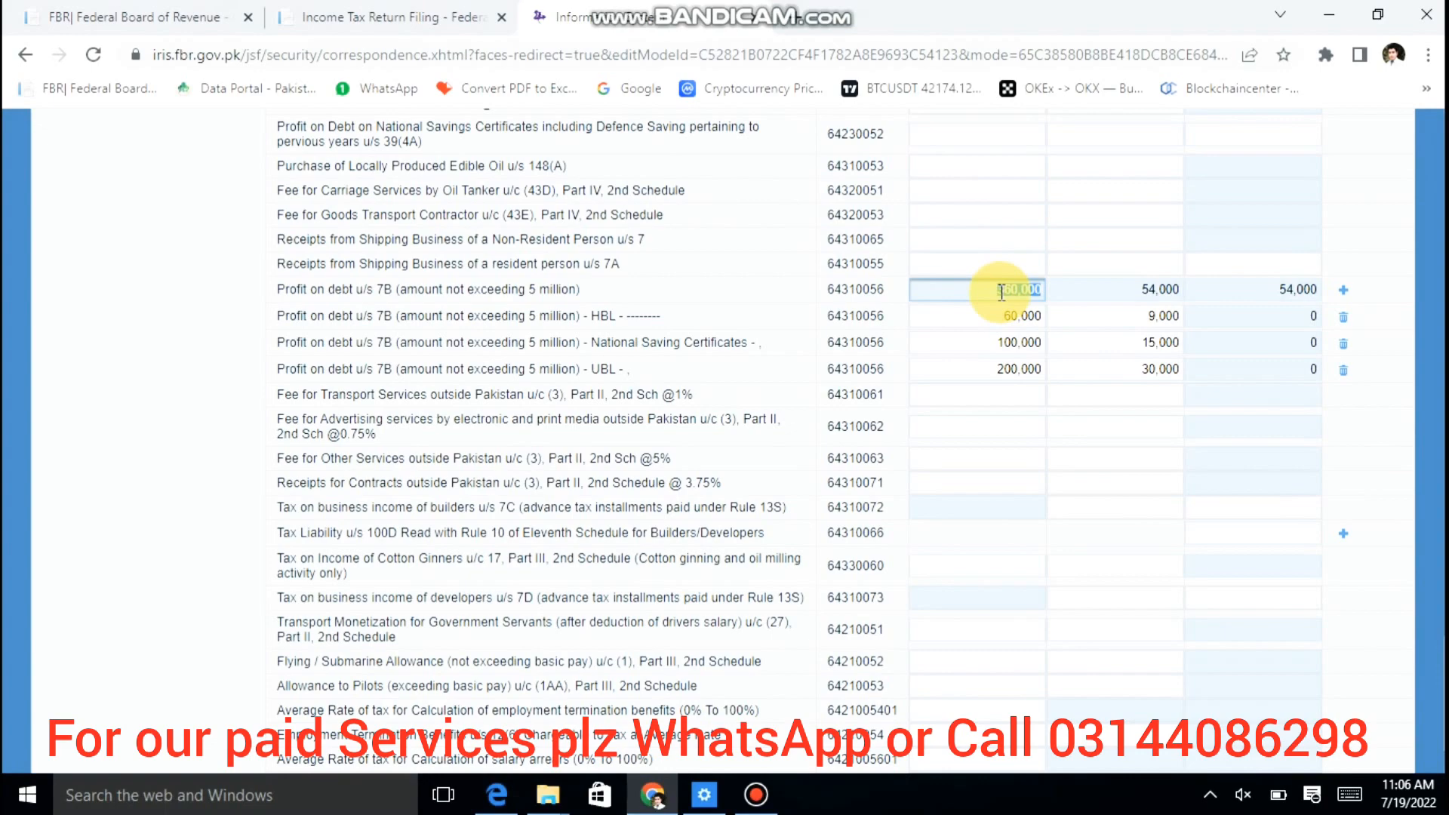
pyautogui.scroll(20, 1002, 291)
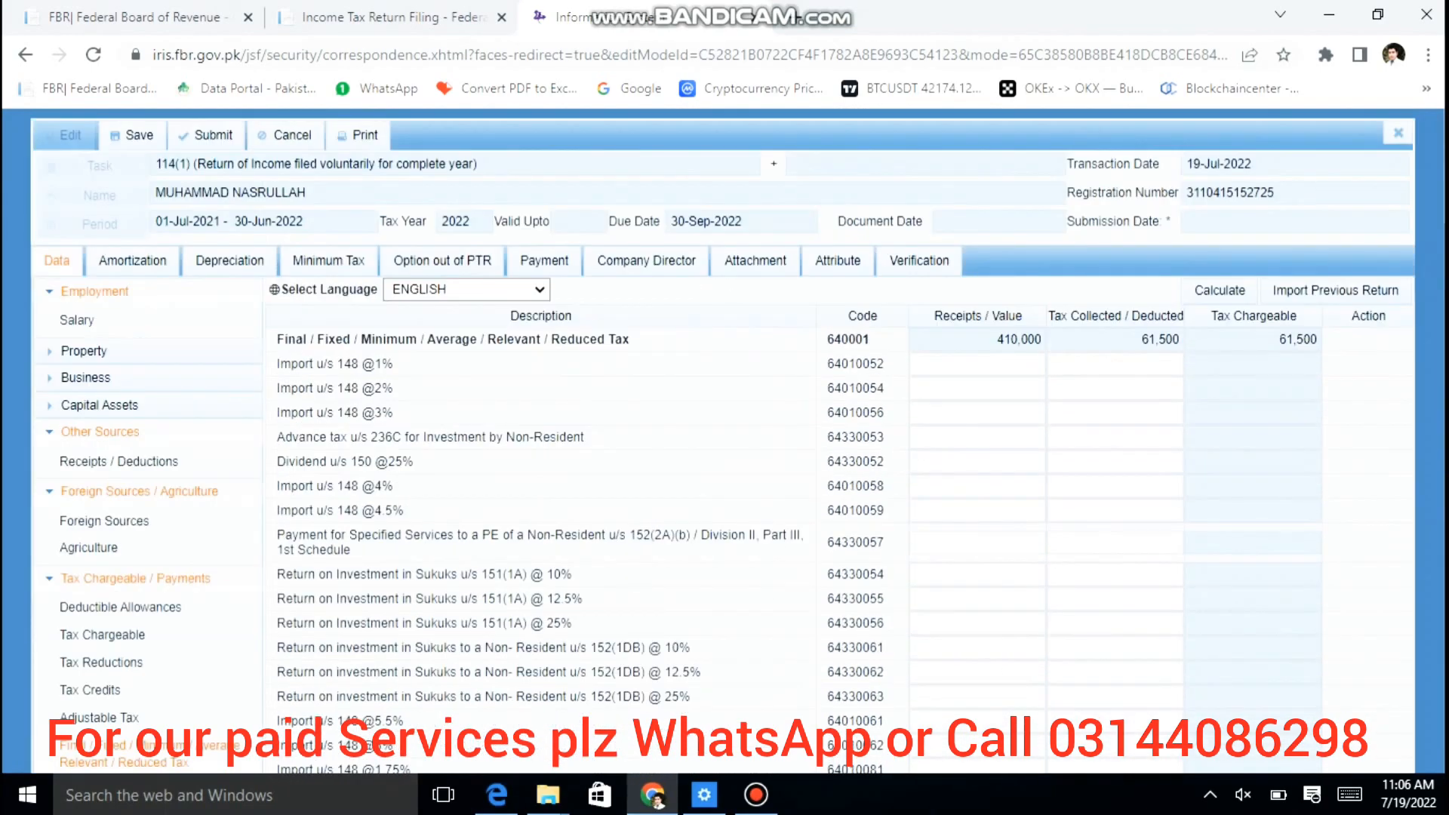
pyautogui.scroll(-1, 1001, 292)
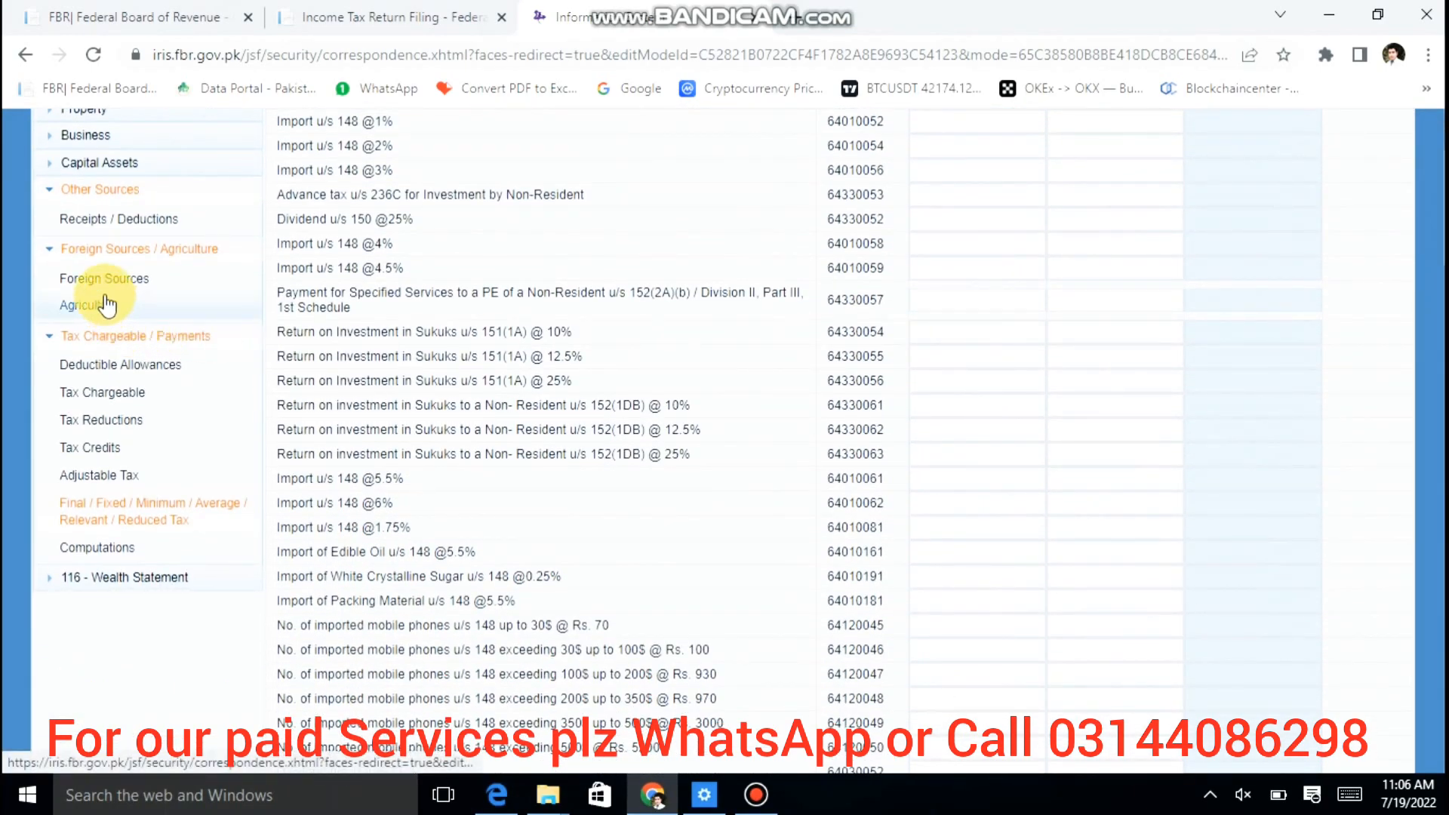
# Step: Enter 360,000 Profit on Debt as total and exempt, recalculating Other Sources to 410,000
pyautogui.click(97, 215)
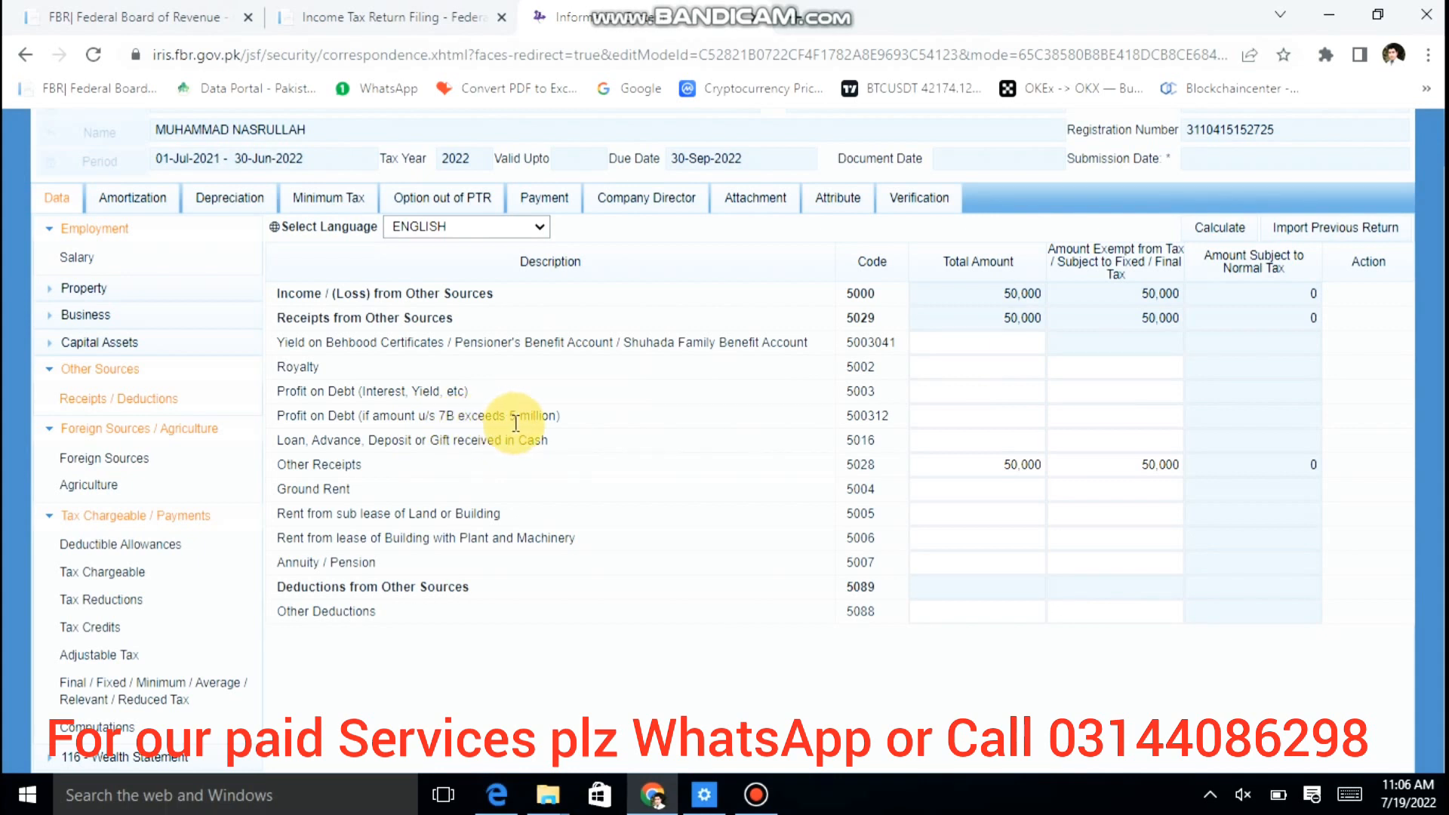
pyautogui.click(939, 391)
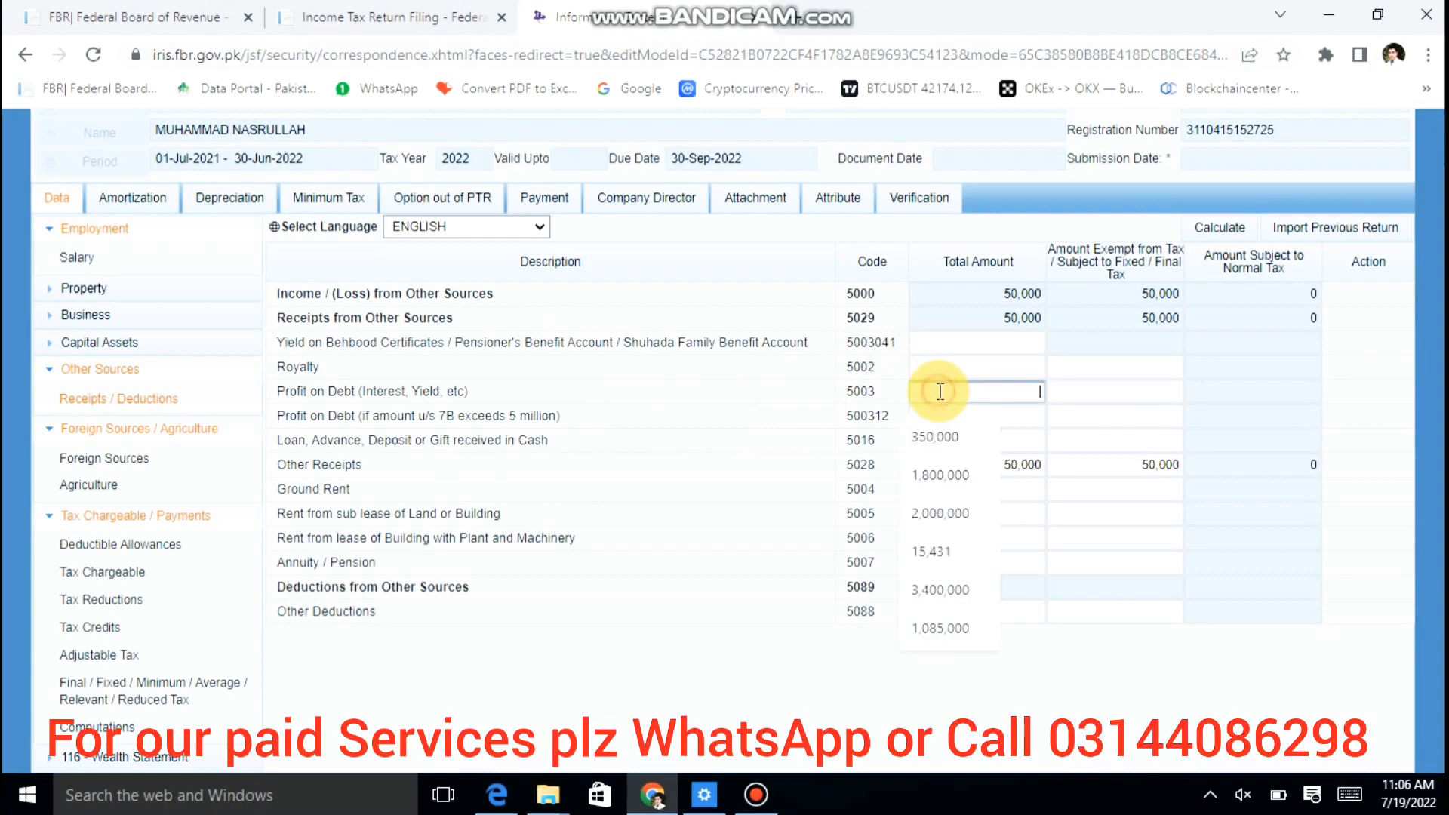
pyautogui.write('3600000')
pyautogui.press('Tab')
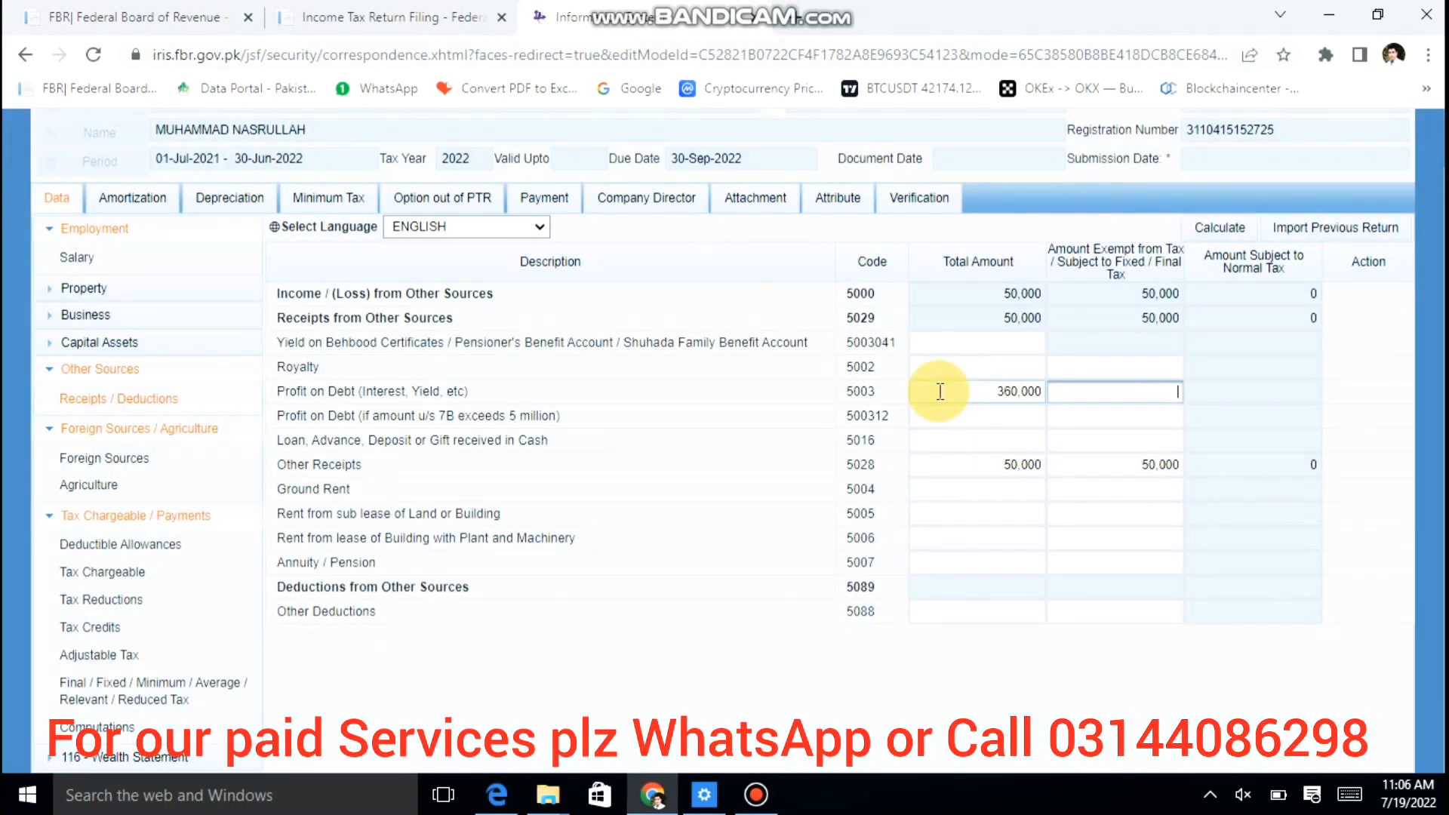
pyautogui.write('360000')
pyautogui.press('Tab')
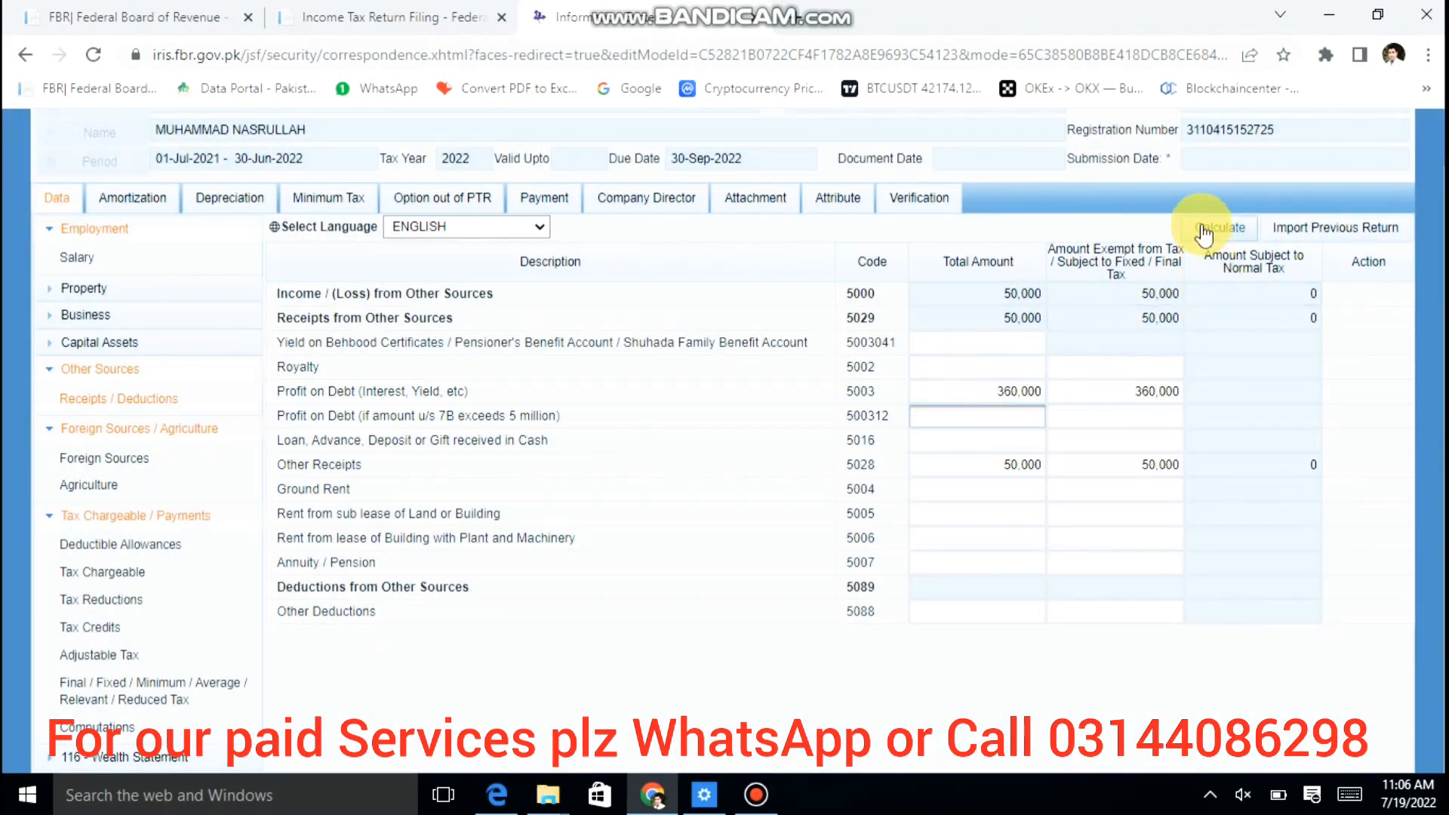
pyautogui.click(1203, 233)
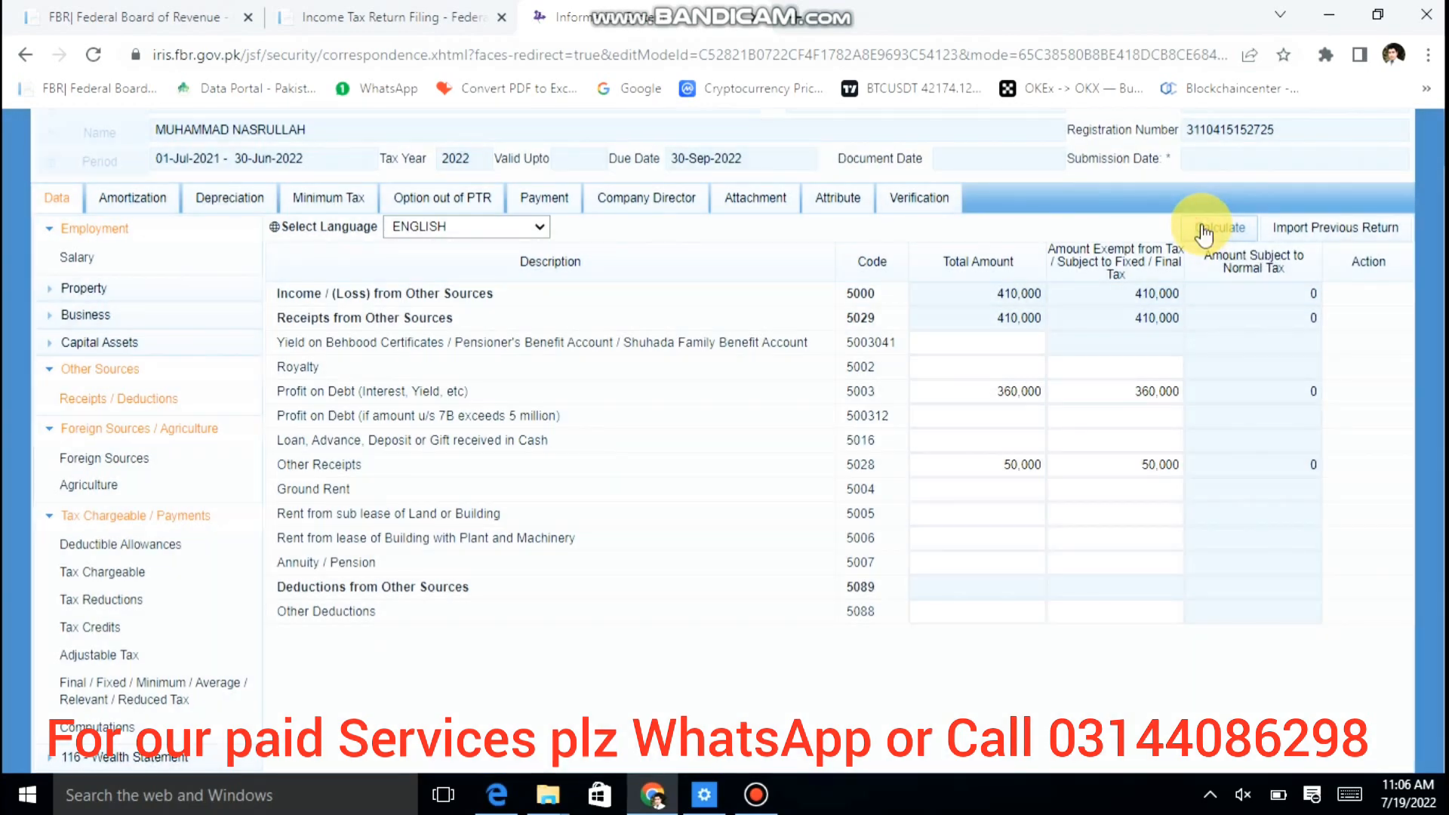
pyautogui.click(1005, 296)
pyautogui.hotkey('ctrl', 'c')
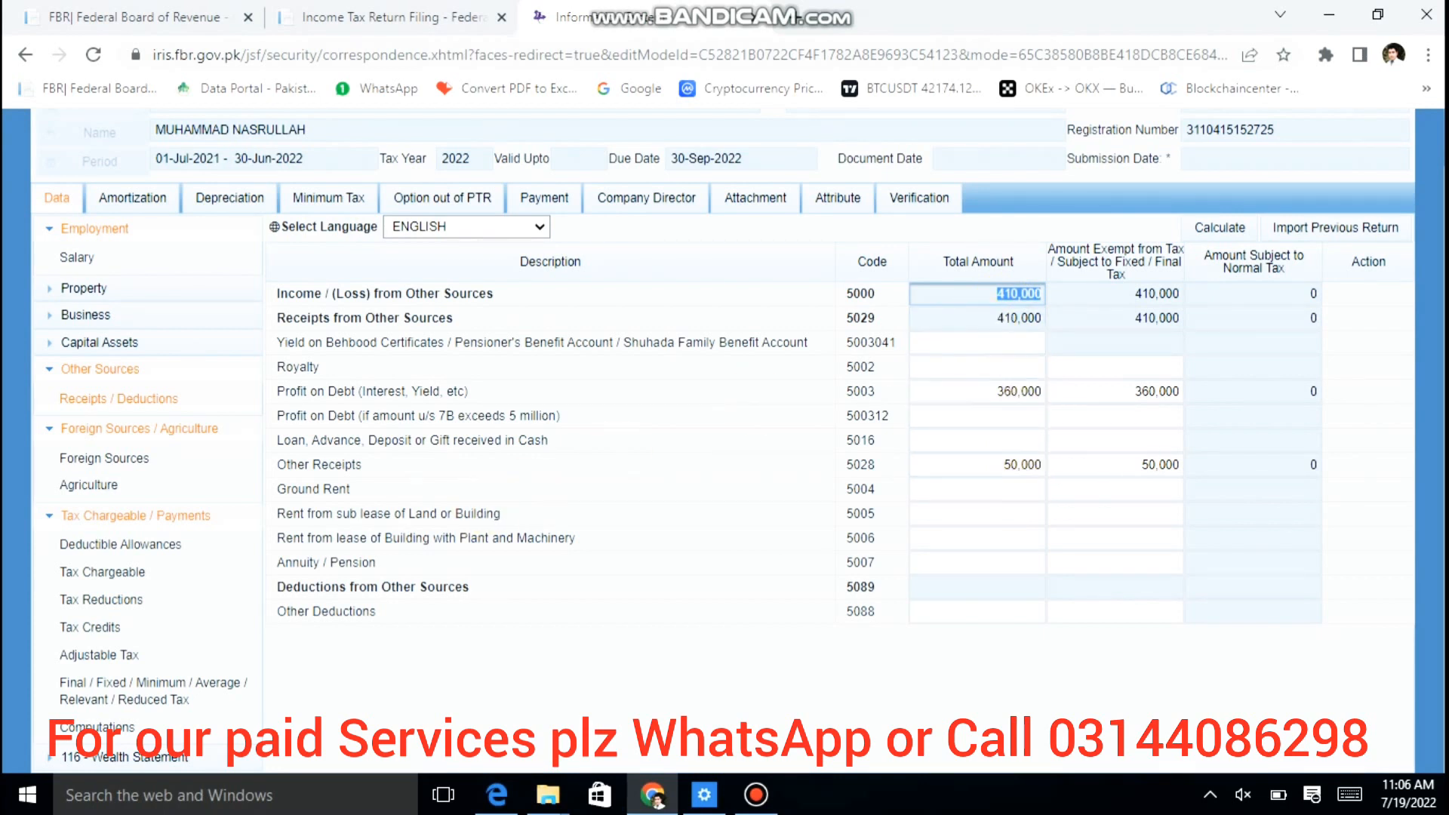
pyautogui.click(134, 770)
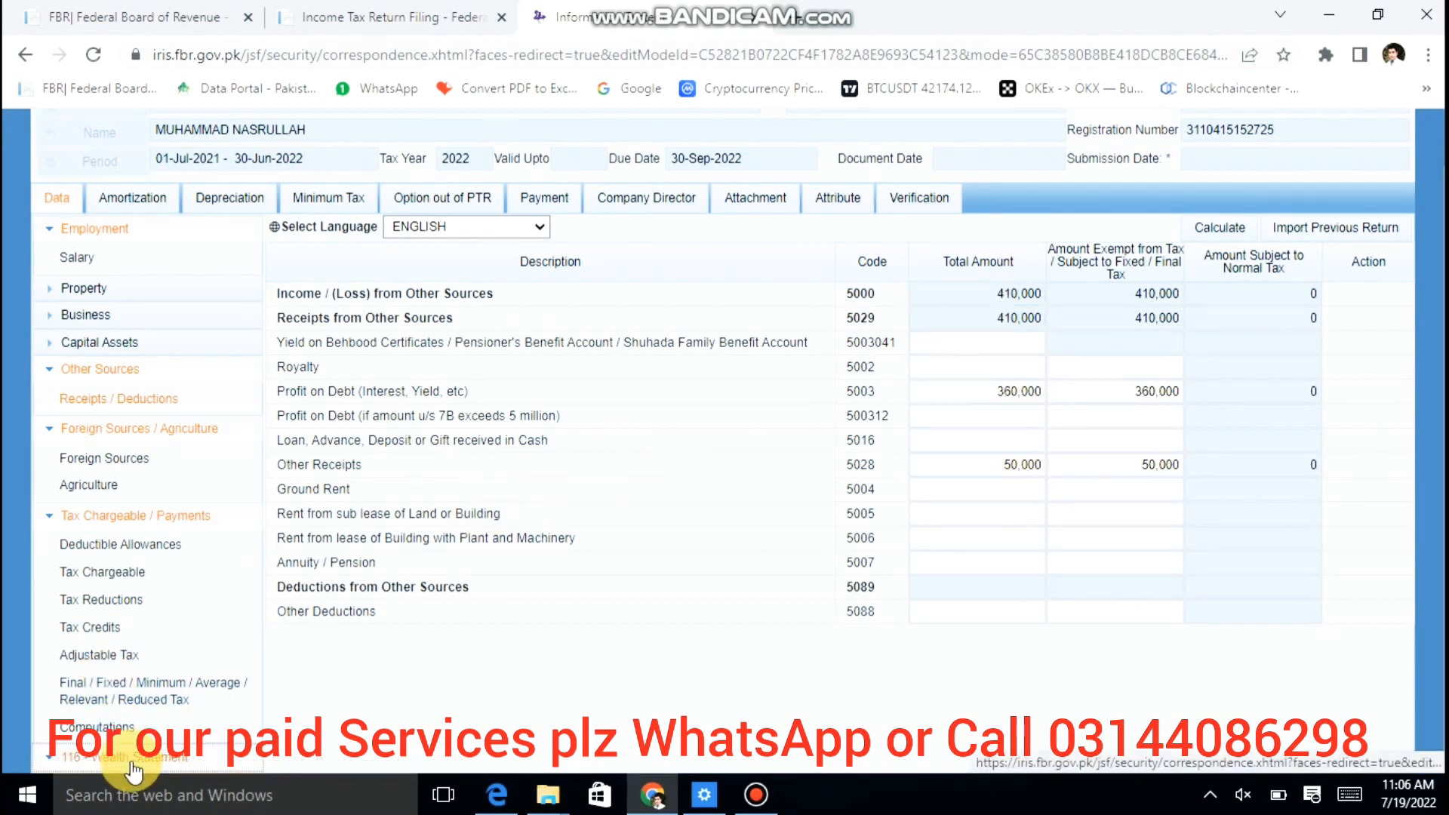
# Step: Paste 410,000 final-tax receipts into reconciliation row 7033, recalculate, and view the Computations page
pyautogui.scroll(-1, 501, 508)
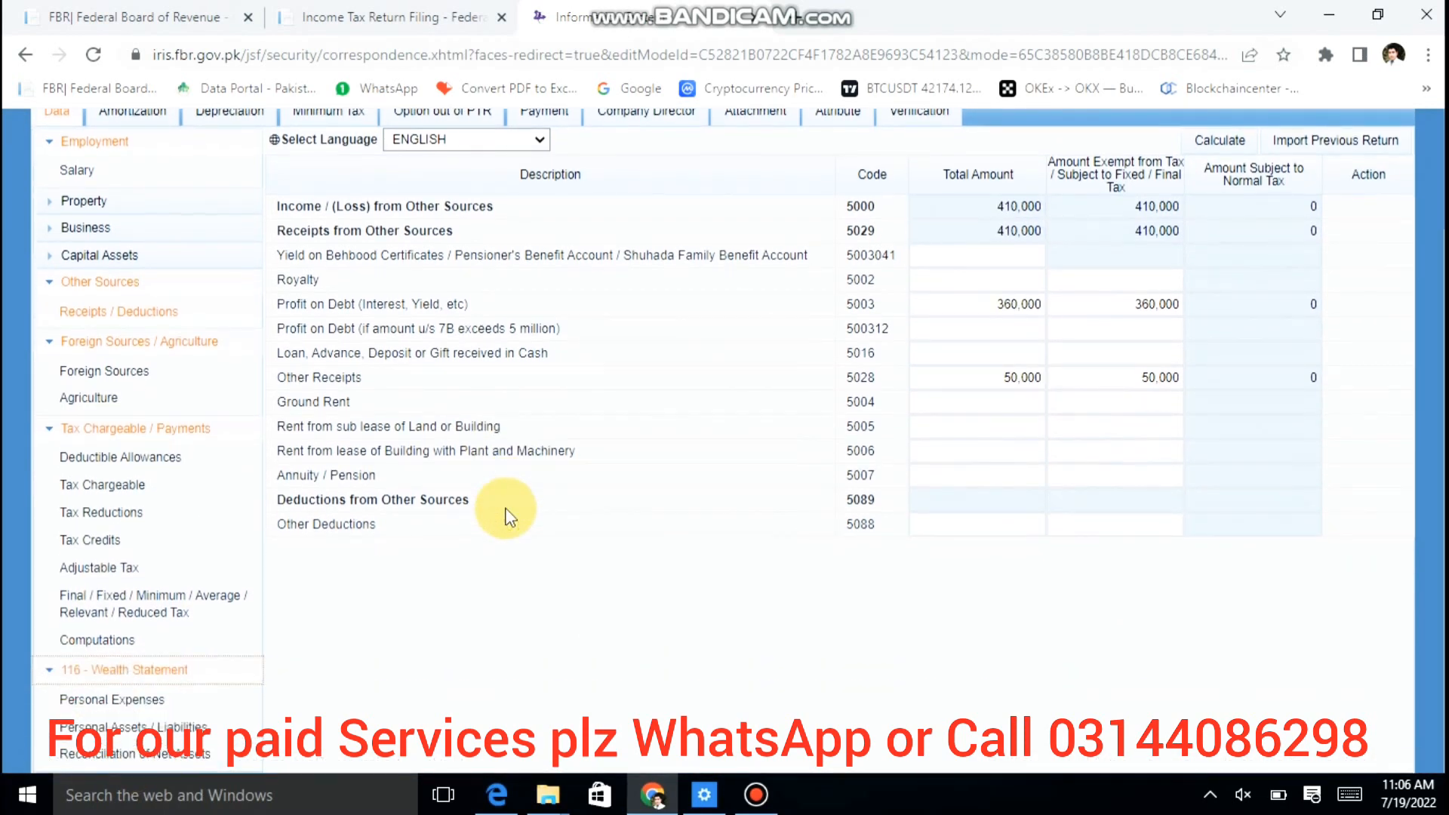
pyautogui.click(173, 753)
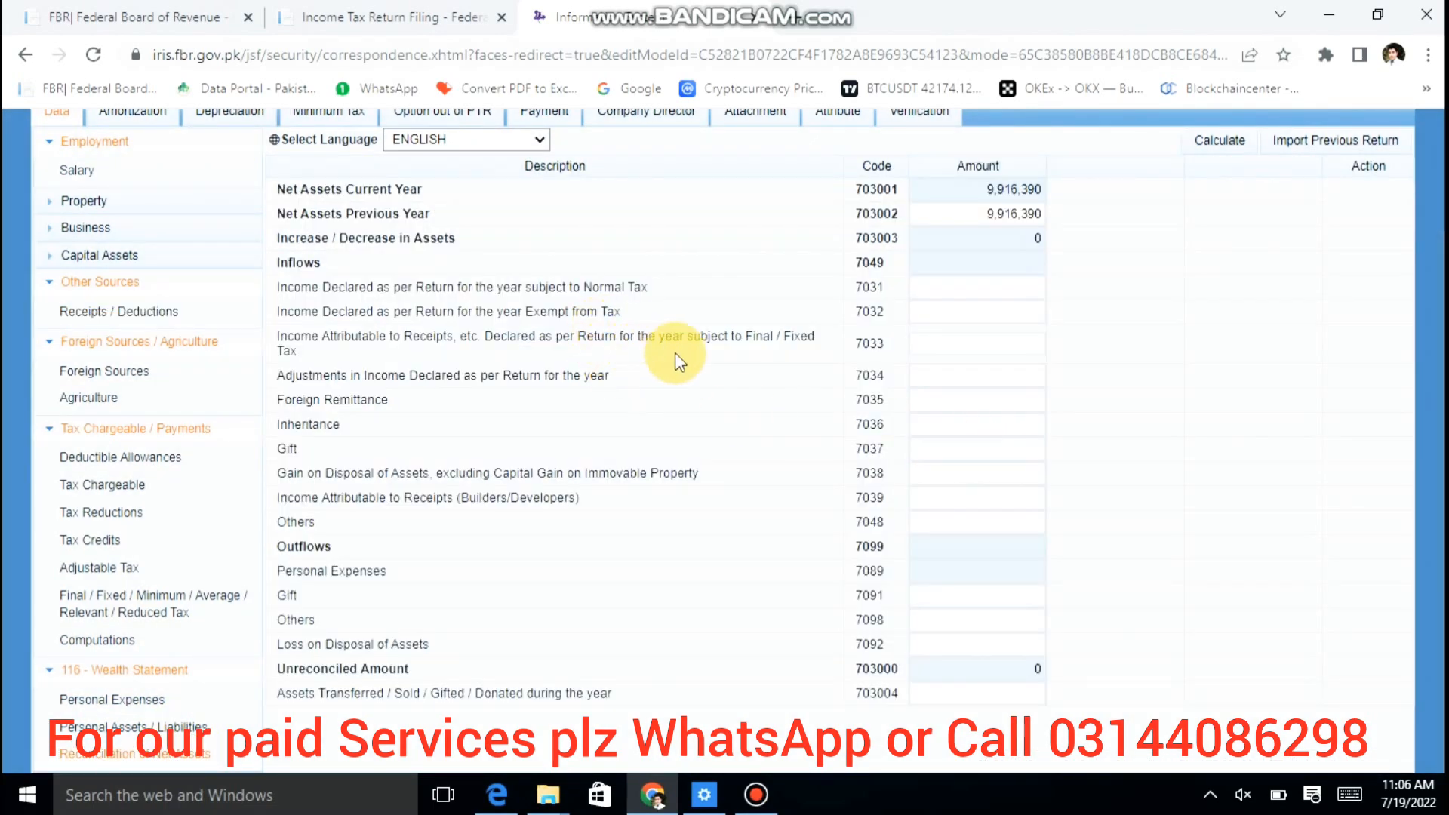
pyautogui.click(958, 349)
pyautogui.click(958, 351)
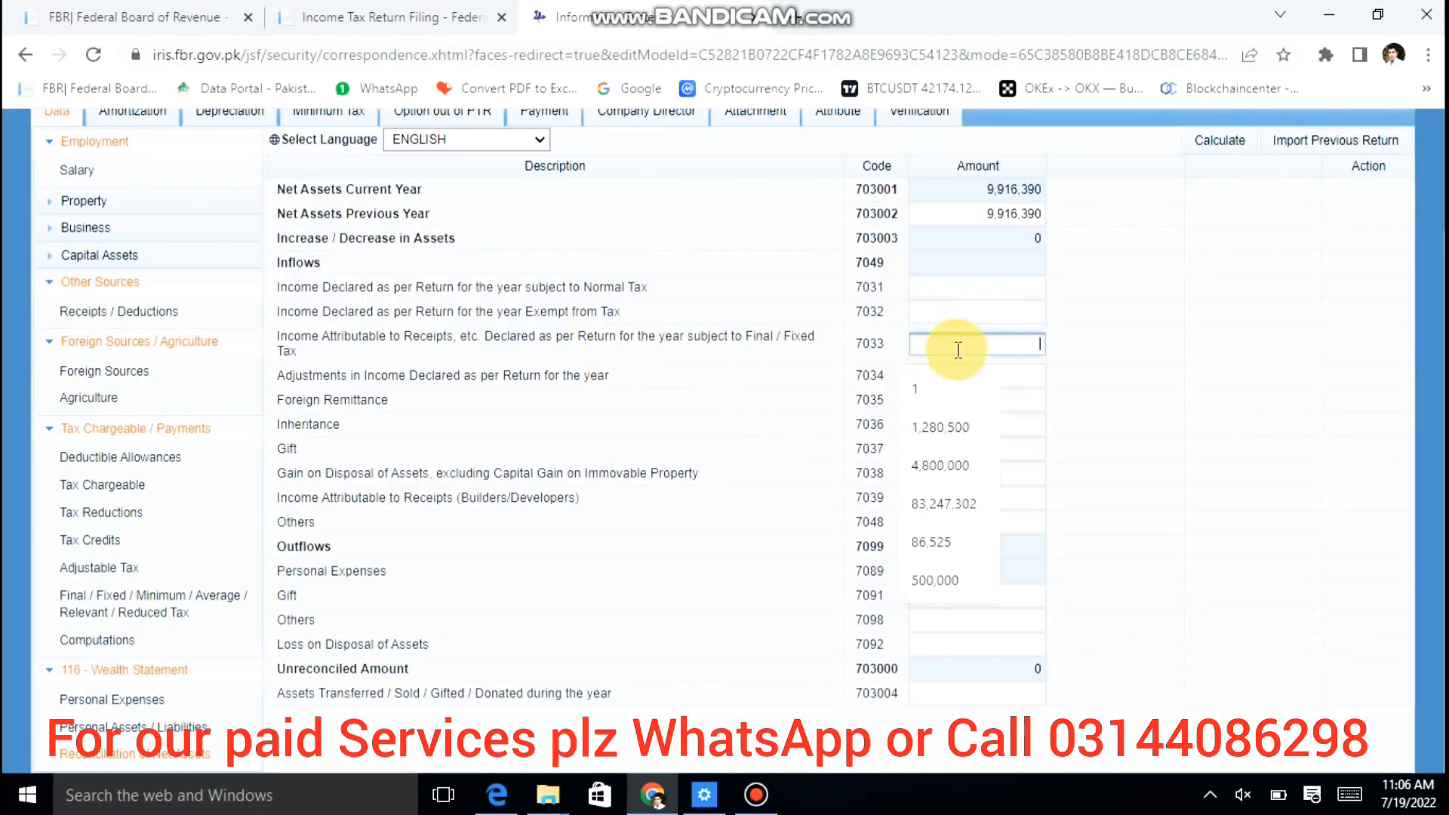
pyautogui.hotkey('ctrl', 'v')
pyautogui.press('Tab')
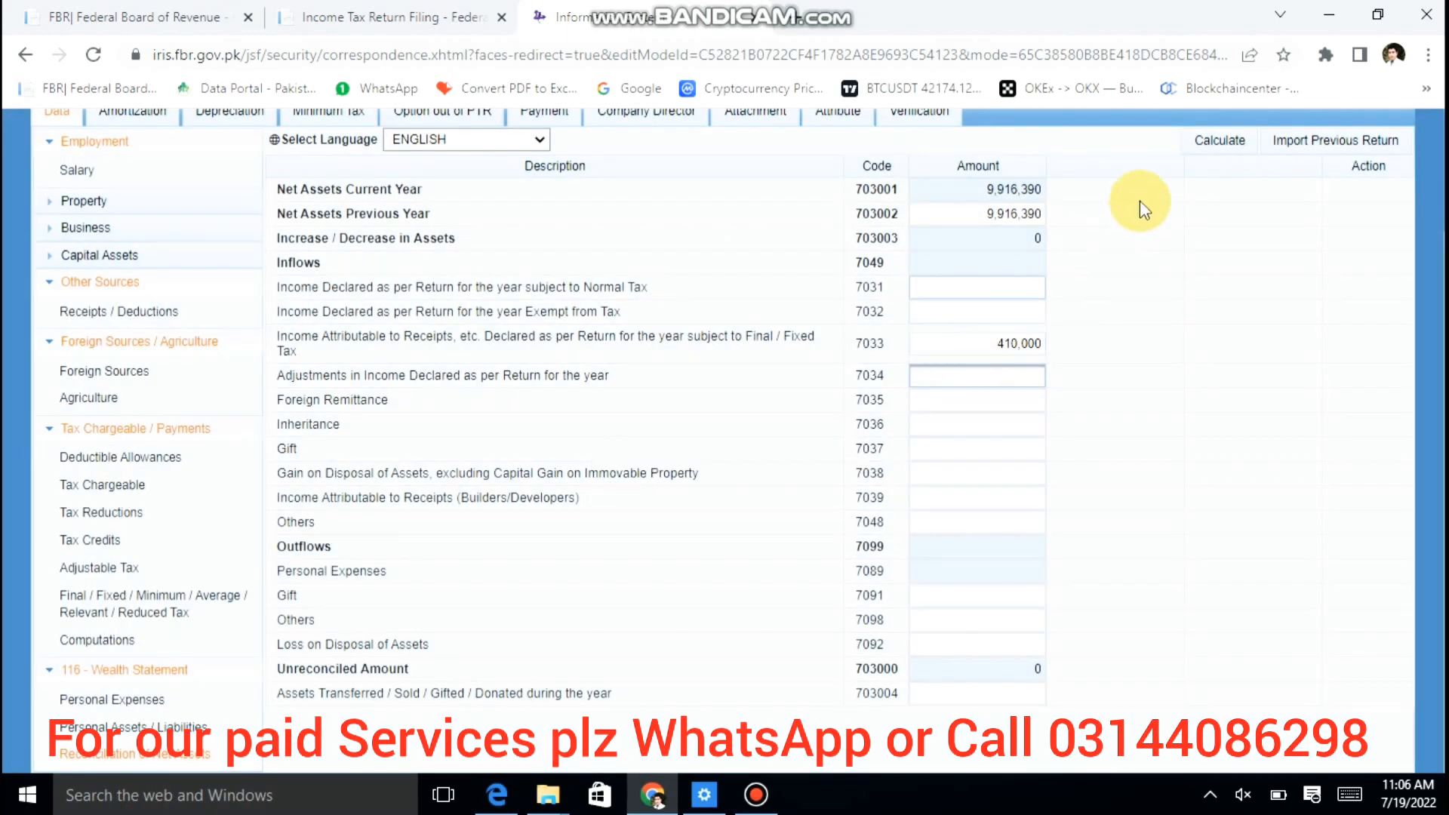
pyautogui.click(1205, 141)
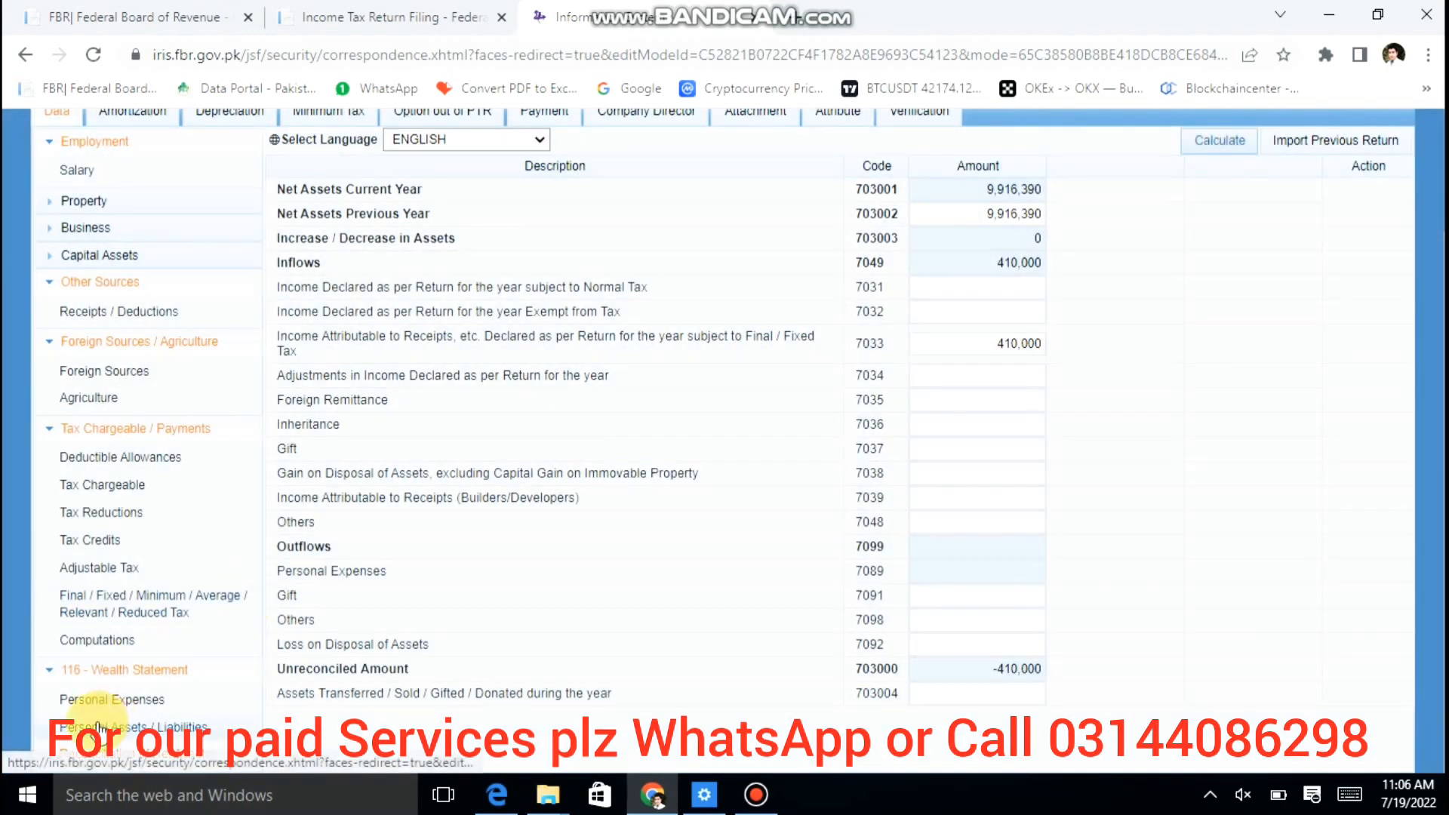
pyautogui.click(90, 640)
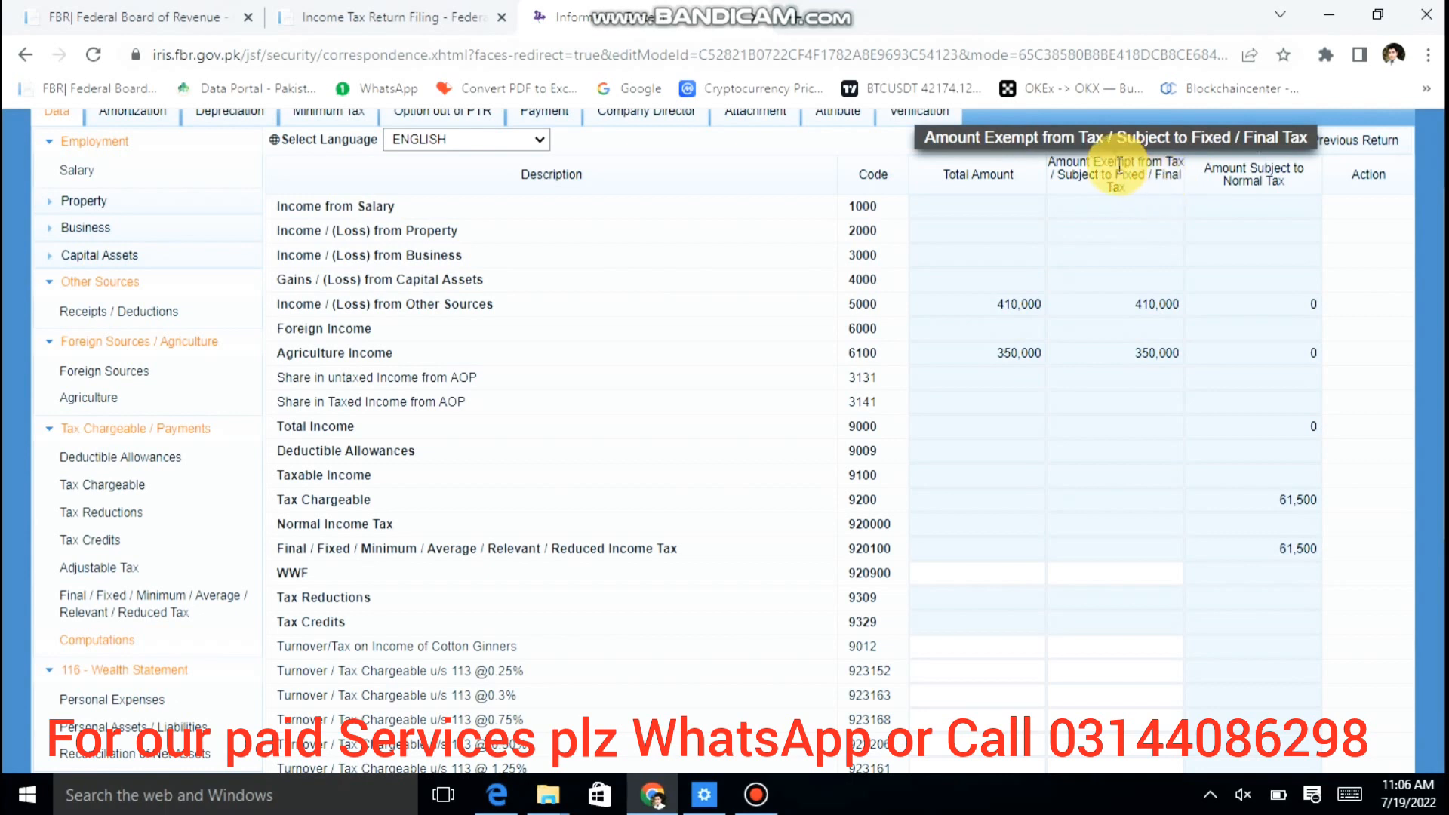
# Step: Enter 350,000 exempt income in reconciliation row 7032 and recalculate the inflow totals
pyautogui.click(1125, 353)
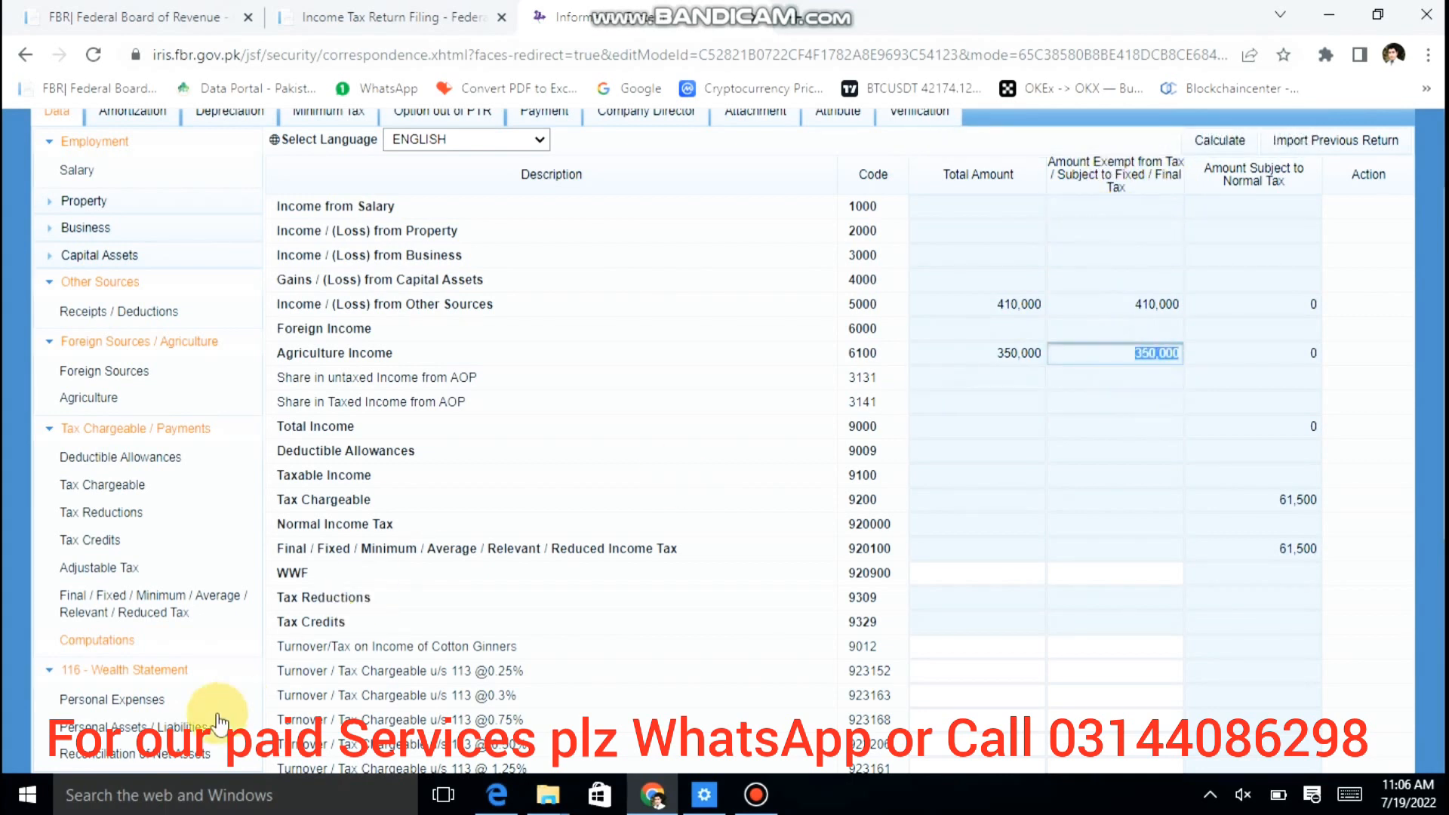
pyautogui.click(189, 729)
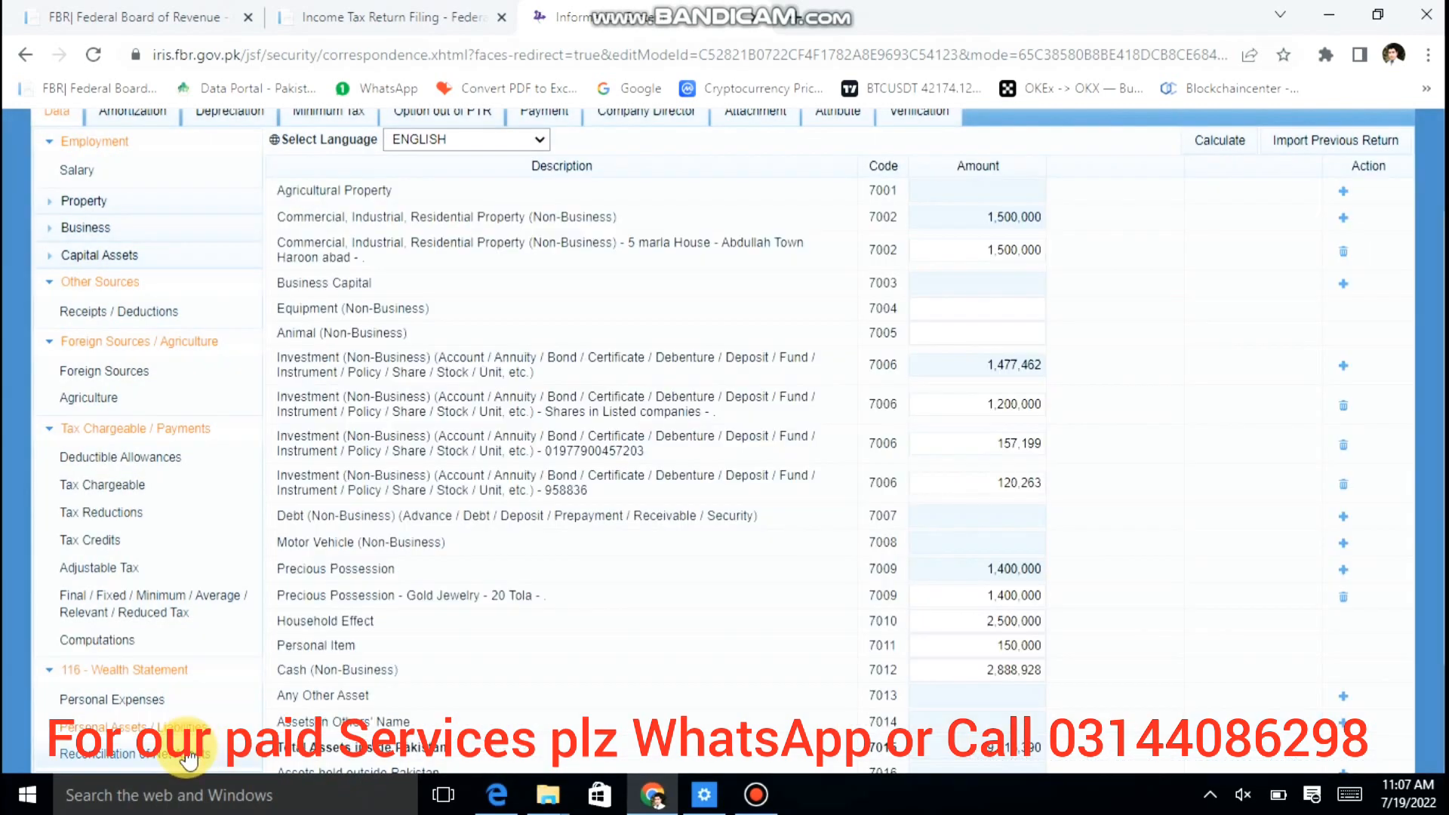
pyautogui.click(202, 749)
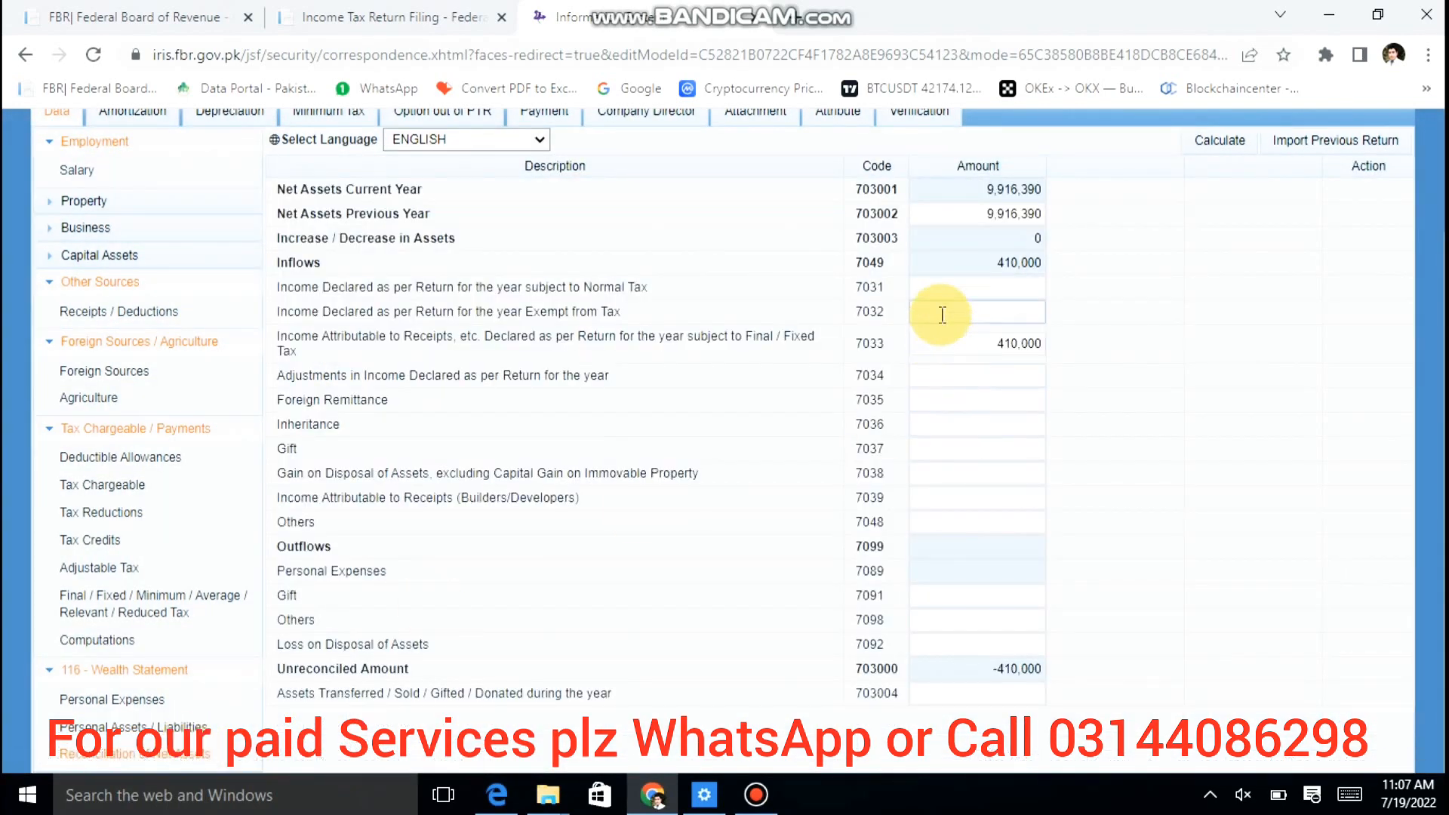
pyautogui.click(942, 312)
pyautogui.write('3500000')
pyautogui.press('Tab')
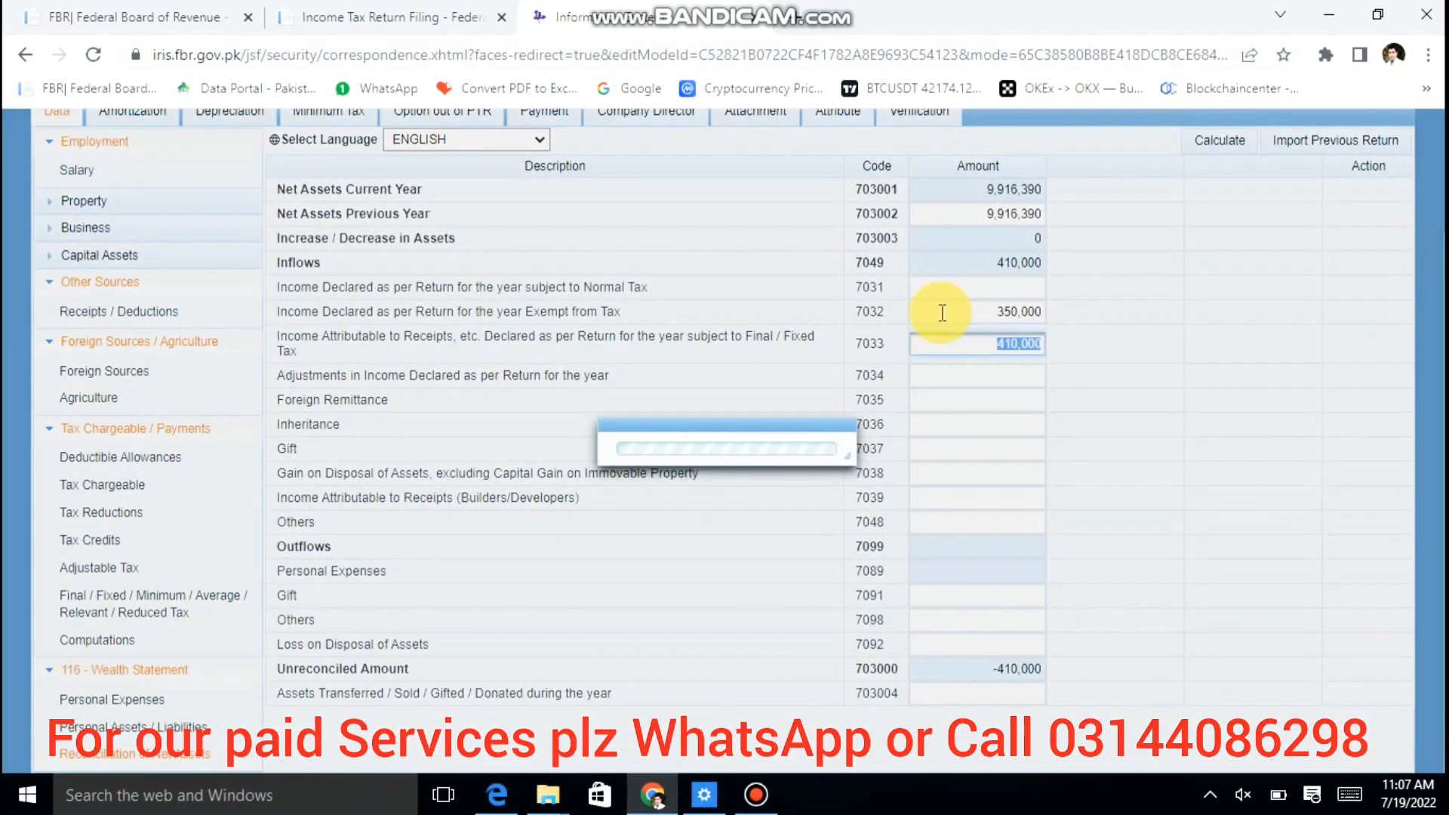
pyautogui.click(1208, 144)
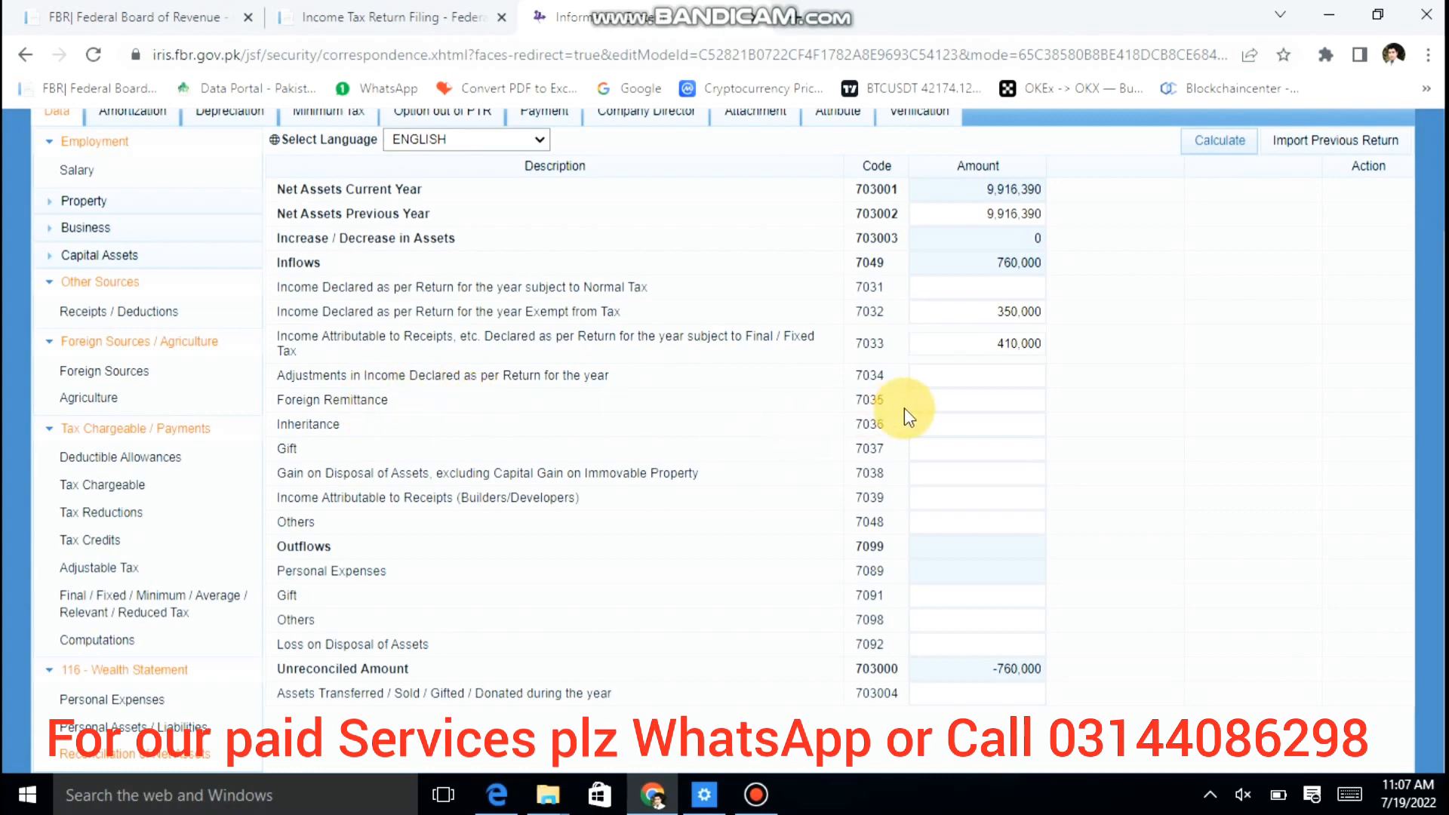
# Step: Set Foreign Remittance (7035) to 4,300,000 and recalculate, bringing inflows to 5,060,000
pyautogui.click(933, 405)
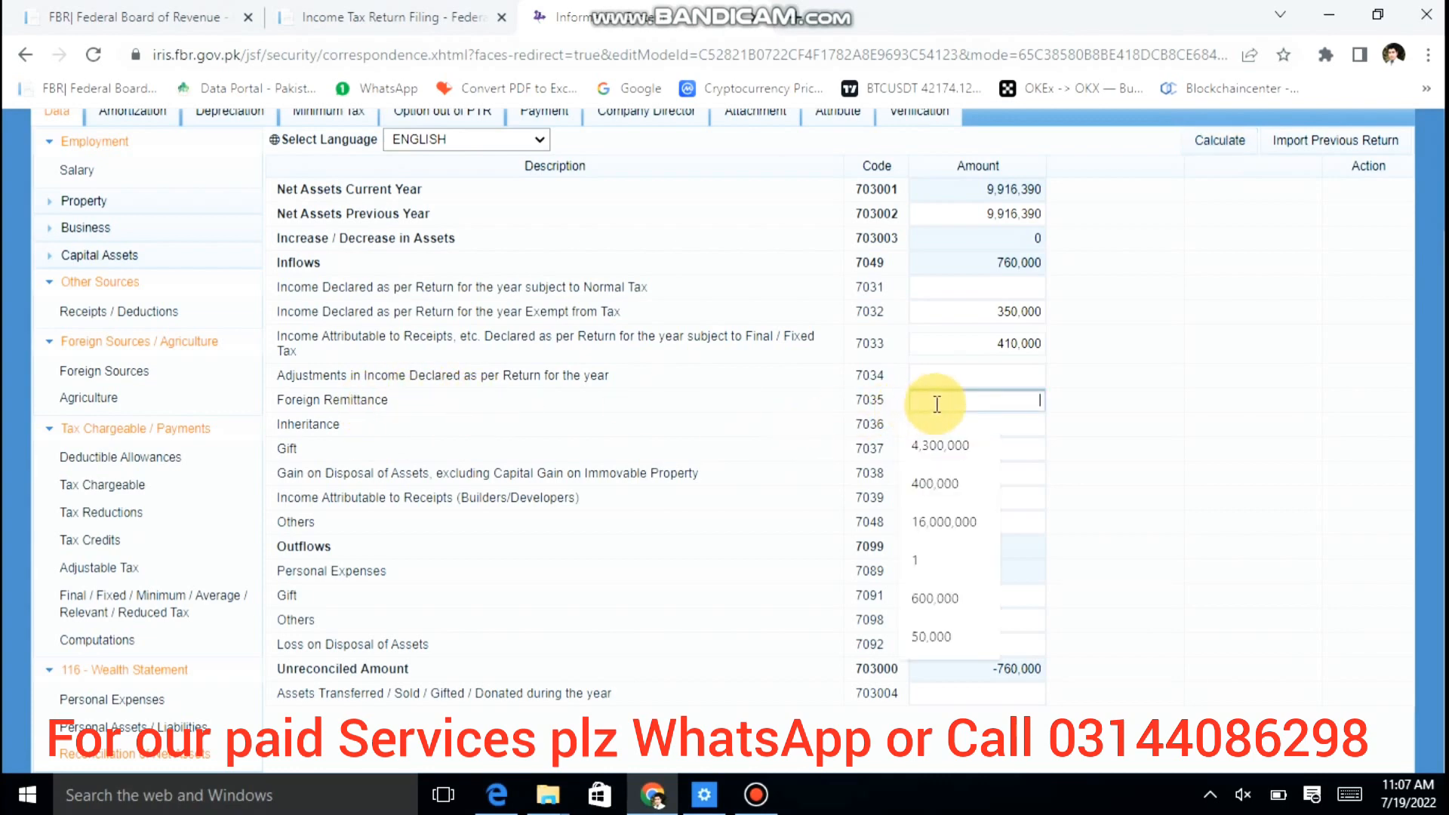
pyautogui.click(954, 446)
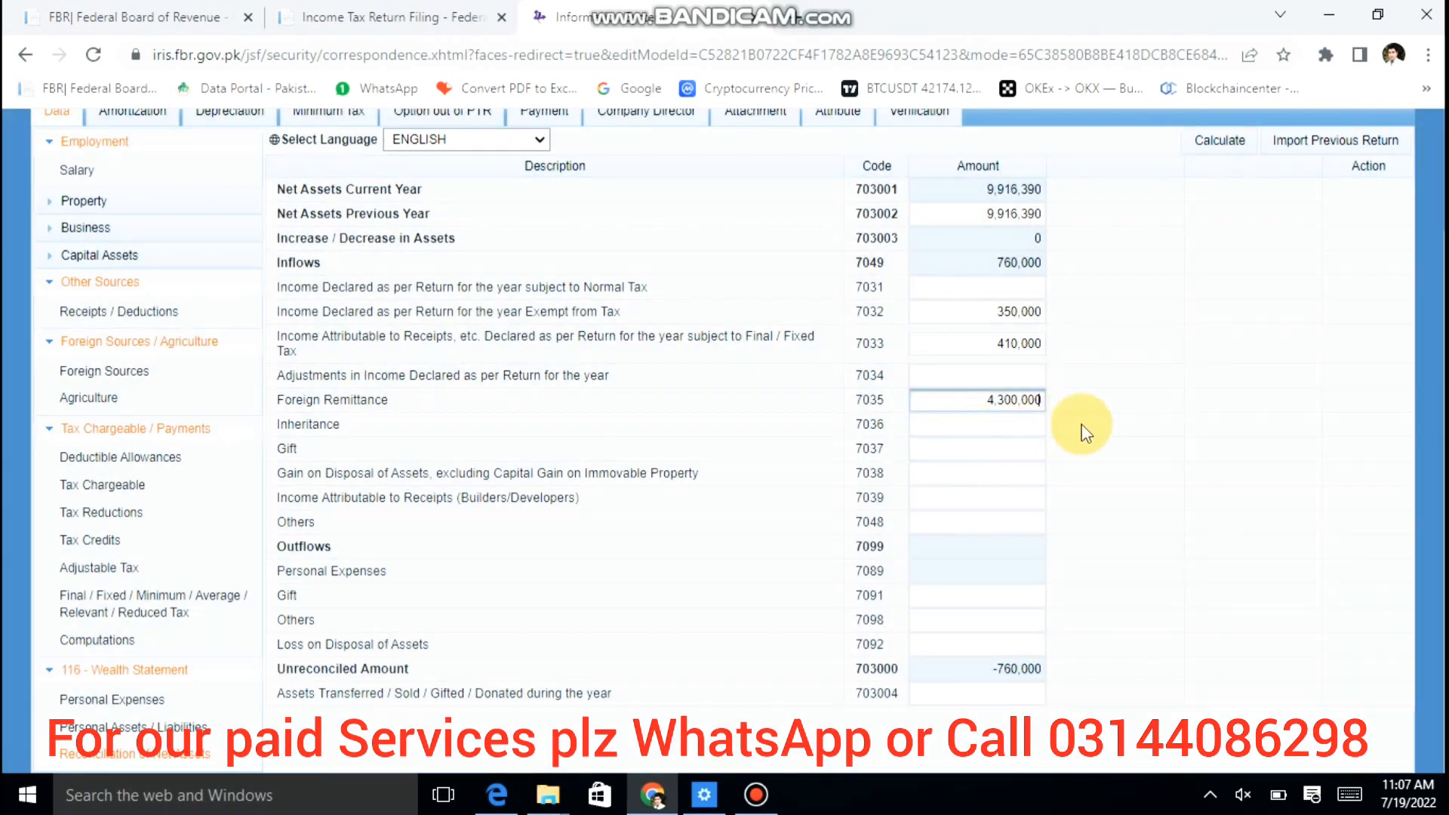
pyautogui.click(1220, 140)
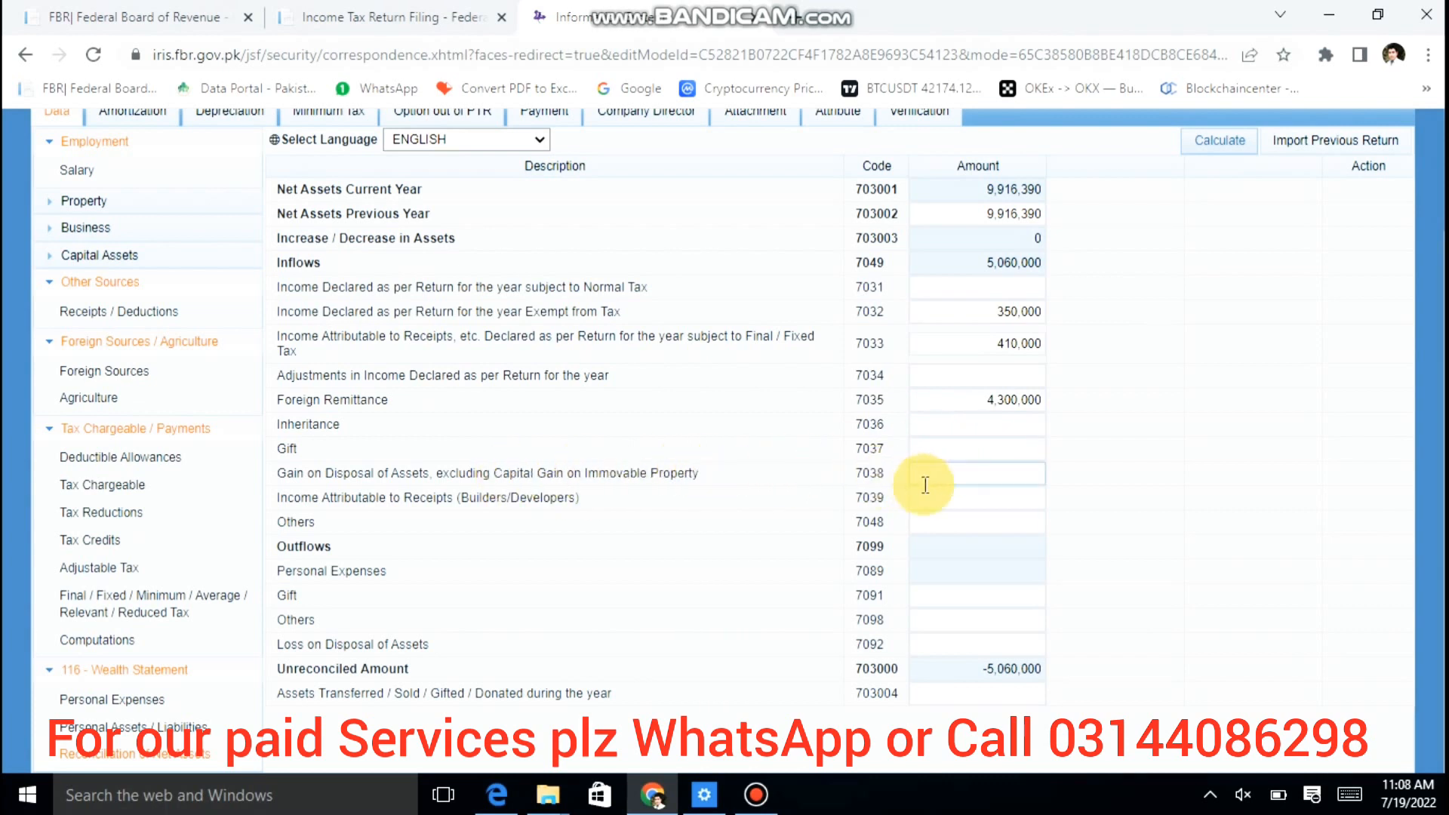
# Step: Leave the 7038 gain on disposal amount empty and move on to Personal Expenses
pyautogui.click(949, 480)
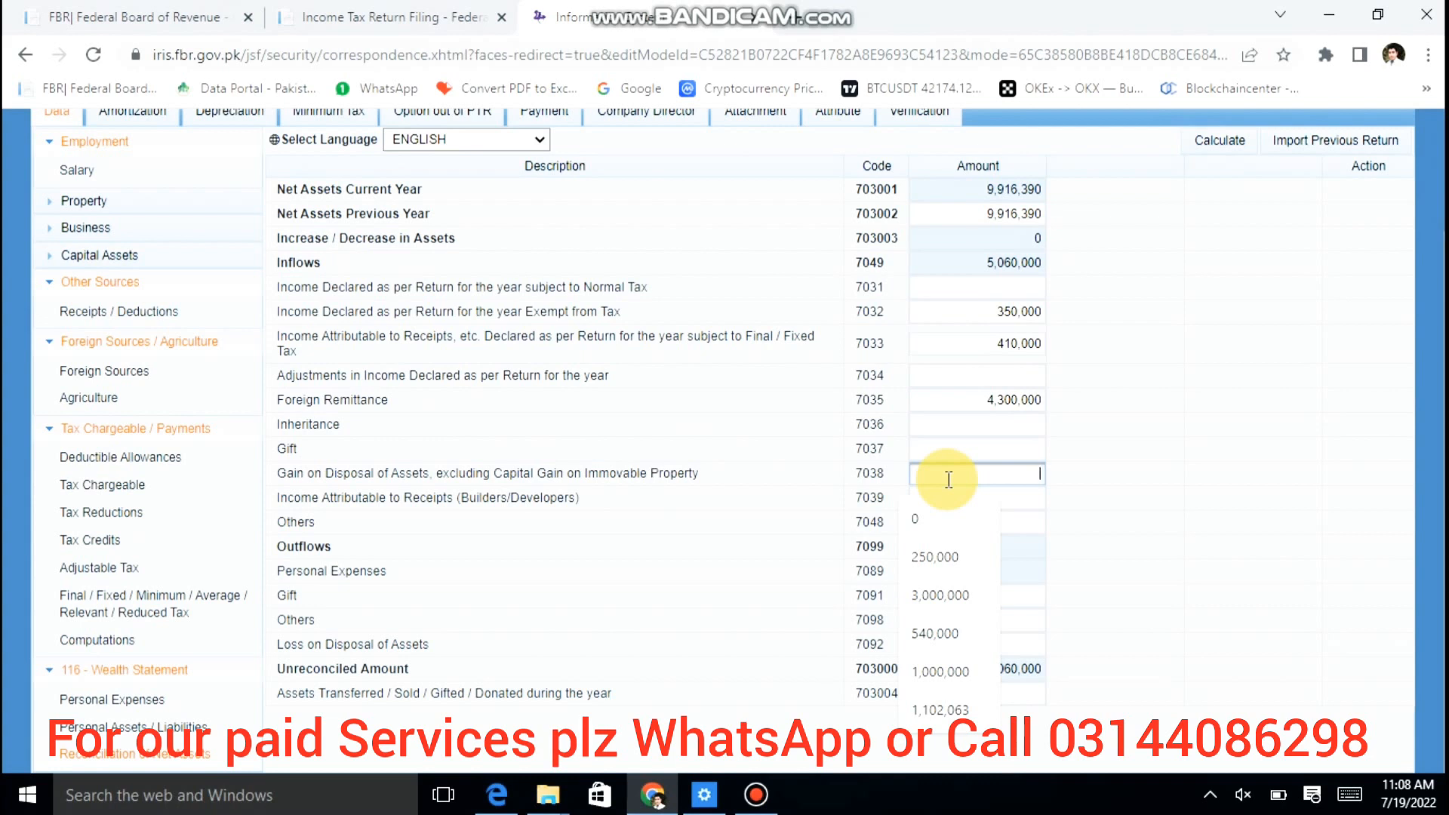
pyautogui.press('Escape')
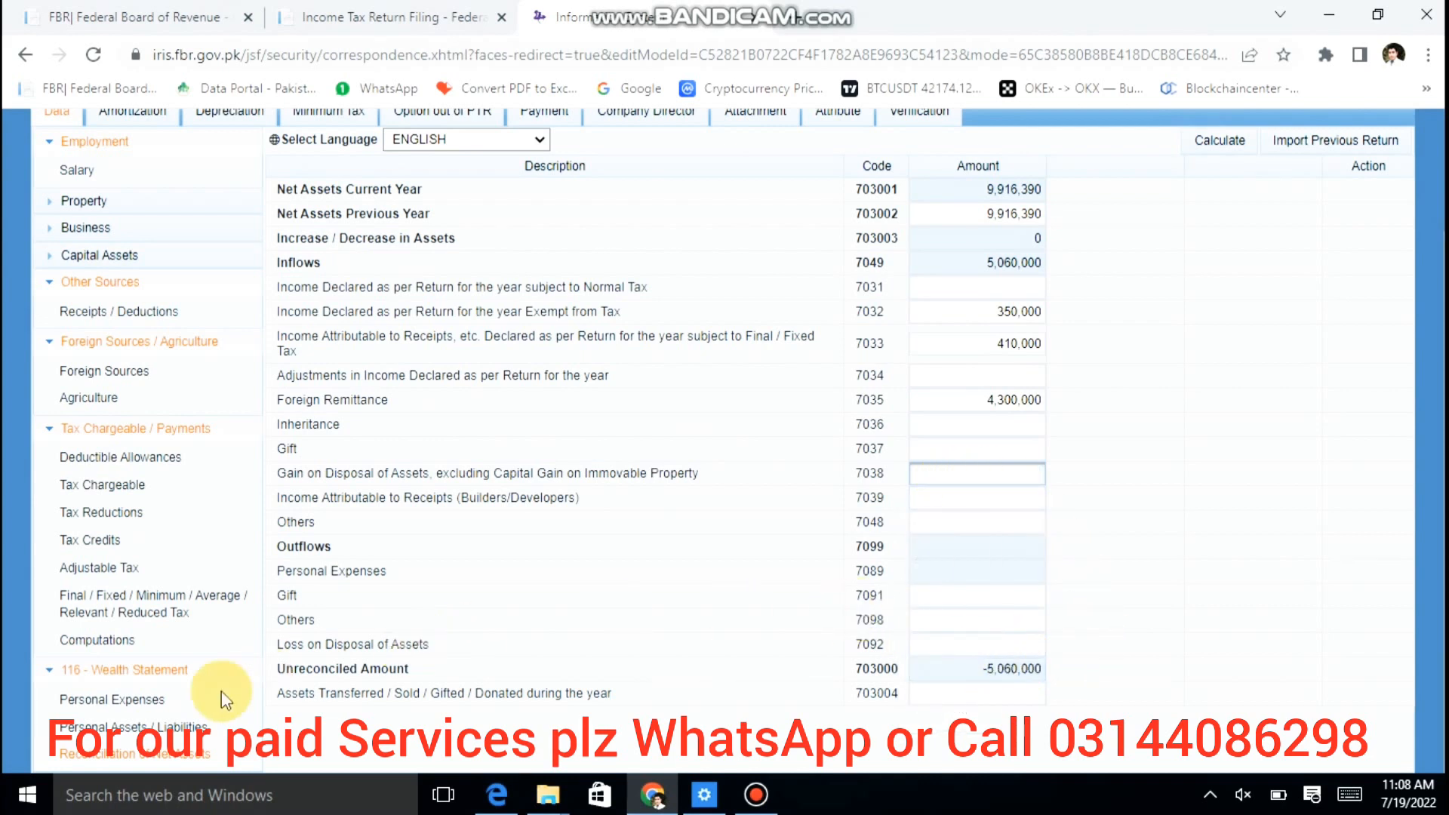
pyautogui.click(151, 704)
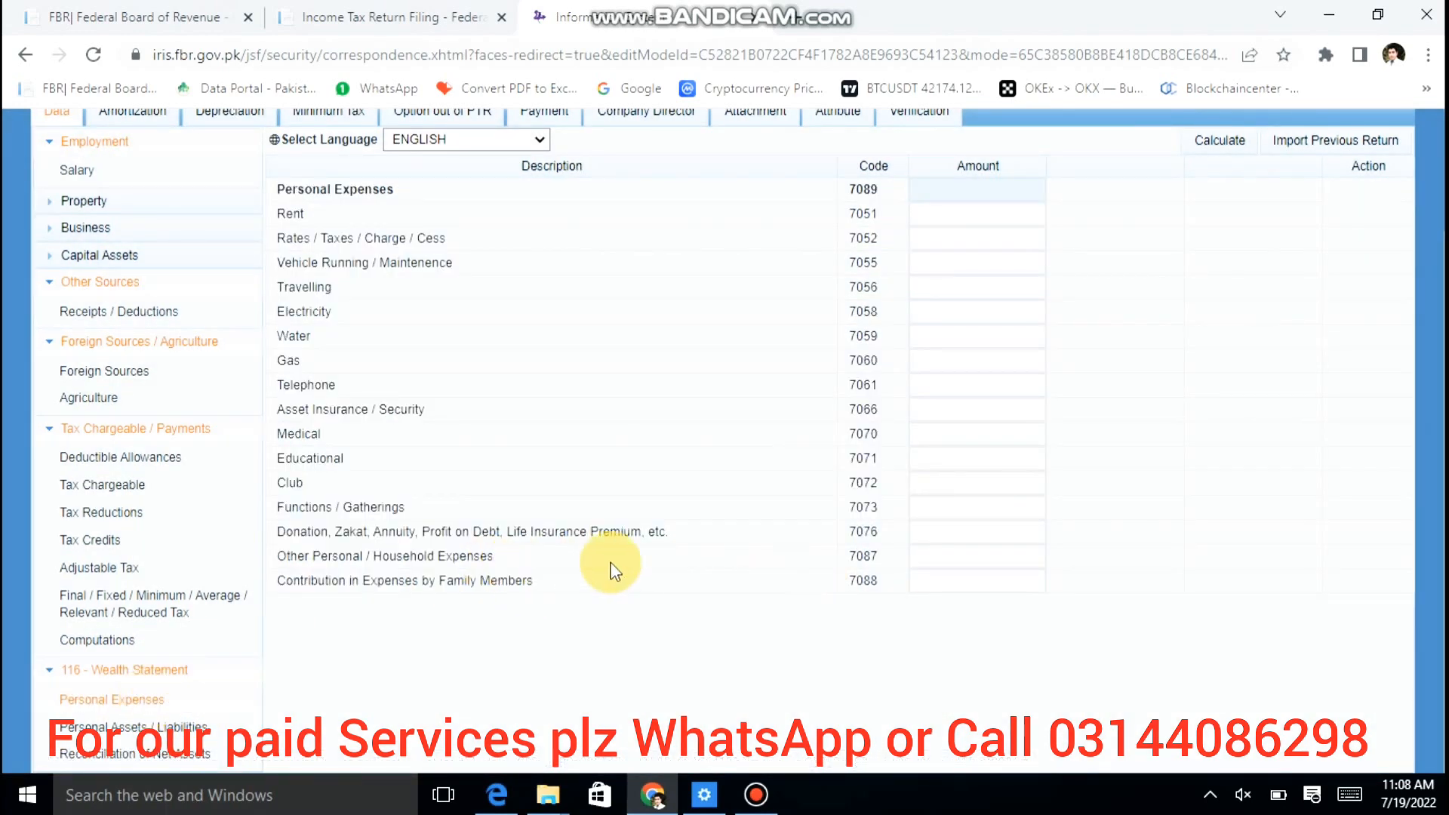
# Step: Enter 50,000 donations in 7076 and 500,000 household expenses in 7087, totalling 550,000
pyautogui.click(957, 535)
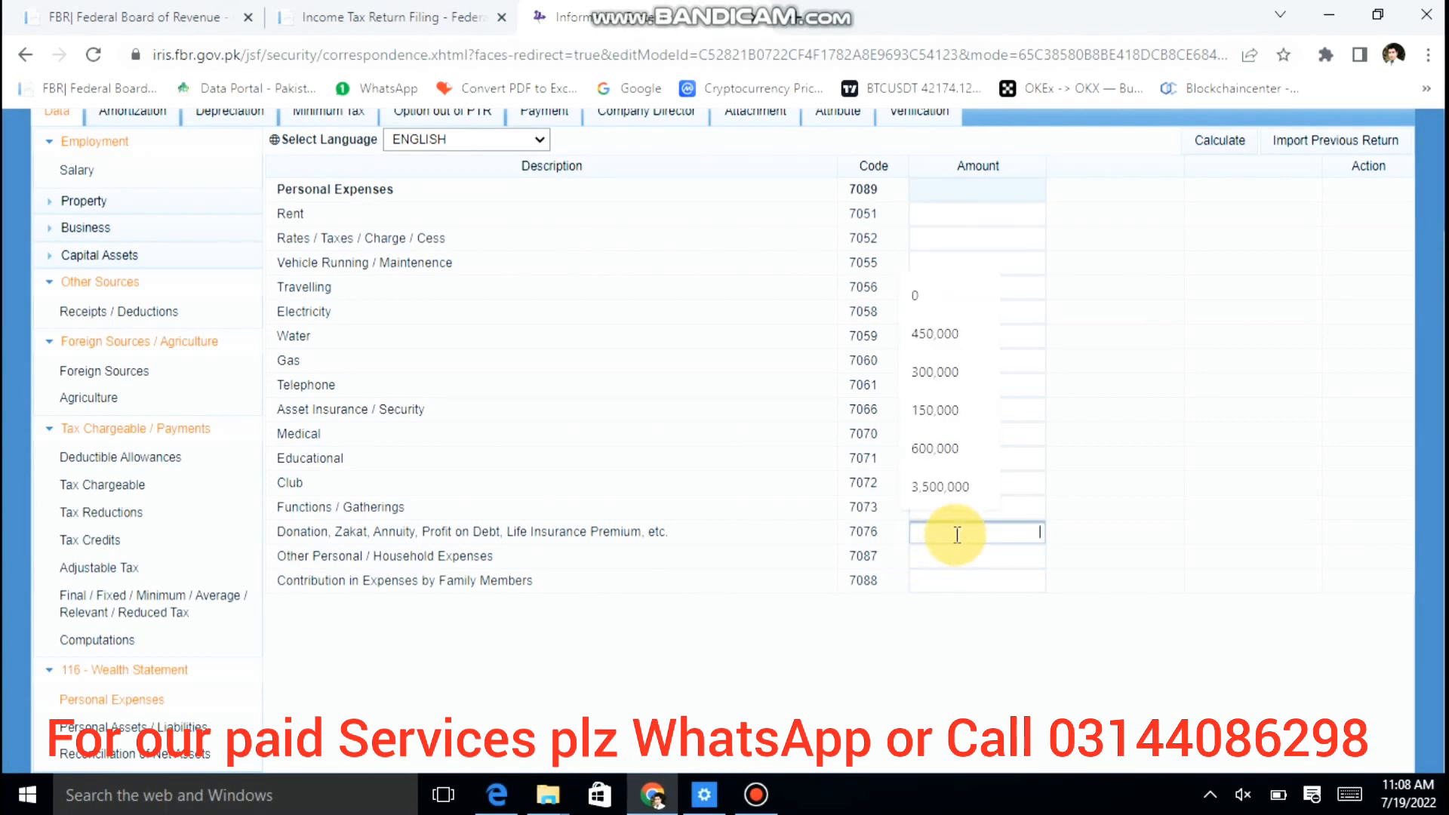
pyautogui.click(957, 534)
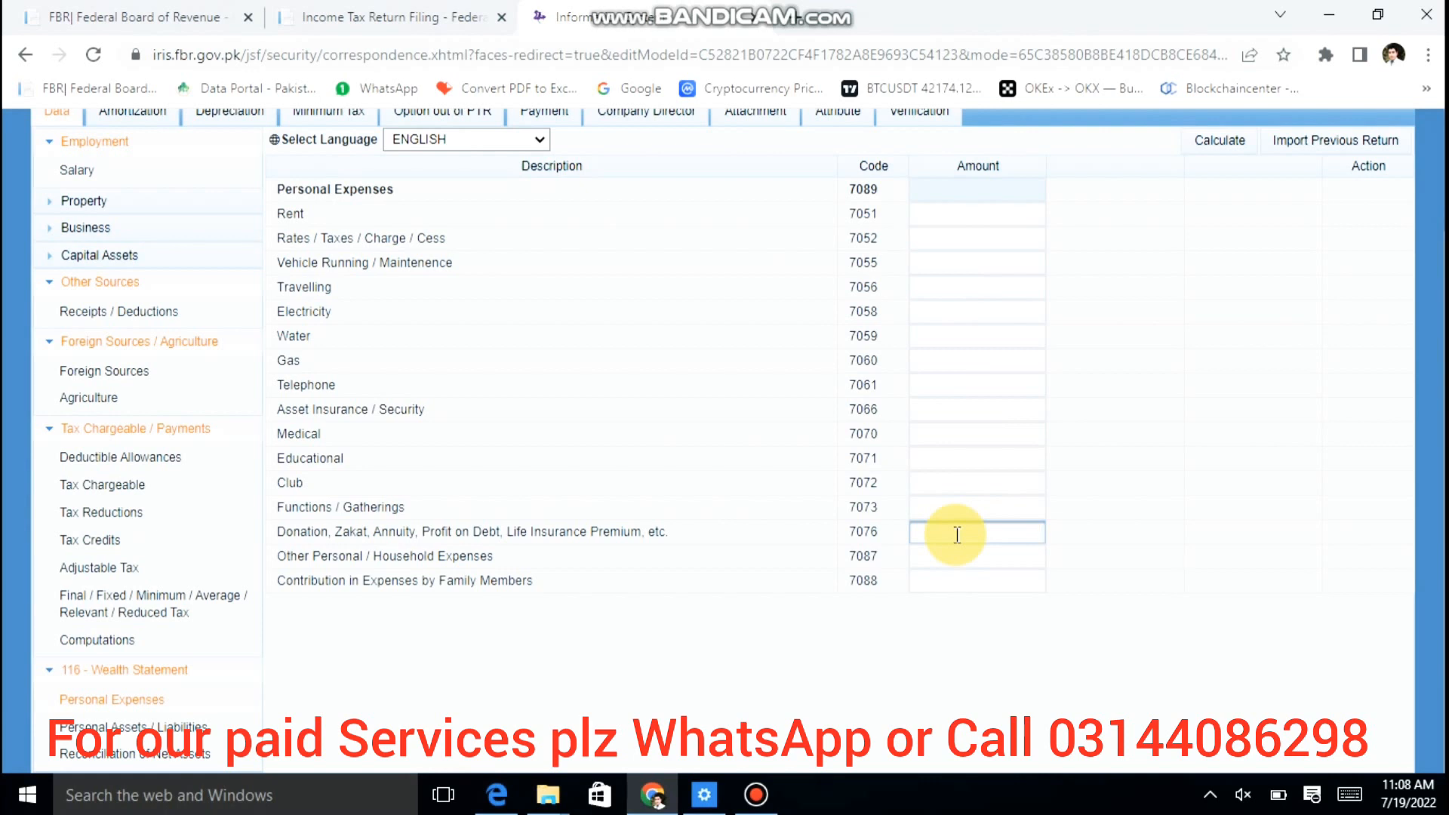
pyautogui.write('50000')
pyautogui.press('Tab')
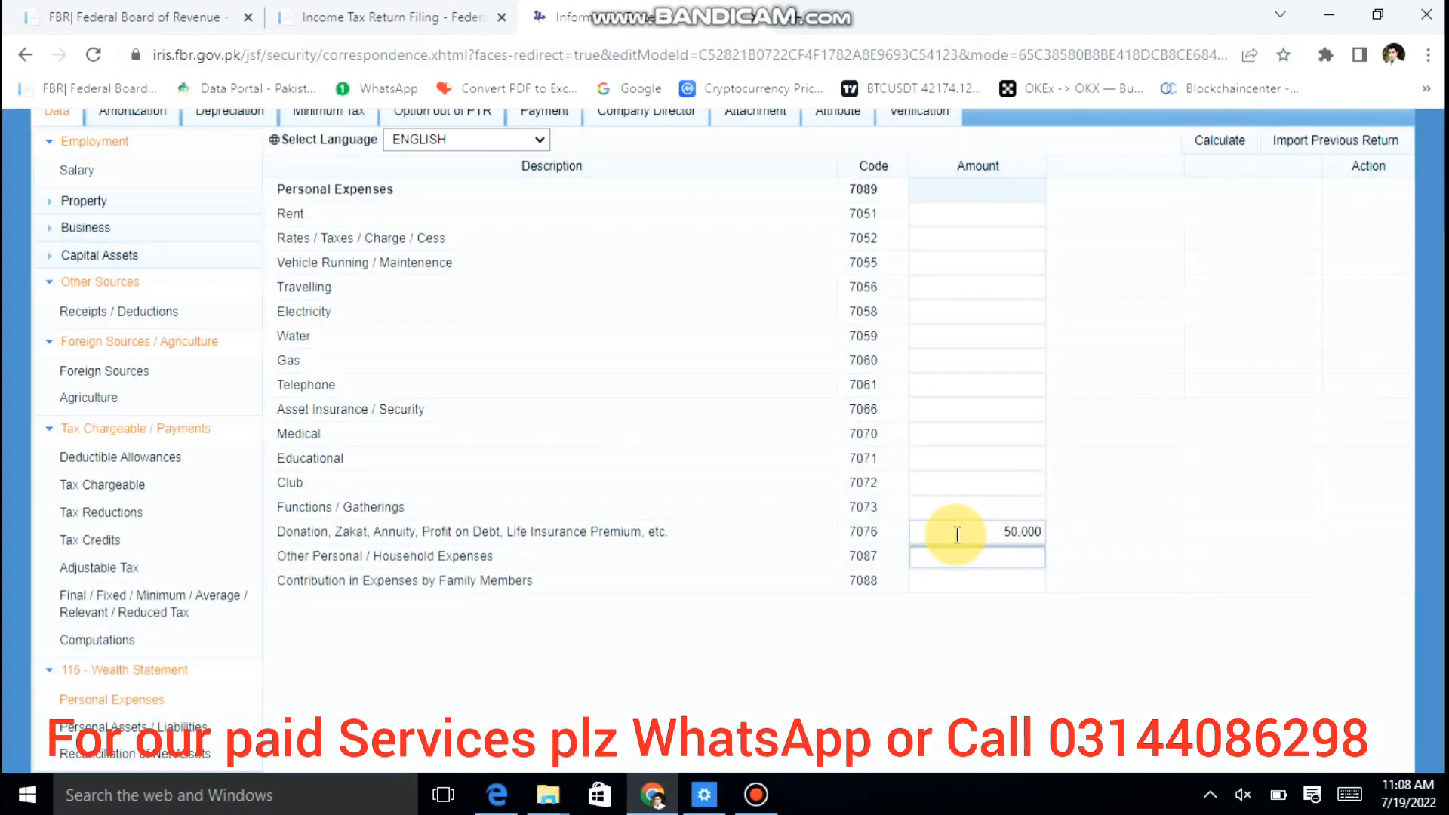
pyautogui.write('500000')
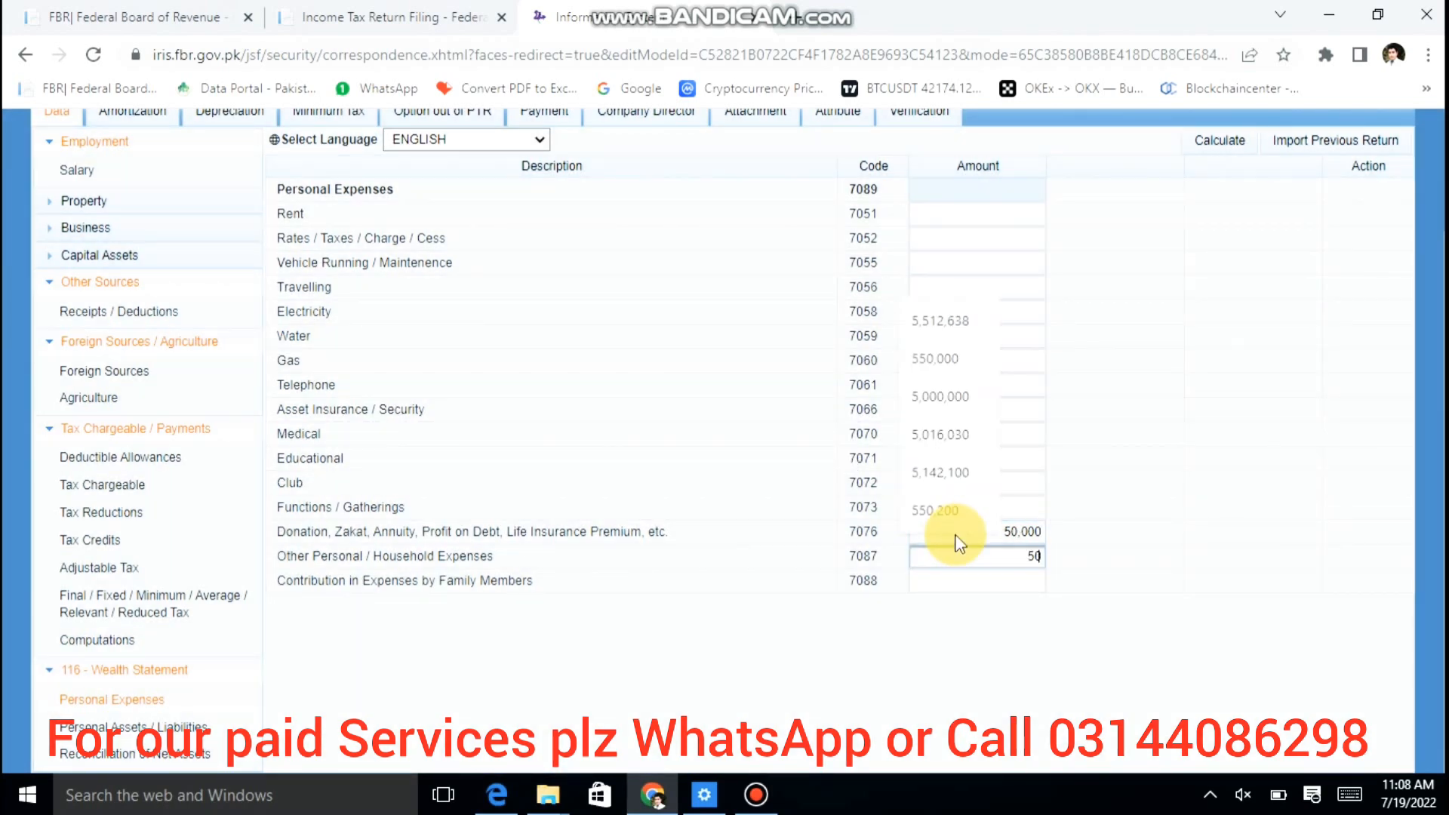
pyautogui.press('Tab')
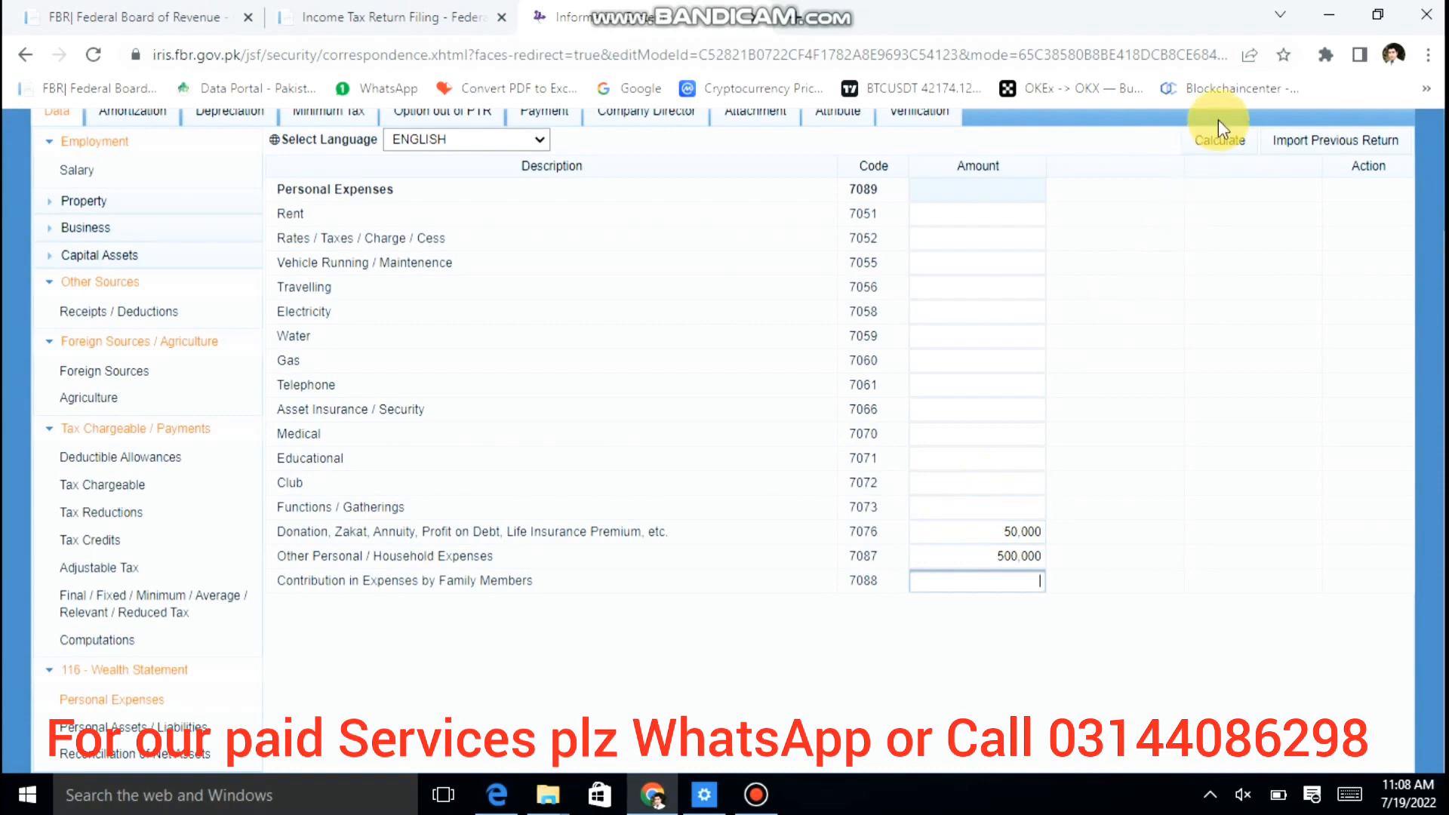
pyautogui.click(1216, 139)
pyautogui.click(1018, 558)
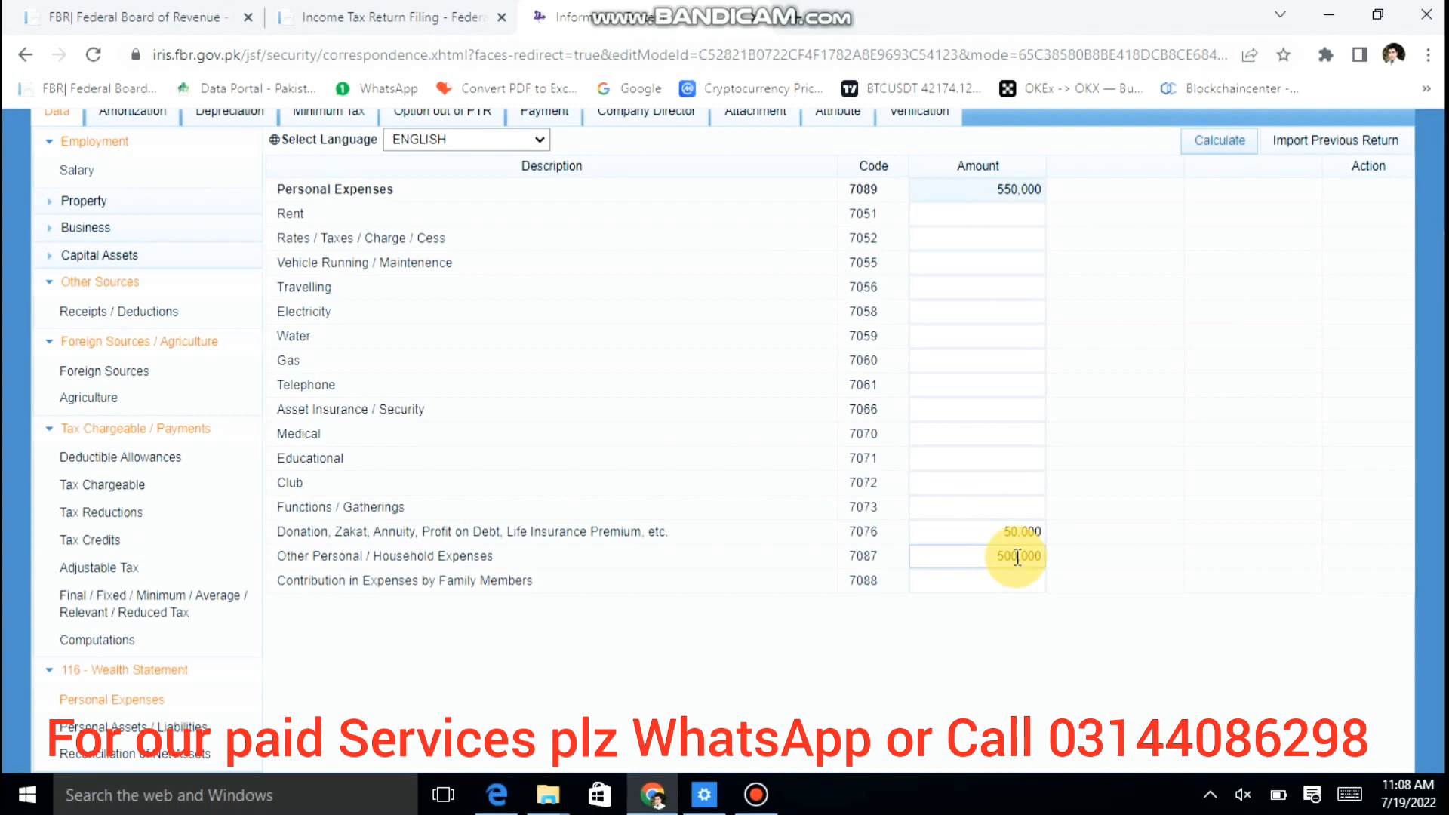
pyautogui.click(151, 726)
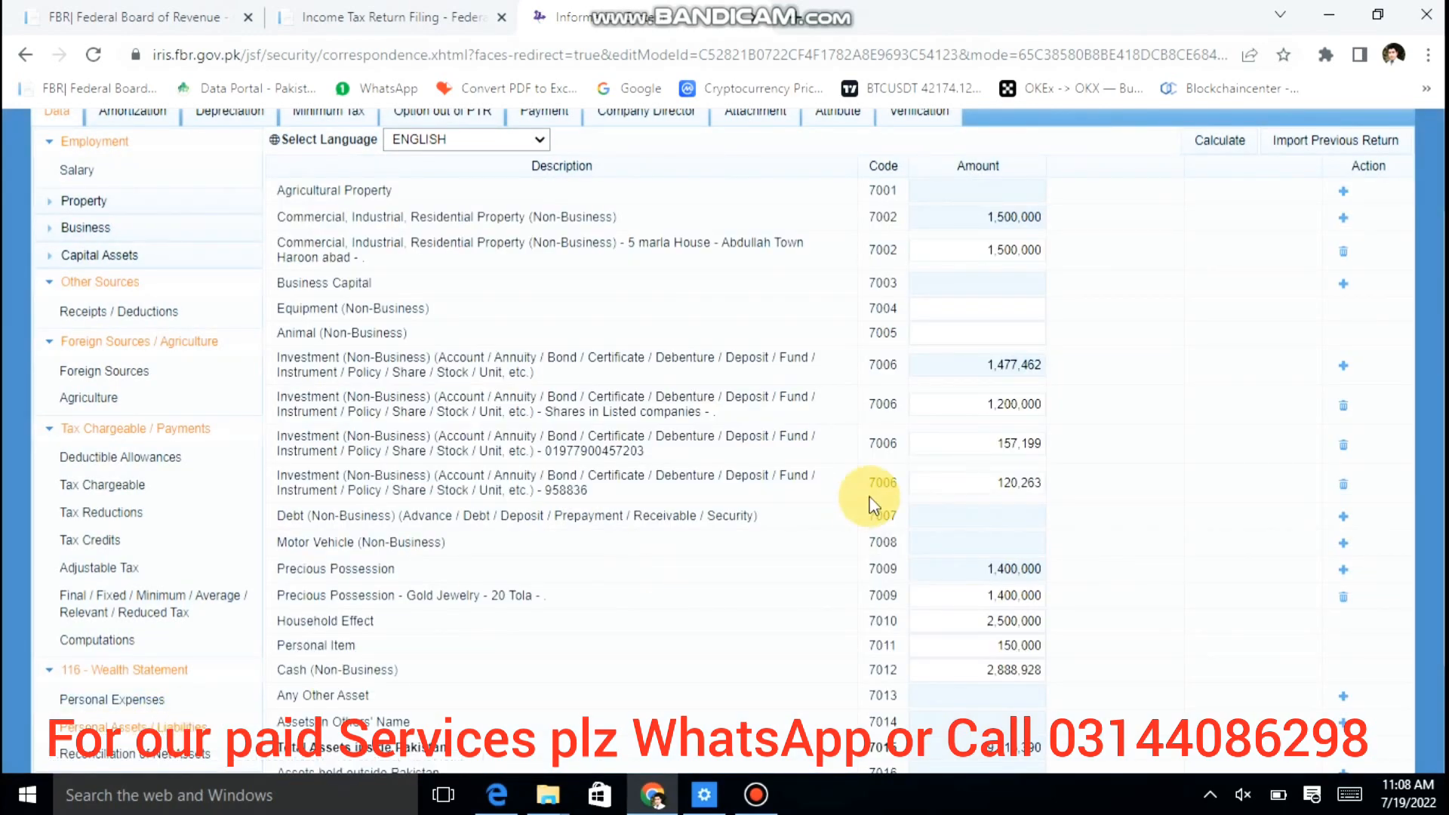
pyautogui.scroll(3, 1170, 363)
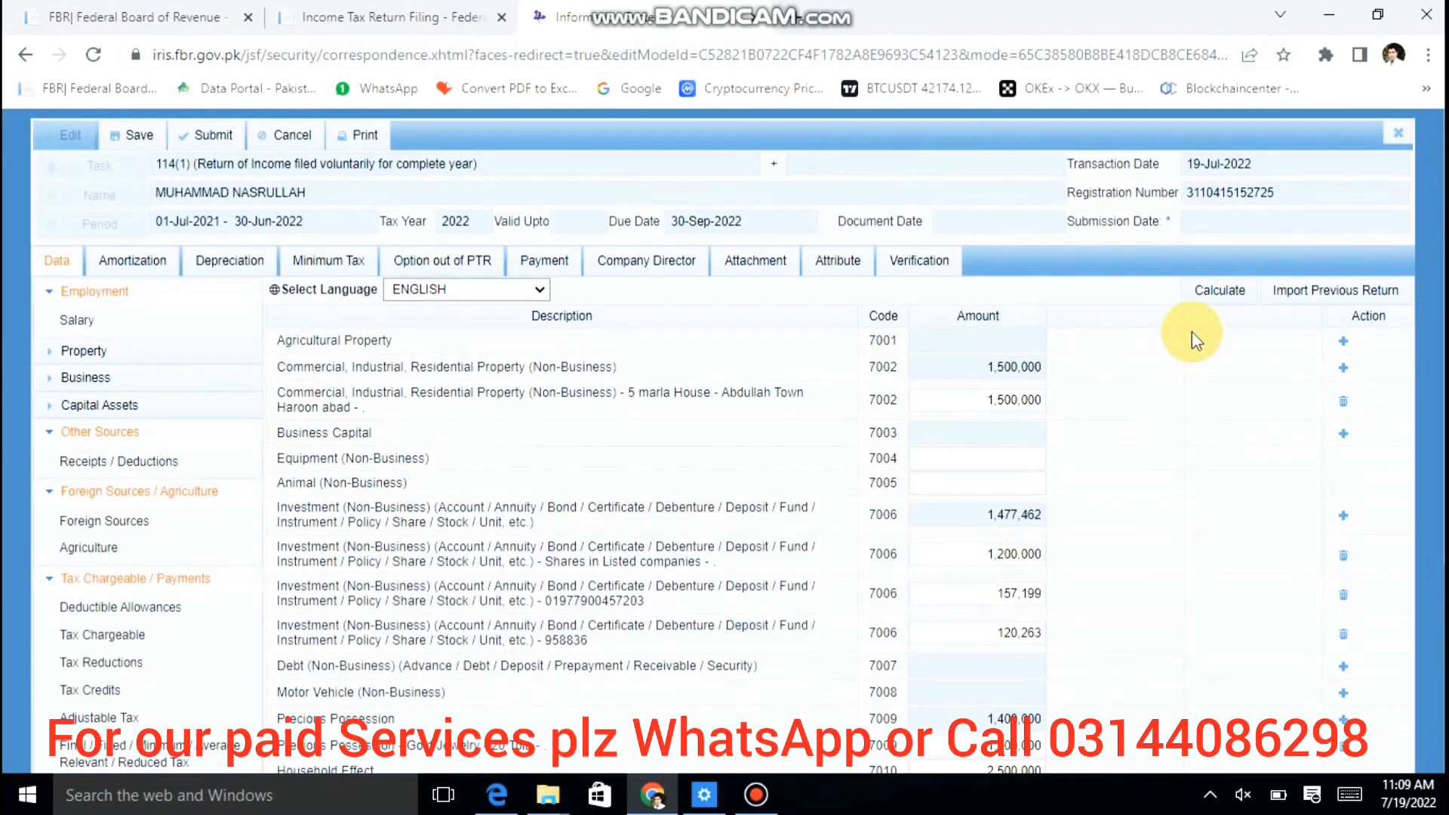
pyautogui.click(1233, 293)
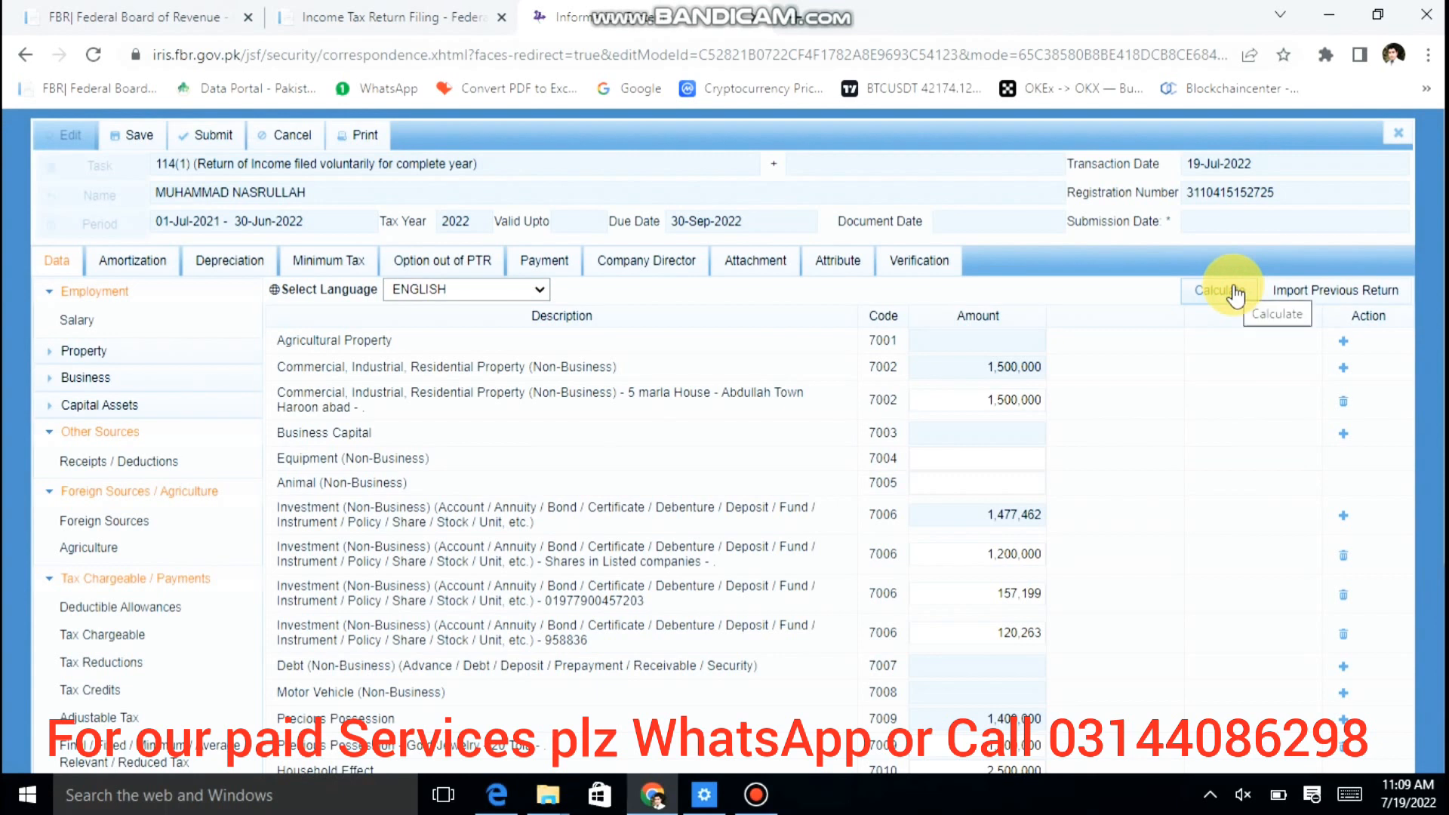
pyautogui.click(960, 433)
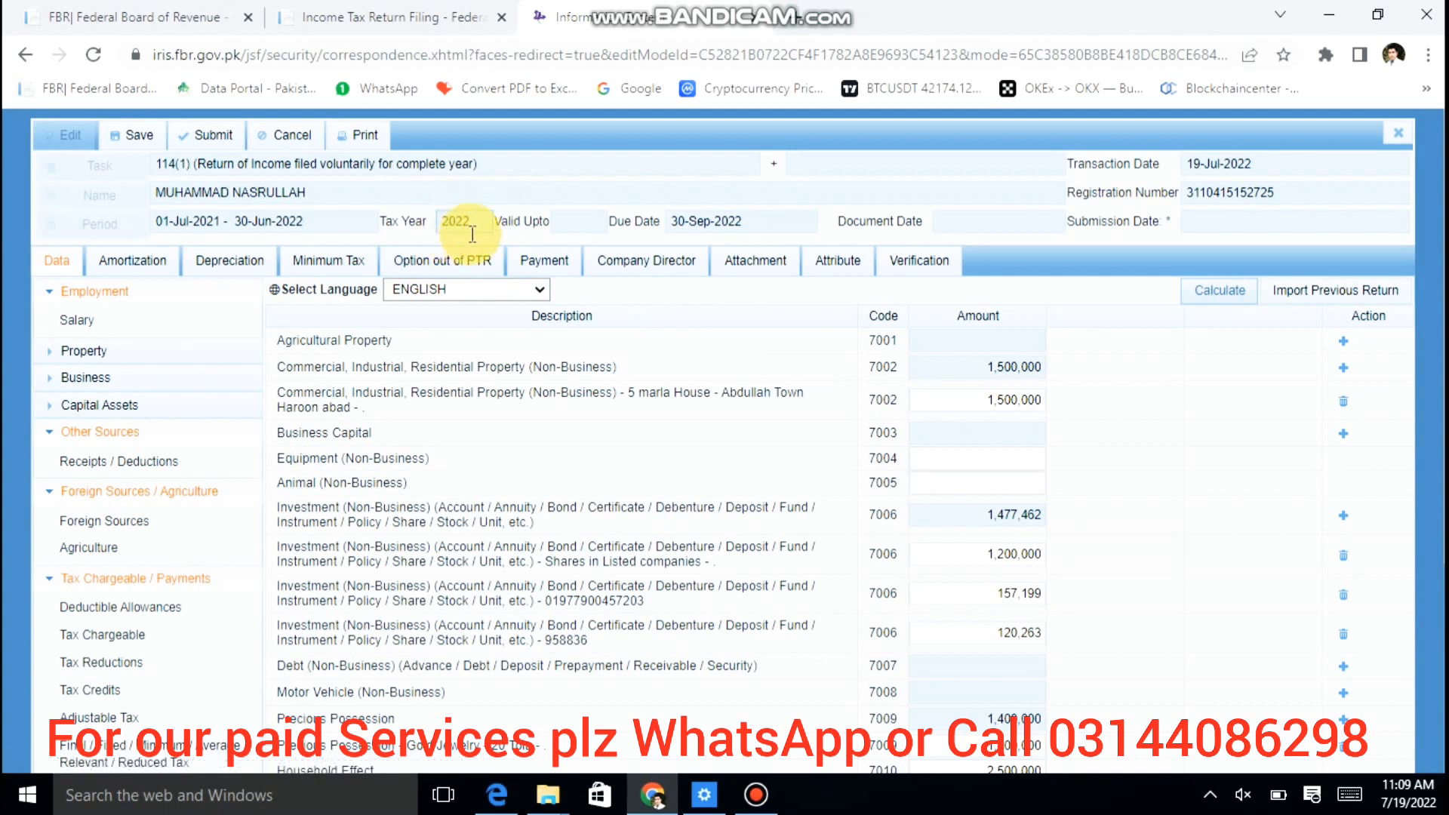
# Step: Add an Agricultural Property entry '5 acr' described as CHAK NO 90 NEAR LAHORE
pyautogui.click(1345, 347)
pyautogui.click(892, 368)
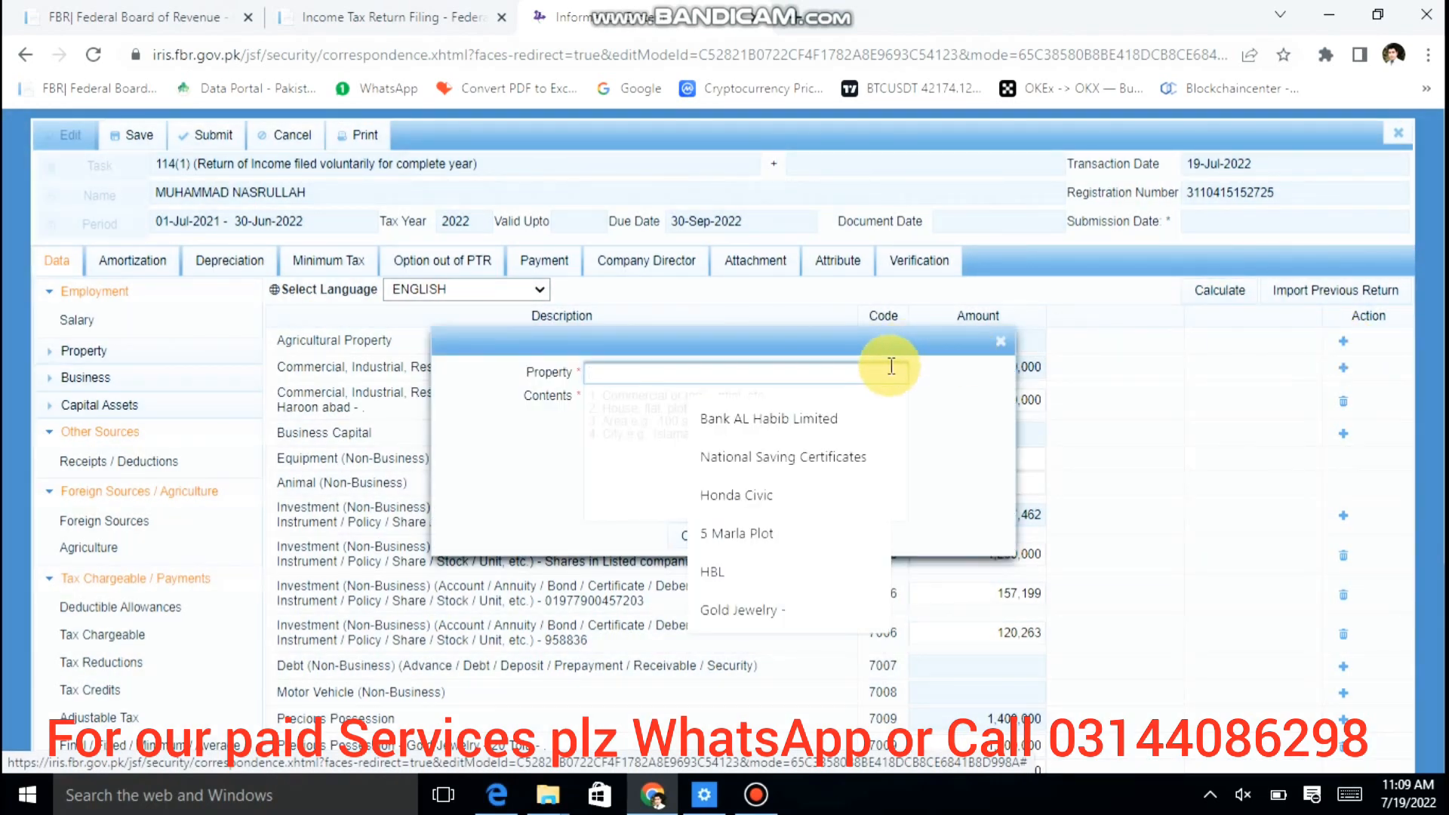
pyautogui.write('5 acr')
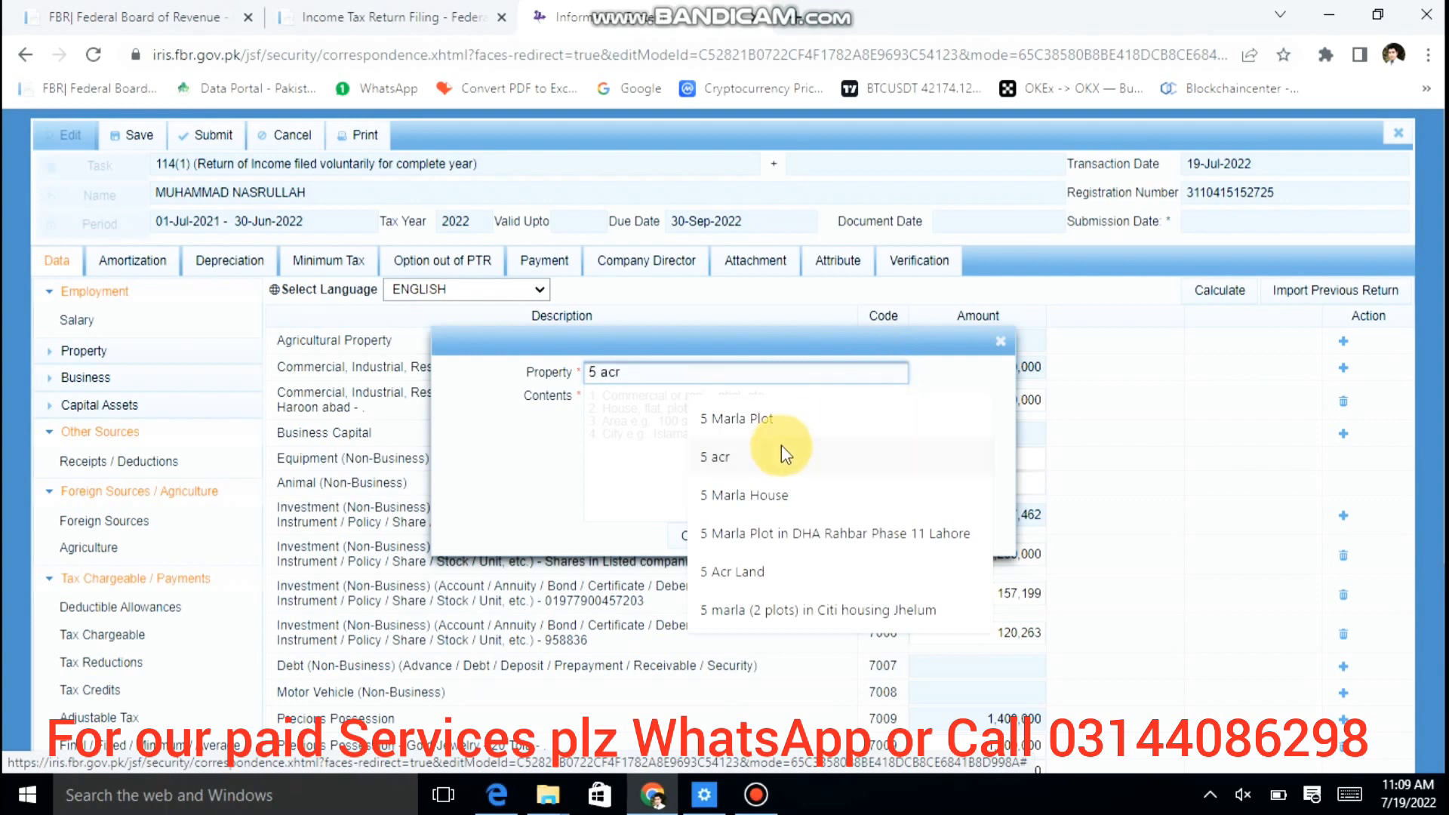
pyautogui.click(781, 446)
pyautogui.click(783, 446)
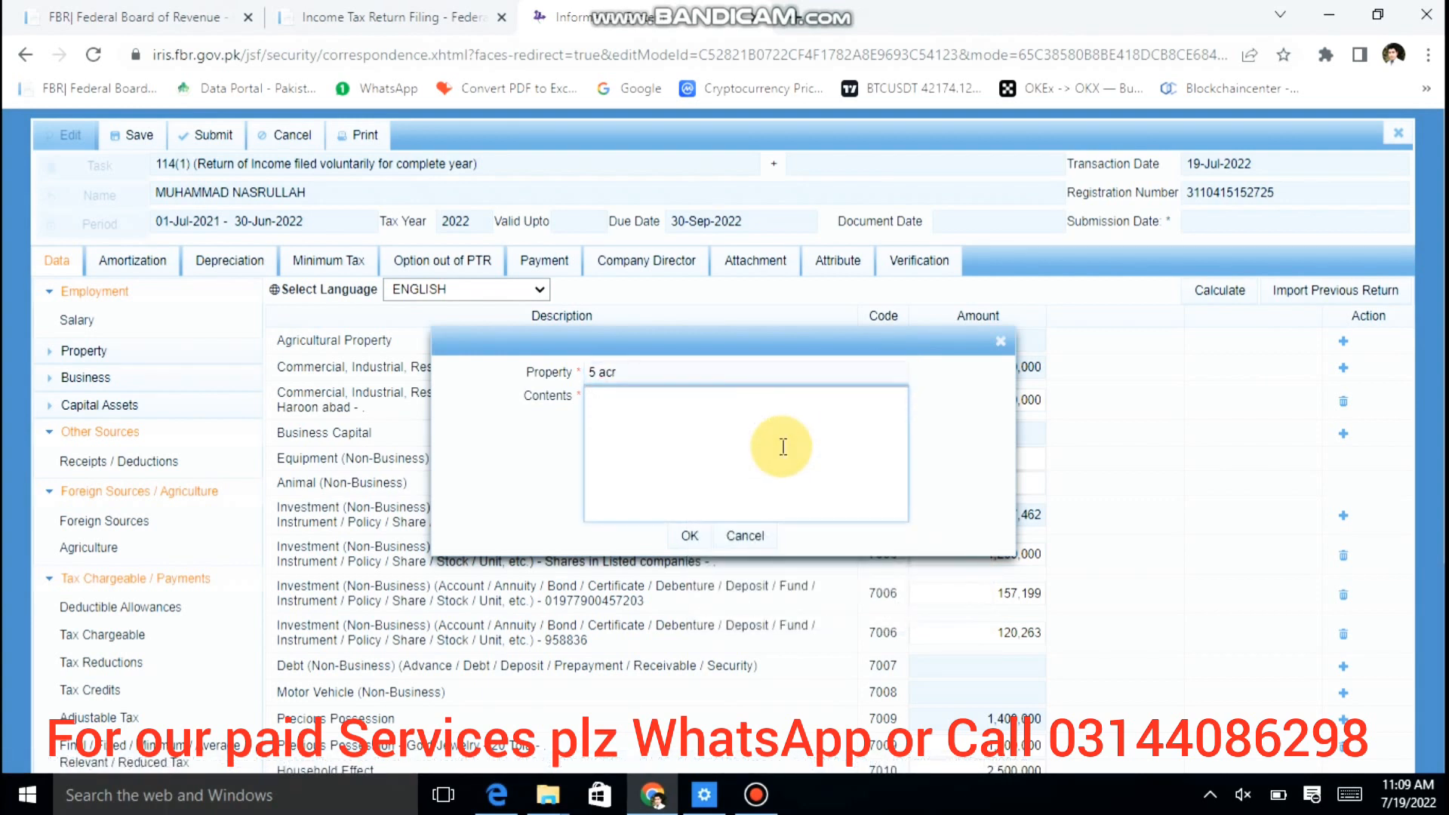
pyautogui.write('CHAK NO 90 NEAR LAHORE')
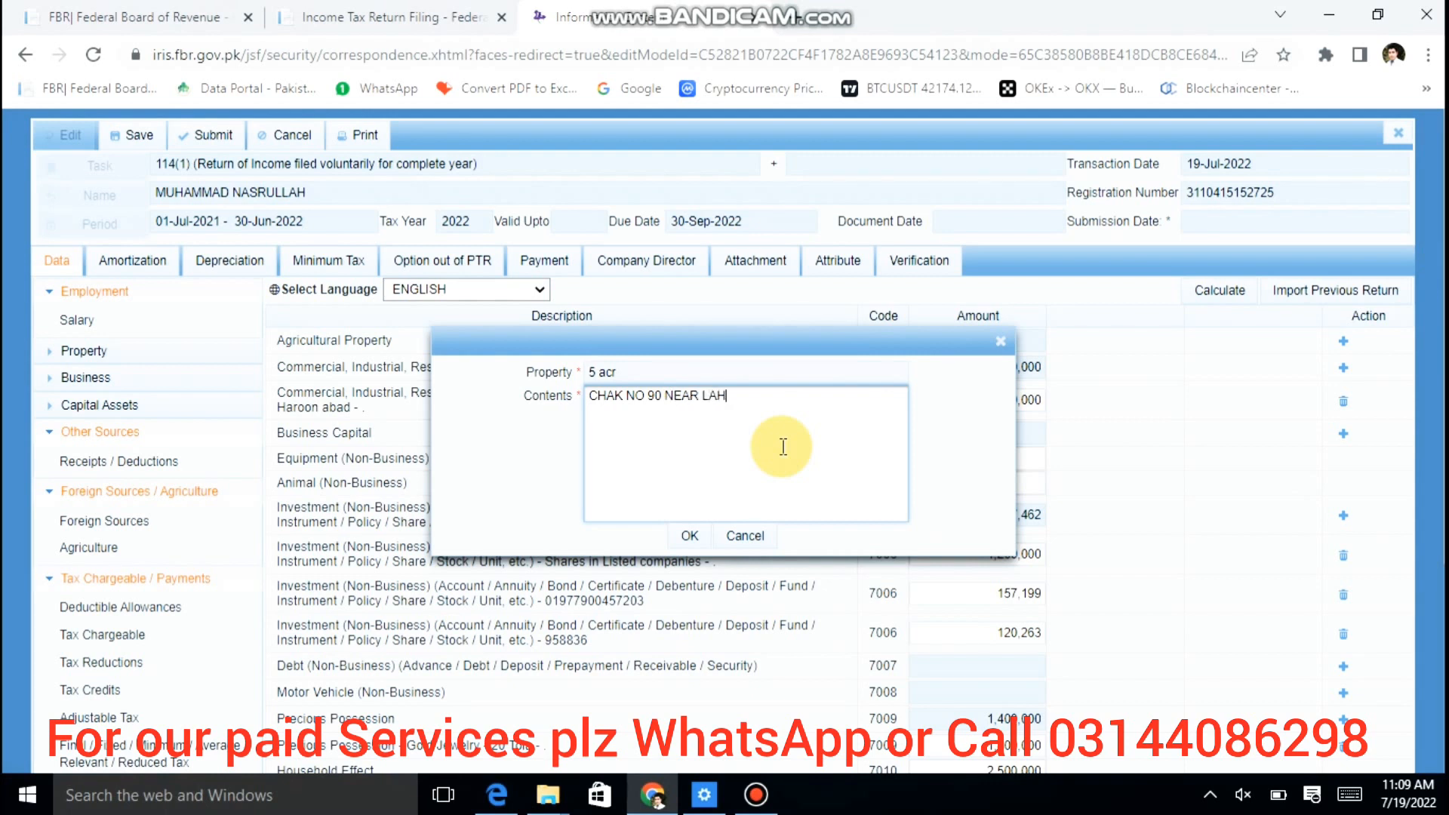
pyautogui.click(689, 535)
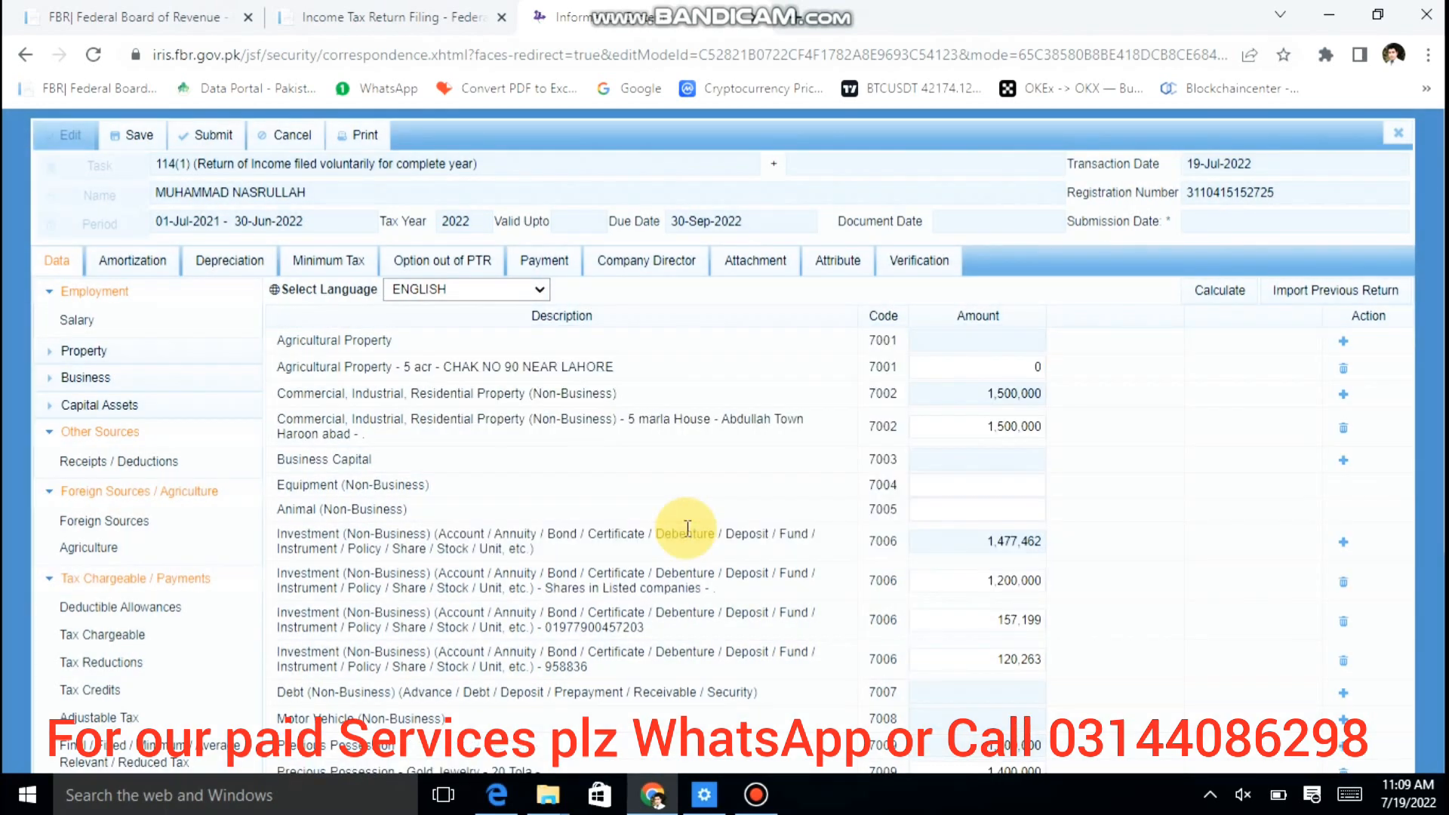
# Step: Value the new 5 acr agricultural property at 1,000,000 and recalculate the asset totals
pyautogui.click(972, 372)
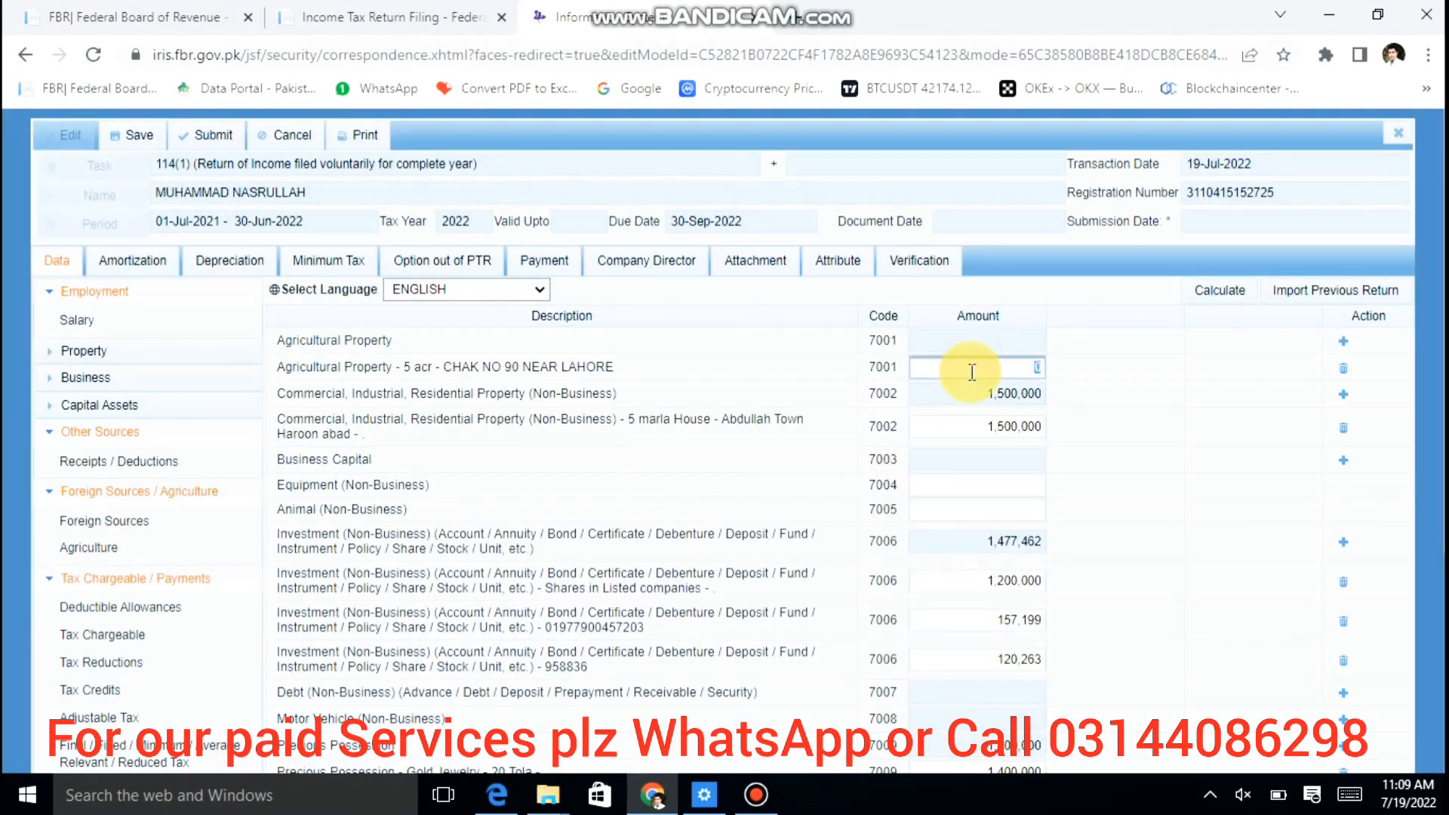
pyautogui.write('1000000')
pyautogui.press('Tab')
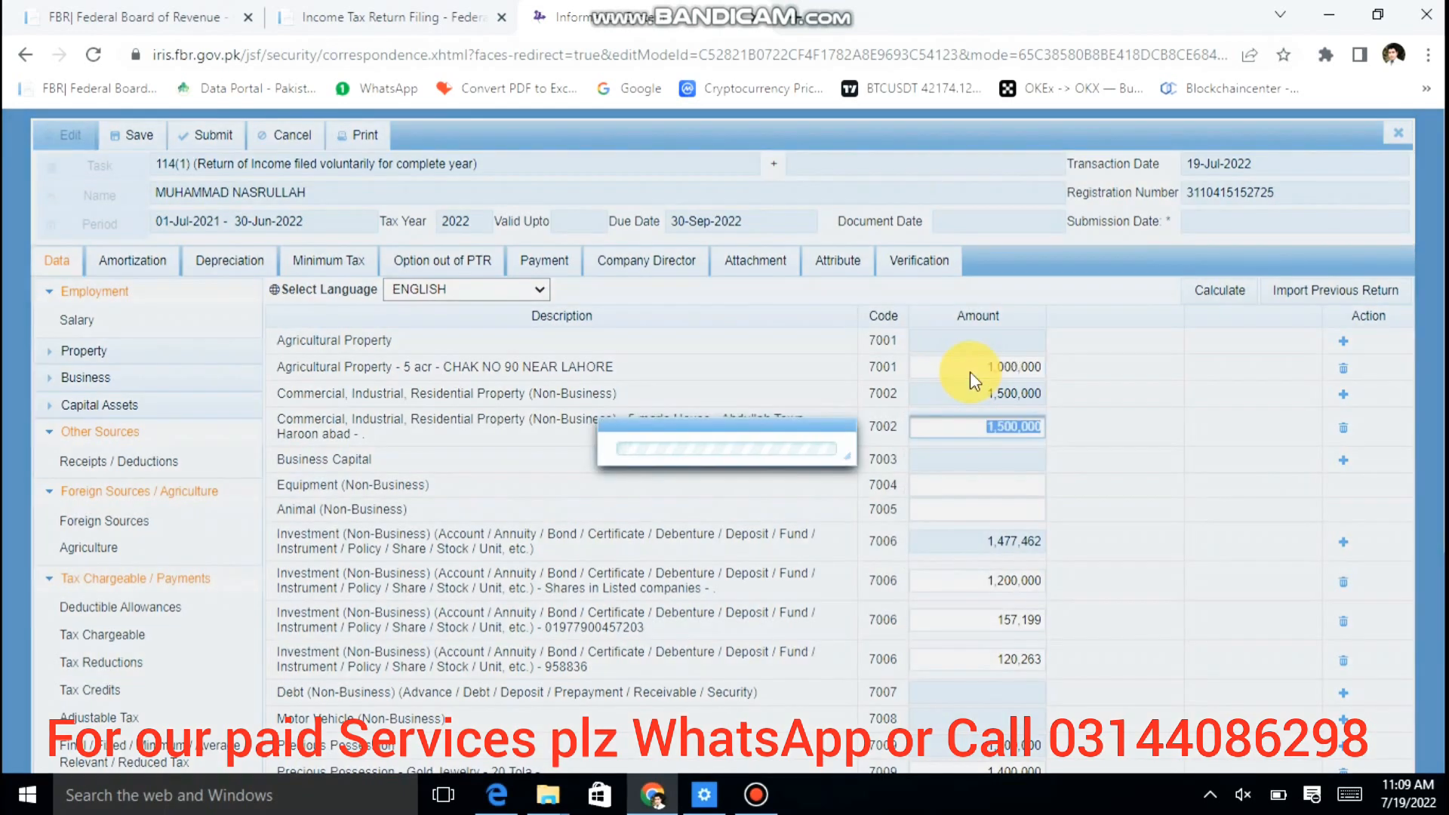
pyautogui.click(1219, 297)
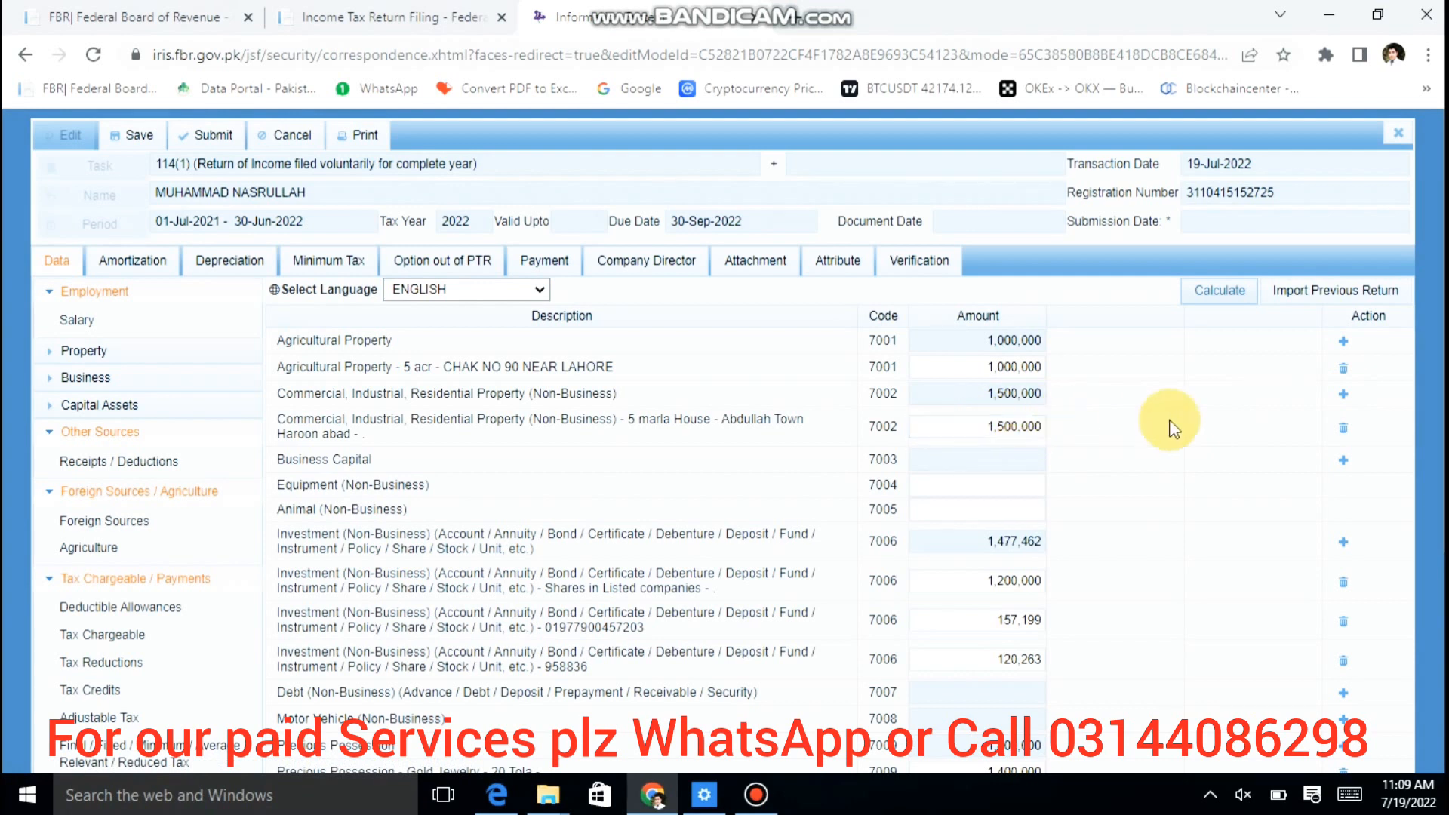
# Step: Change the 5 marla house value to 2,000,000 and recalculate the asset totals
pyautogui.doubleClick(981, 419)
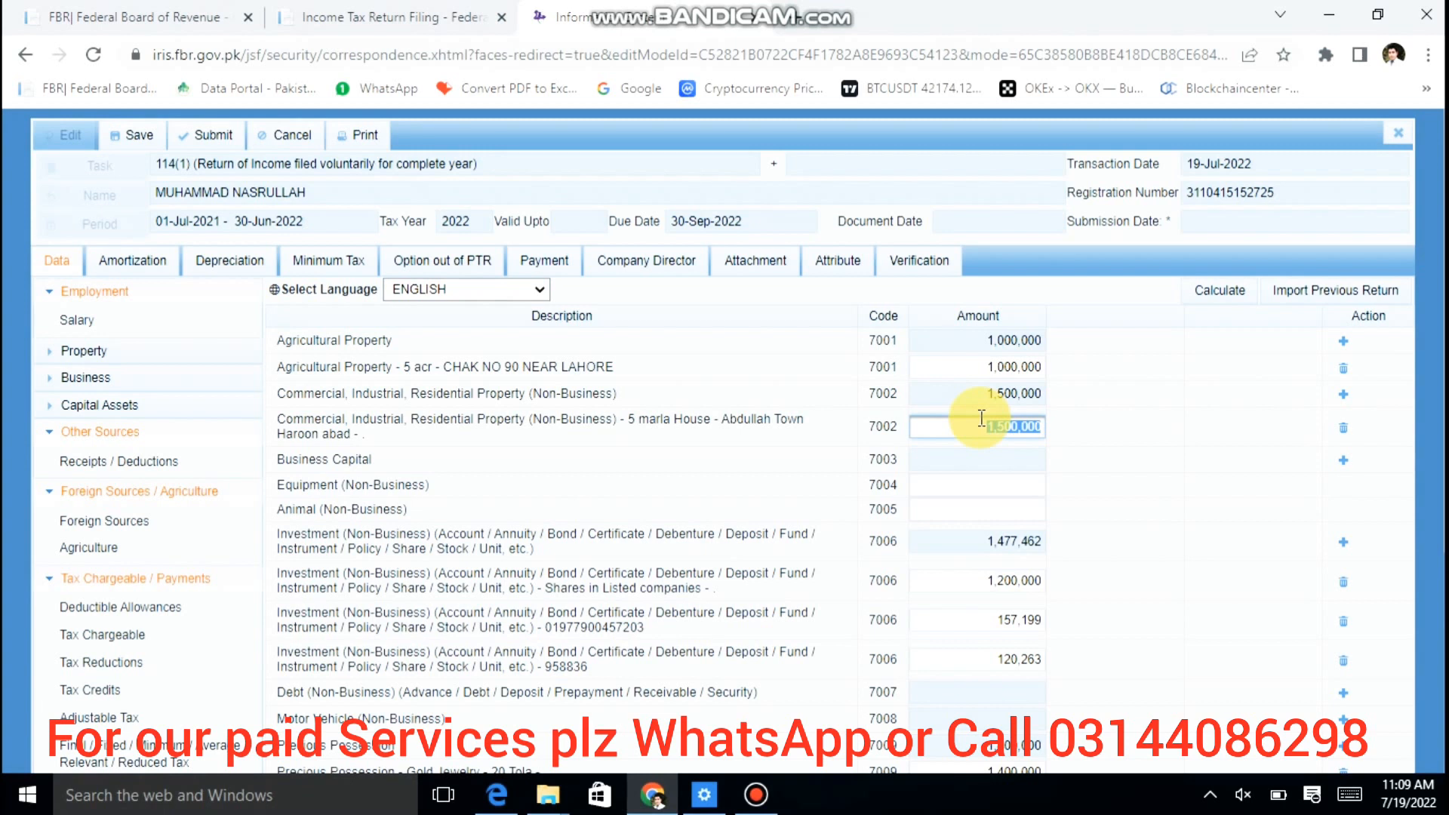
pyautogui.write('2000000')
pyautogui.press('Tab')
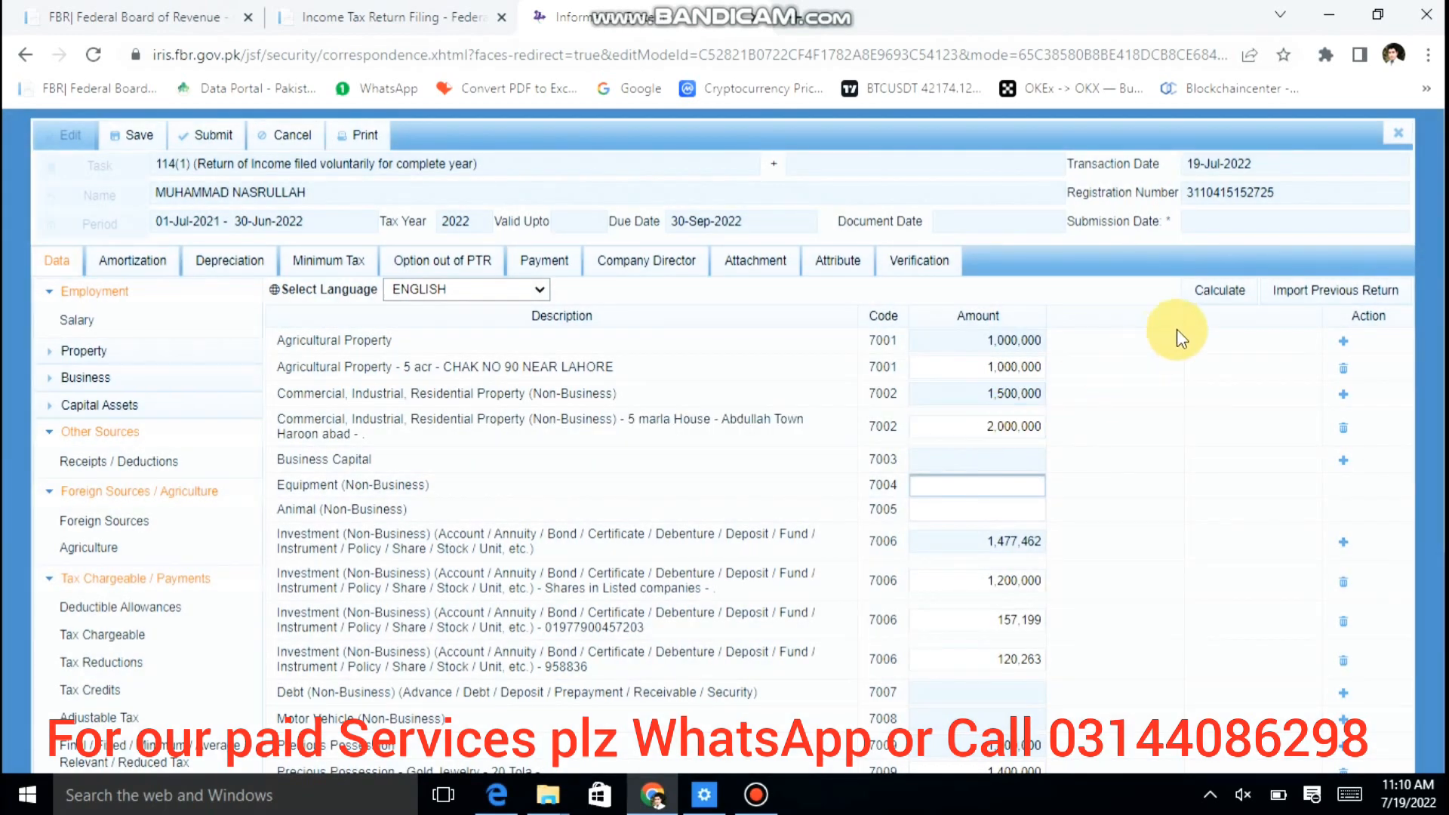
pyautogui.click(1226, 294)
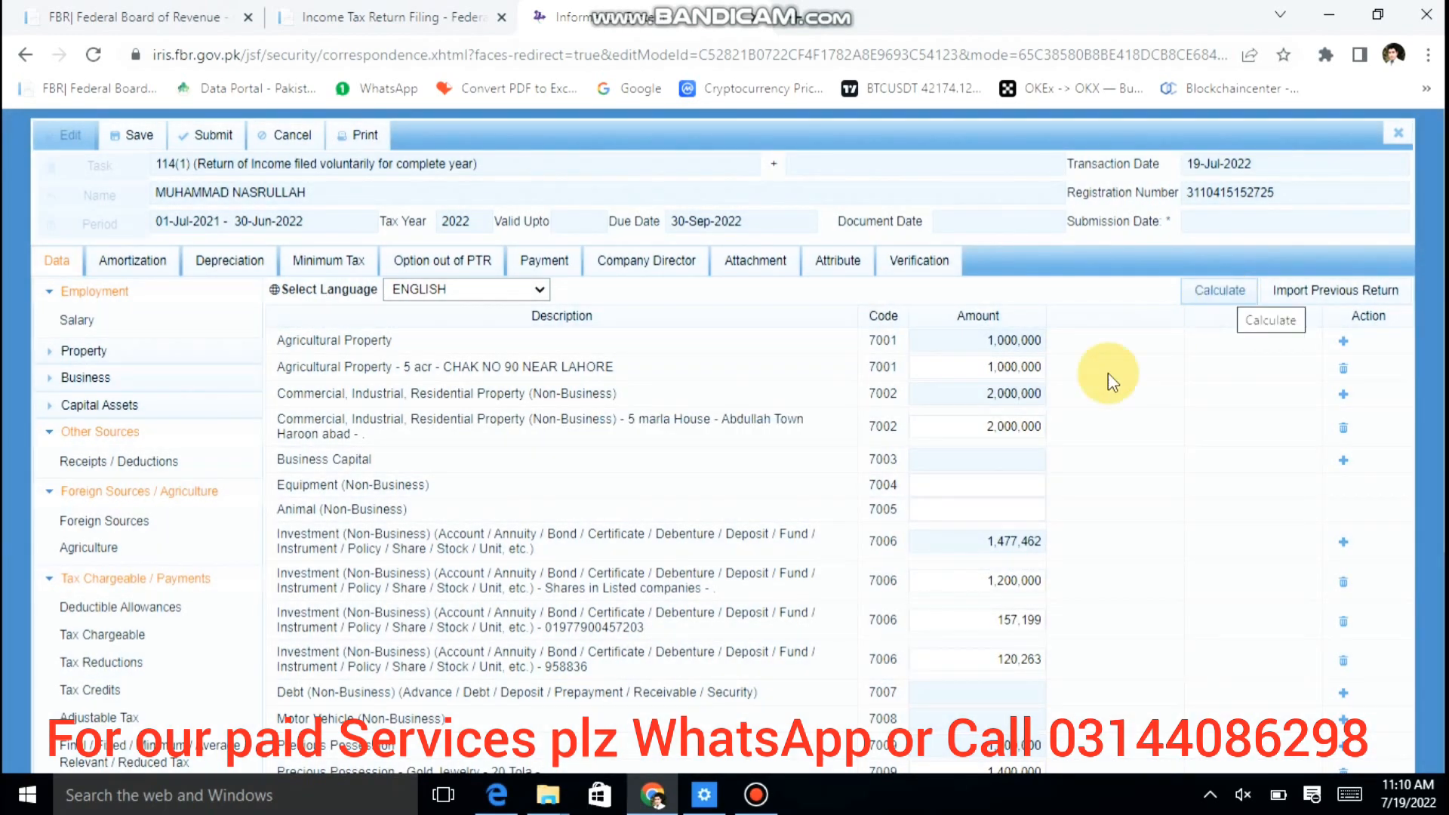
pyautogui.click(1023, 456)
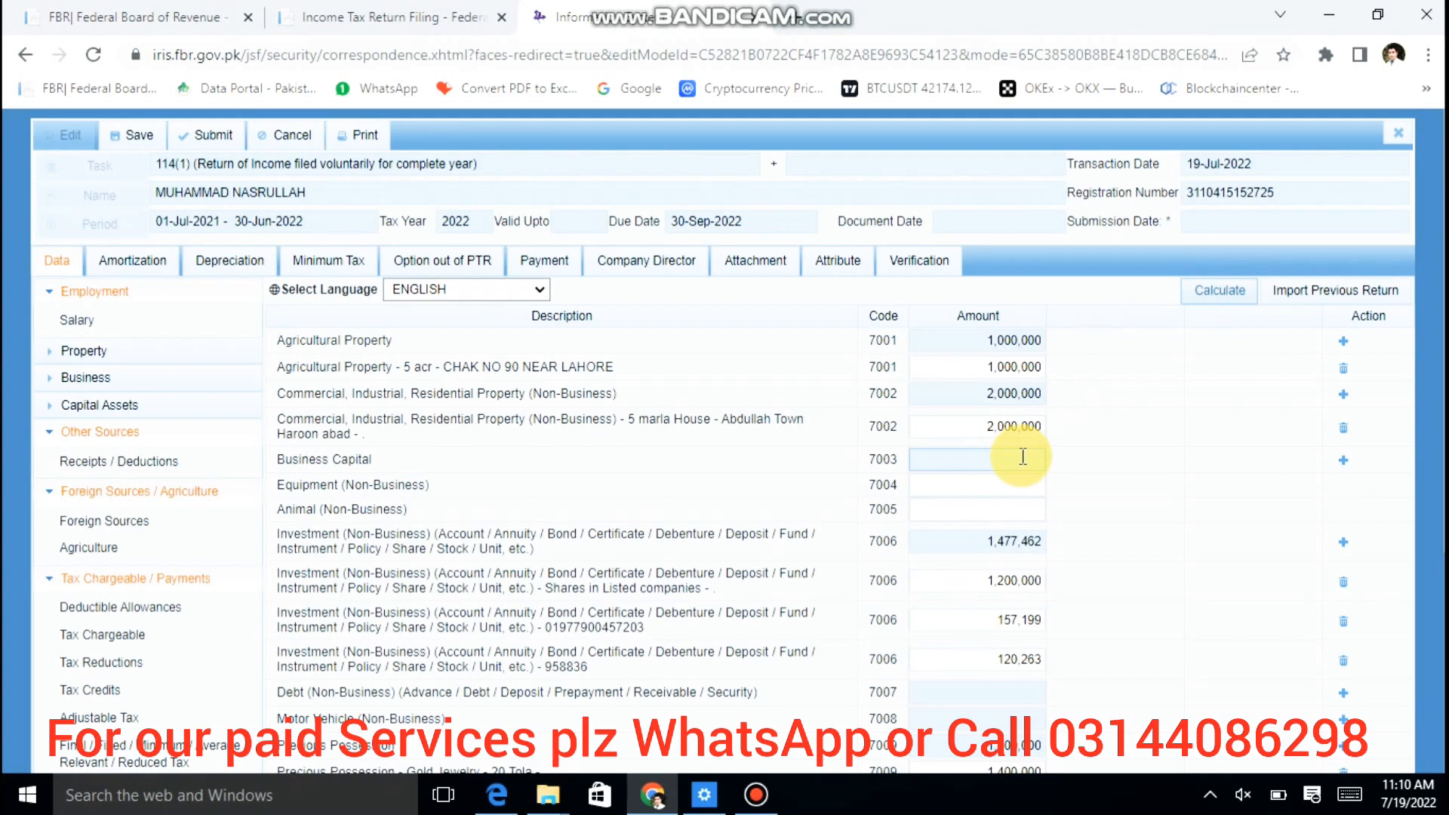
# Step: Start a new Precious Possession entry, then discard it without saving
pyautogui.scroll(-3, 1215, 475)
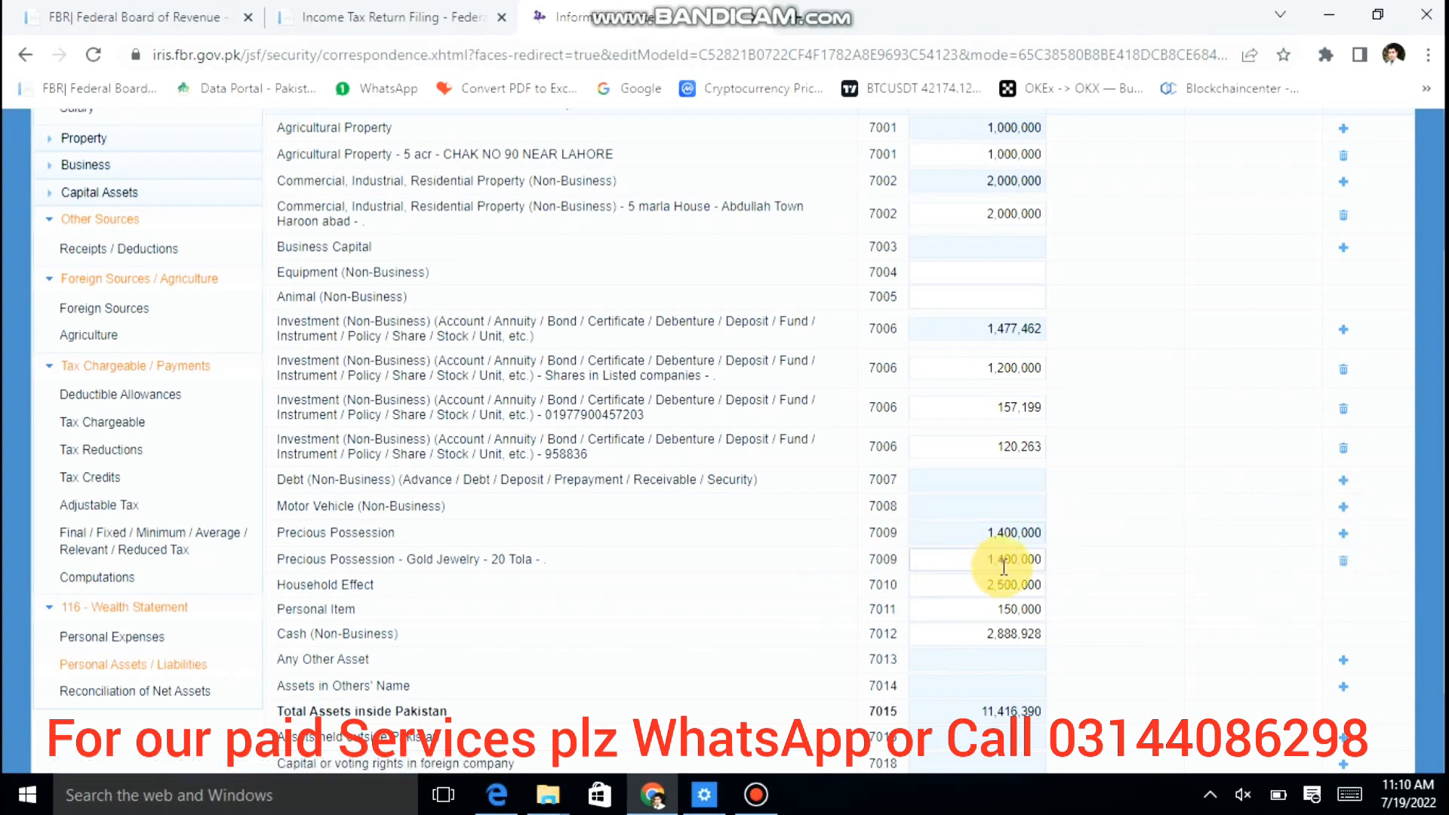
pyautogui.click(1344, 535)
pyautogui.click(645, 371)
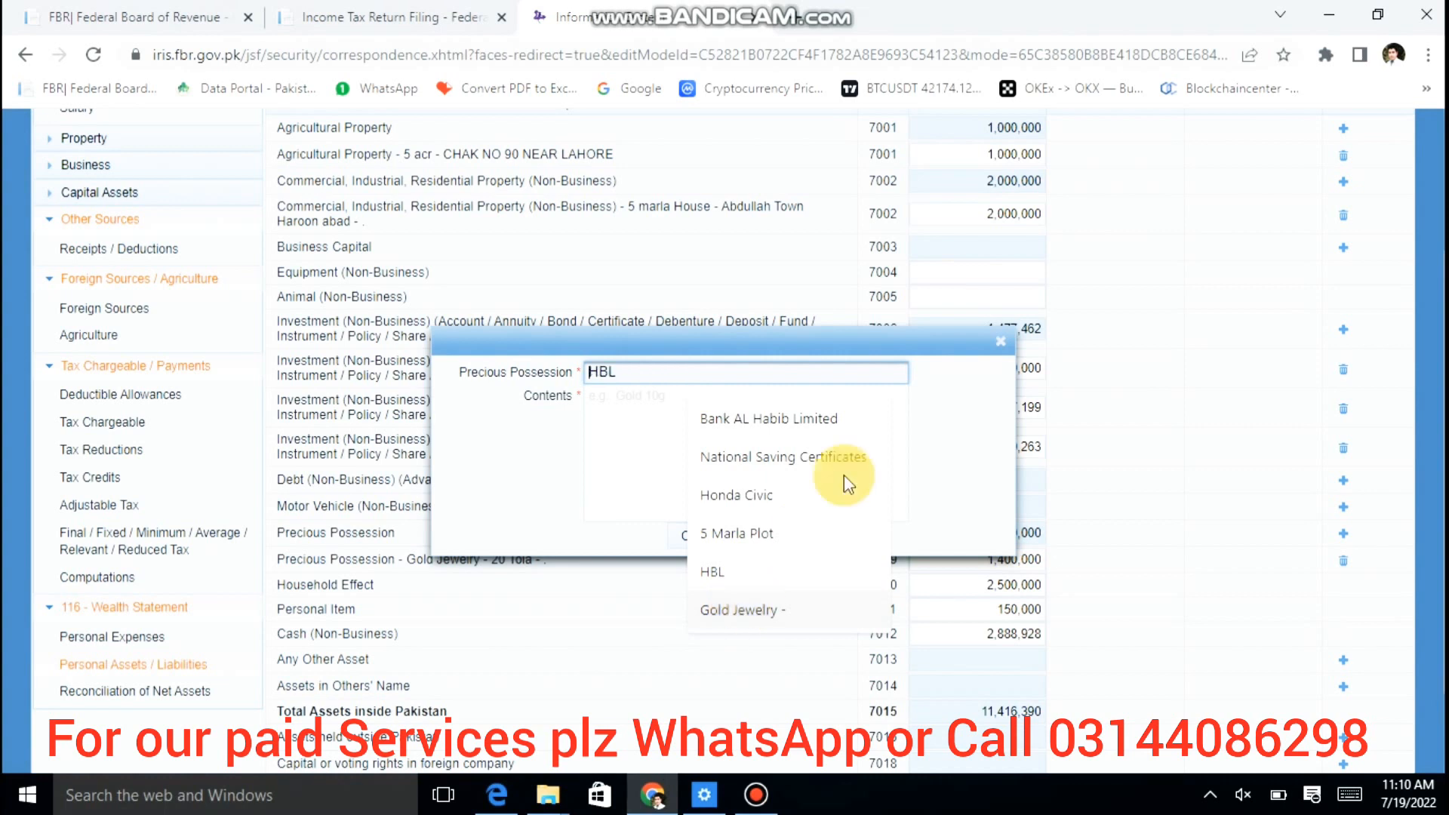
pyautogui.click(1001, 341)
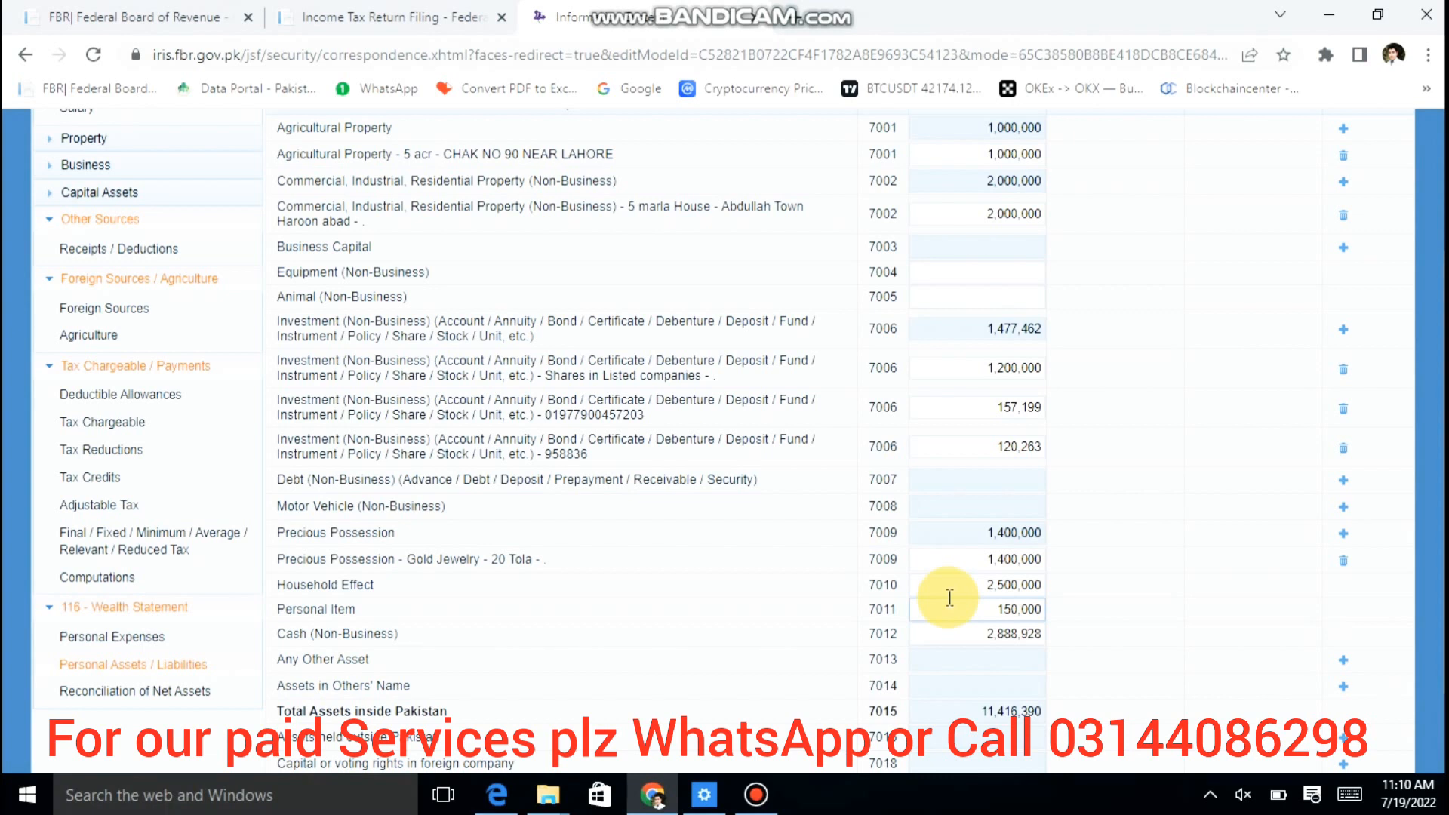
pyautogui.doubleClick(997, 607)
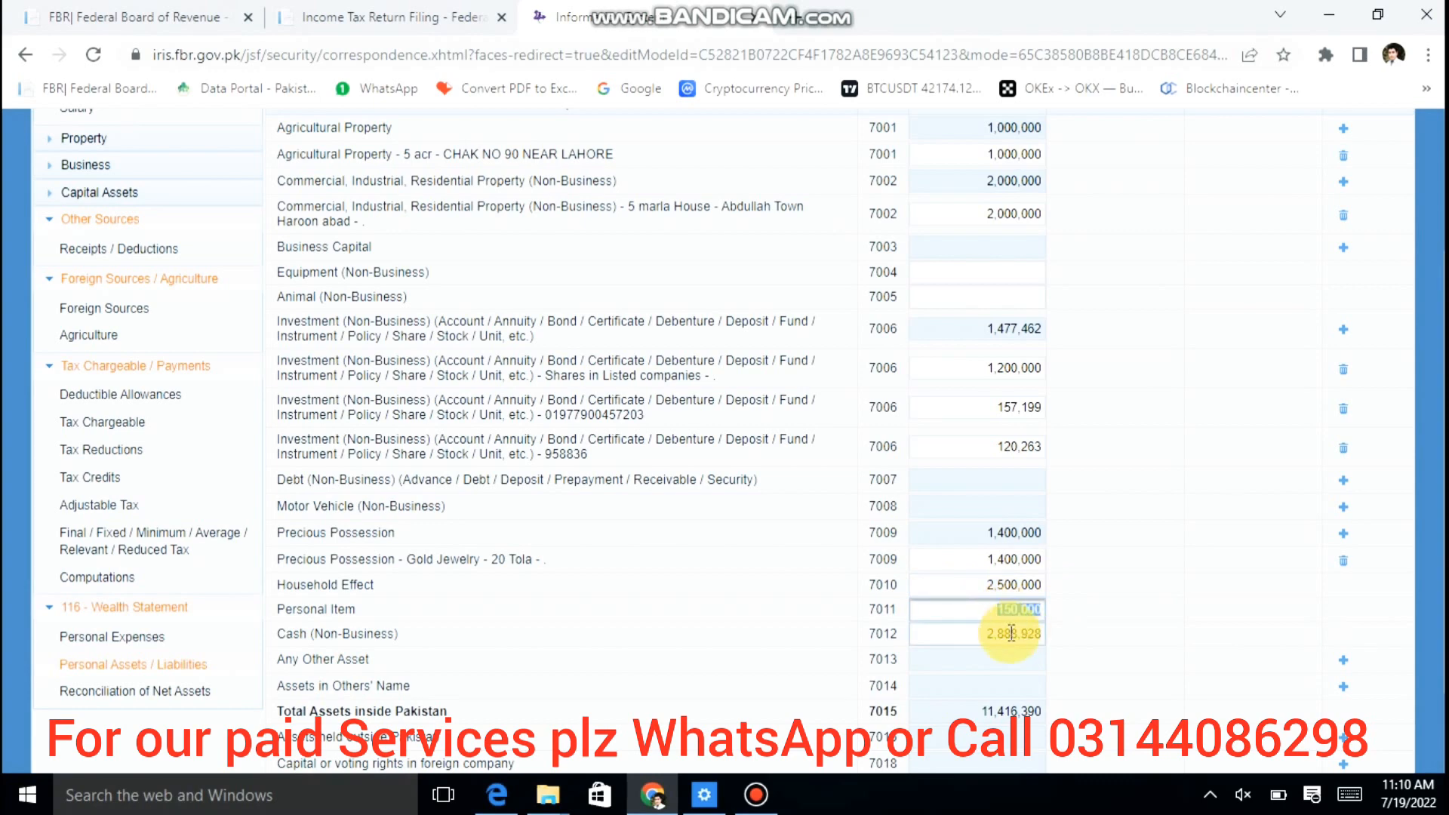
# Step: Clear the 2,888,928 Cash (Non-Business) amount and recalculate total assets to 8,527,462
pyautogui.click(962, 640)
pyautogui.press('Delete')
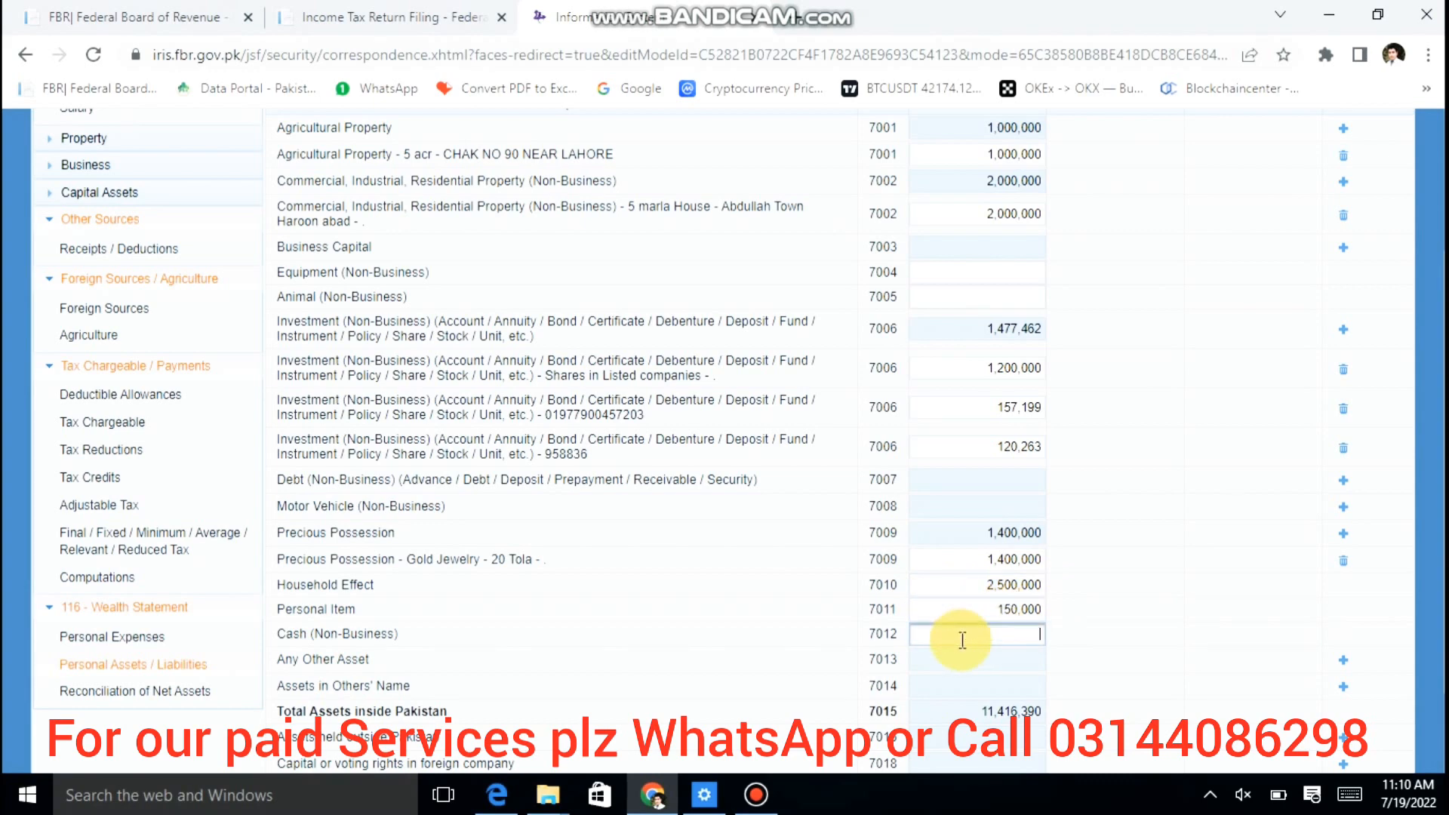
pyautogui.click(1153, 454)
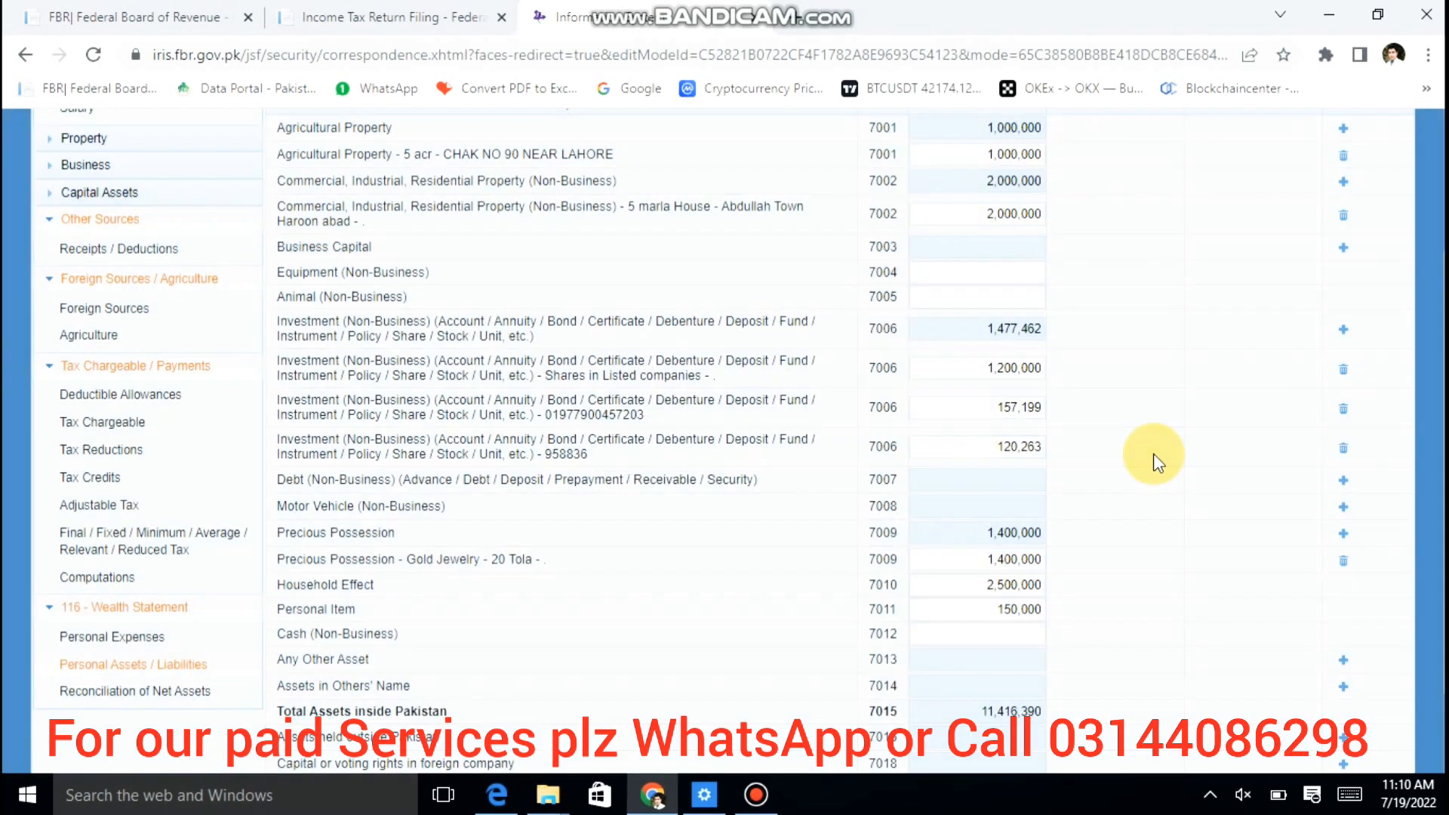
pyautogui.scroll(3, 1151, 456)
pyautogui.click(1206, 294)
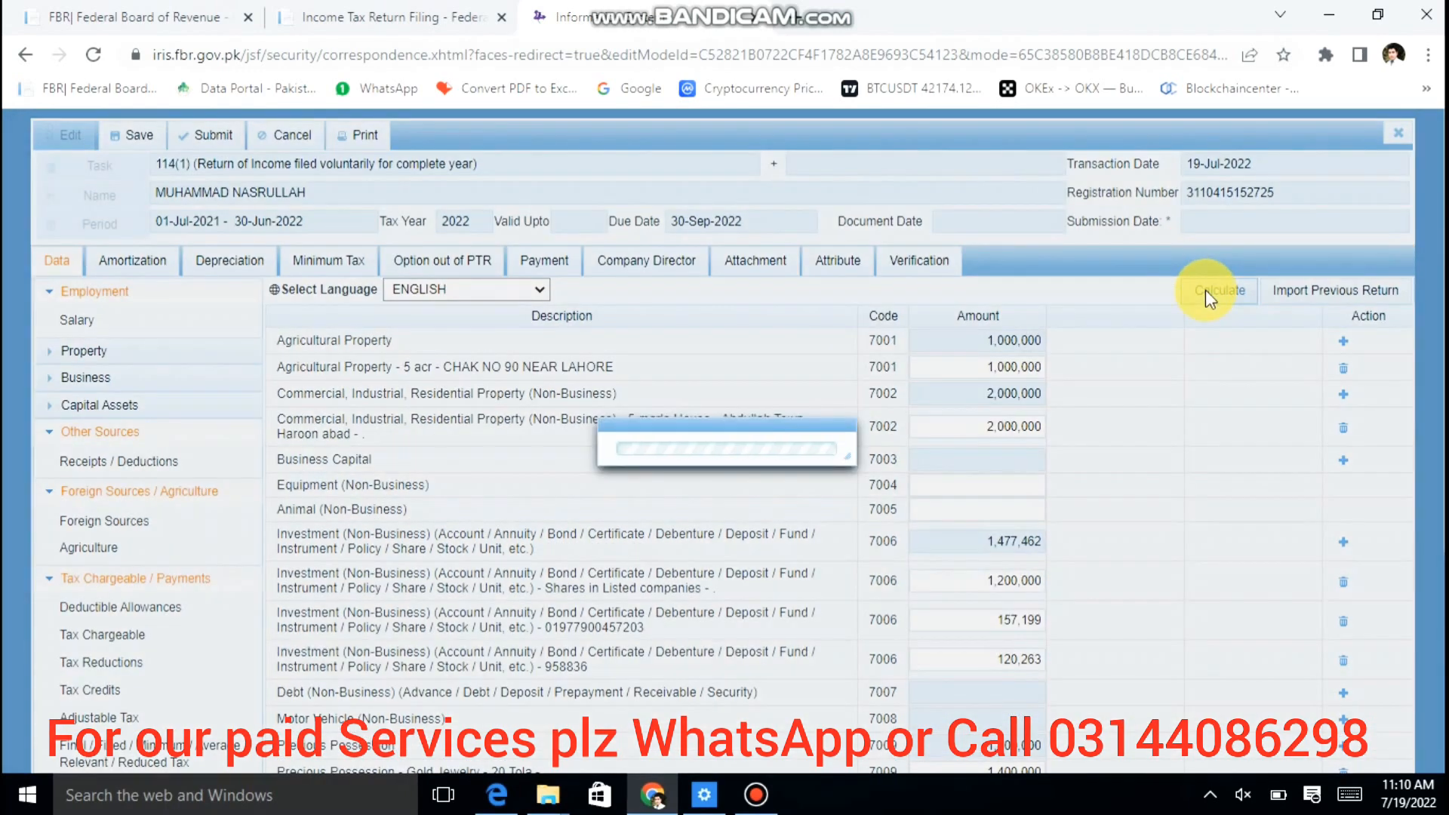
pyautogui.scroll(-5, 1205, 426)
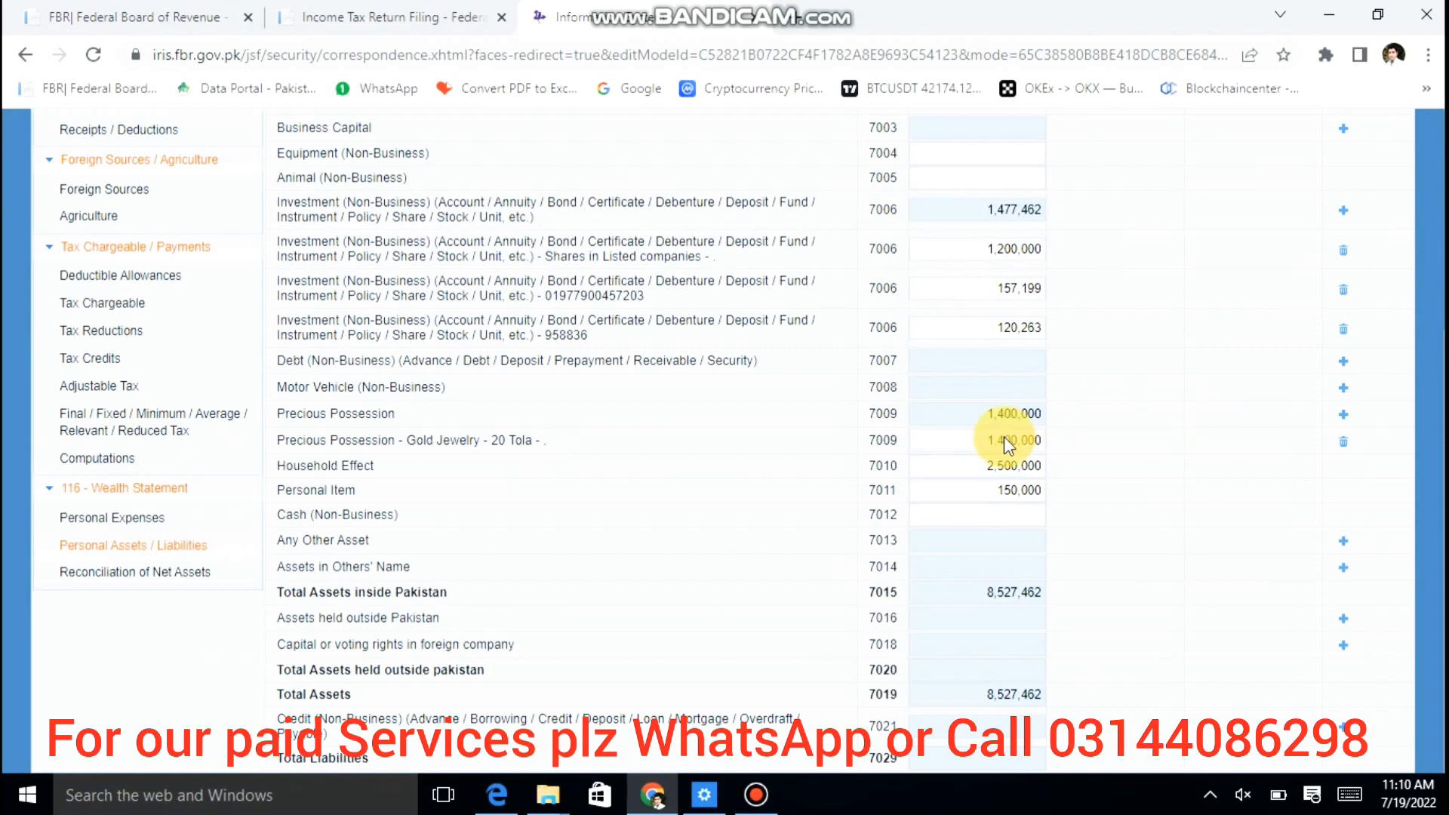
pyautogui.click(1009, 514)
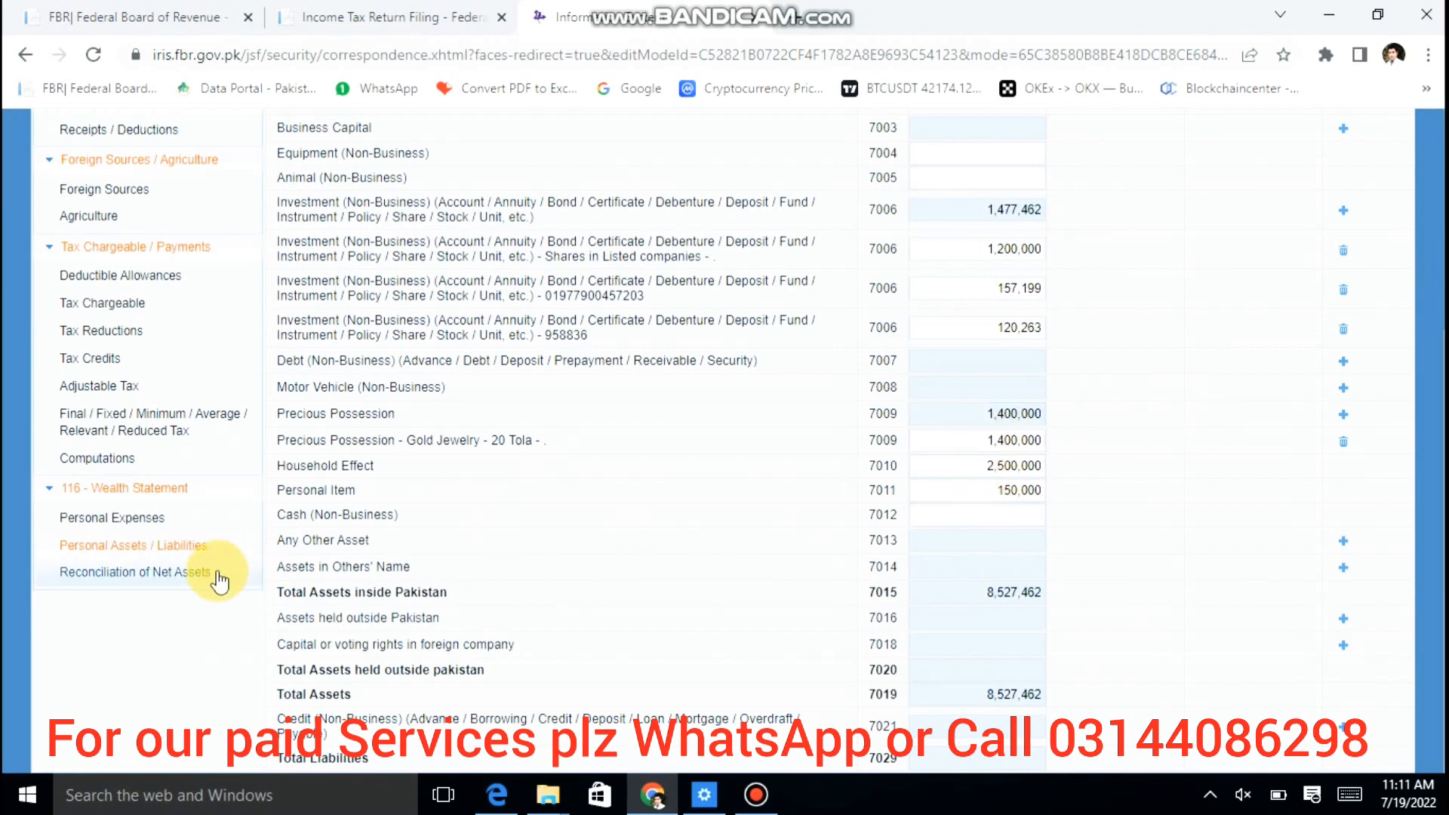
# Step: Open Reconciliation of Net Assets and select the -5,898,928 unreconciled amount for copying
pyautogui.click(193, 572)
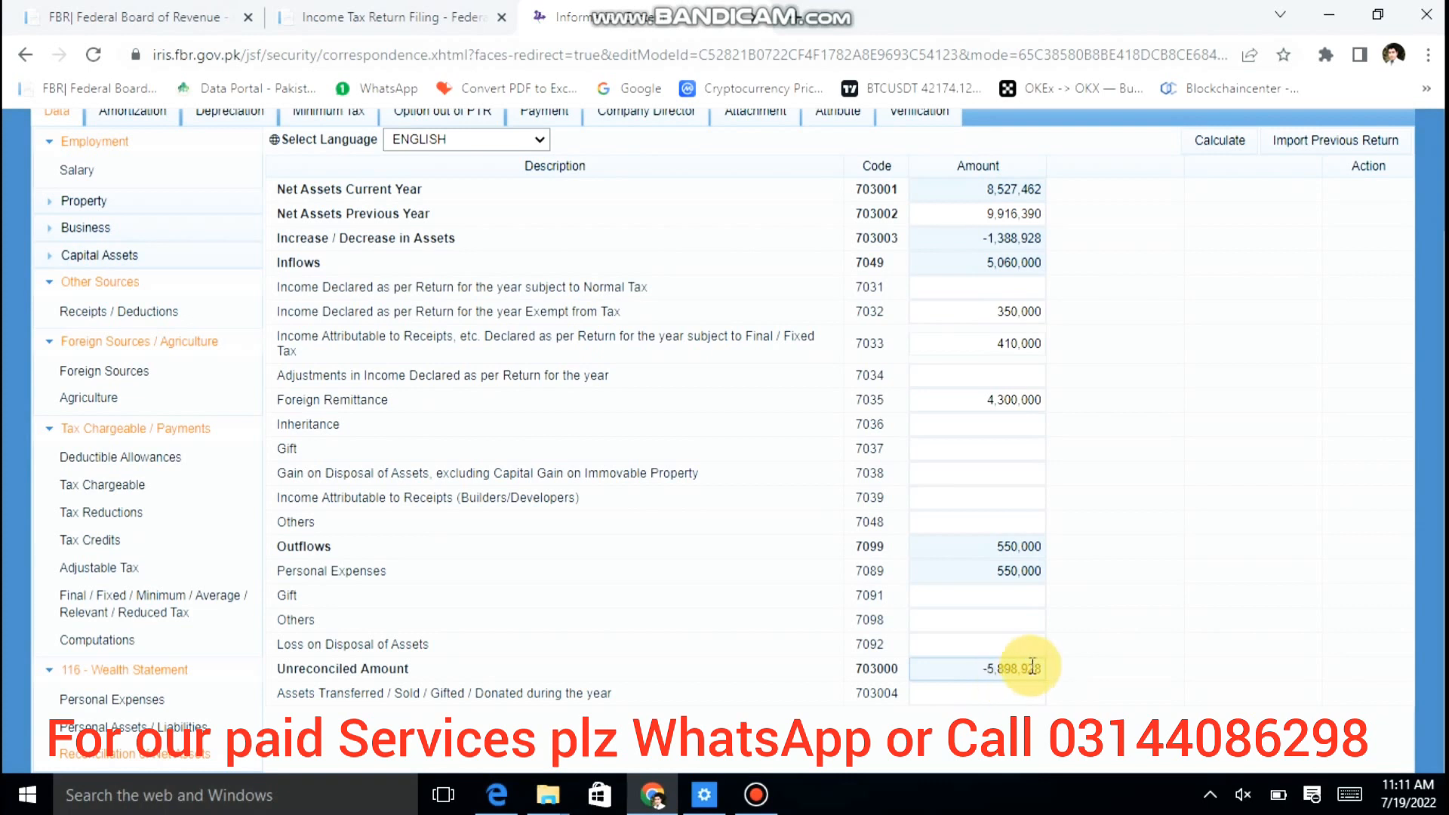
pyautogui.doubleClick(1032, 667)
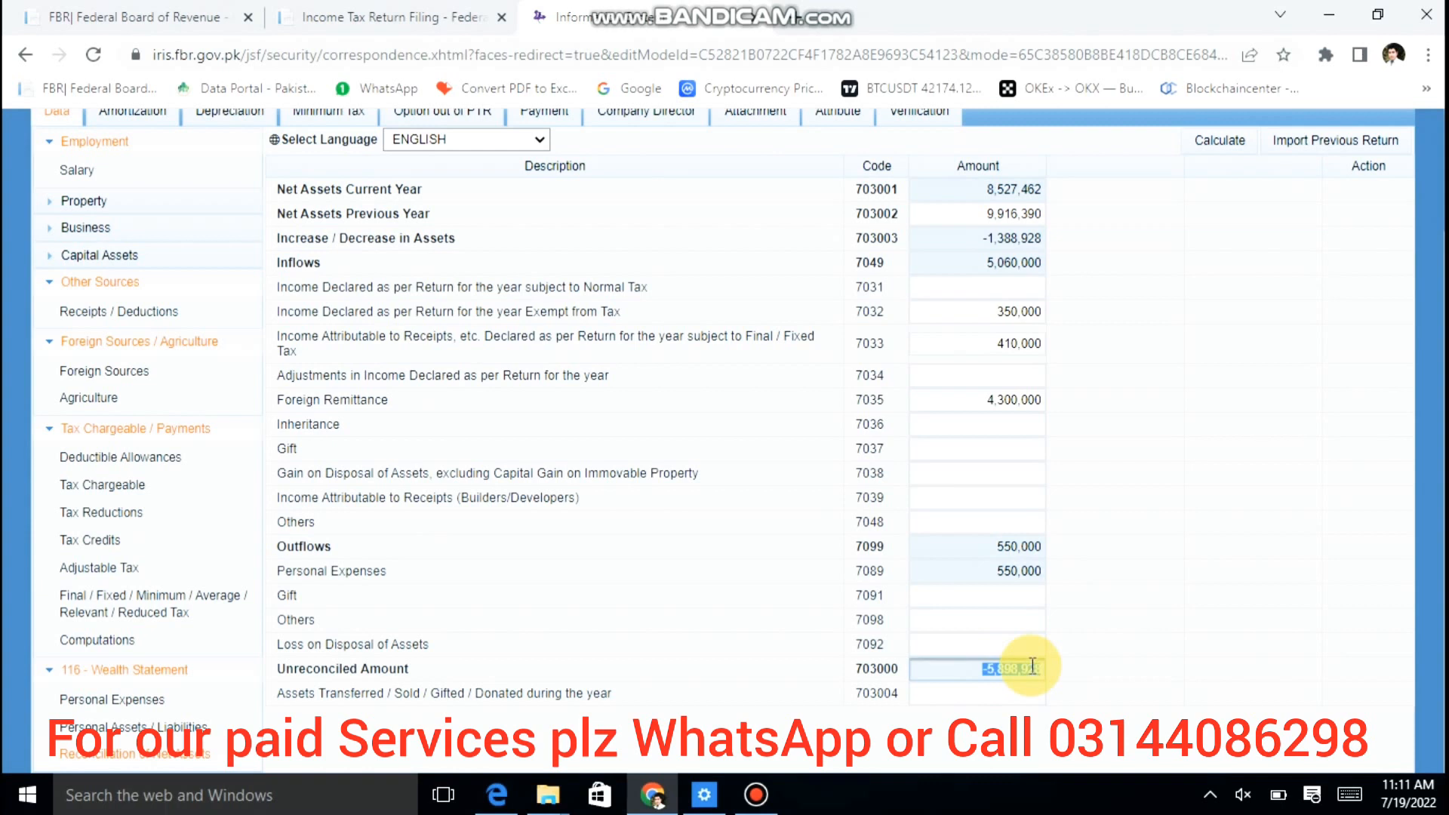
pyautogui.doubleClick(978, 217)
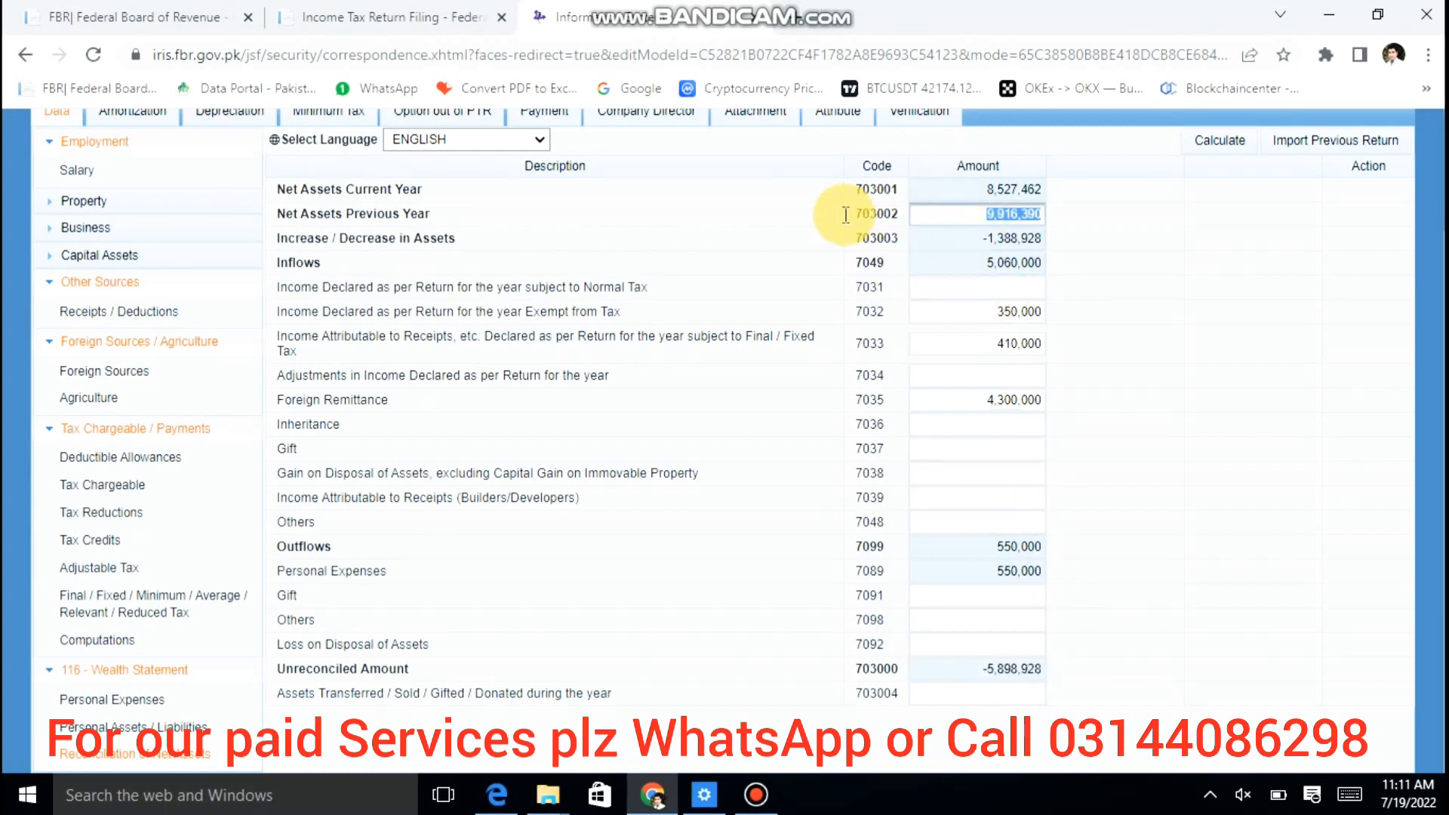
pyautogui.click(1115, 232)
pyautogui.click(1040, 650)
pyautogui.click(1038, 667)
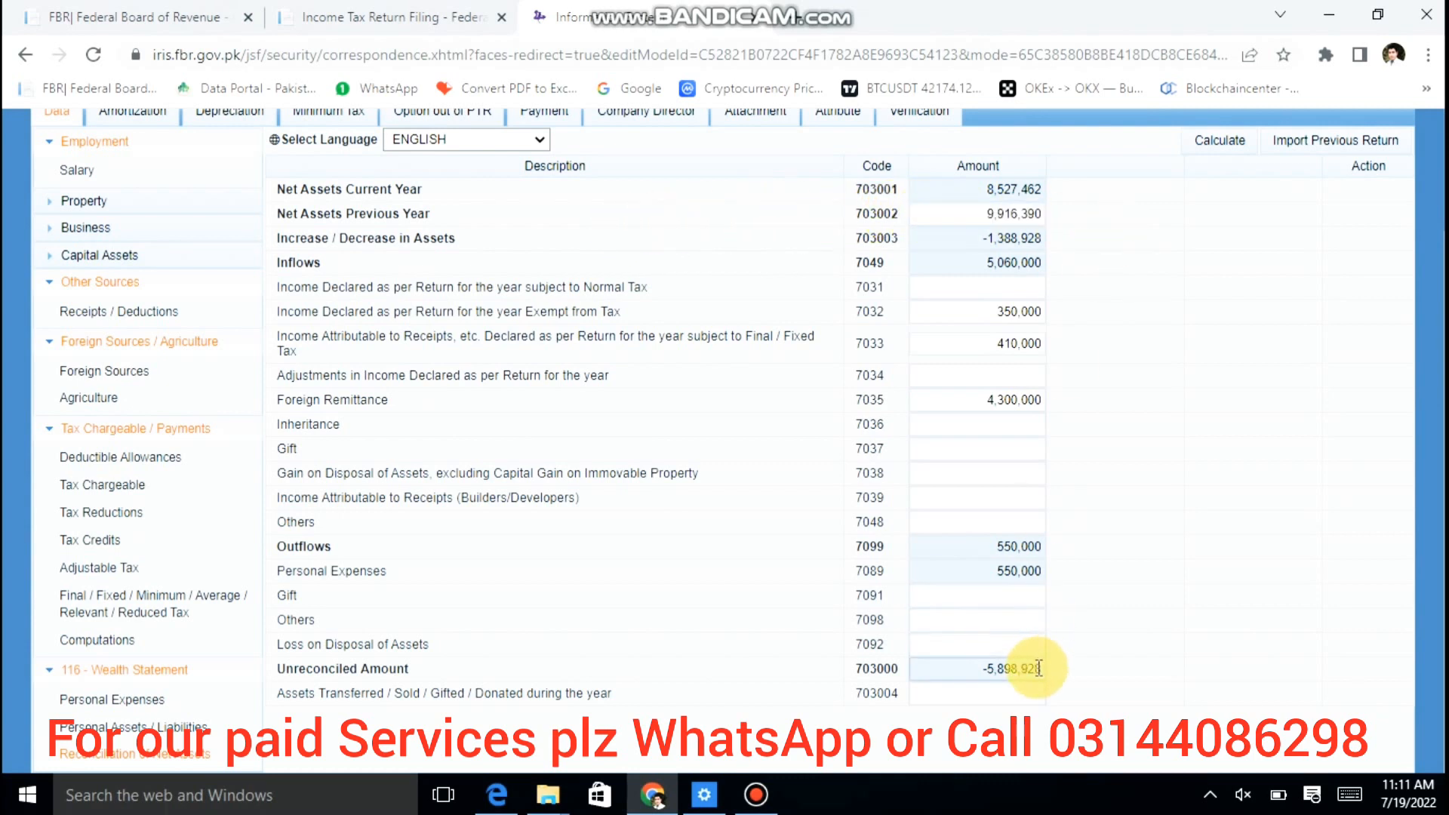
pyautogui.doubleClick(1038, 667)
pyautogui.hotkey('ctrl', 'c')
# Step: Paste 5,898,928 into Cash (Non-Business), recalculate, and confirm the unreconciled amount is 0
pyautogui.click(133, 729)
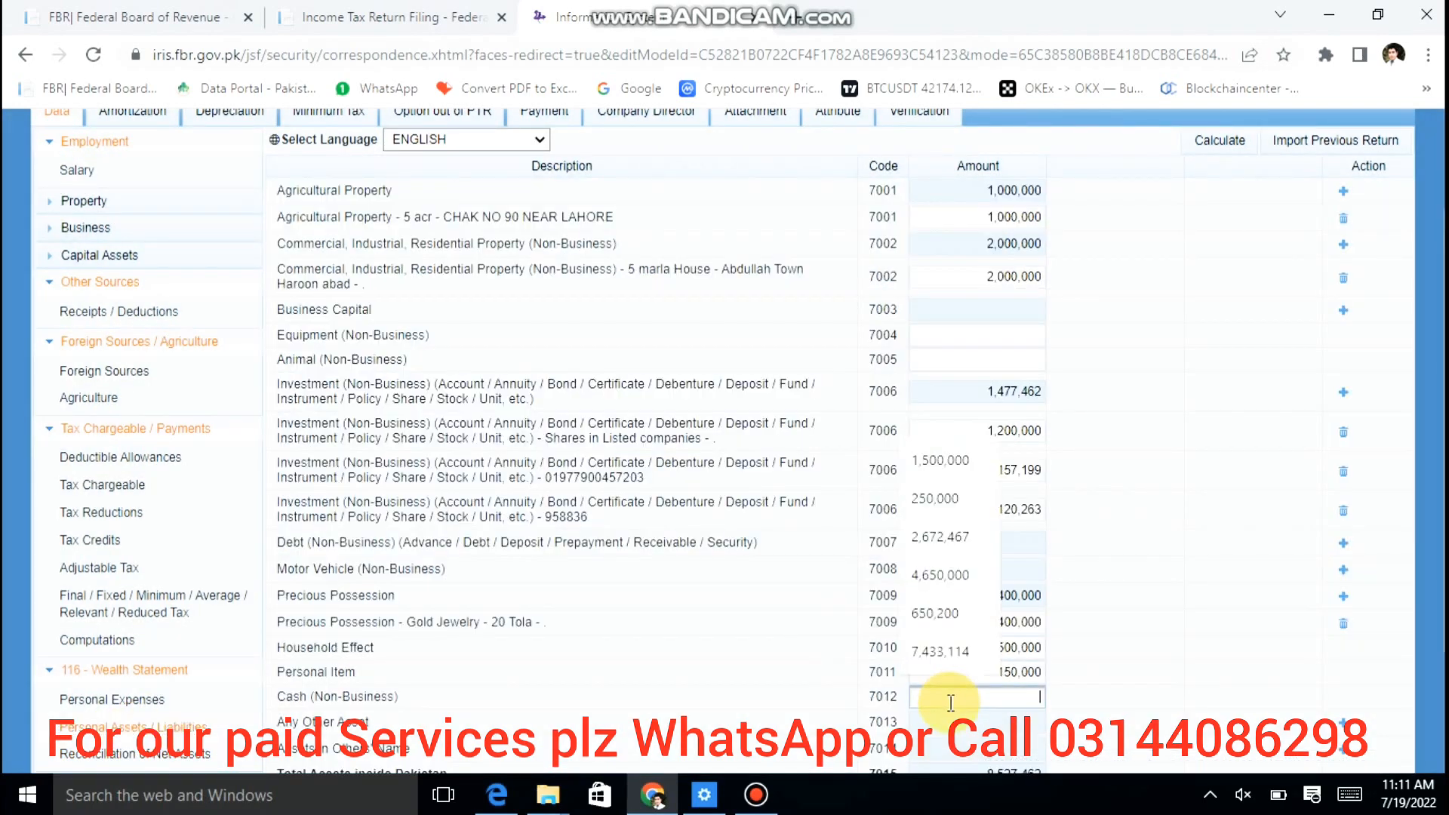
pyautogui.hotkey('ctrl', 'v')
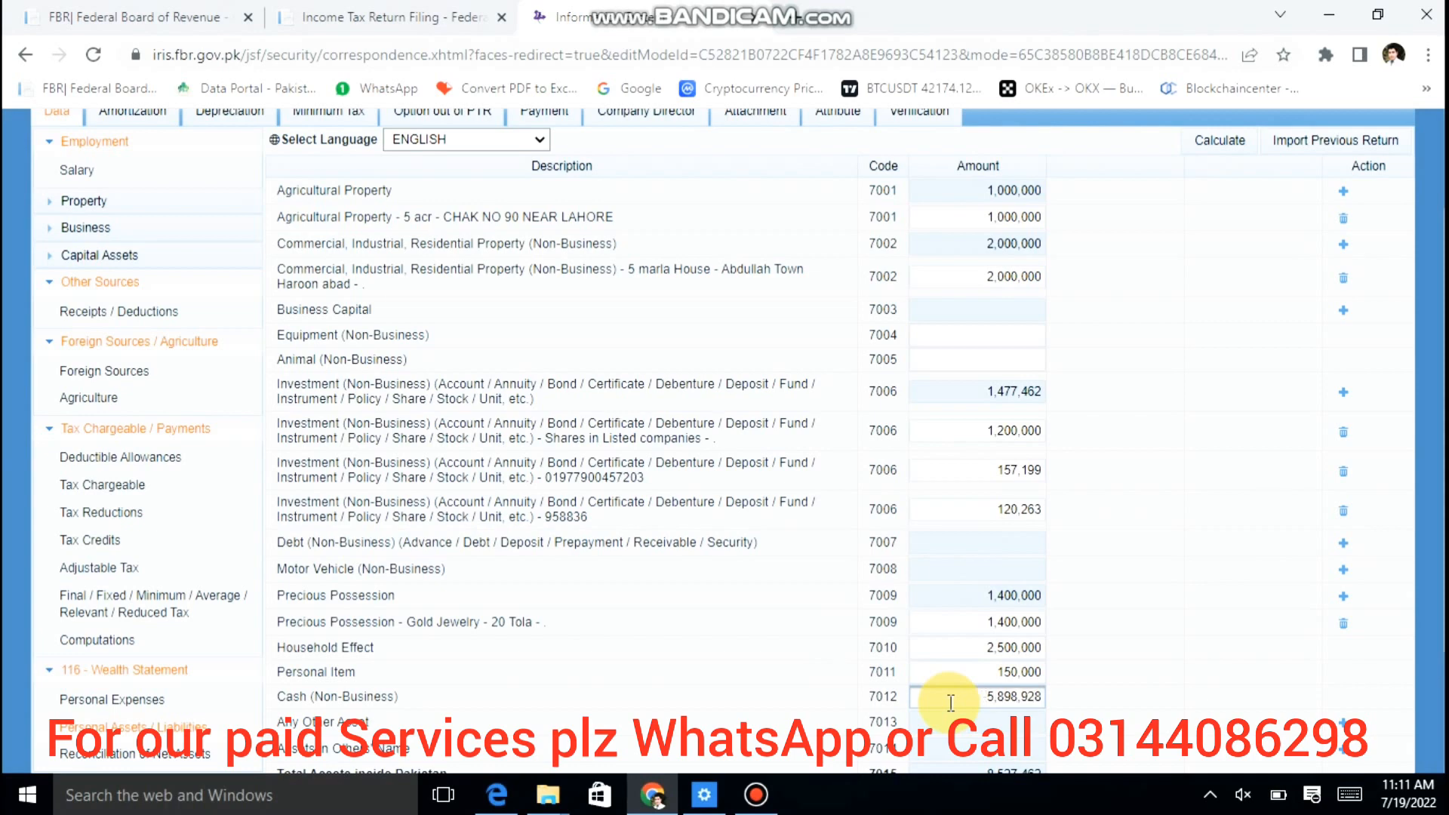
pyautogui.click(1228, 140)
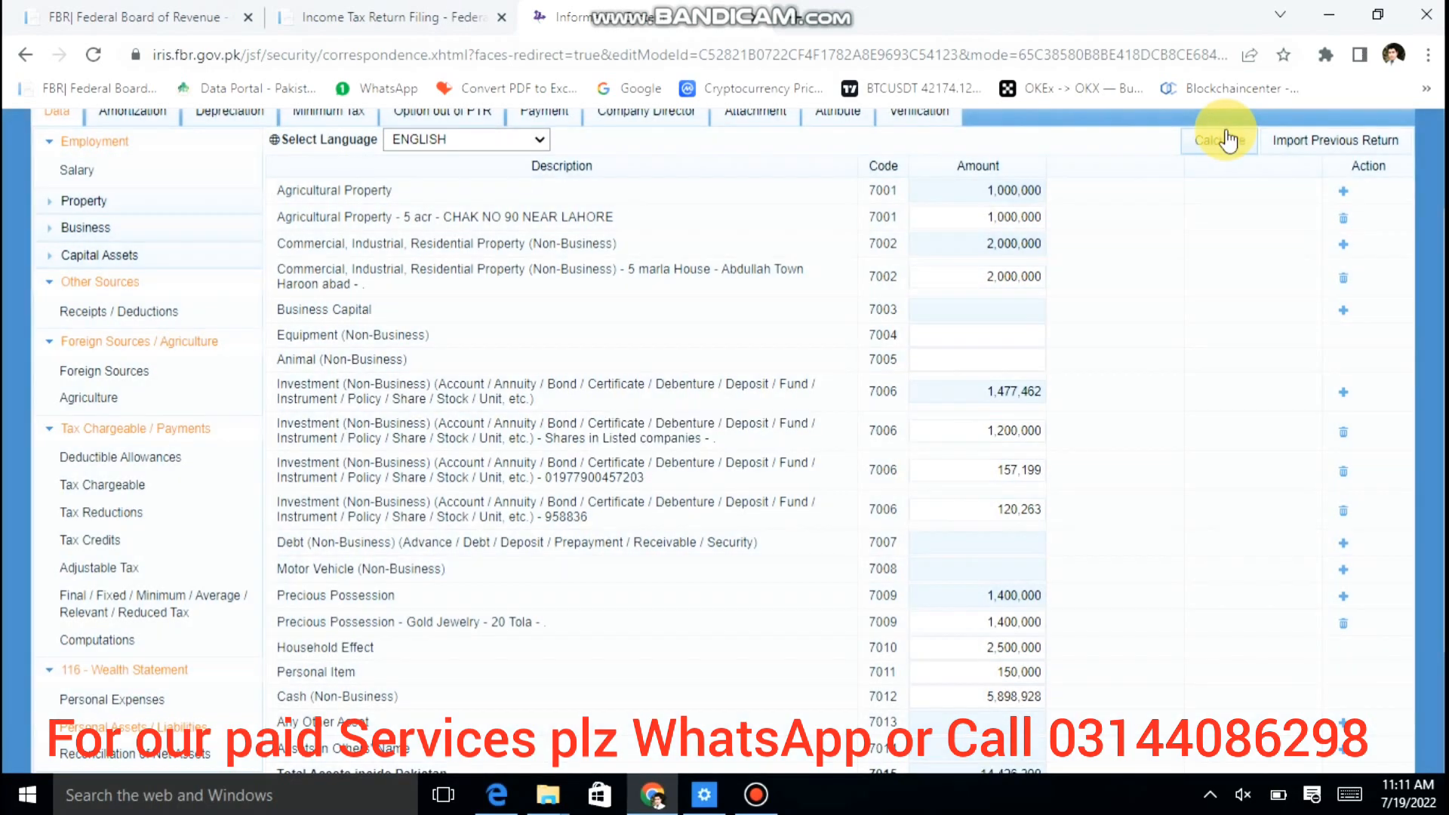
pyautogui.click(1226, 131)
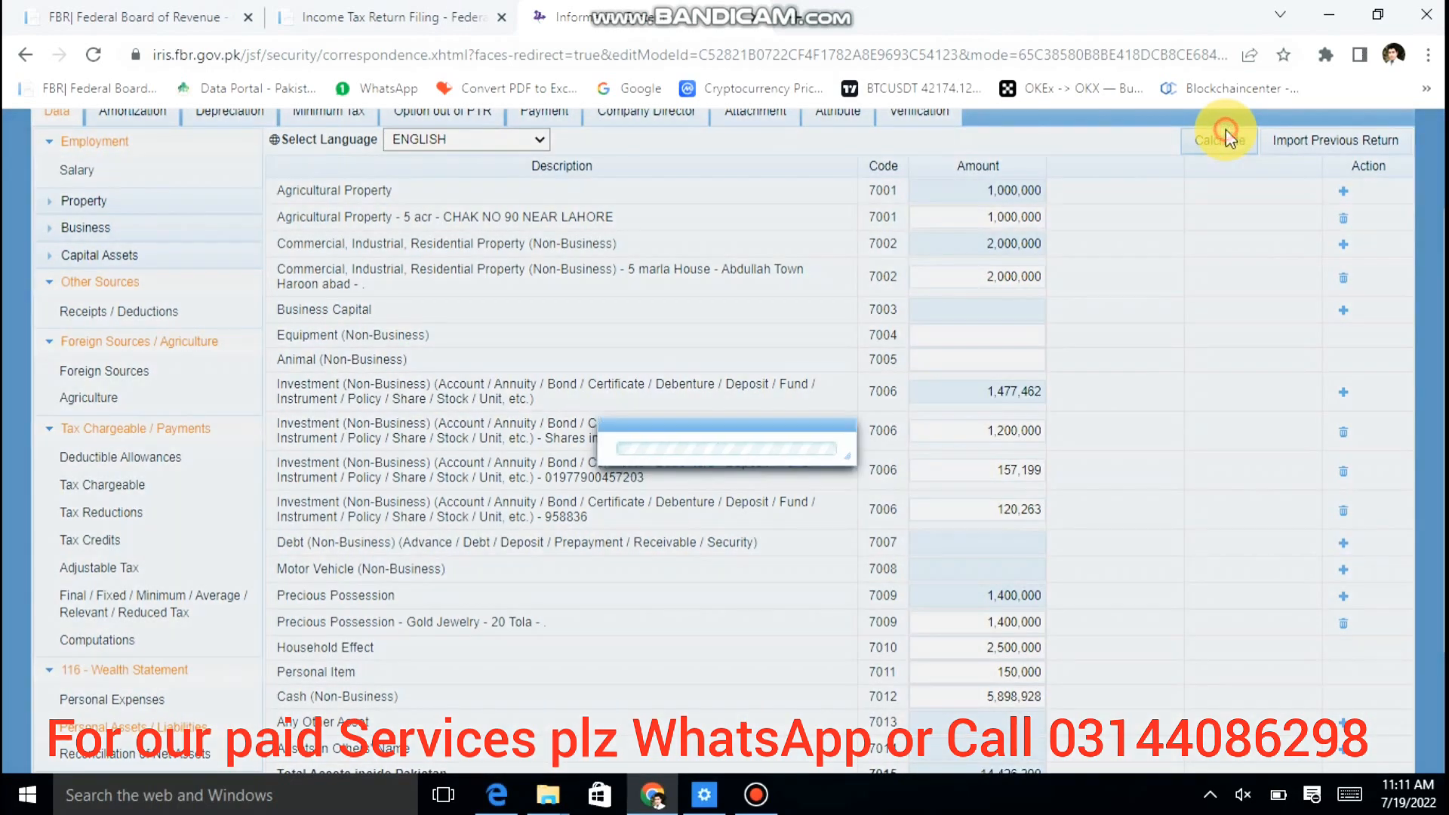
pyautogui.click(175, 756)
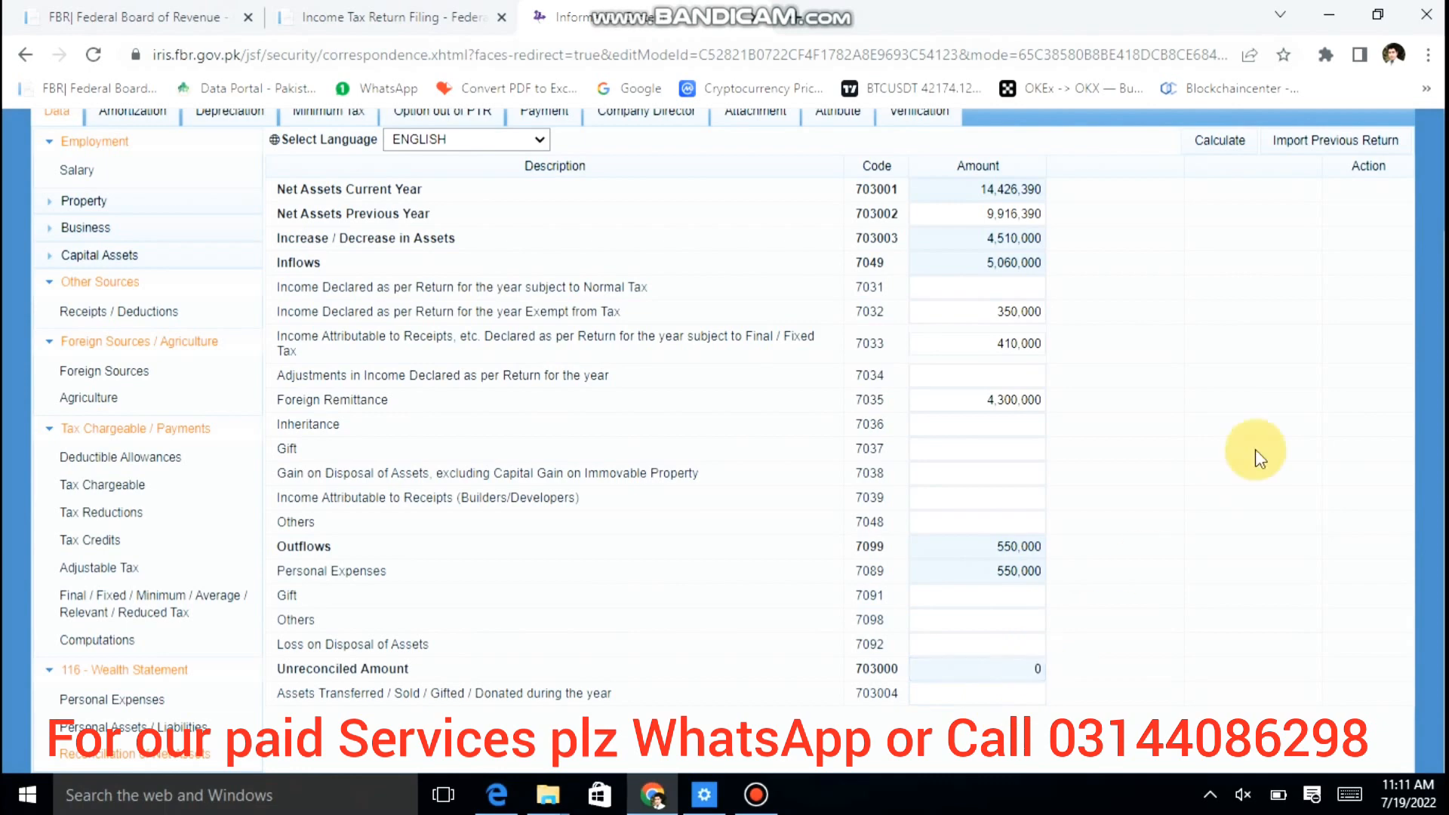
pyautogui.scroll(2, 1256, 449)
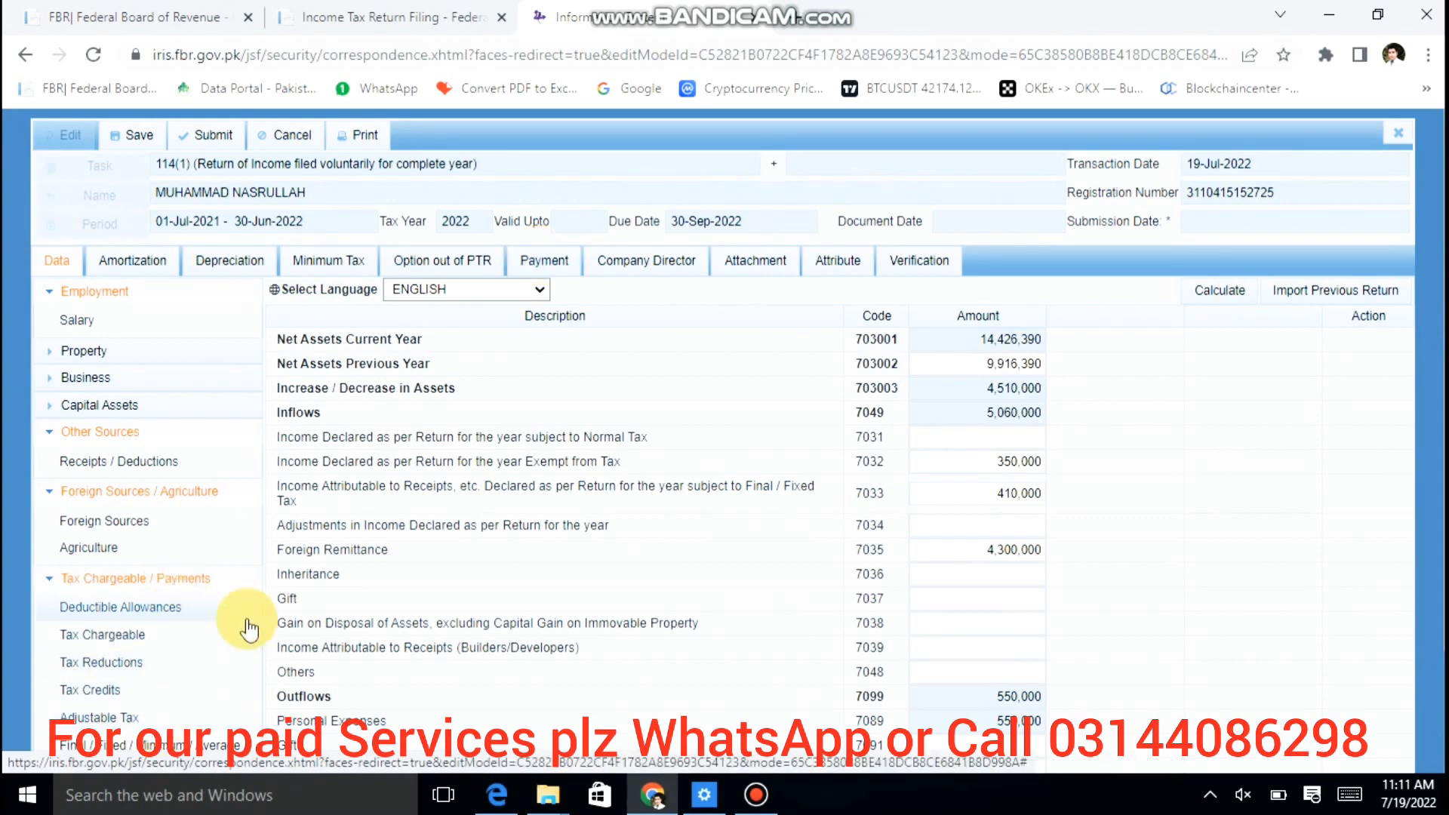
# Step: Review the Computations page showing 61,500 tax chargeable, then move to the Payment section
pyautogui.scroll(-2, 246, 627)
pyautogui.click(174, 638)
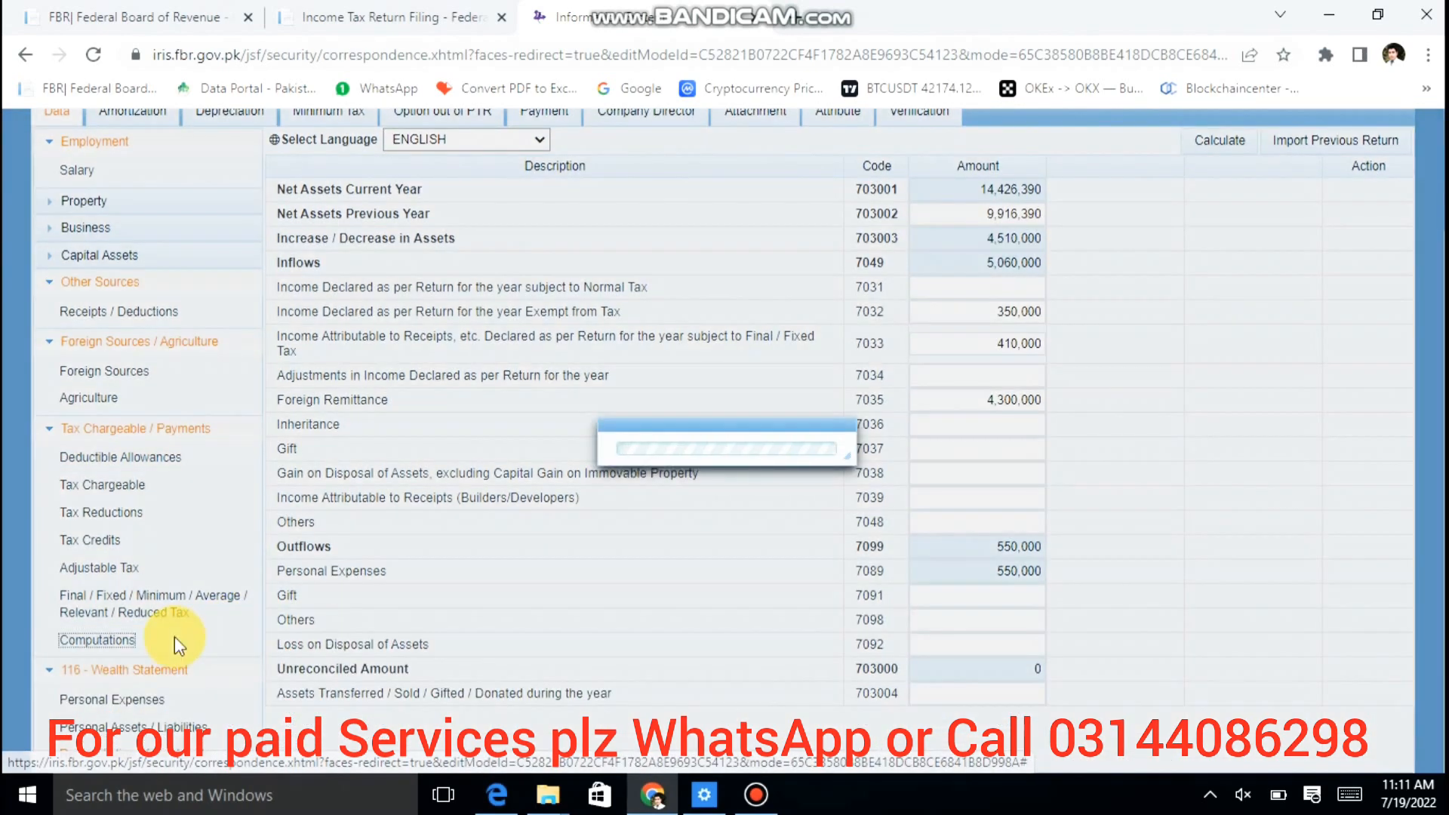
pyautogui.scroll(-6, 1298, 463)
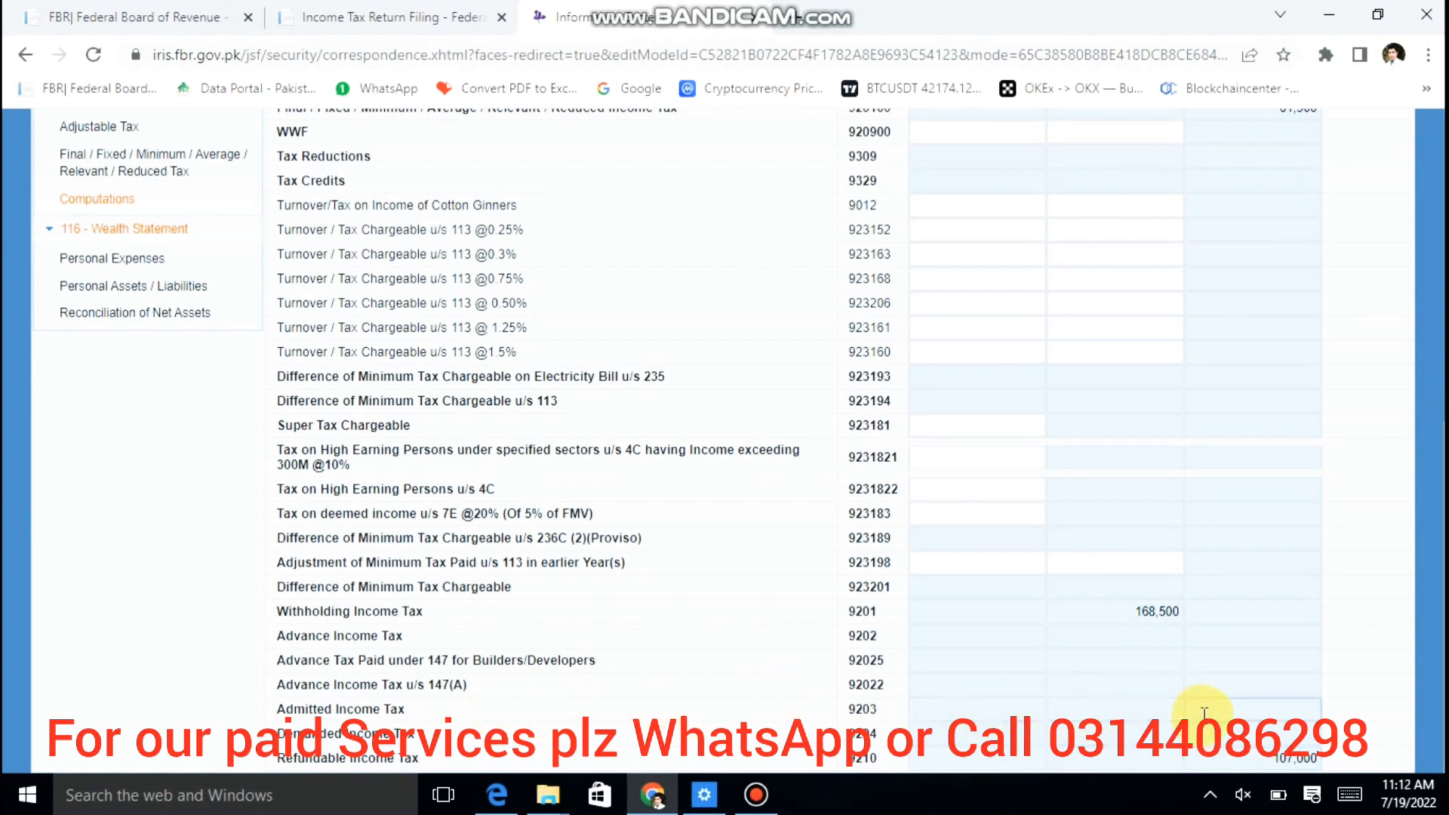
pyautogui.scroll(10, 1365, 458)
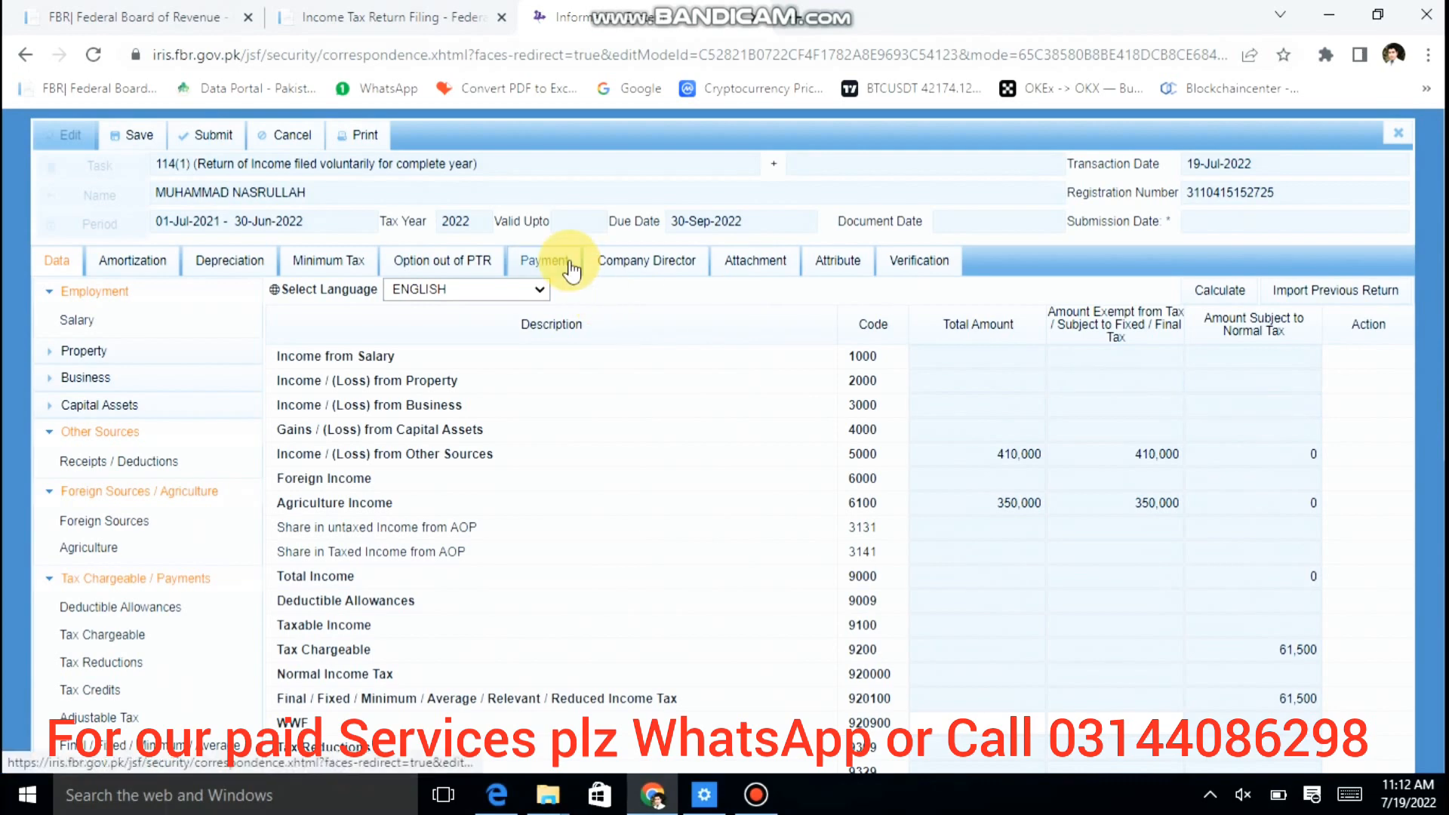
pyautogui.click(569, 260)
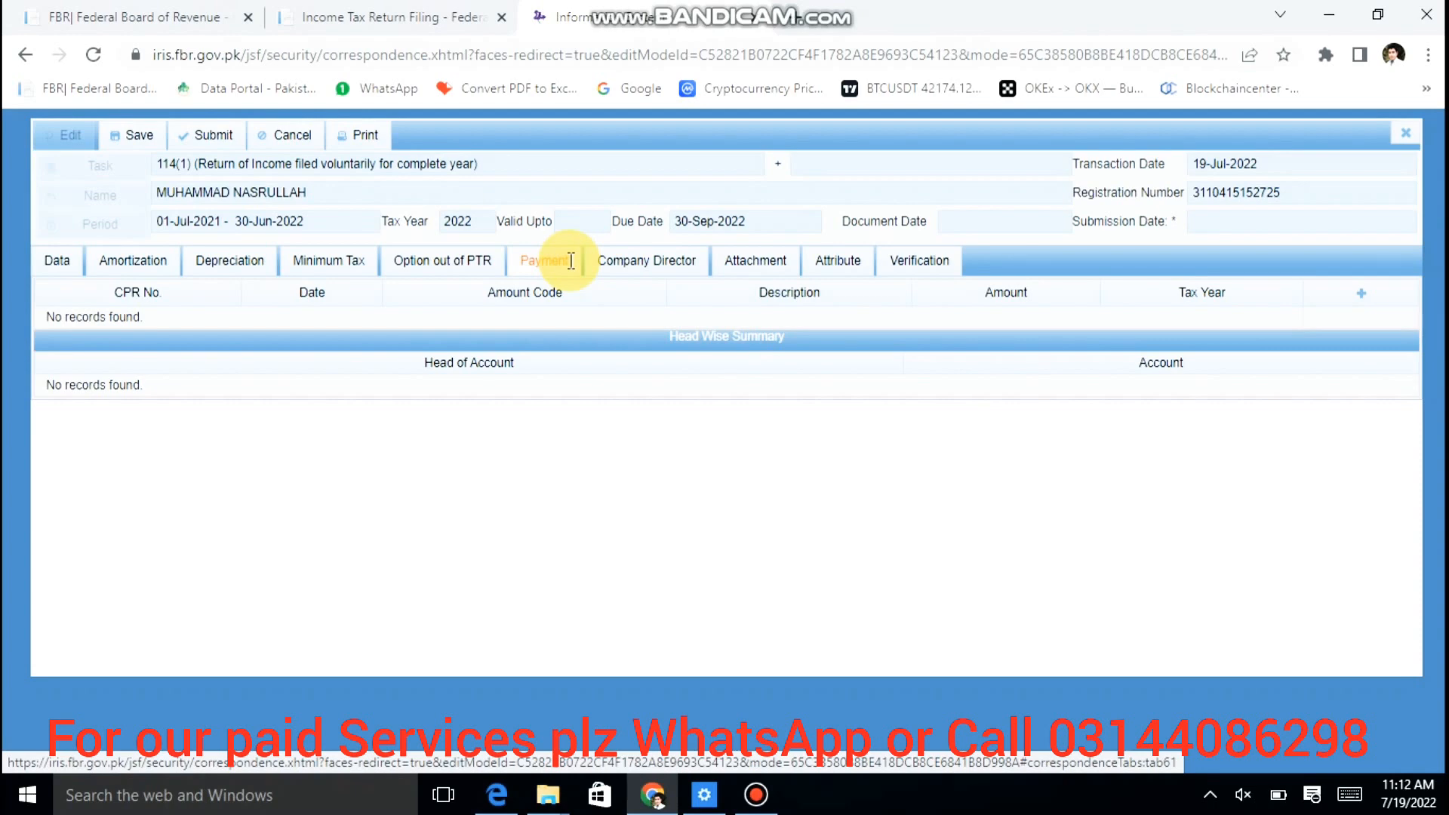
# Step: Dismiss the empty payments search and recalculate the return, showing 61,500 tax chargeable
pyautogui.click(1361, 294)
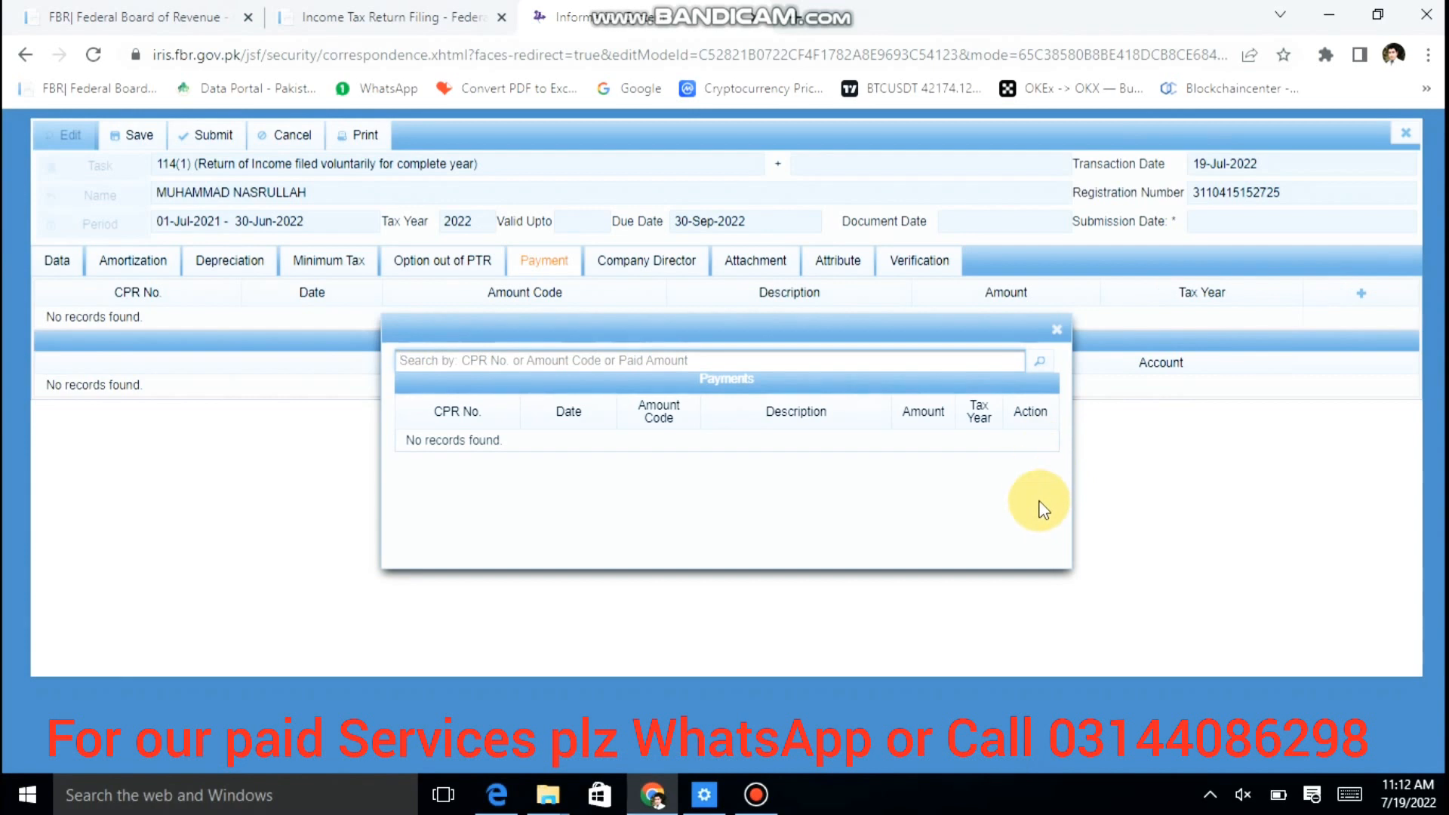
pyautogui.click(1057, 330)
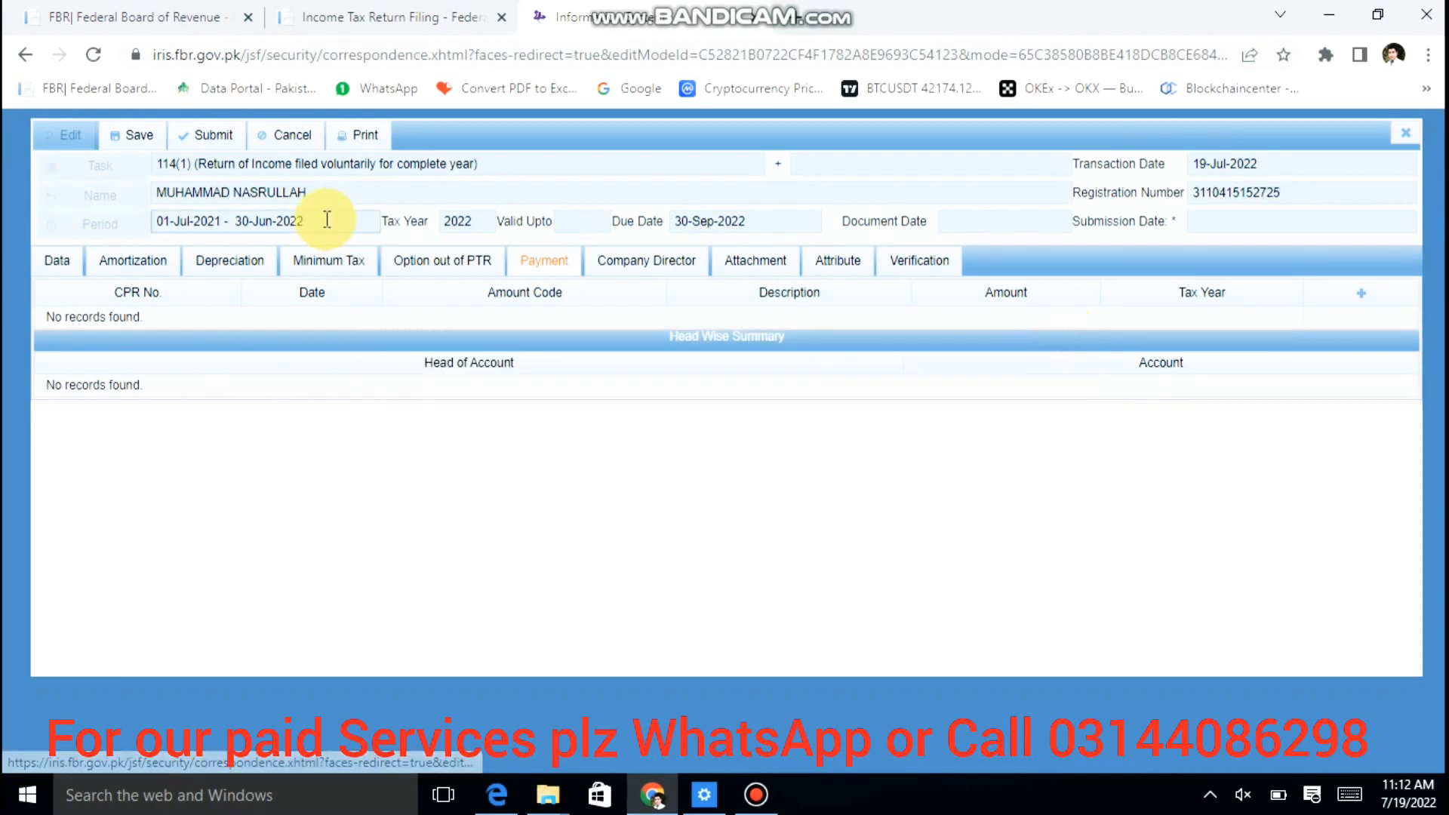
pyautogui.click(54, 262)
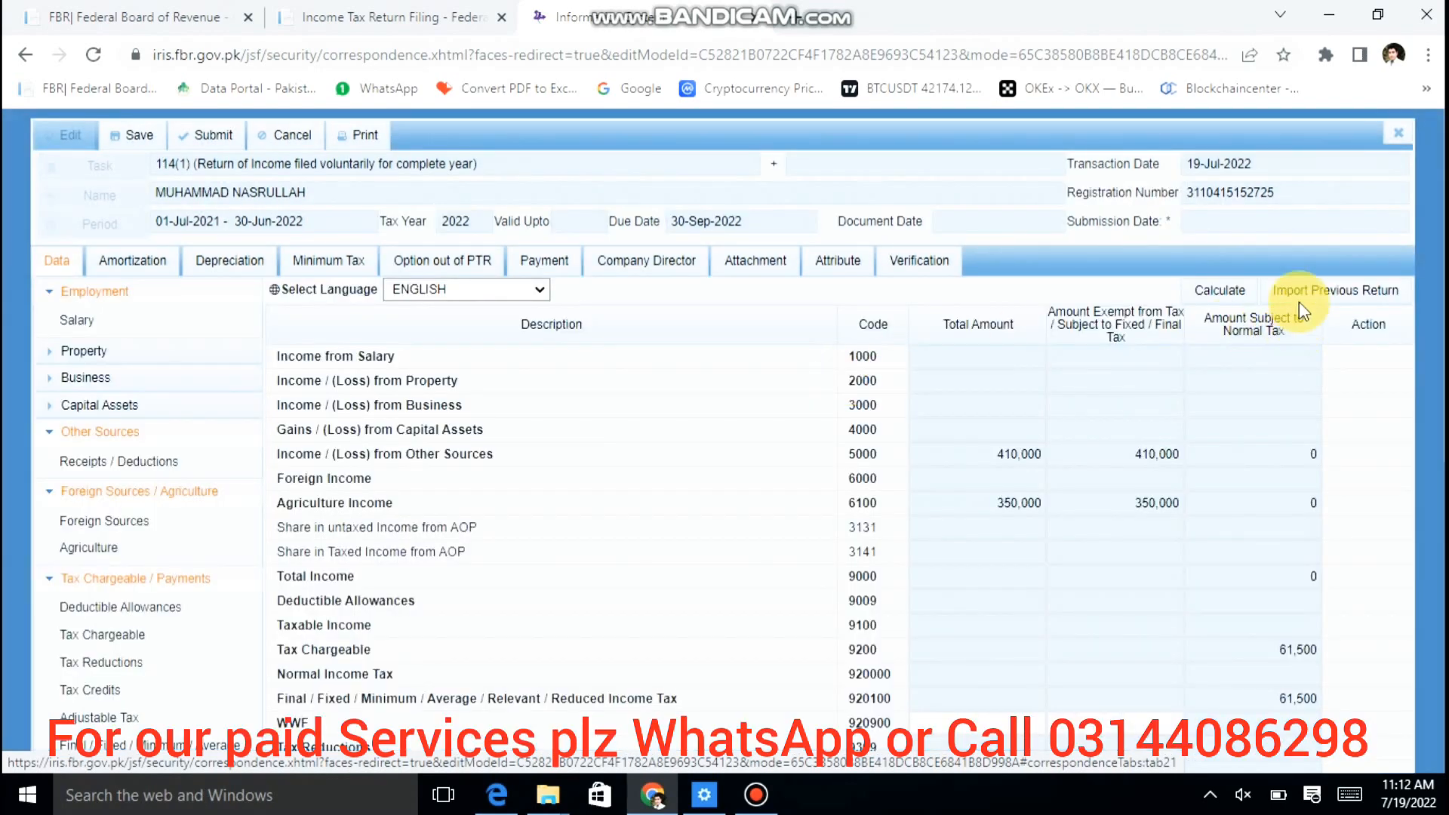
pyautogui.click(1242, 292)
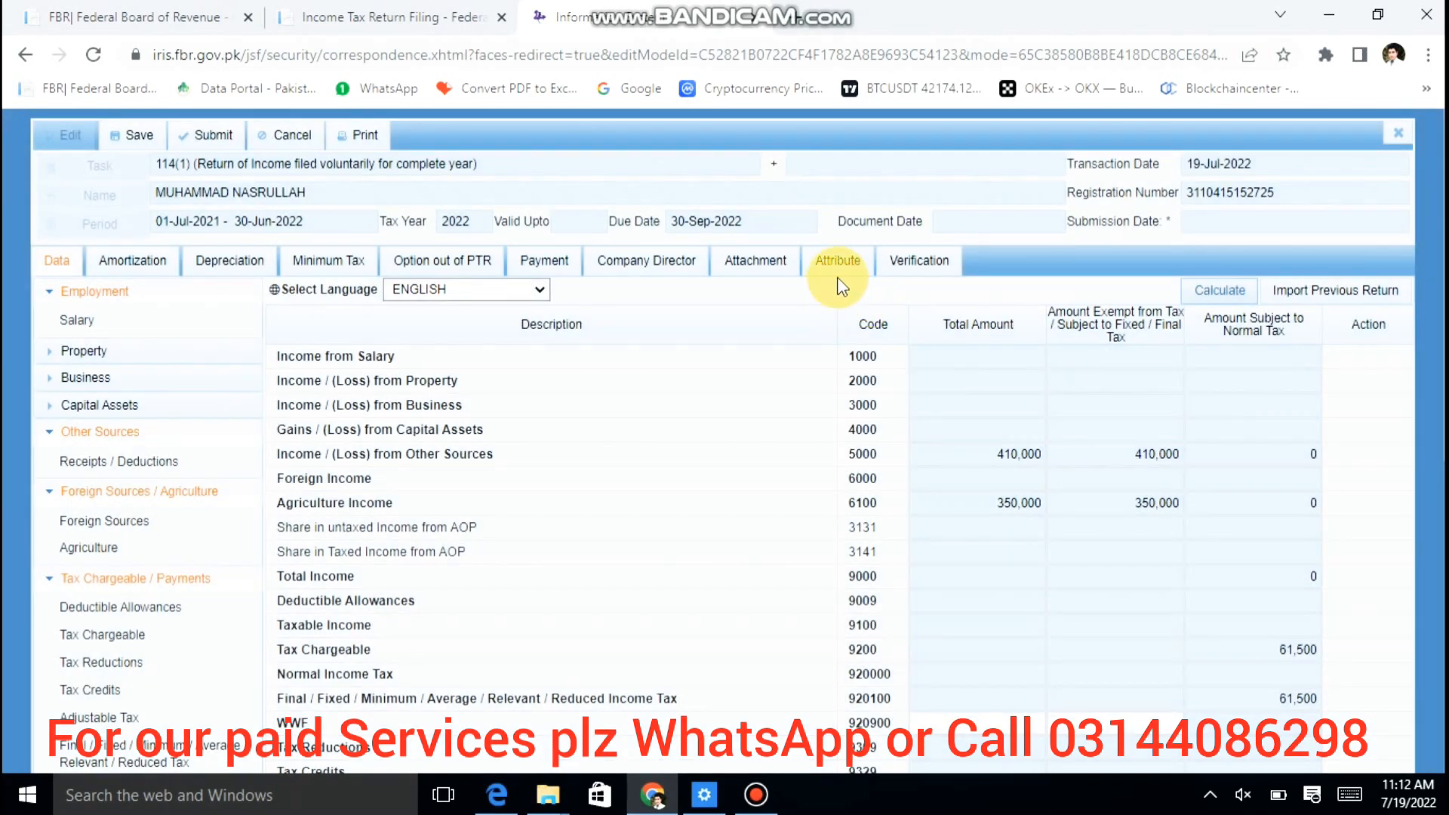
# Step: Go through Attribute to the Verification declaration and put the cursor in the Verify Pin box
pyautogui.click(841, 269)
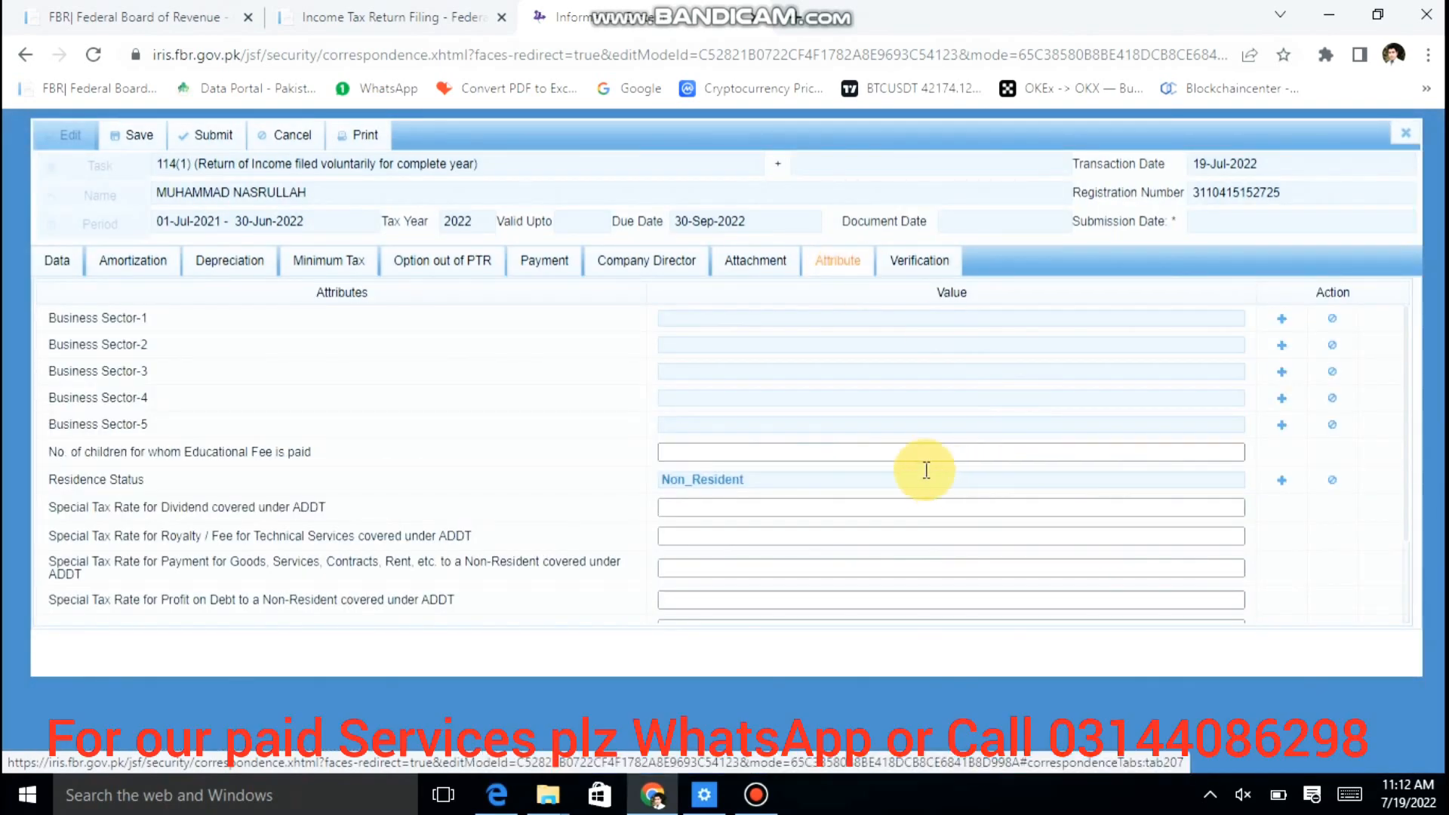
pyautogui.click(915, 276)
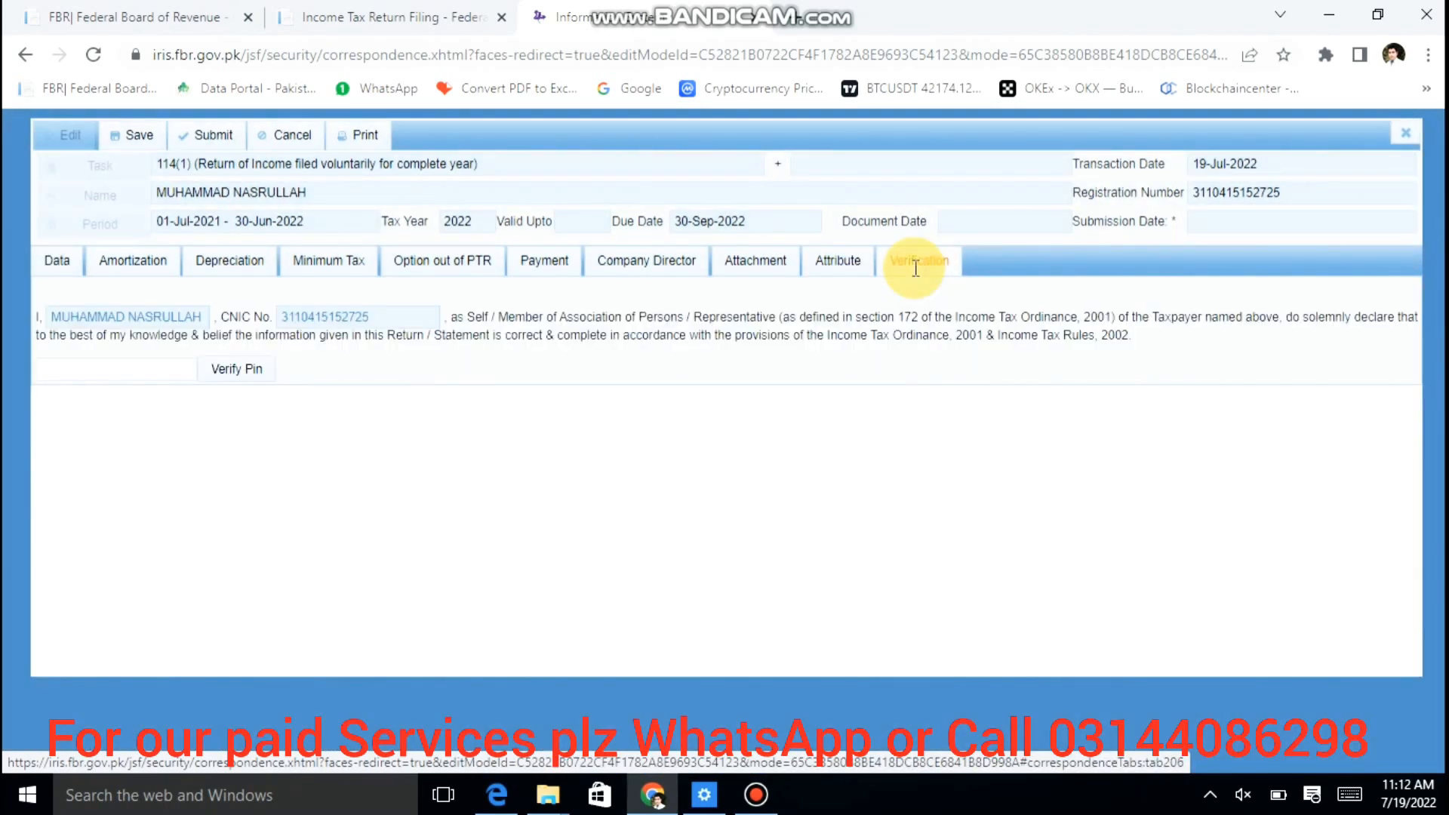
pyautogui.click(149, 372)
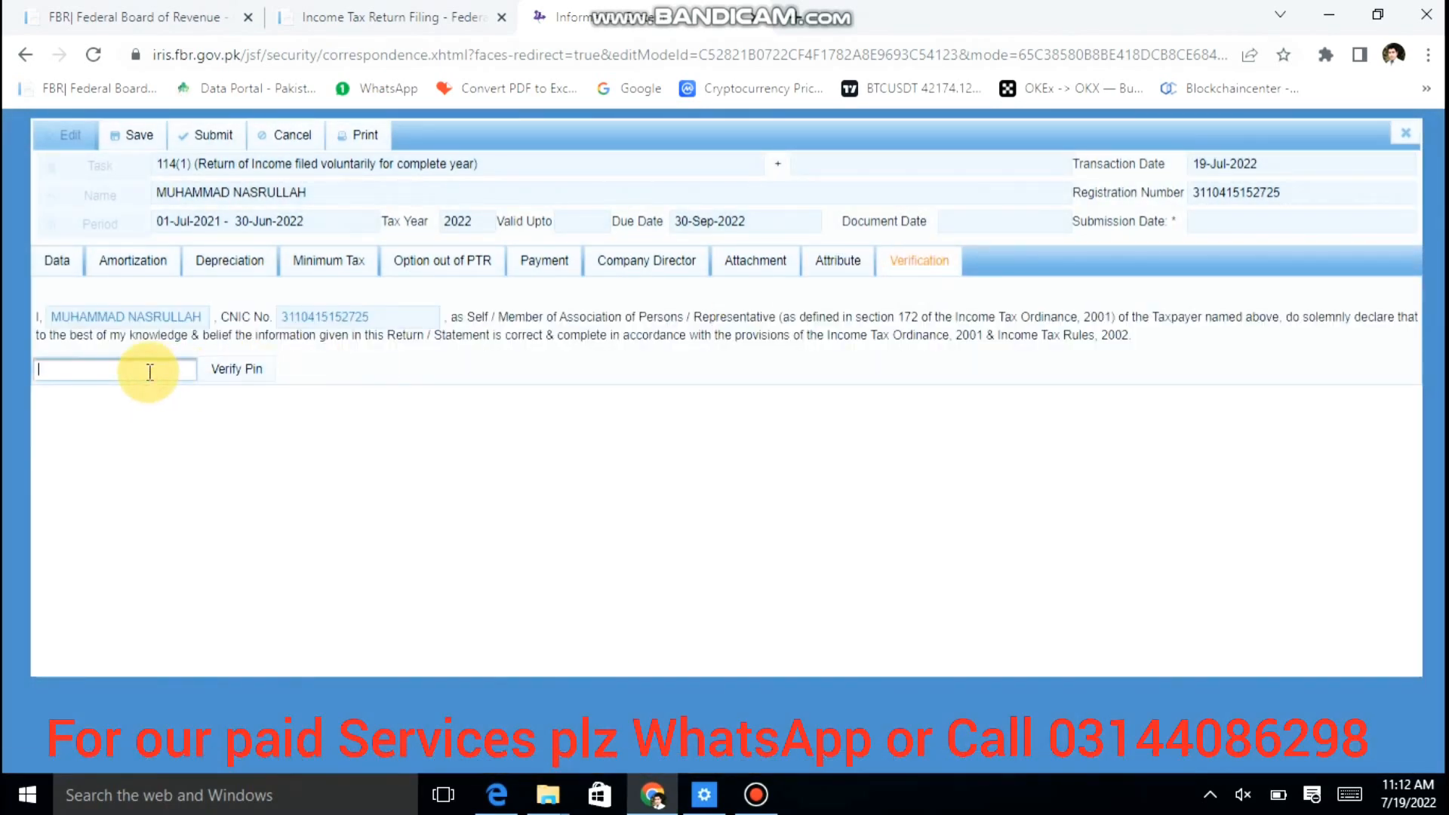